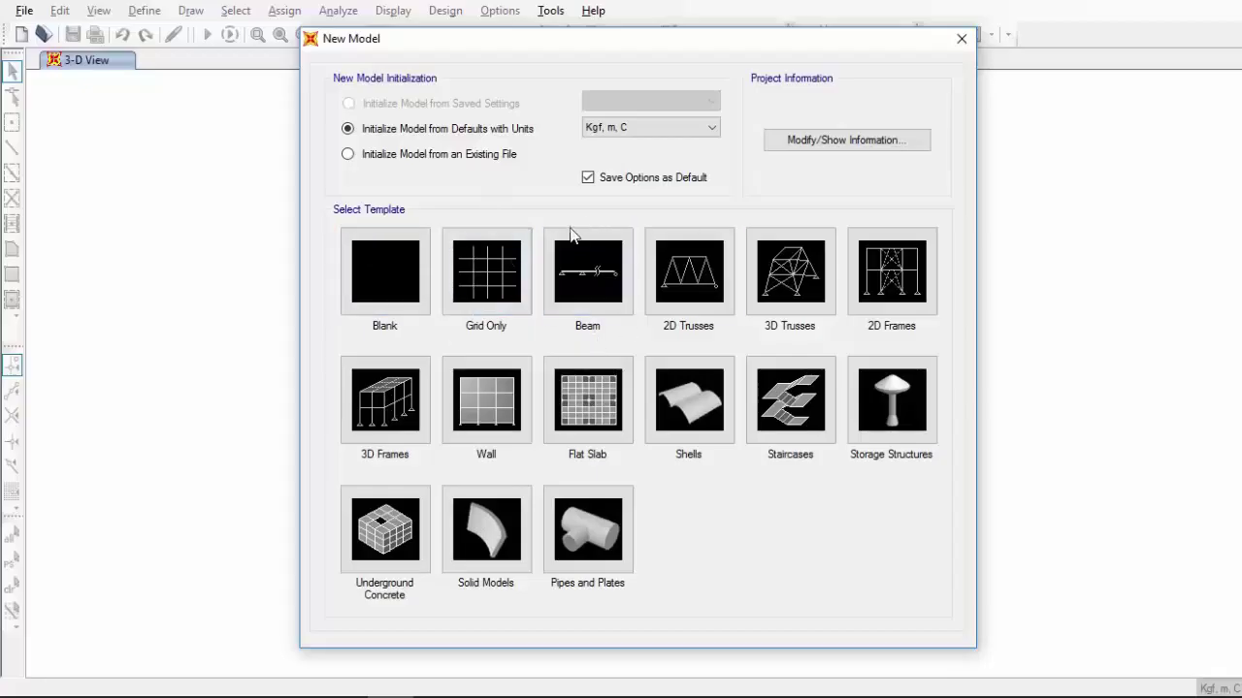
Start a new model from the Beam template with 2 spans and a span length of 5.4 m
left_click(576, 284)
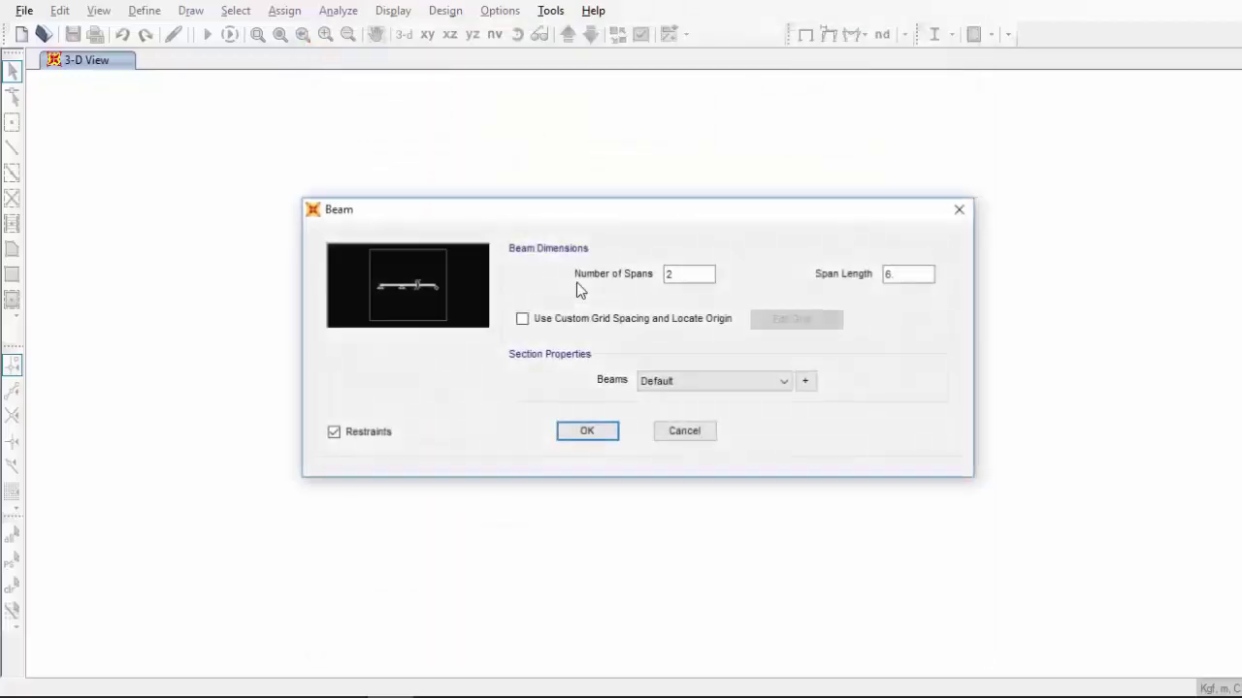
left_click_drag(583, 208, 579, 187)
left_click(671, 253)
double_click(664, 253)
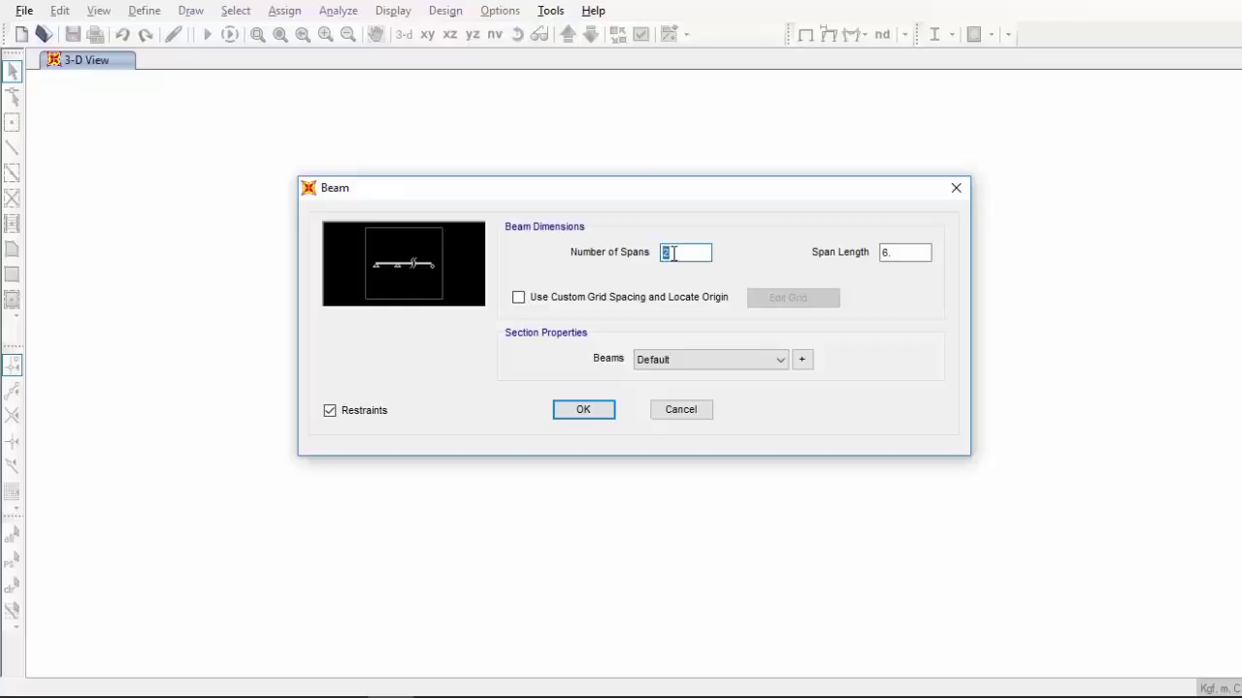
double_click(883, 253)
type("5.4")
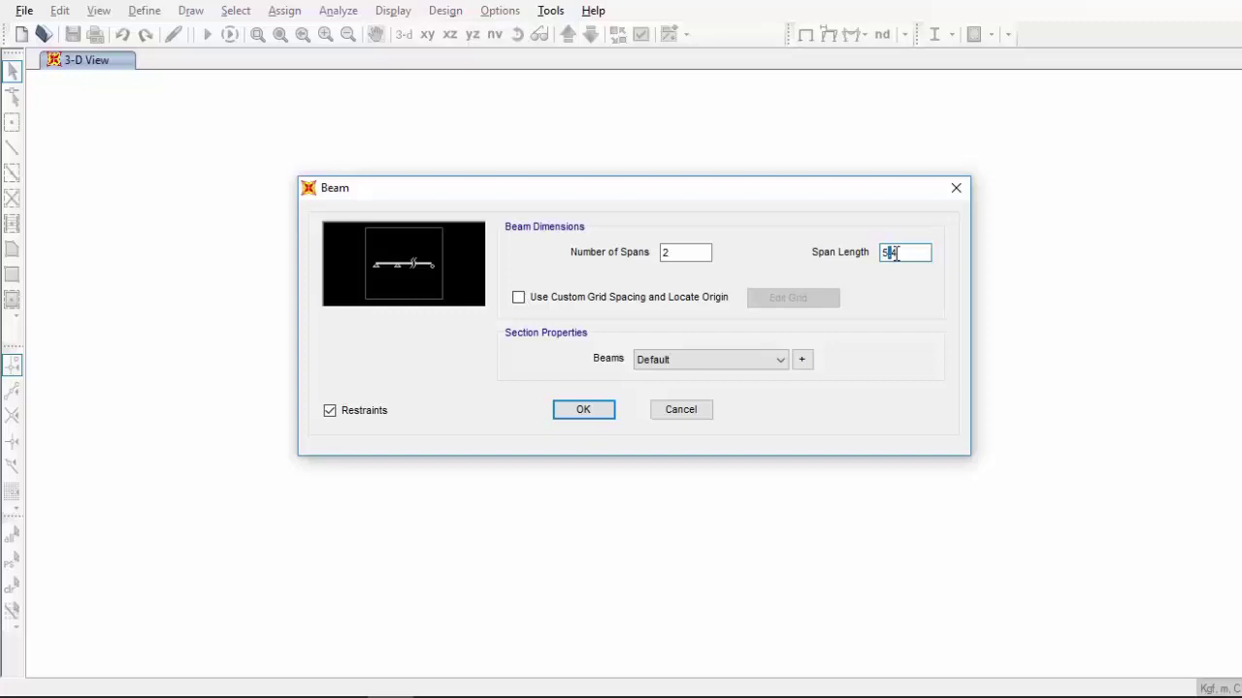
left_click(895, 253)
key("BackSpace")
type("2")
key("BackSpace")
type("4")
left_click(684, 252)
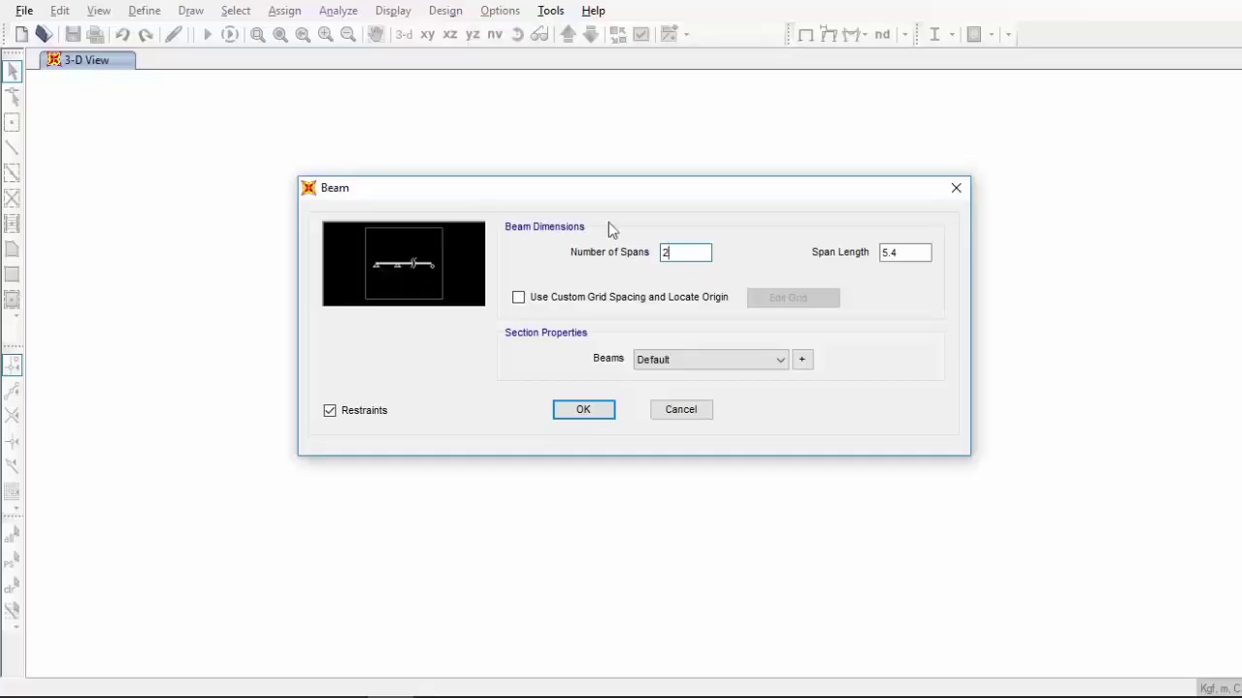
Enable custom grid spacing and set the X grid ordinates to A = 0, B = 5.4 and C = 10.8 m
left_click(576, 300)
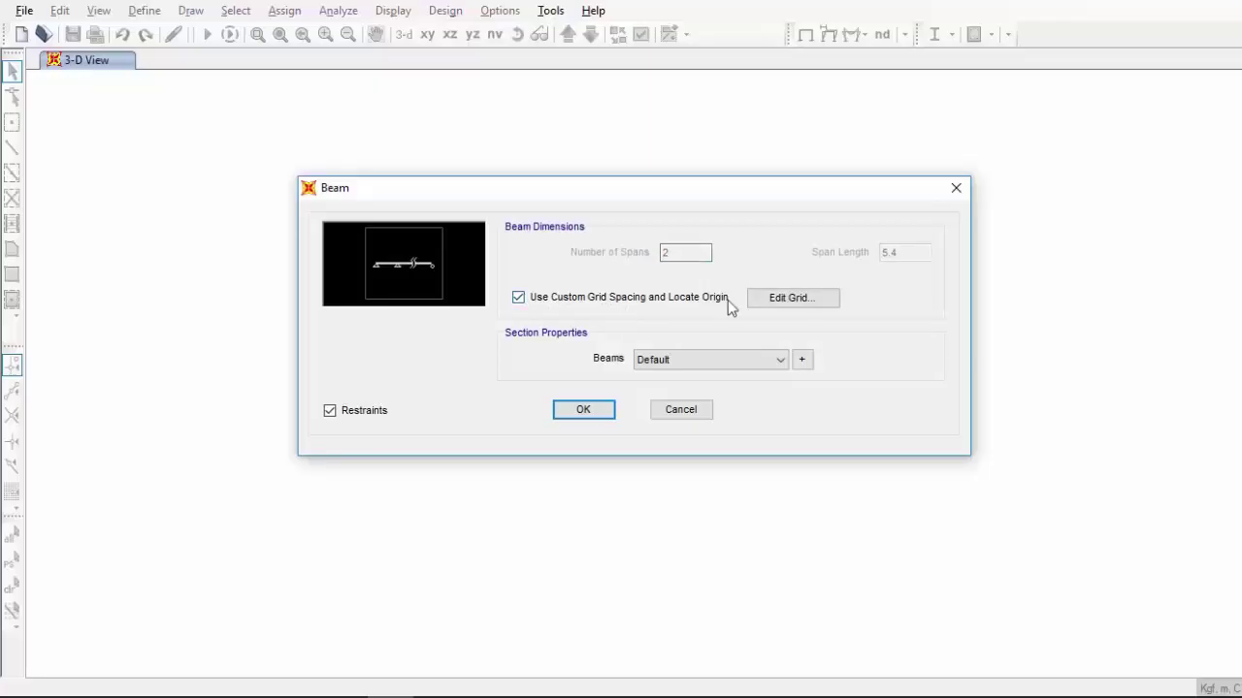
left_click(806, 299)
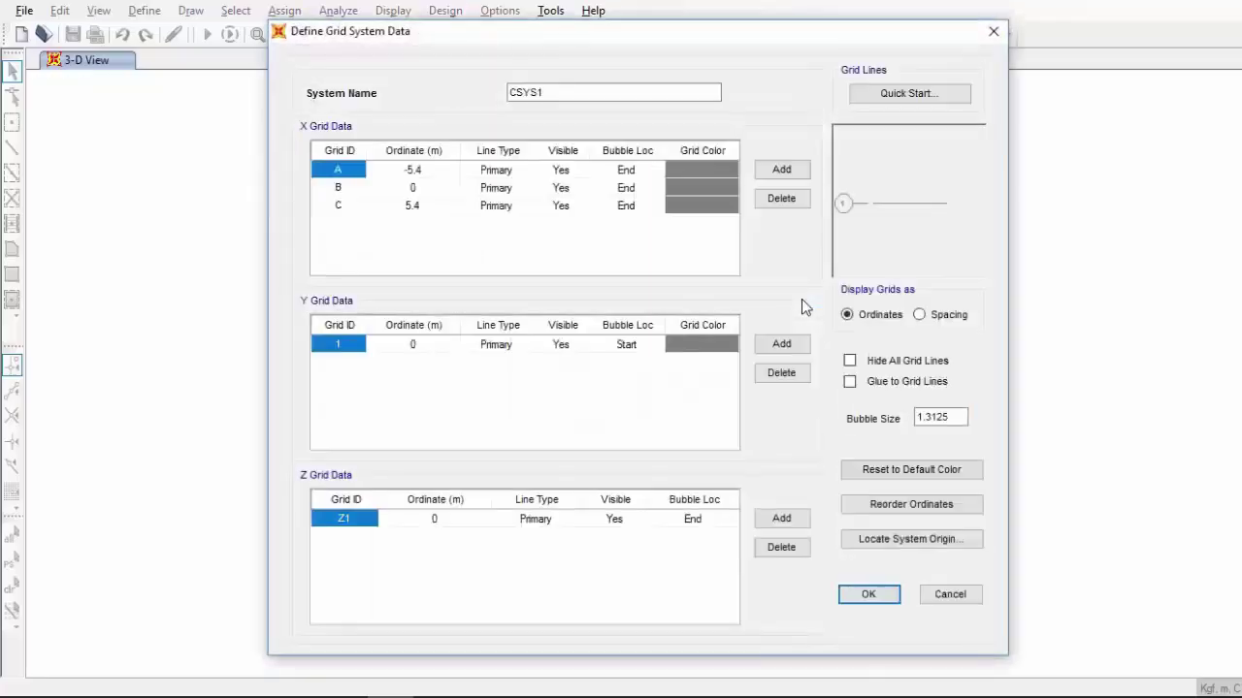
left_click(417, 189)
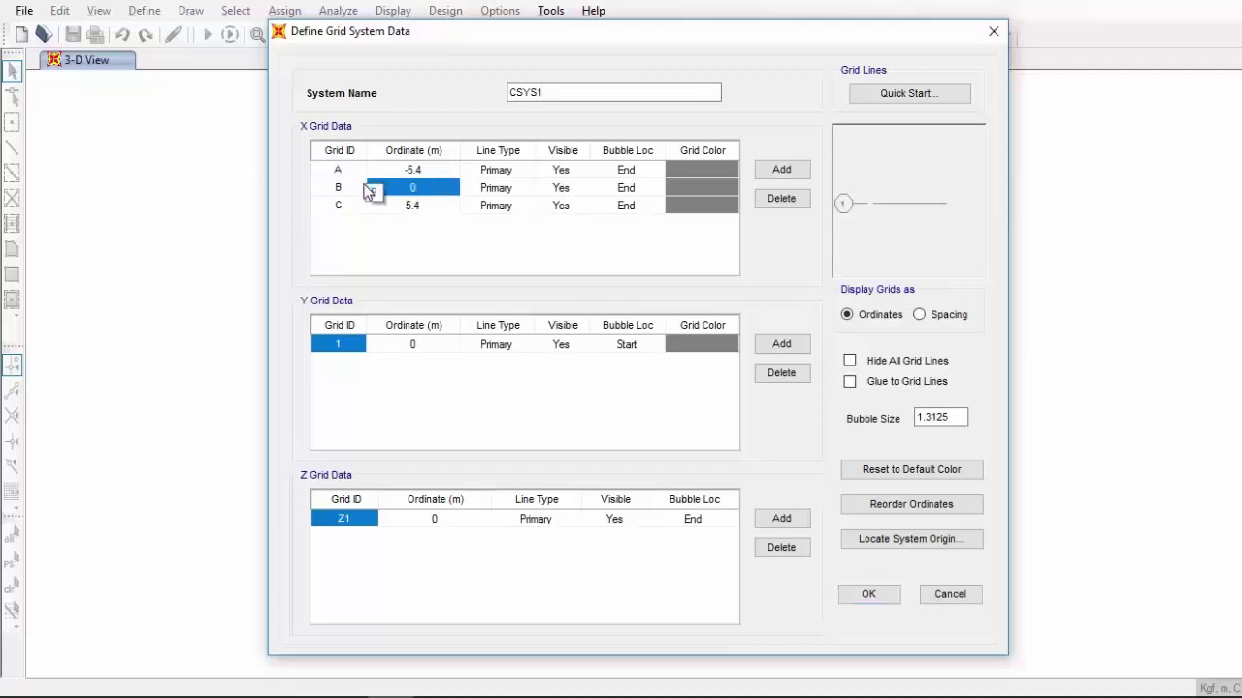
left_click(413, 172)
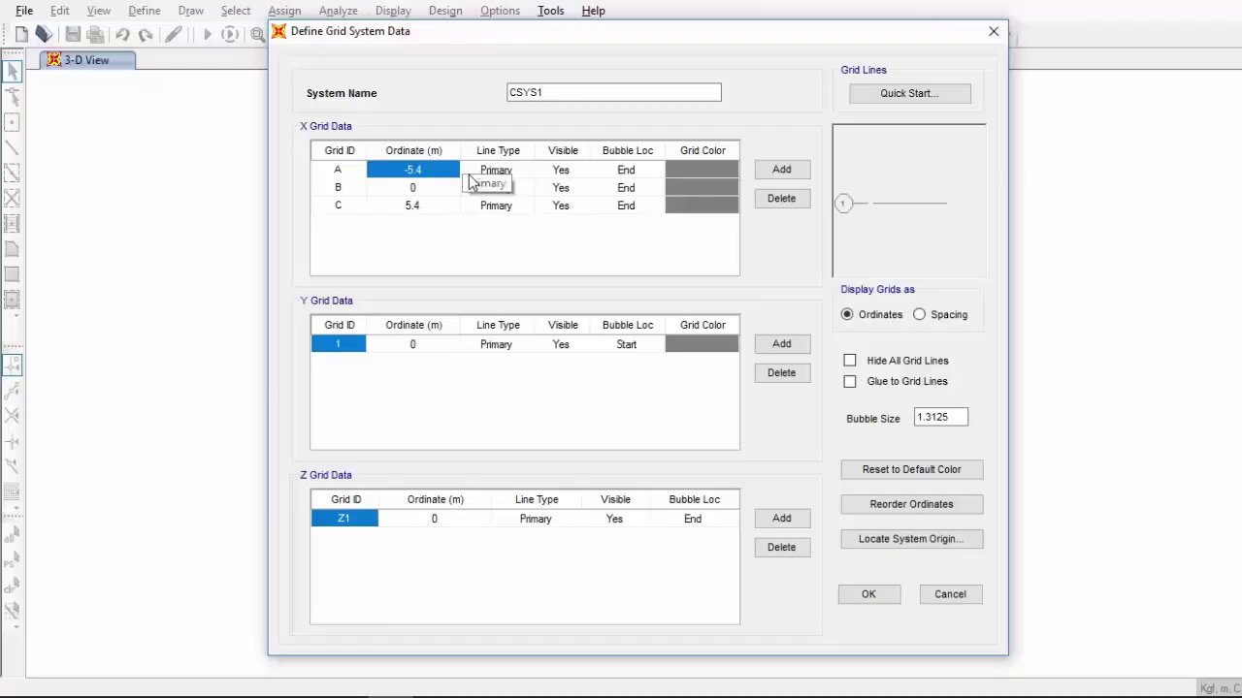
type("0")
key("Return")
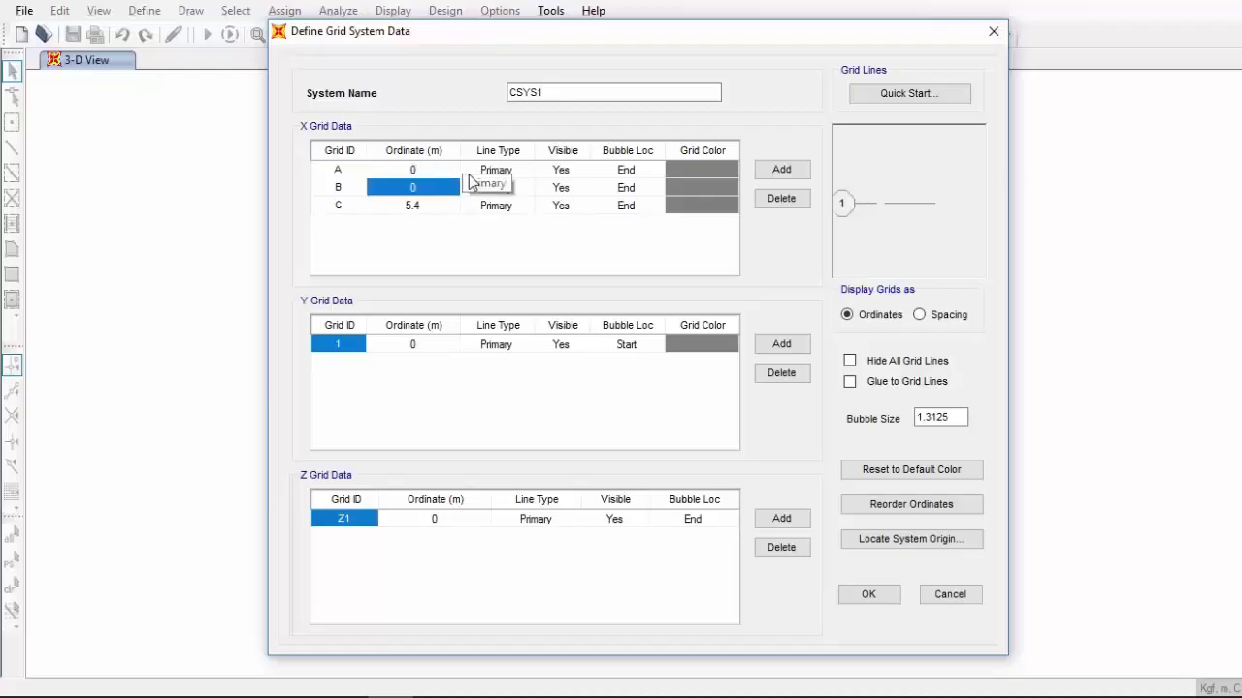
type("5.4")
key("Return")
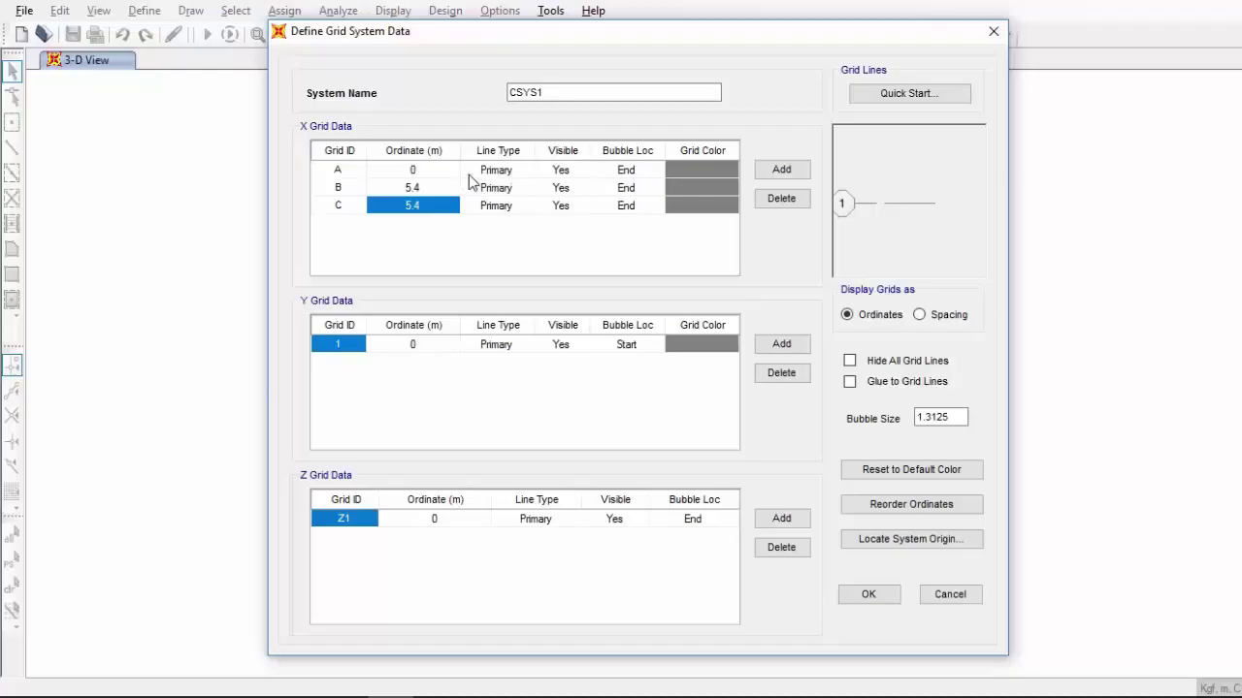
type("10.8")
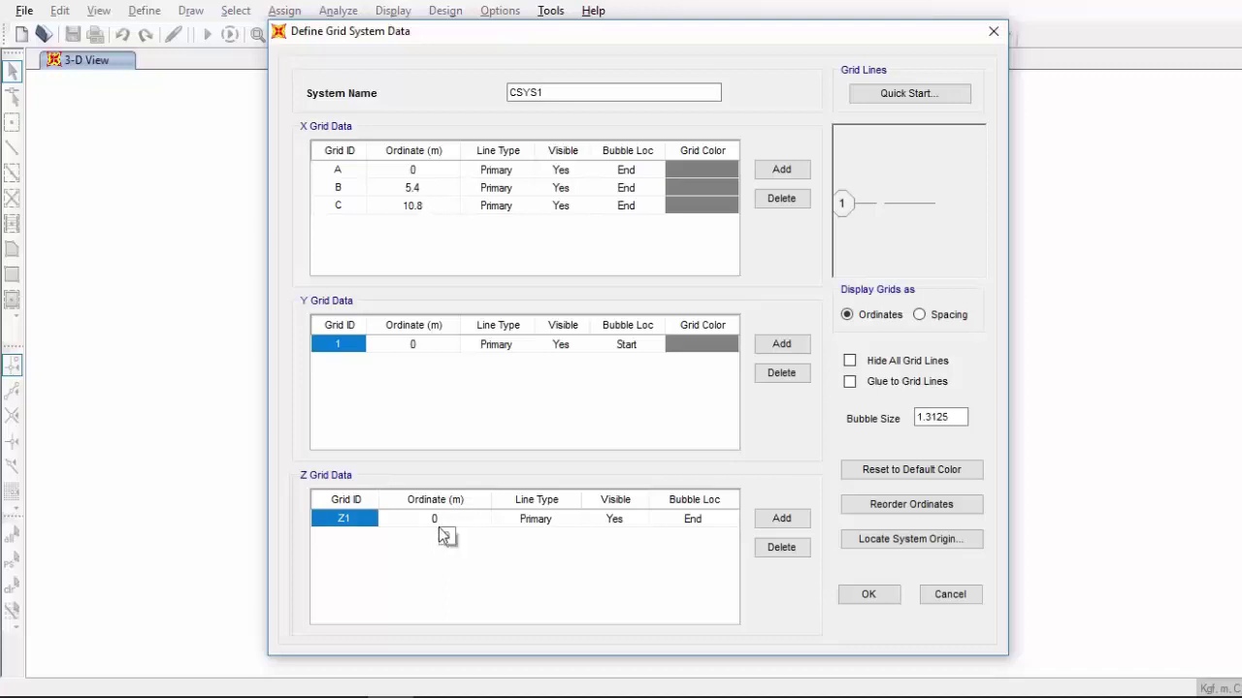
left_click(437, 197)
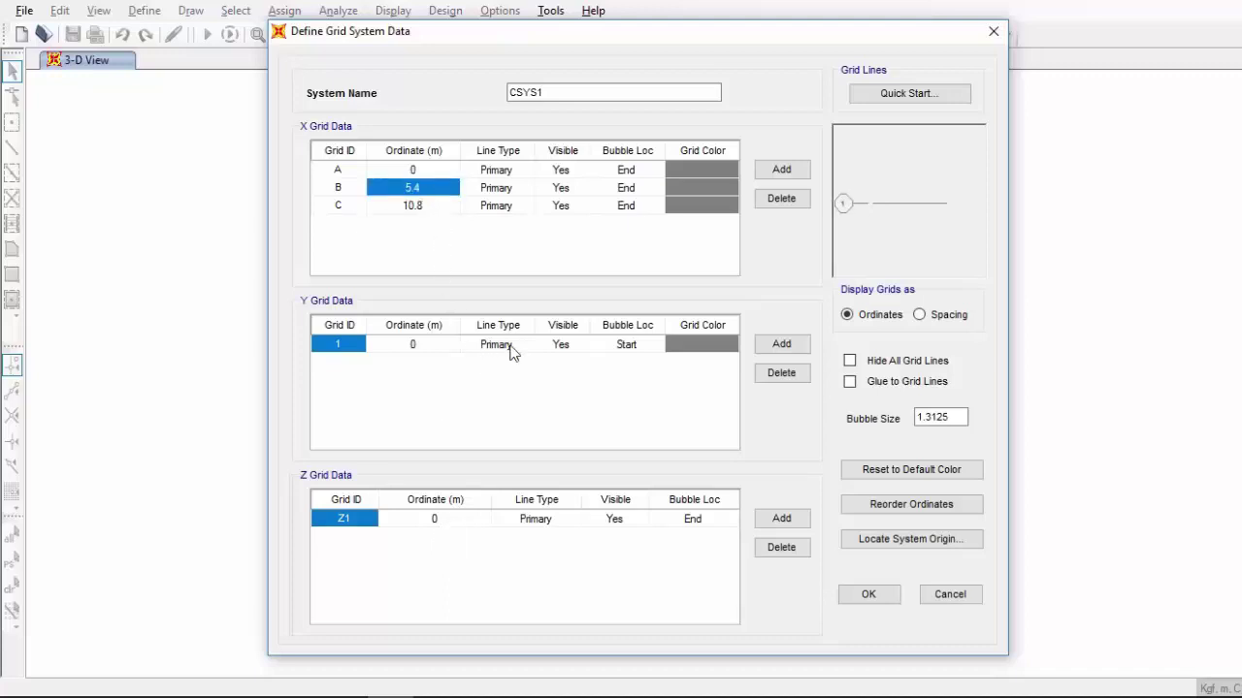
left_click(880, 606)
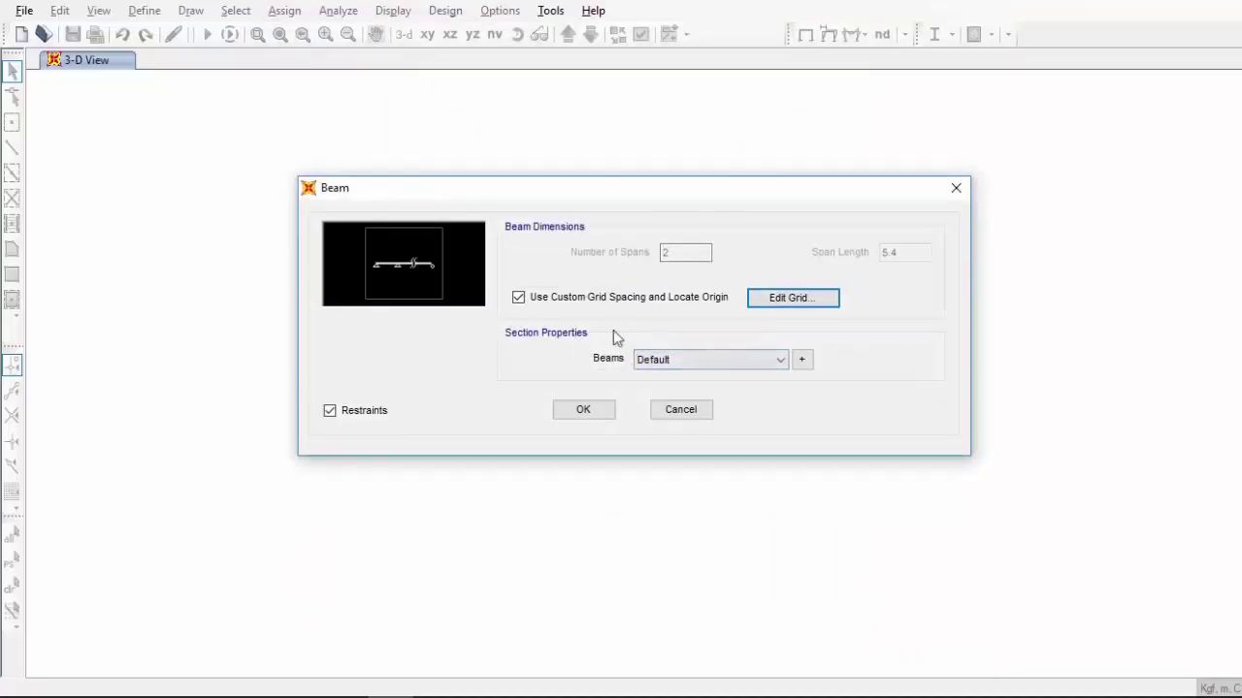
Add a new frame section property for the beams, using the Steel type and the Tee shape
left_click(709, 361)
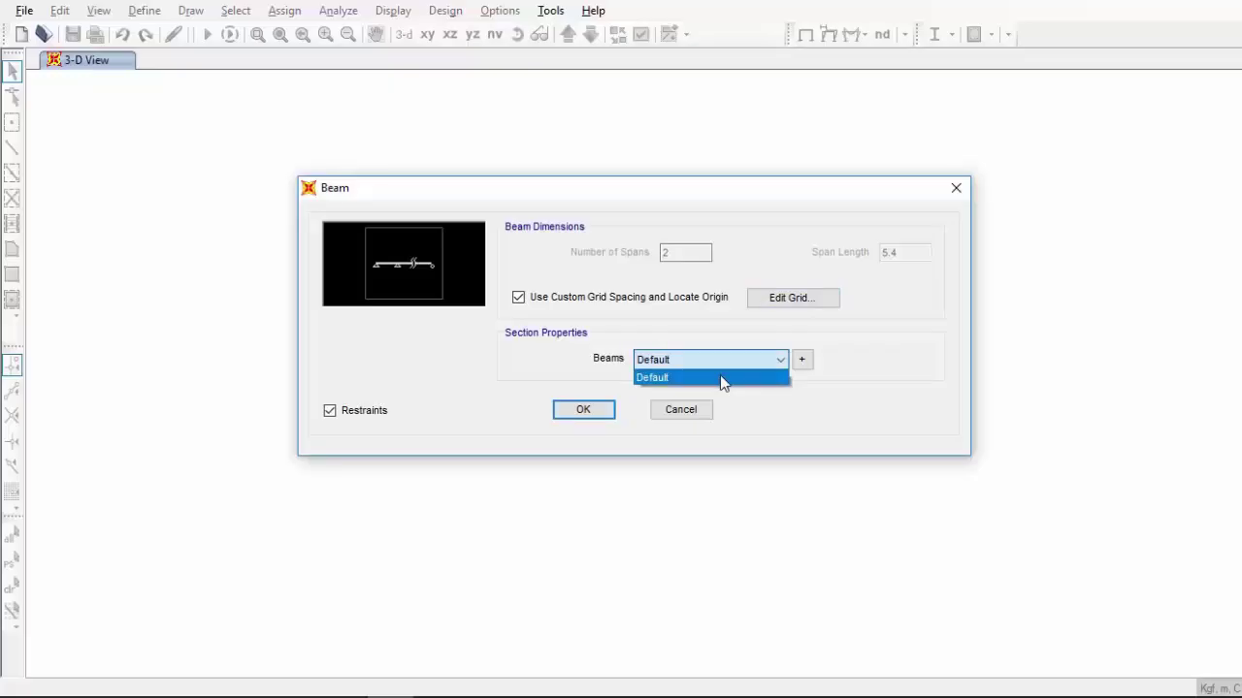
left_click(833, 354)
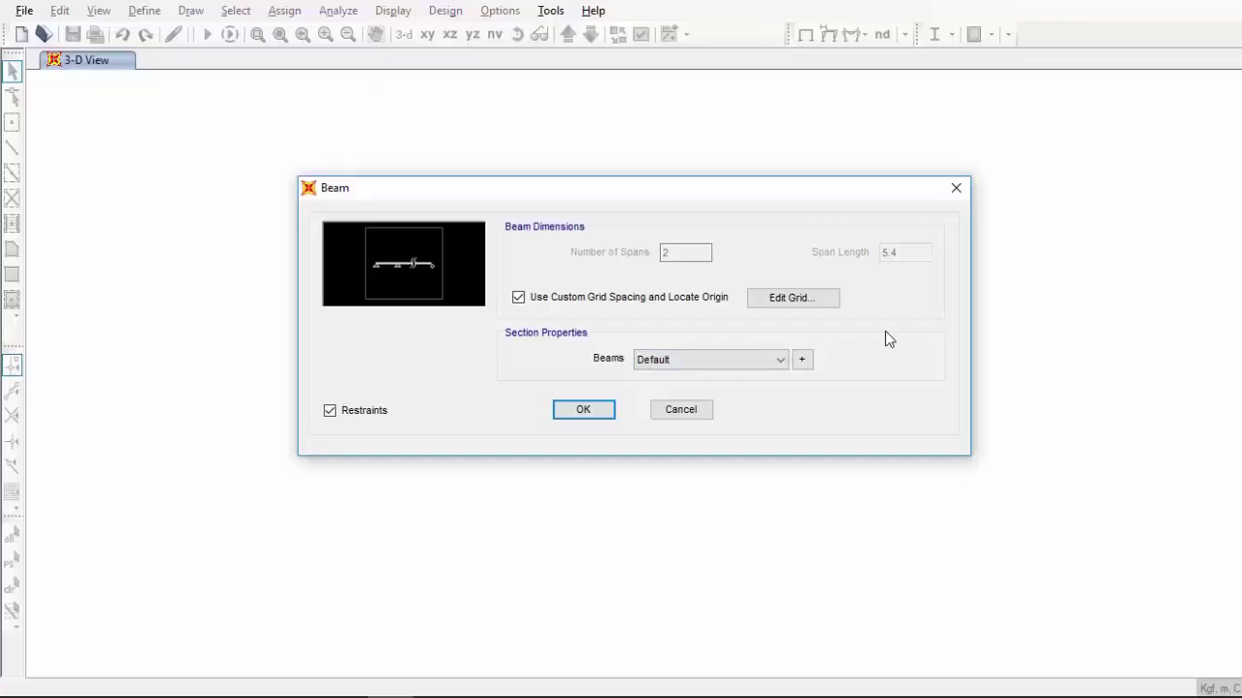
left_click(804, 360)
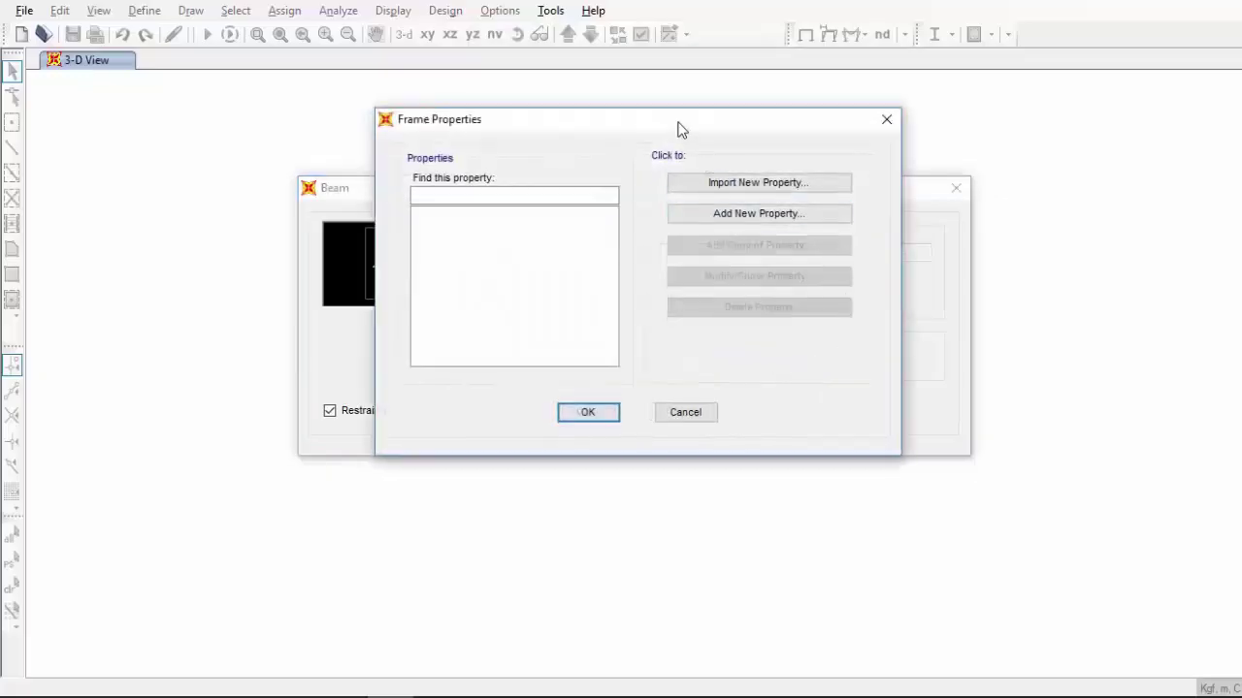
left_click_drag(682, 121, 687, 102)
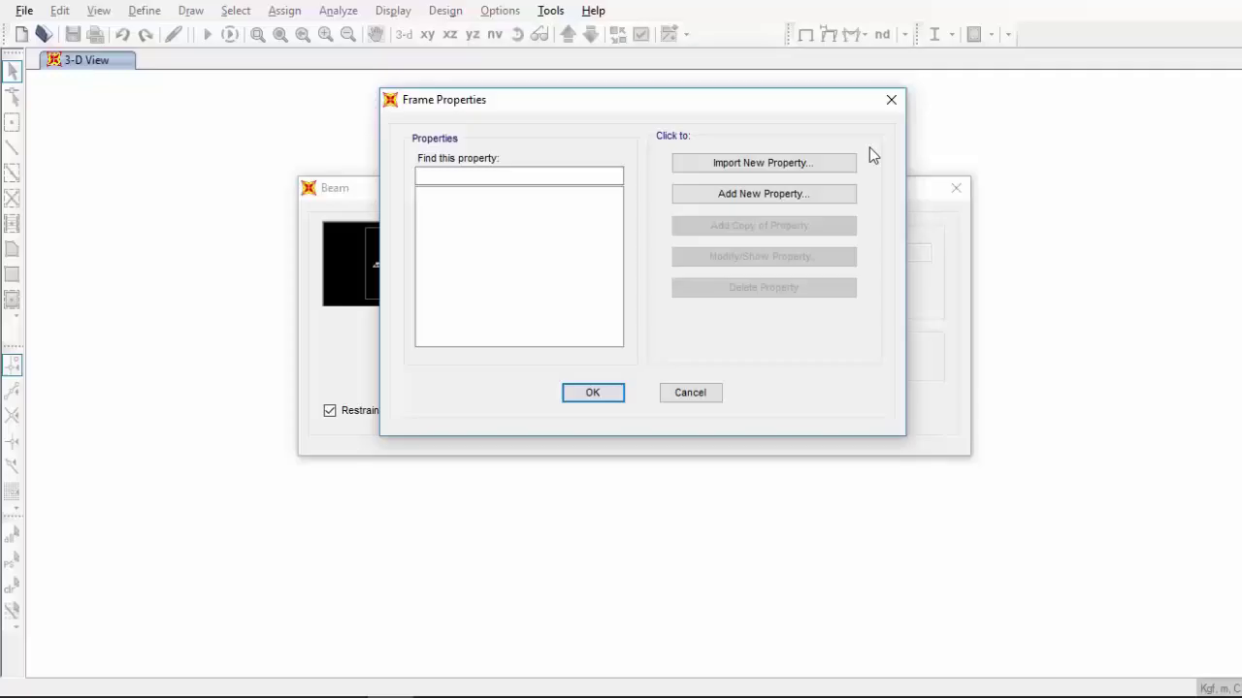
left_click(812, 194)
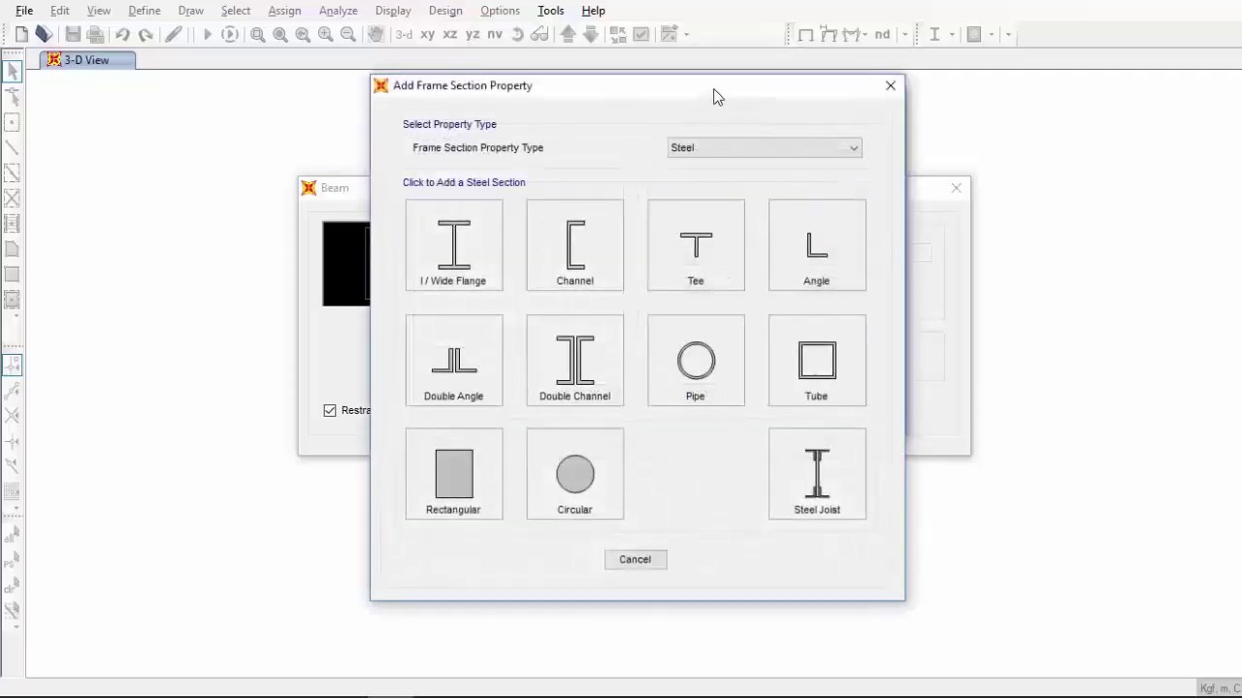
left_click(713, 130)
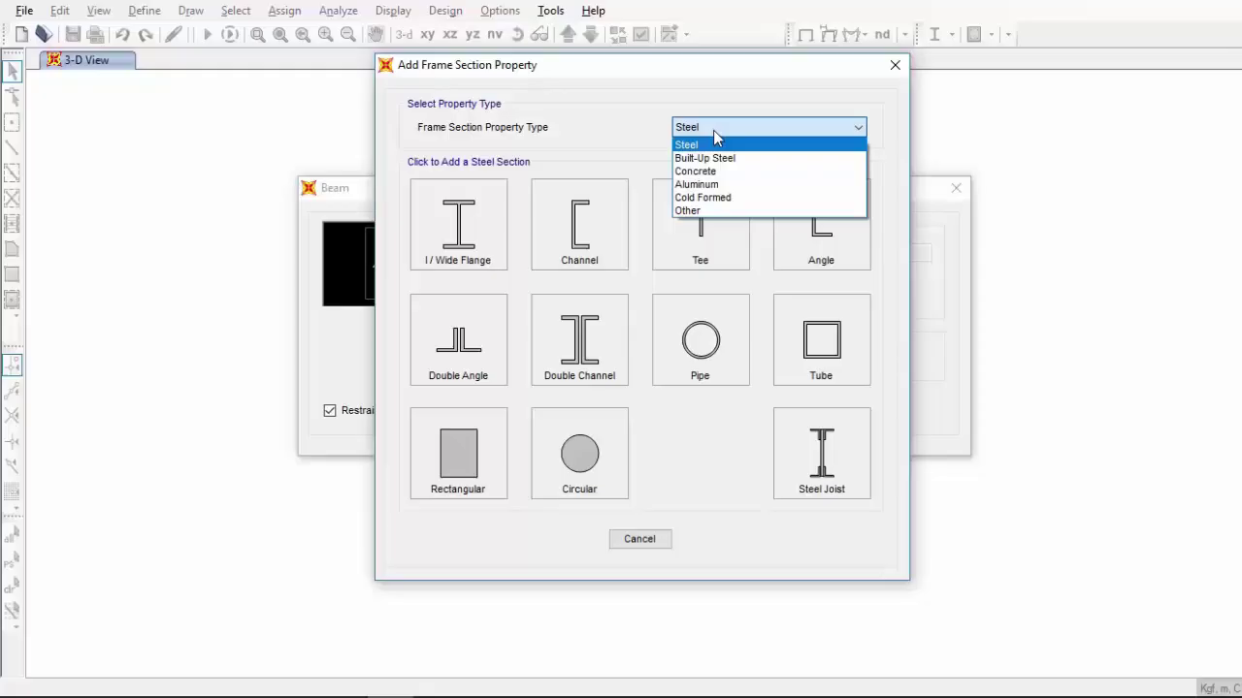
left_click(715, 144)
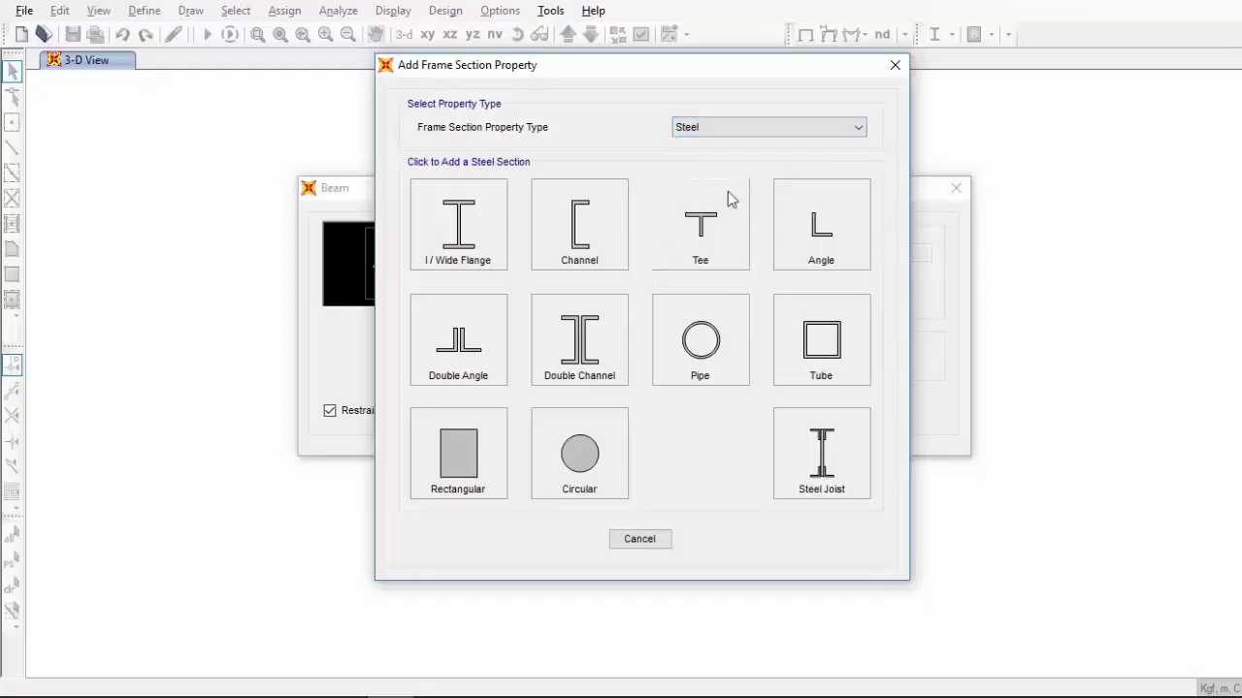
left_click(746, 257)
Name the tee section Nervio
left_click_drag(582, 163, 501, 159)
type("Neriv")
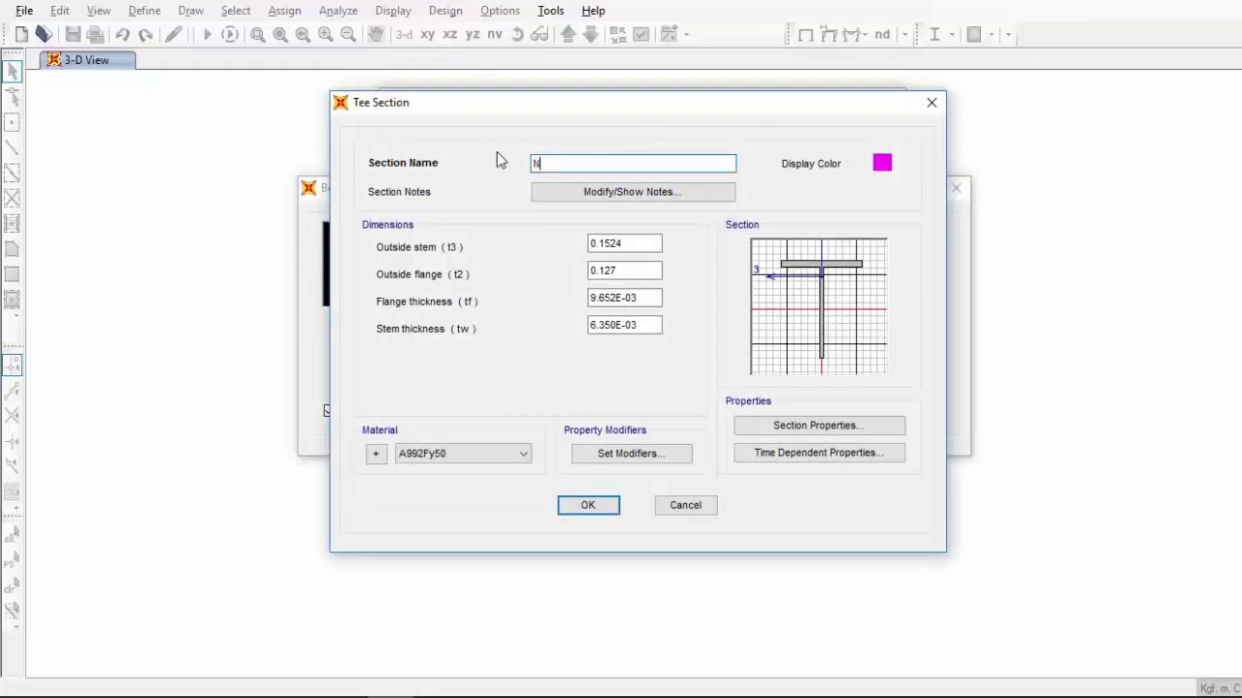
key("BackSpace")
key("BackSpace")
type("vio")
Set the tee section's outside stem to 0.25 m and its outside flange to 0.5 m
left_click(652, 249)
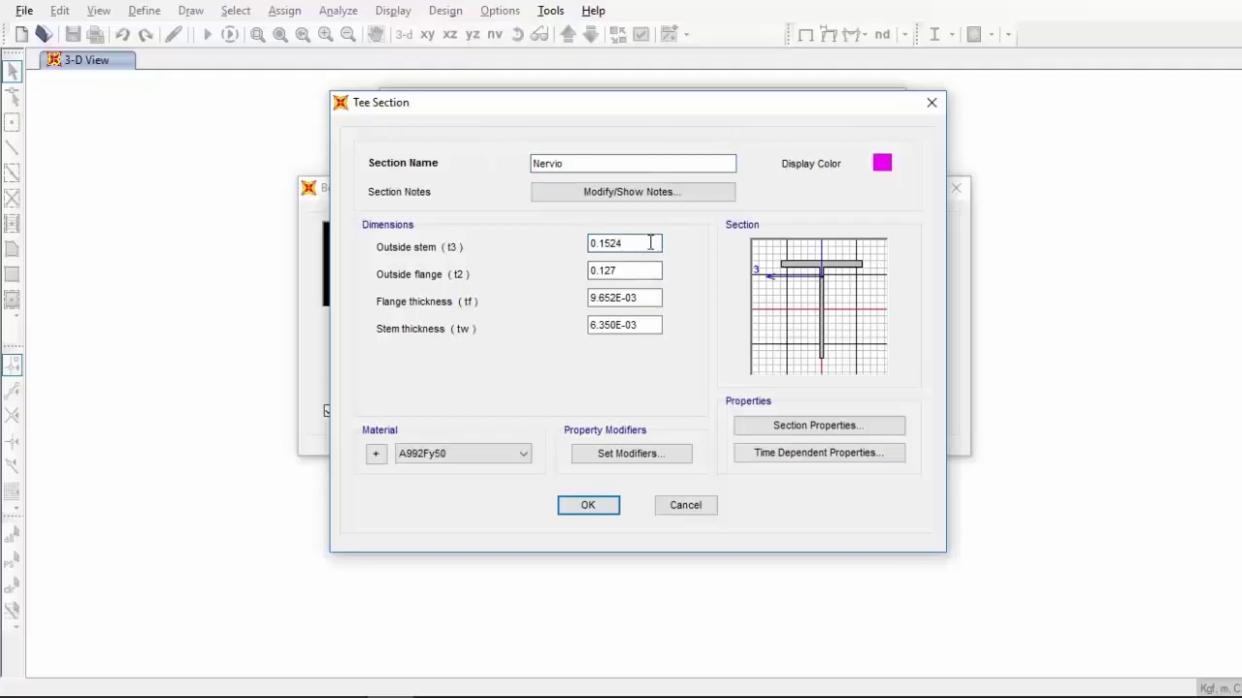
left_click_drag(651, 243, 430, 260)
type("0.25")
left_click_drag(650, 271, 436, 288)
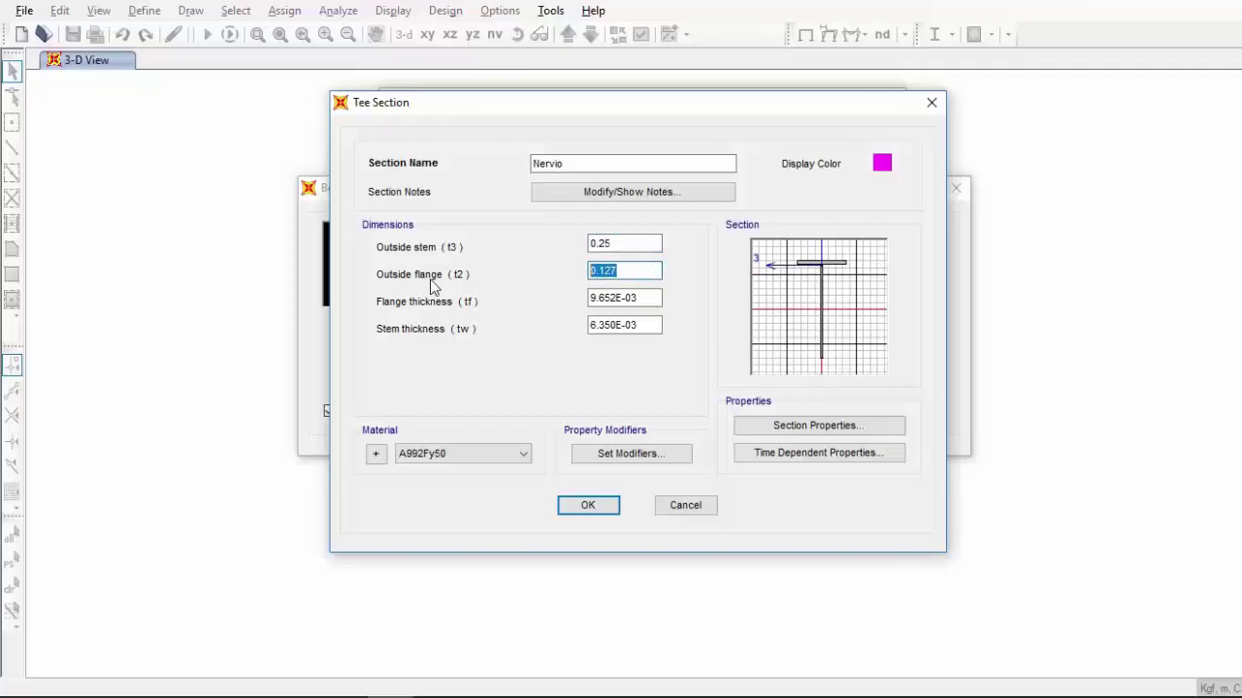
type("0.5")
Set the tee section's flange thickness to 5 cm and its stem thickness to 10 cm
left_click(654, 299)
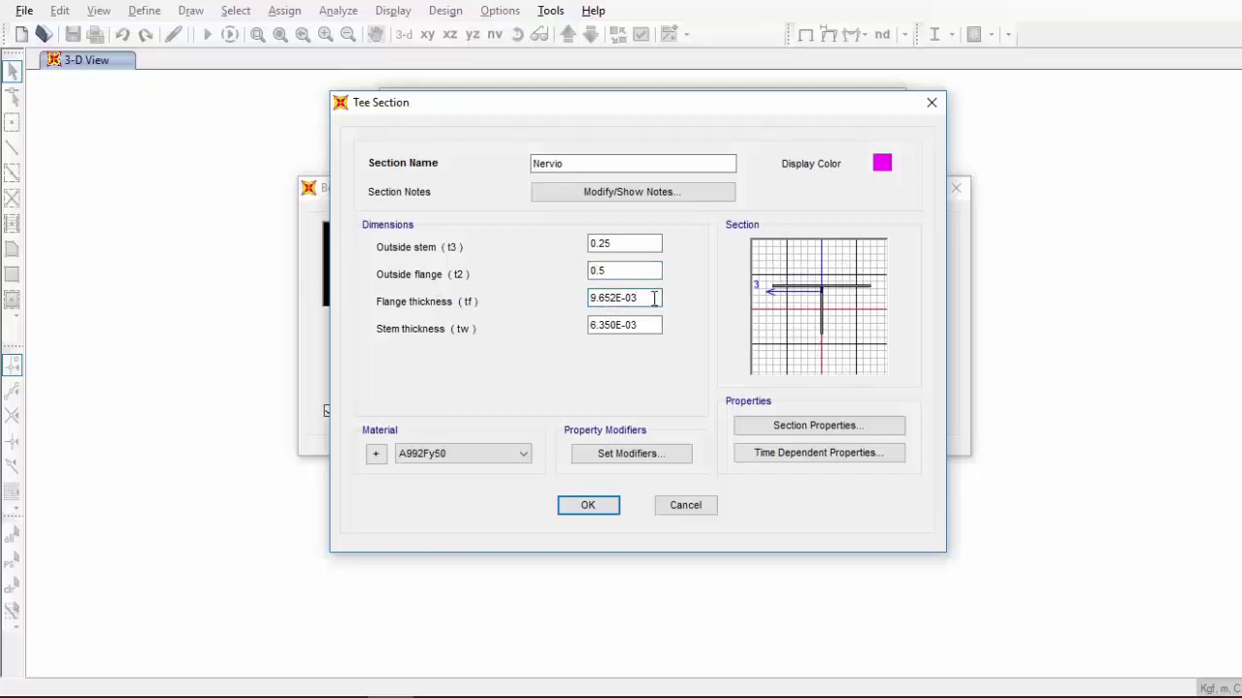
left_click_drag(655, 299, 525, 283)
type("5cm")
left_click(617, 327)
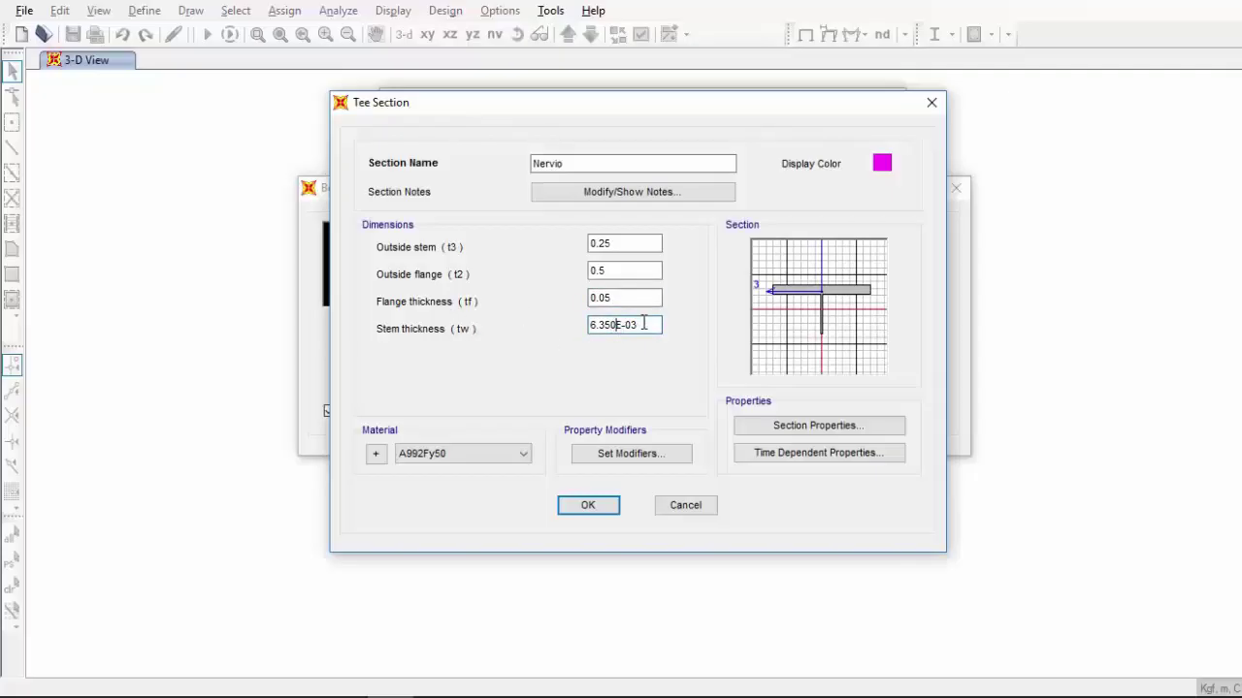
left_click_drag(640, 325, 568, 317)
type("10cm")
Try a flange thickness of 1 in for the tee section, and set it back to 0.05 m
left_click(627, 298)
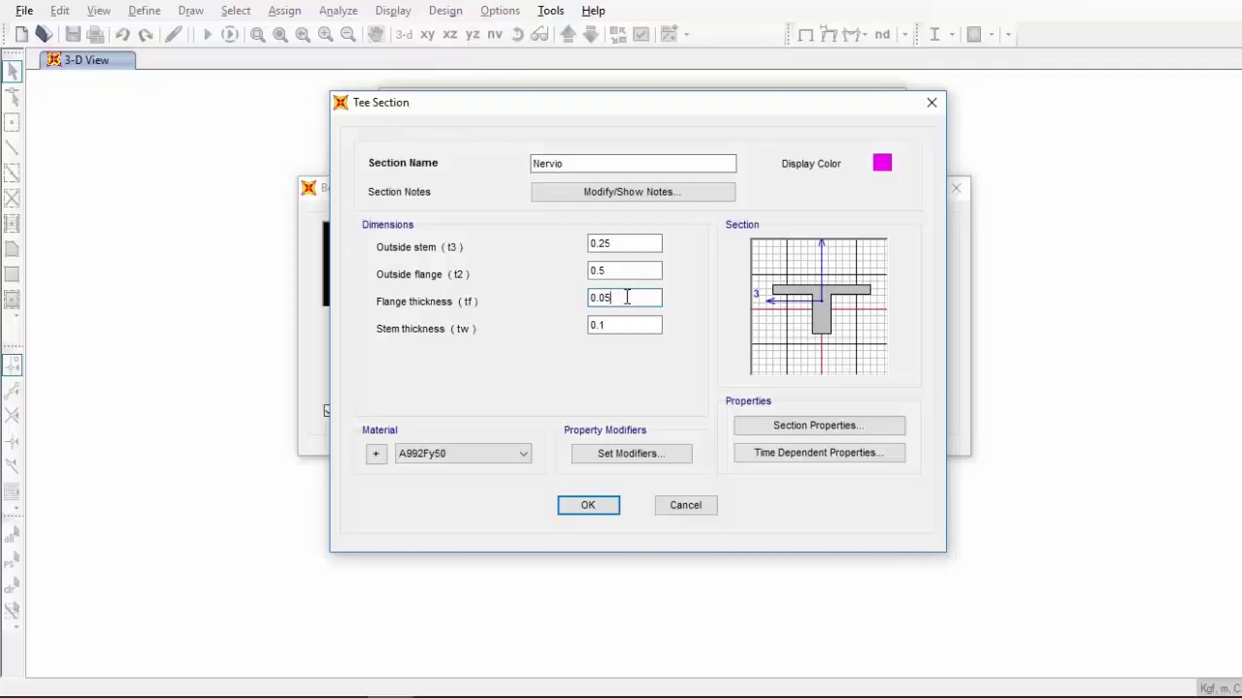
key("BackSpace")
key("BackSpace")
key("BackSpace")
key("BackSpace")
type("1in")
left_click(627, 325)
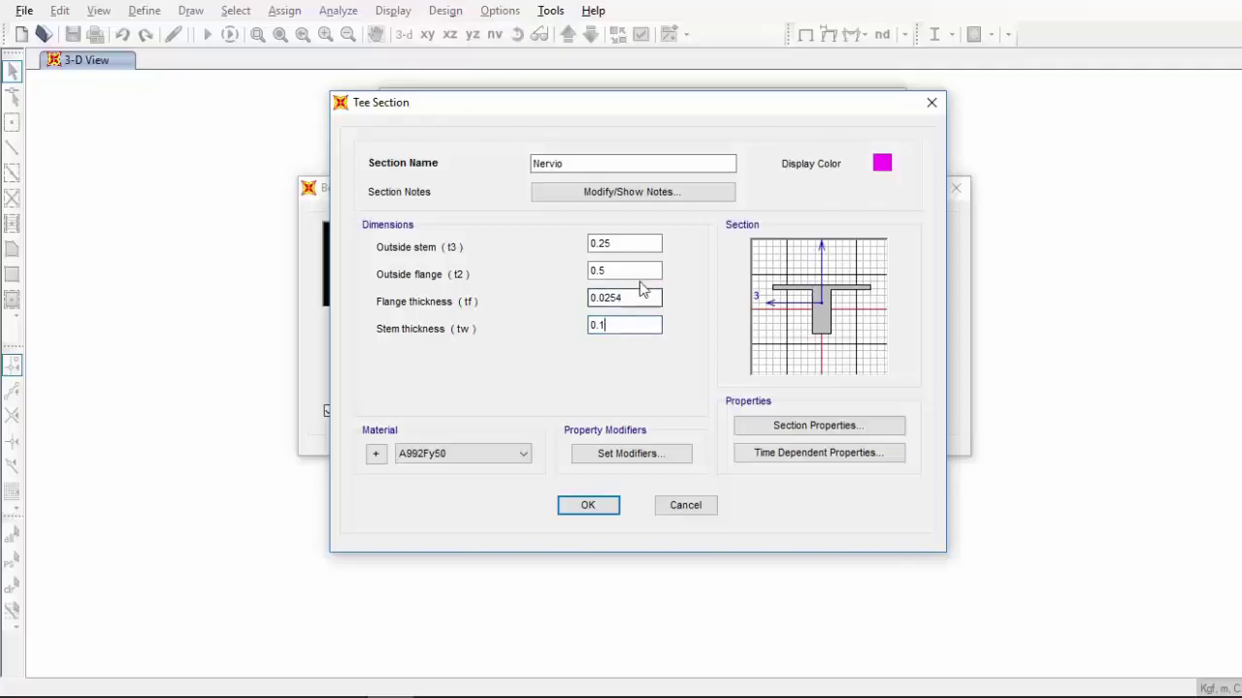
left_click_drag(631, 296, 586, 295)
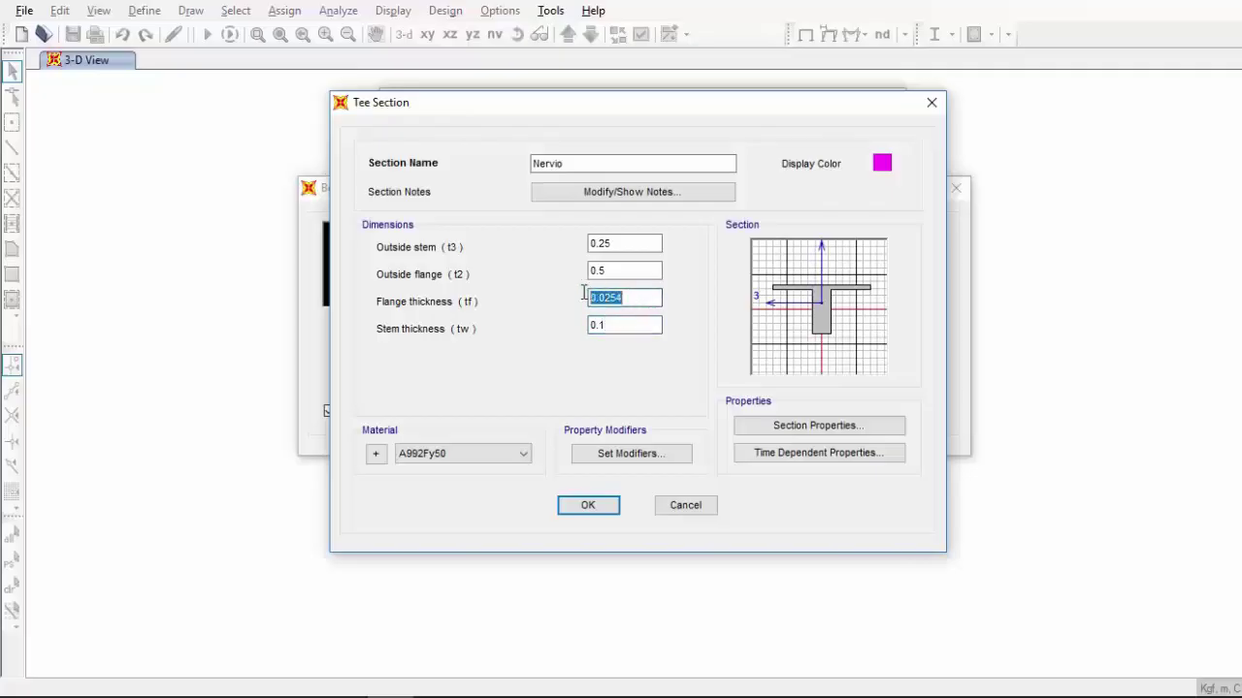
type("0.05")
left_click(620, 327)
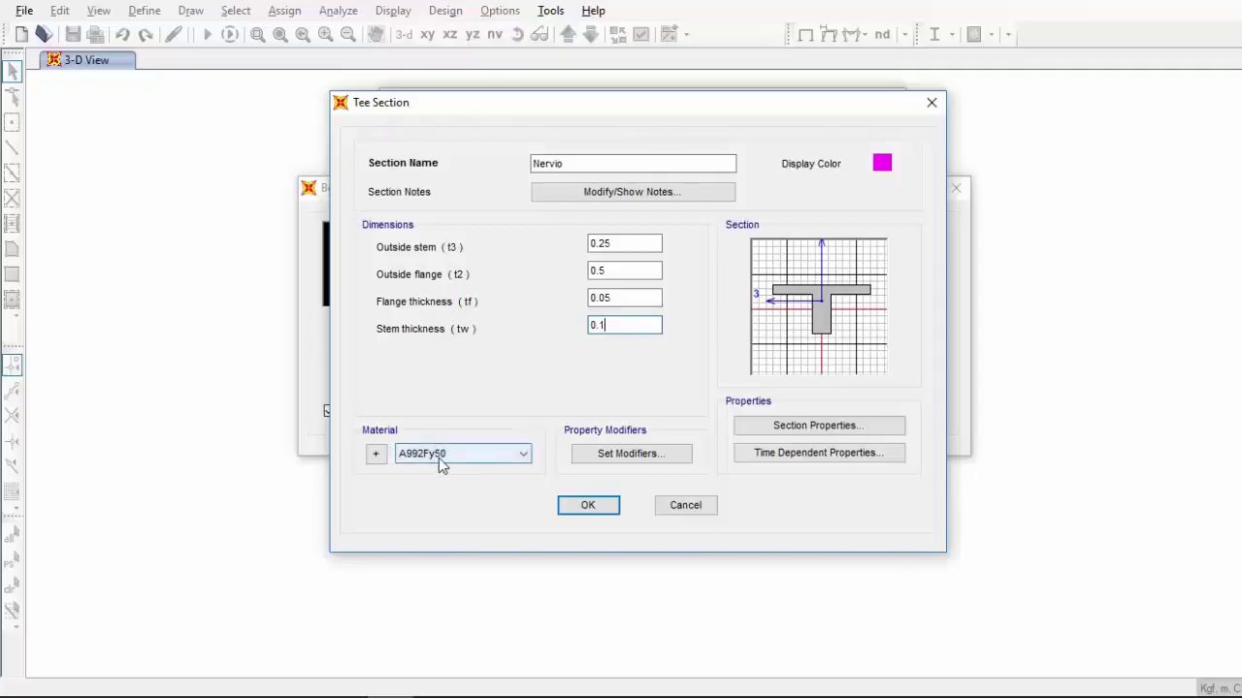
Add a new material for the tee section with region User and material type Concrete
left_click(376, 454)
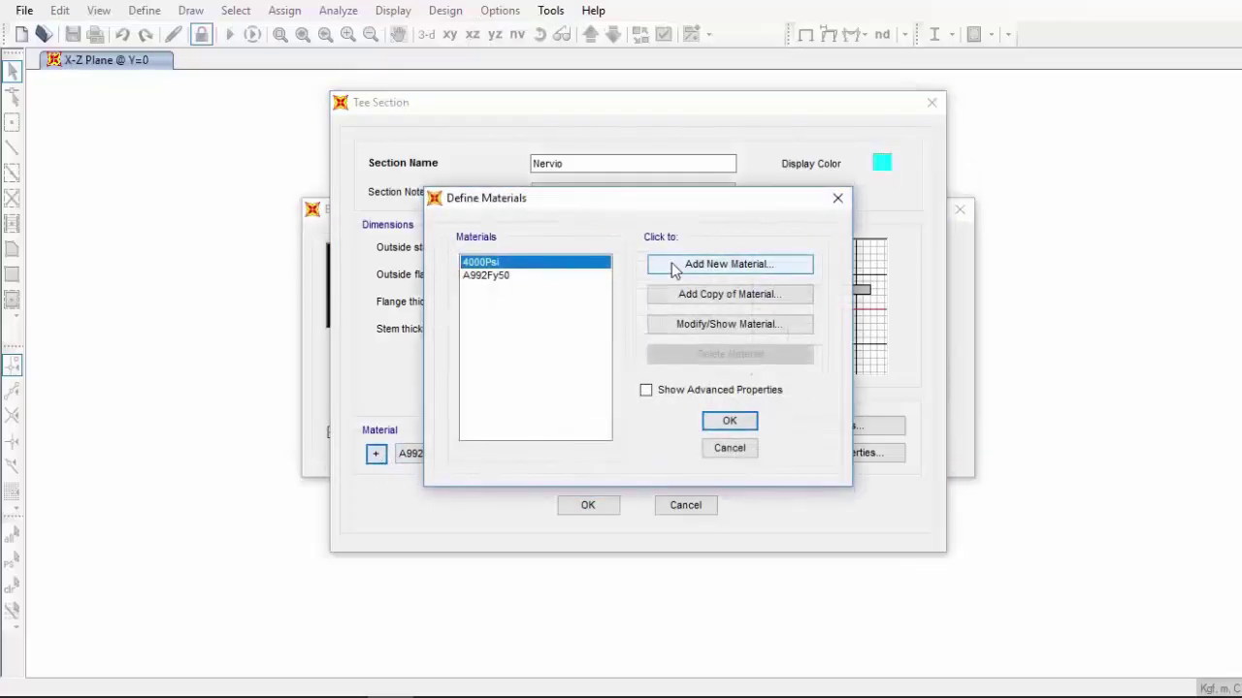
left_click(676, 267)
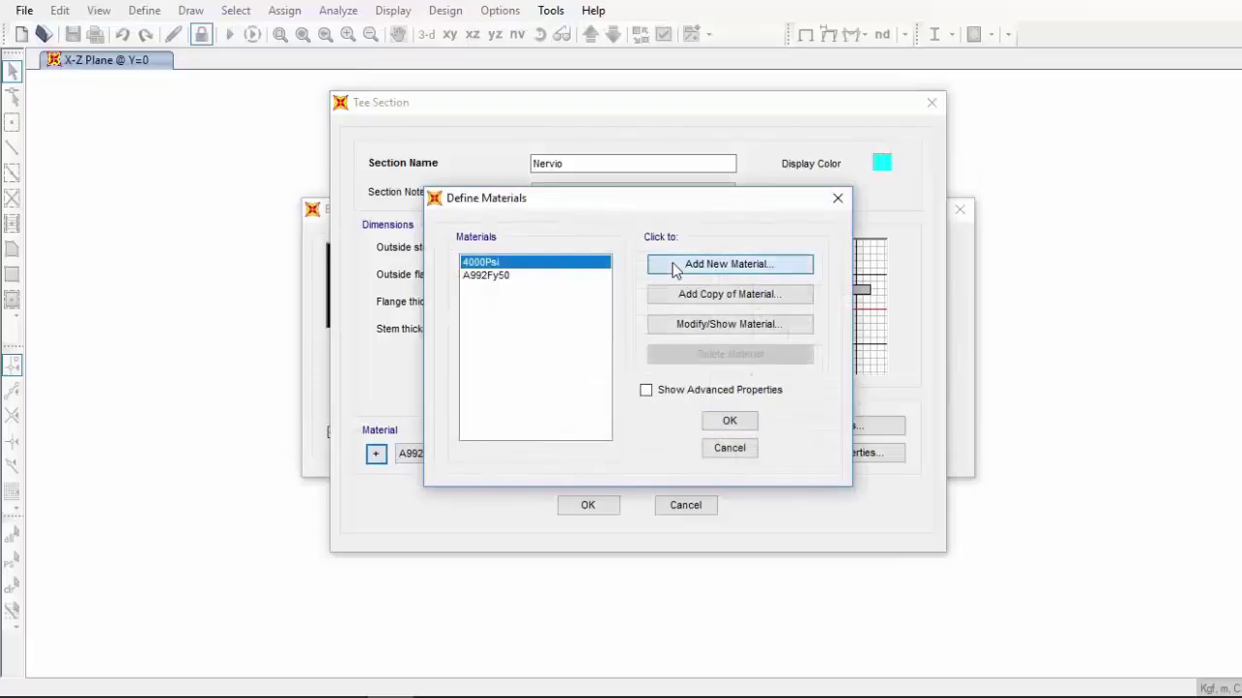
left_click(668, 292)
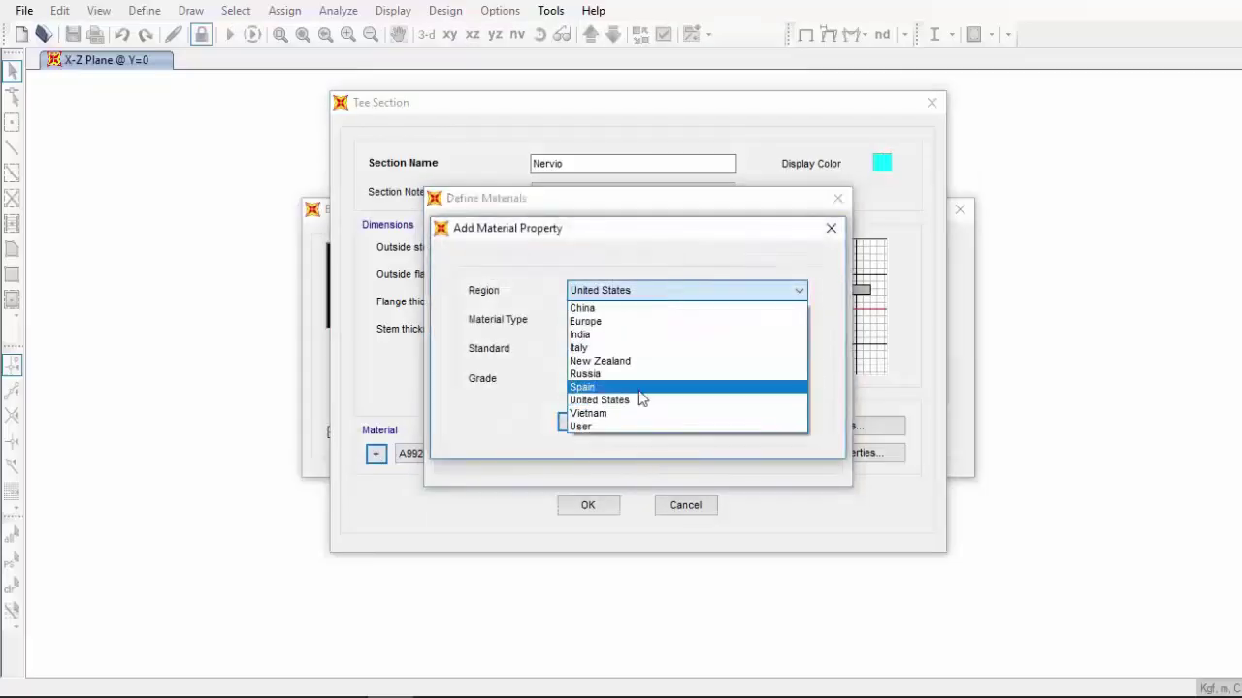
left_click(640, 427)
left_click(617, 319)
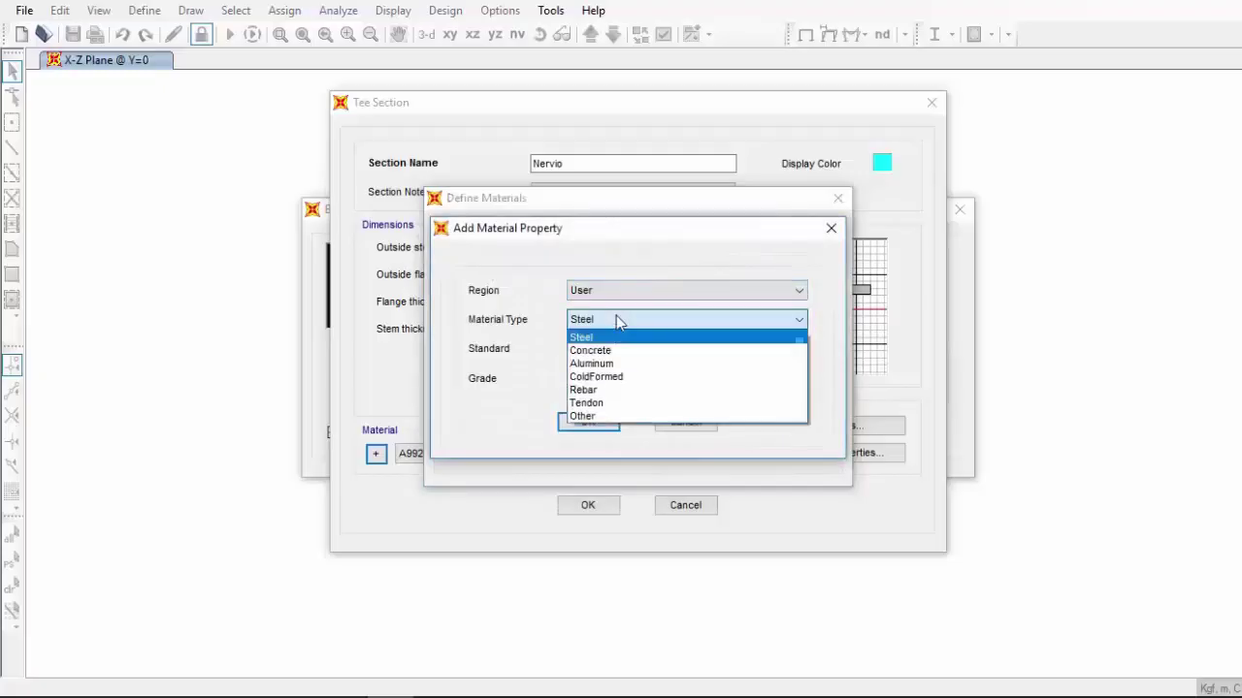
left_click(622, 353)
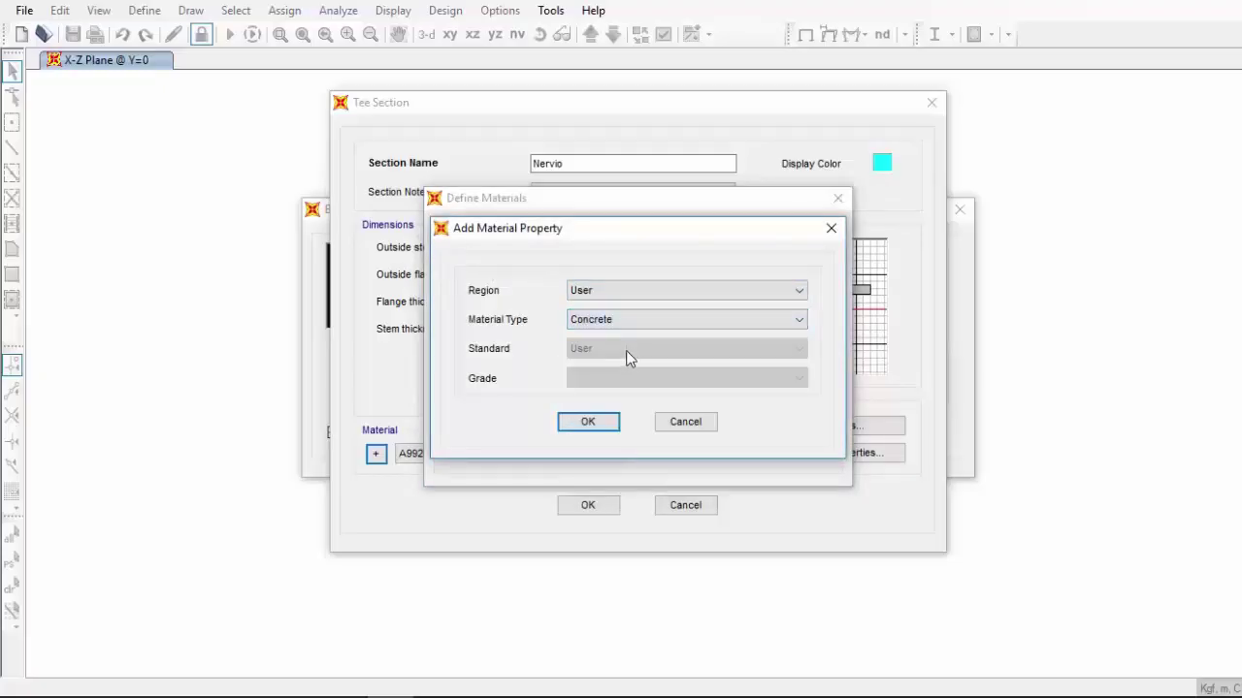
left_click(599, 422)
Name the new concrete material fc250 and set its weight per unit volume to 2400 kgf/m³
left_click_drag(715, 101, 617, 94)
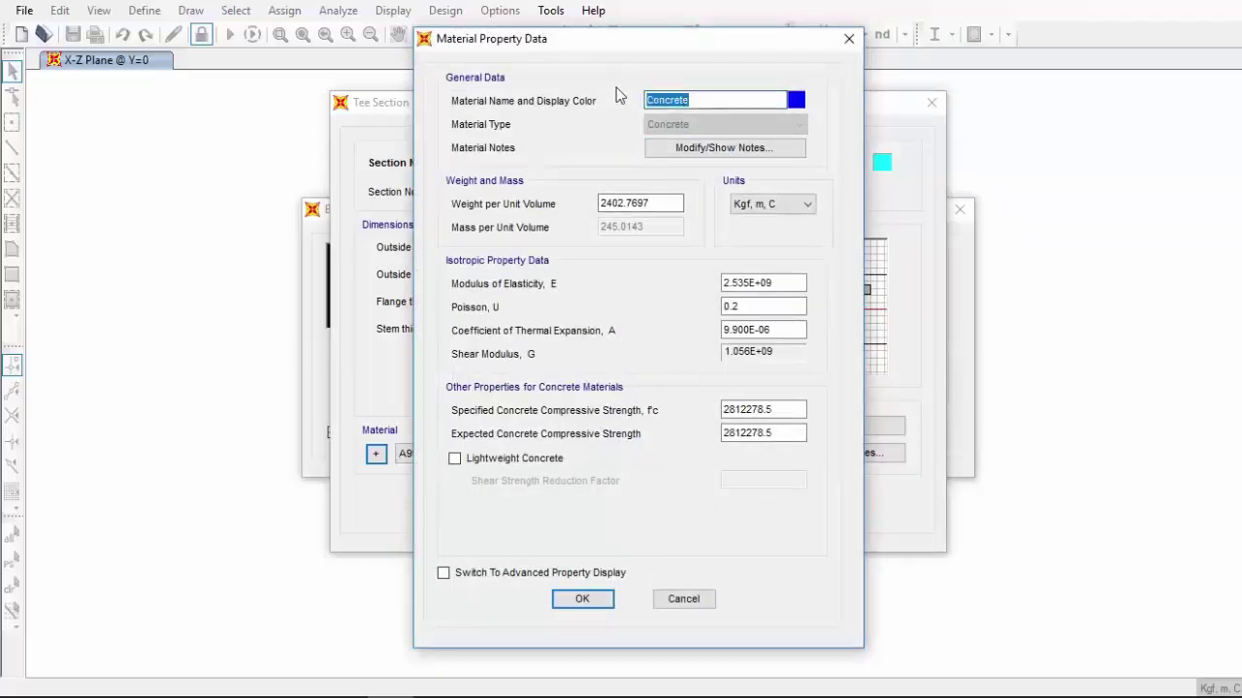
type("f")
type(".c25")
type("0")
left_click(655, 100)
key("BackSpace")
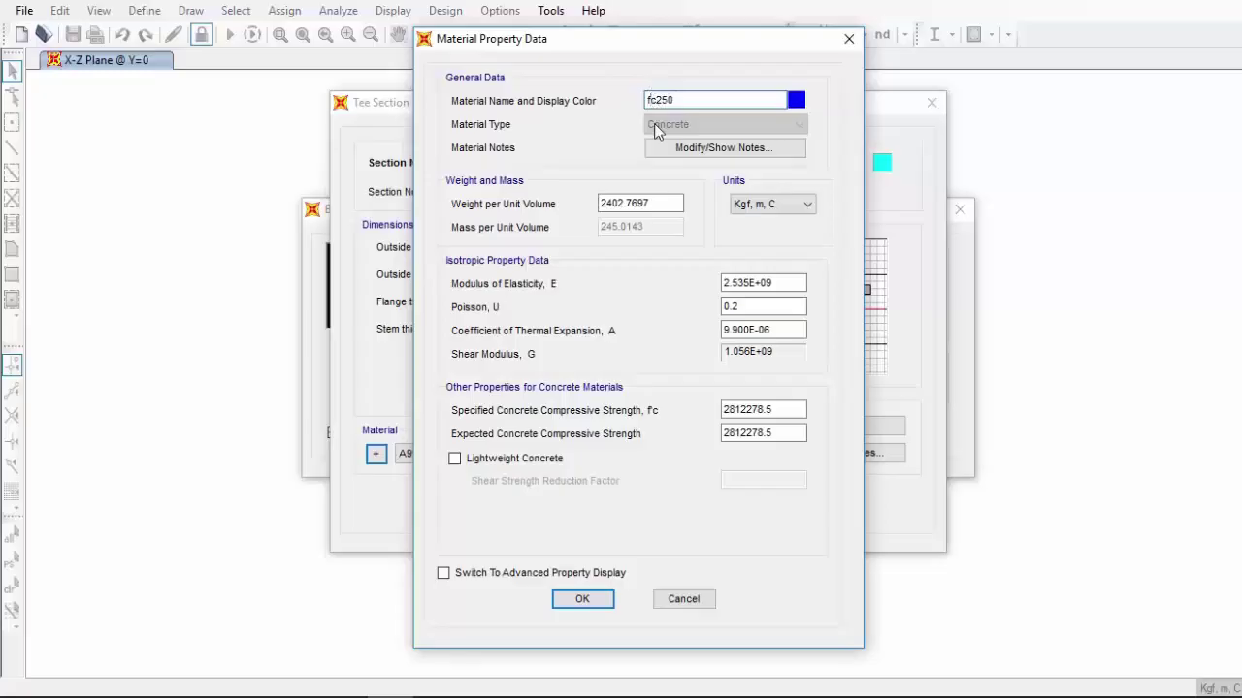
left_click_drag(679, 204, 595, 197)
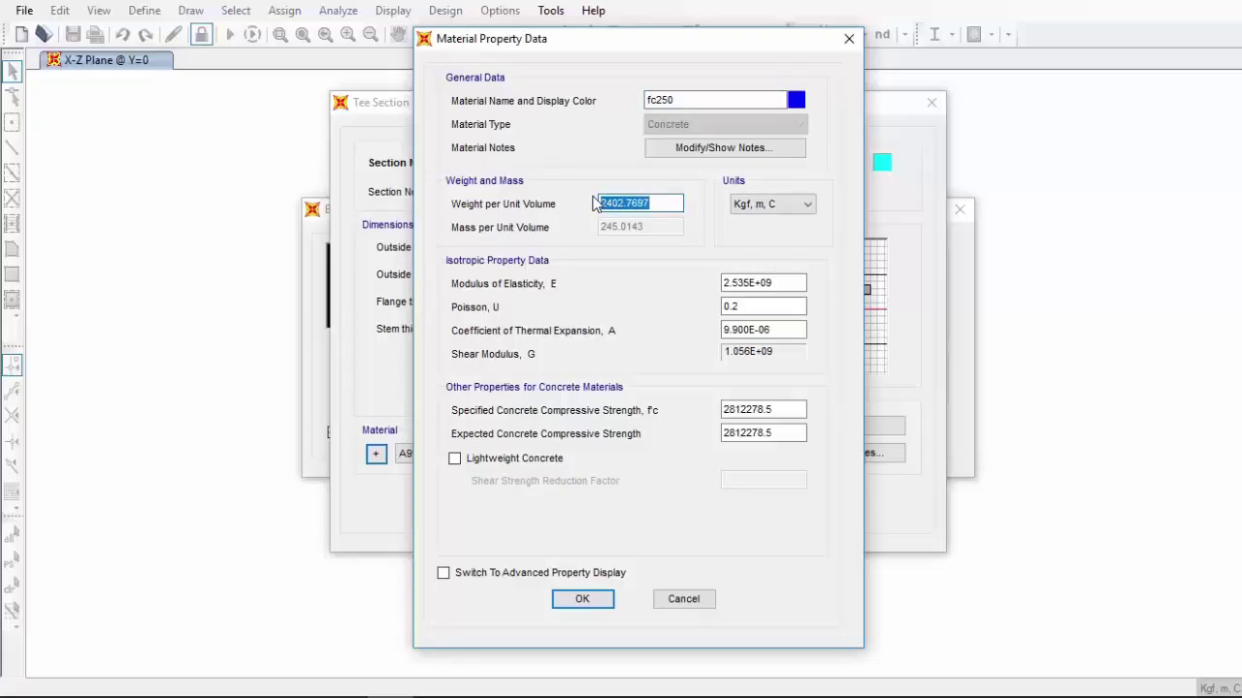
type("2400")
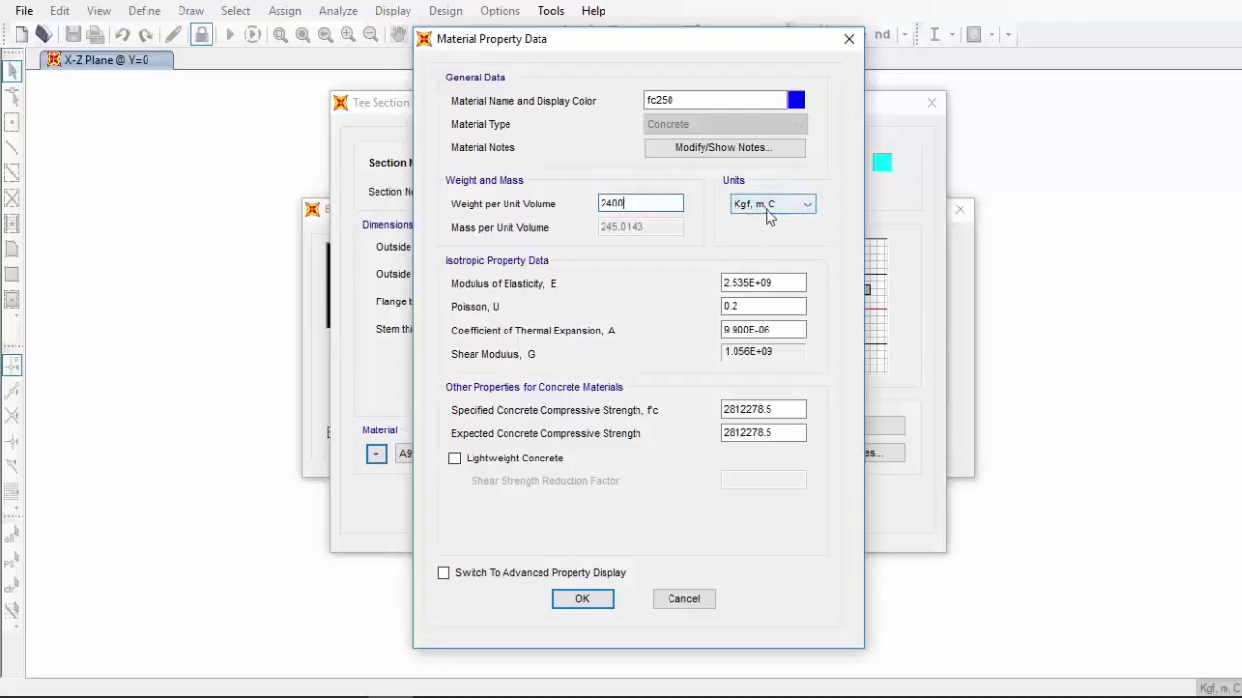
Switch to the Windows calculator and compute the modulus of elasticity as the square root of 250 times 15100
left_click(783, 282)
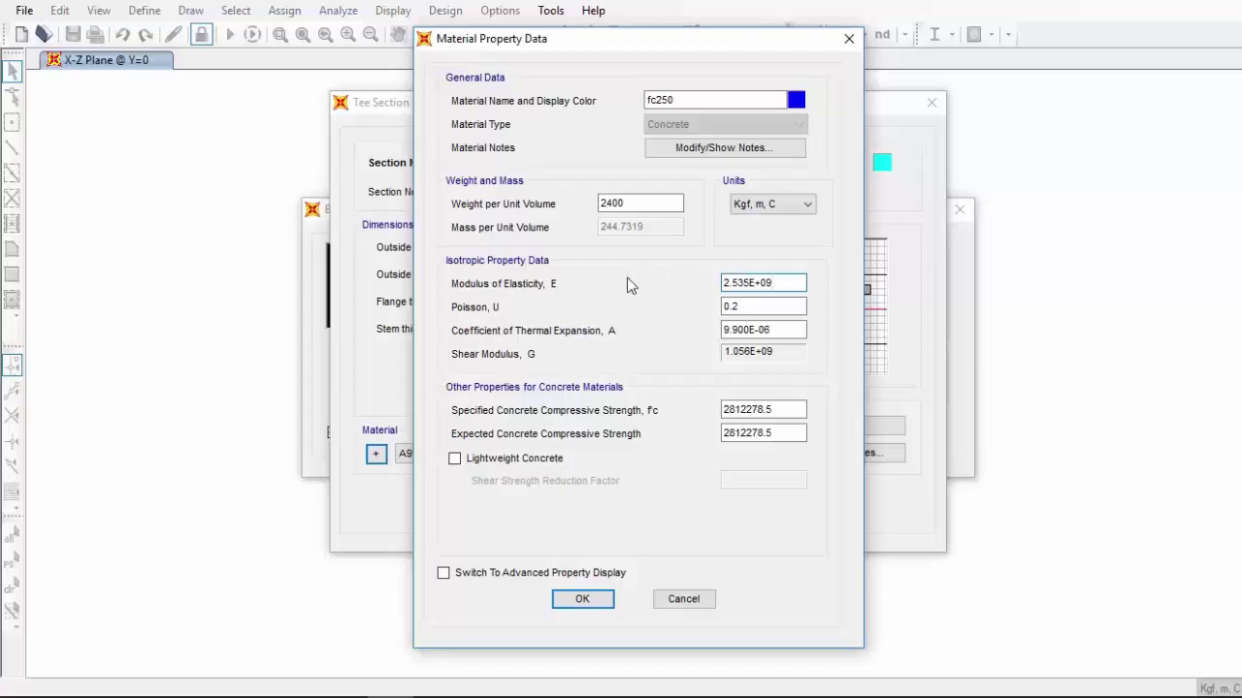
left_click(262, 695)
left_click_drag(36, 245, 206, 157)
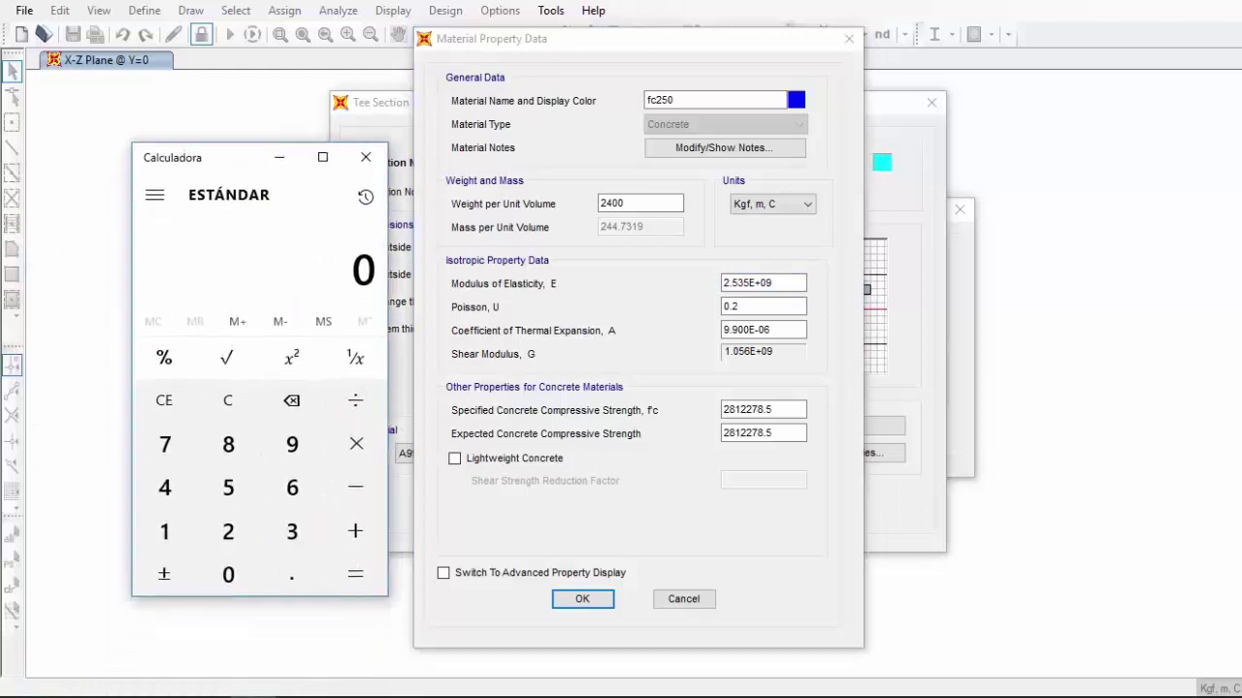
type("250")
left_click(226, 358)
type("*15100")
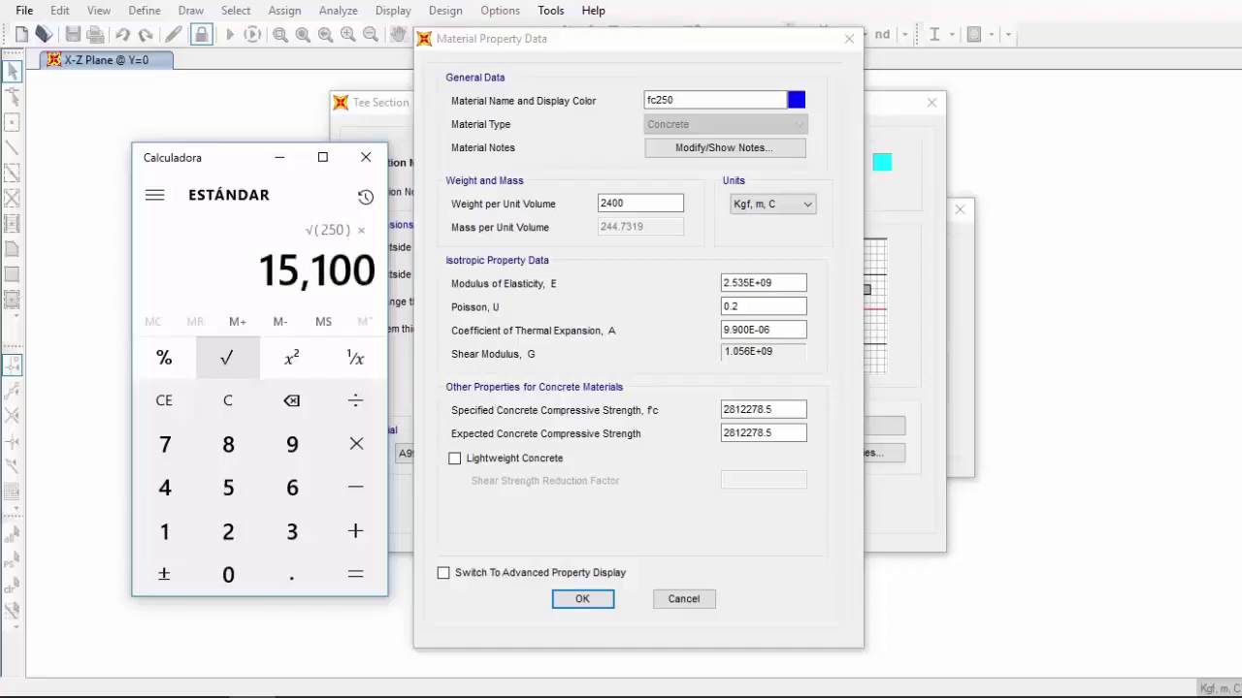
left_click(355, 575)
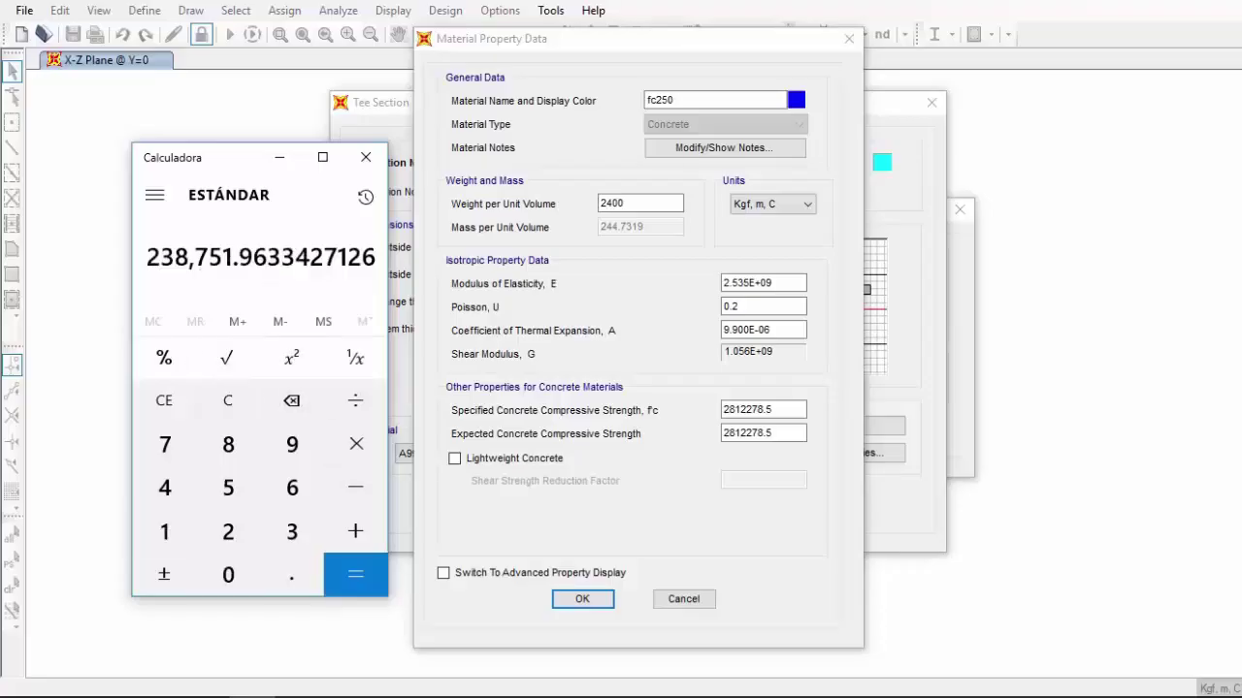
Change the material's units to Kgf, cm, C and set its modulus of elasticity to 238752
left_click(776, 205)
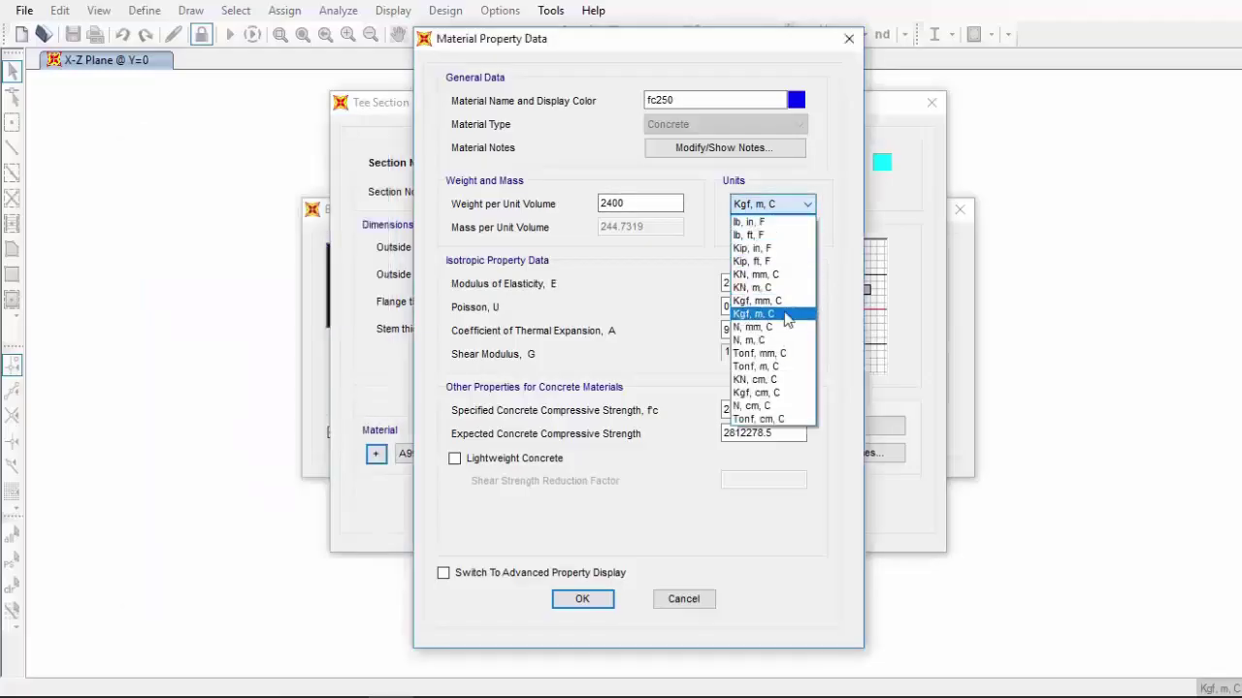
left_click(788, 393)
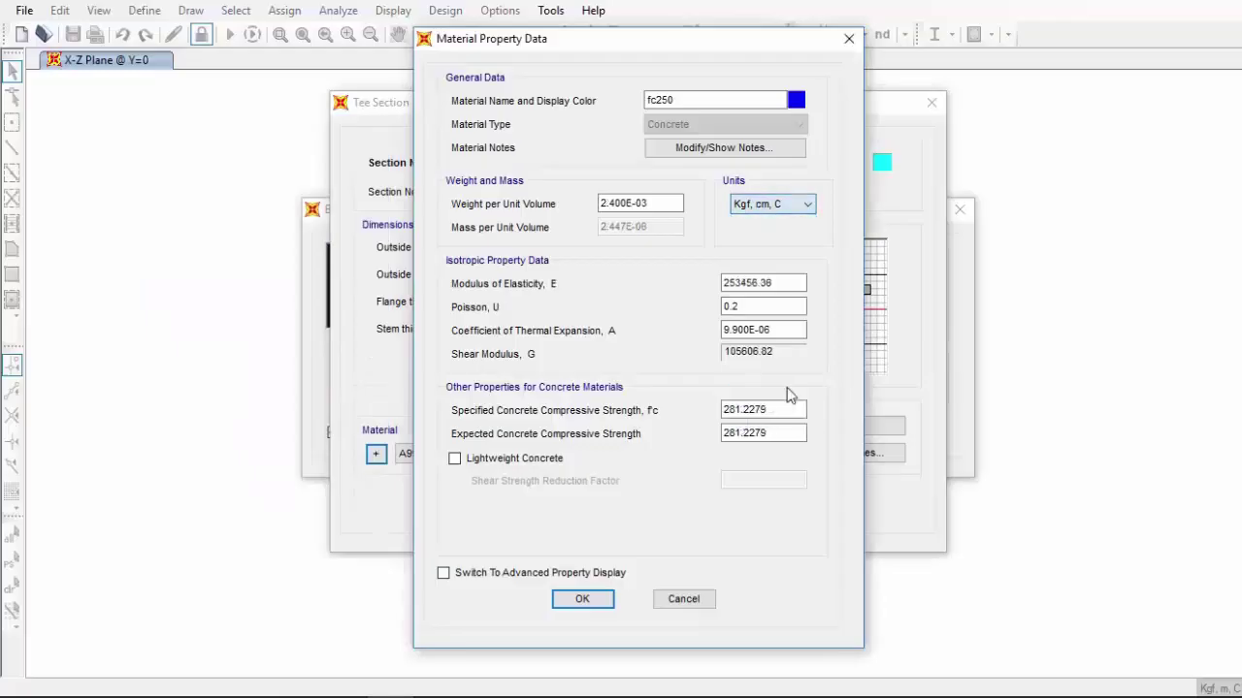
double_click(767, 283)
type("23")
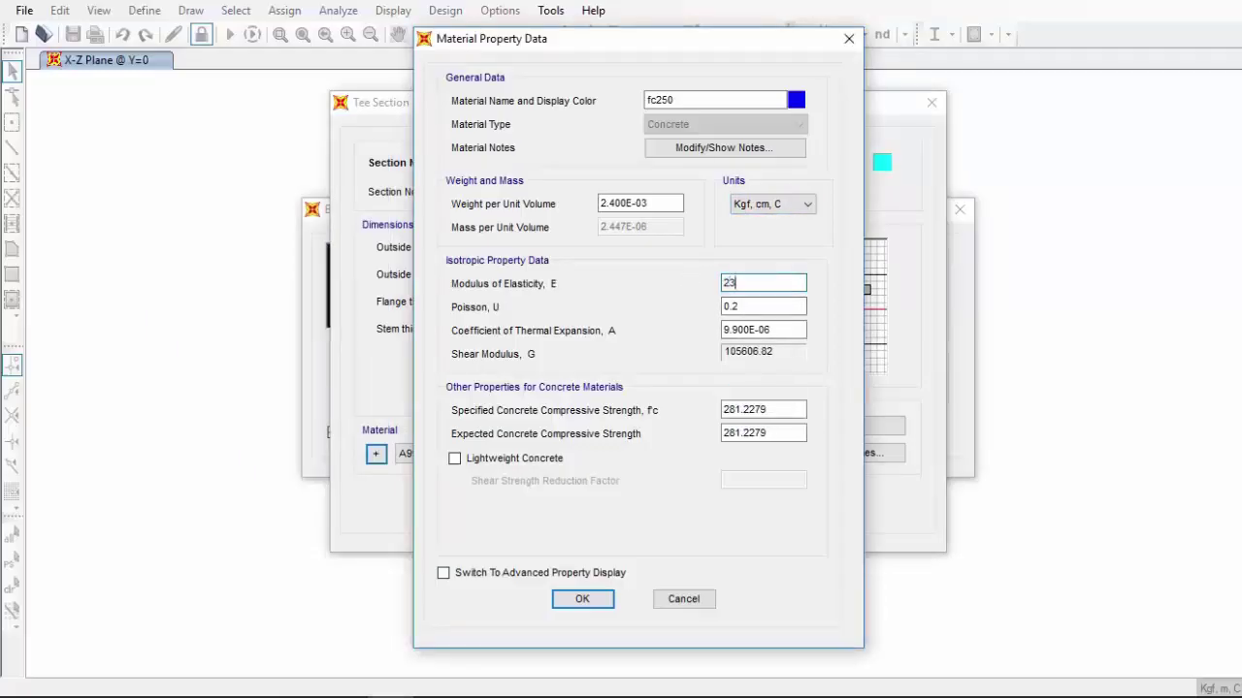
type("8752")
left_click(799, 306)
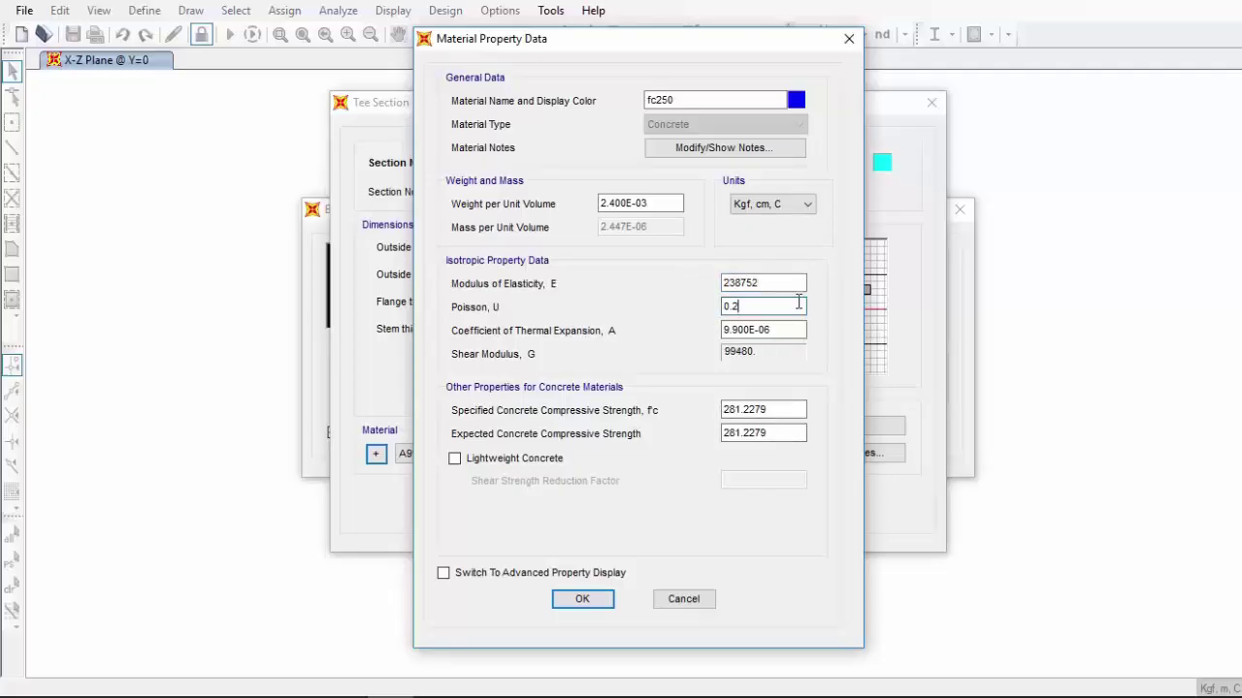
left_click(793, 331)
left_click(793, 331)
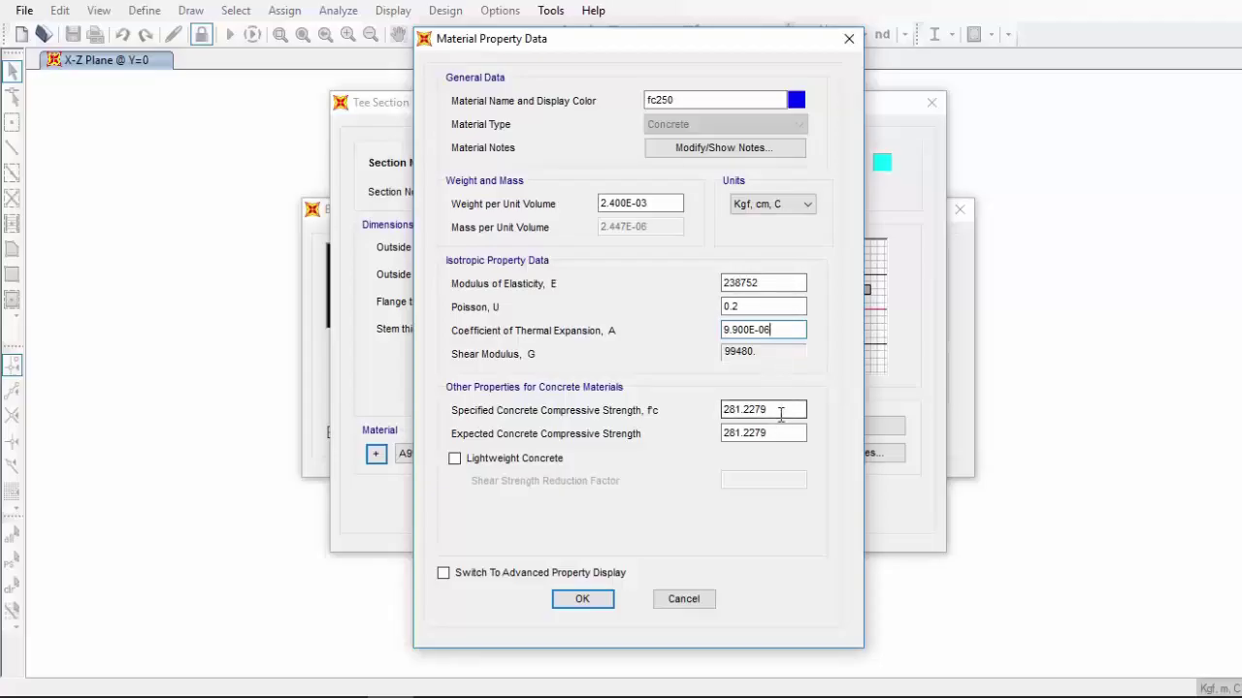
Set the specified and expected concrete compressive strengths to 250 kgf/cm² and accept the material
left_click_drag(780, 415, 694, 412)
type("250")
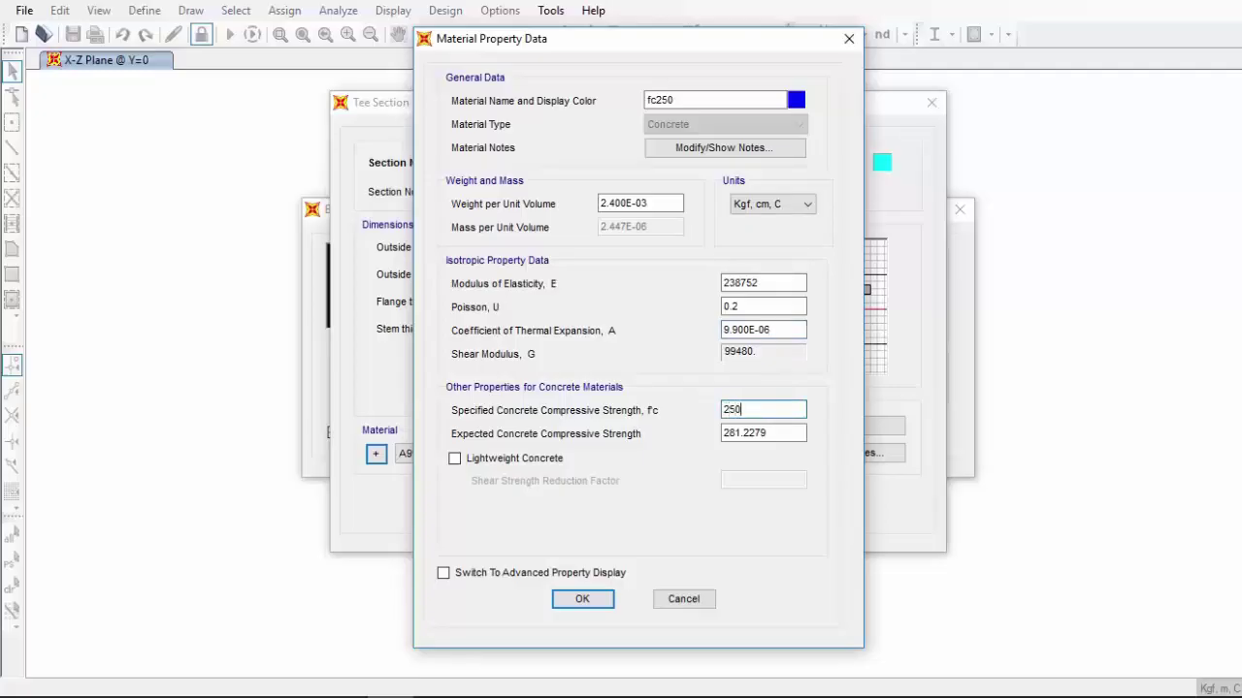
left_click_drag(781, 434, 722, 436)
type("250")
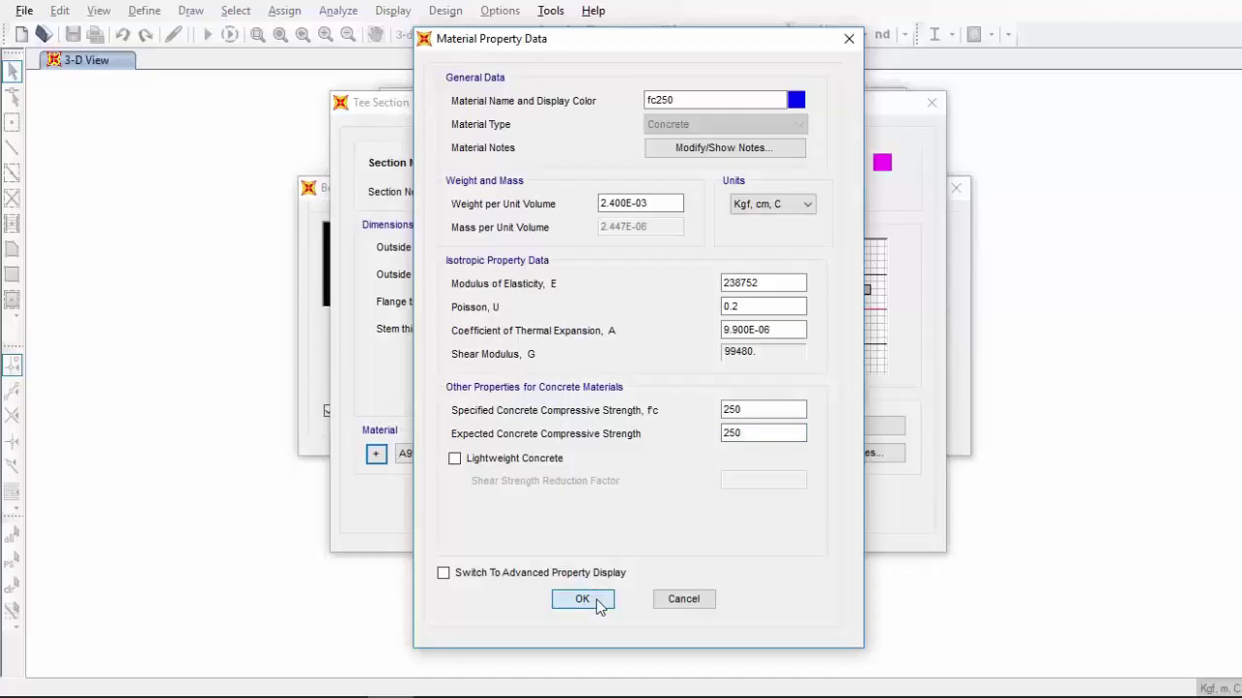
left_click(582, 600)
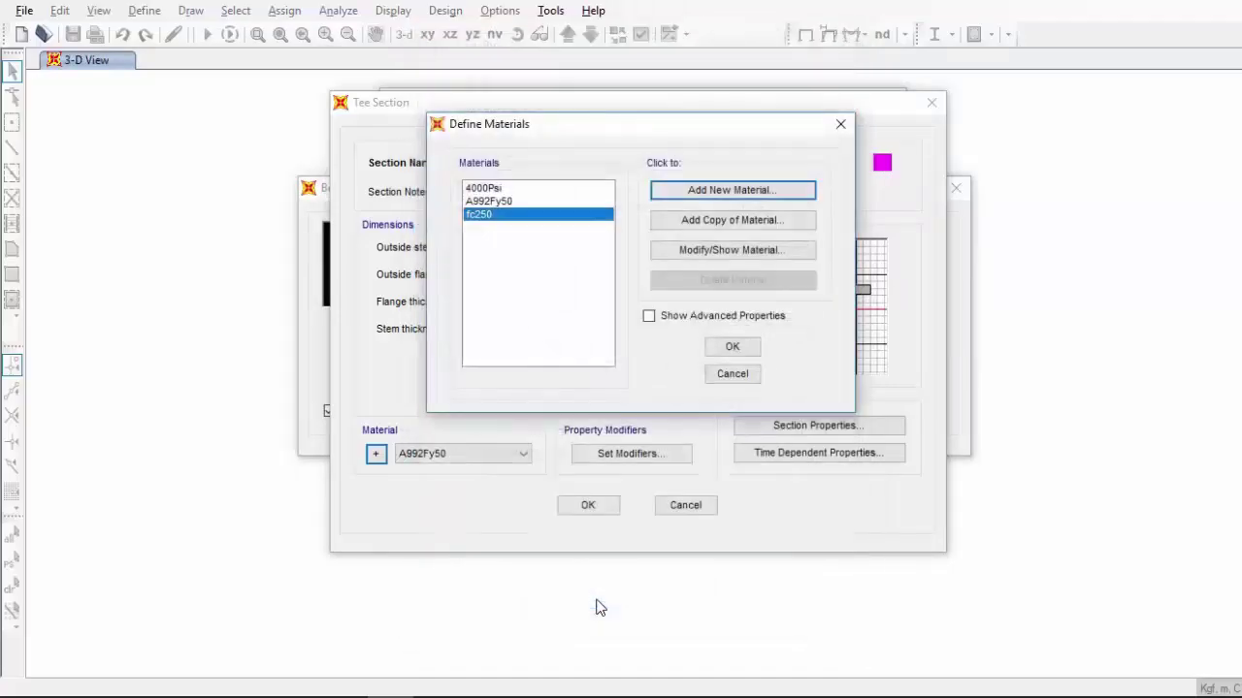
Assign the fc250 material to the Nervio tee section and create the two-span beam with that section
left_click(732, 348)
left_click(488, 455)
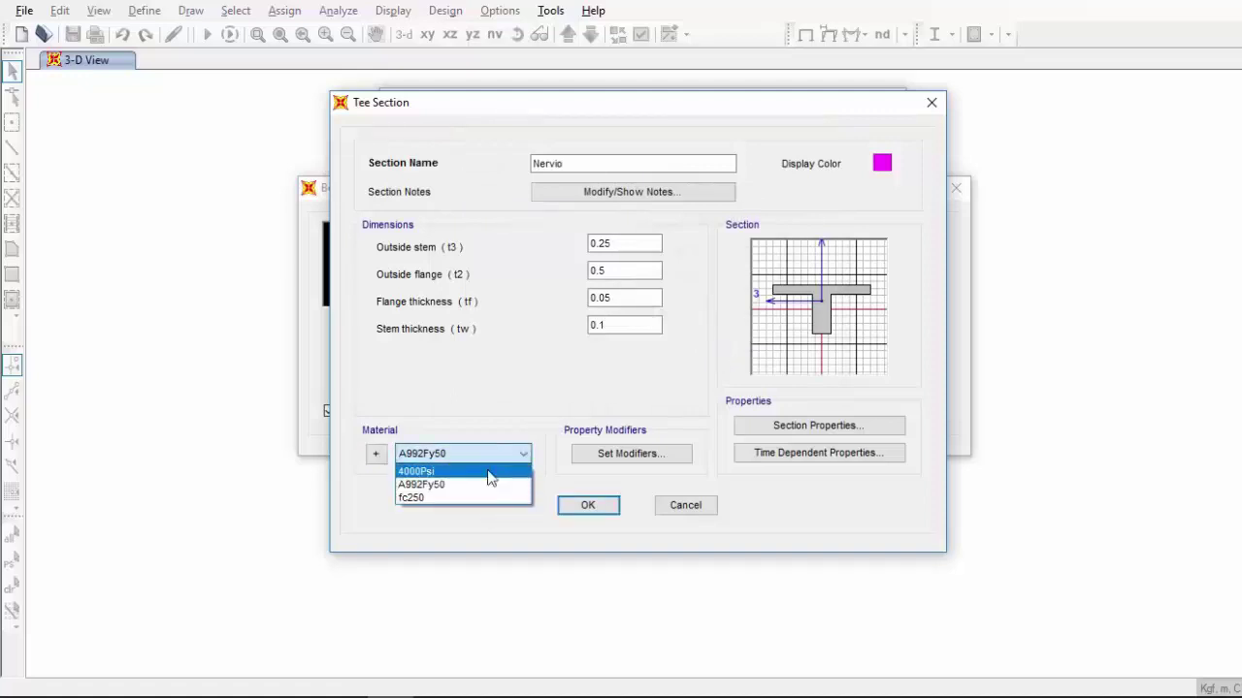
left_click(487, 498)
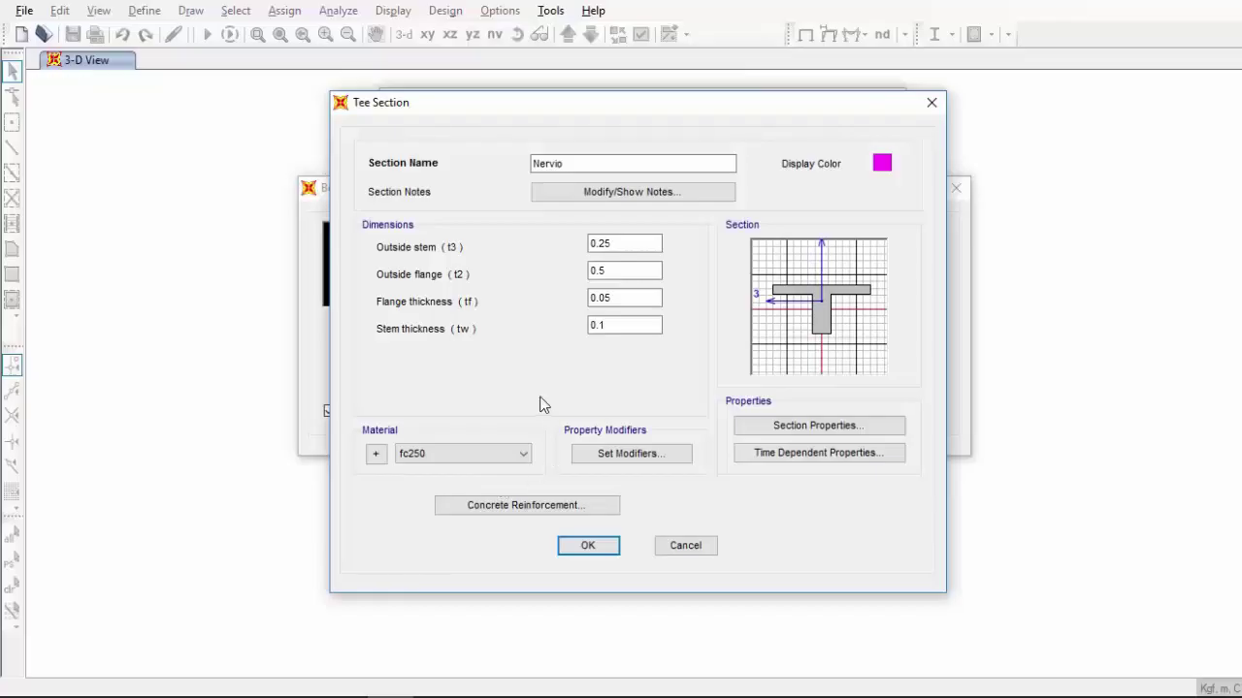
left_click(606, 544)
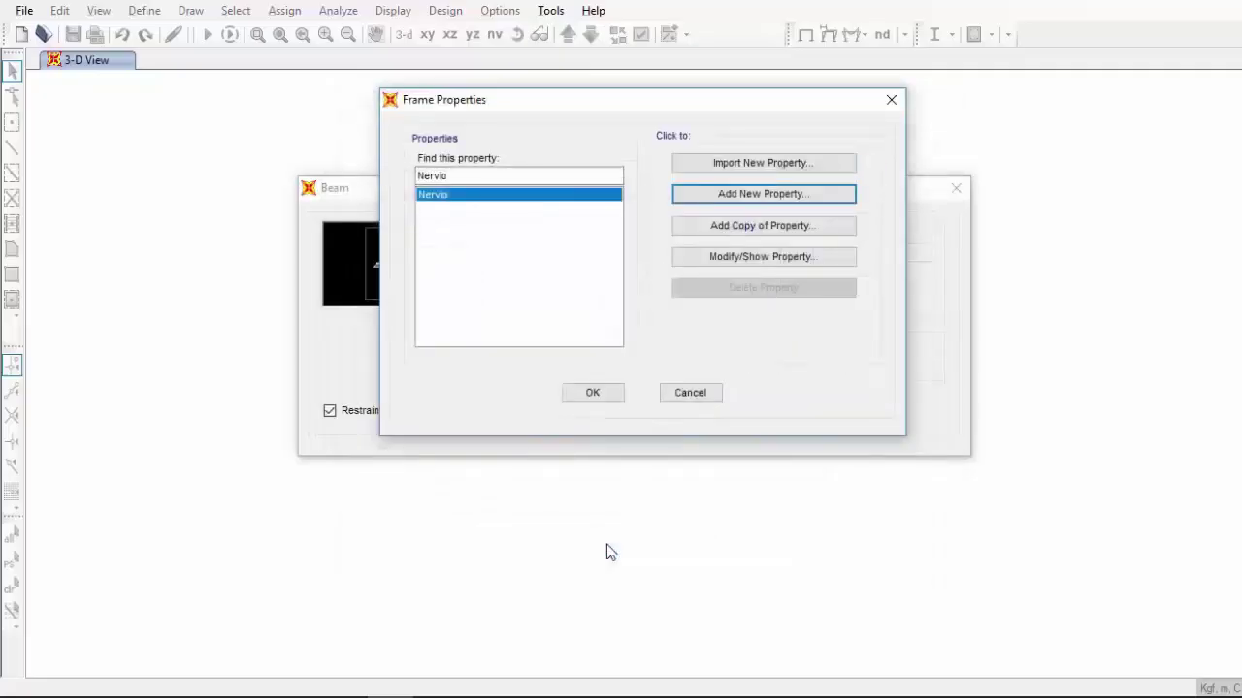
left_click(594, 394)
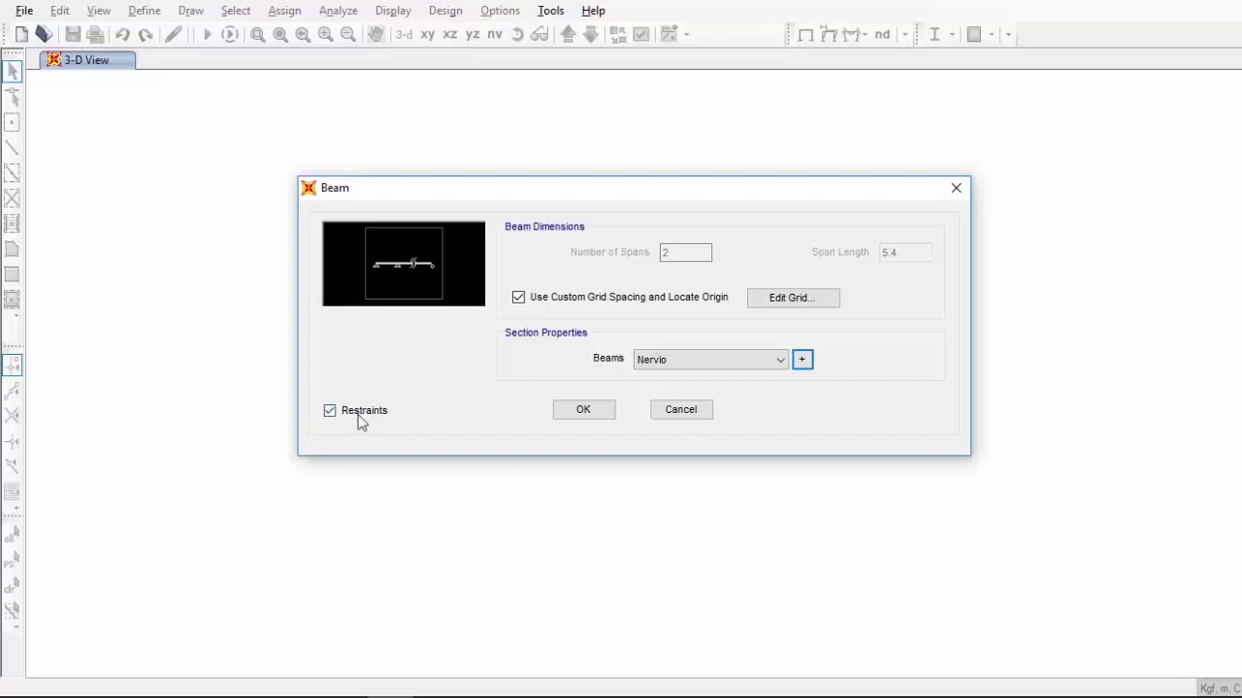
left_click(588, 411)
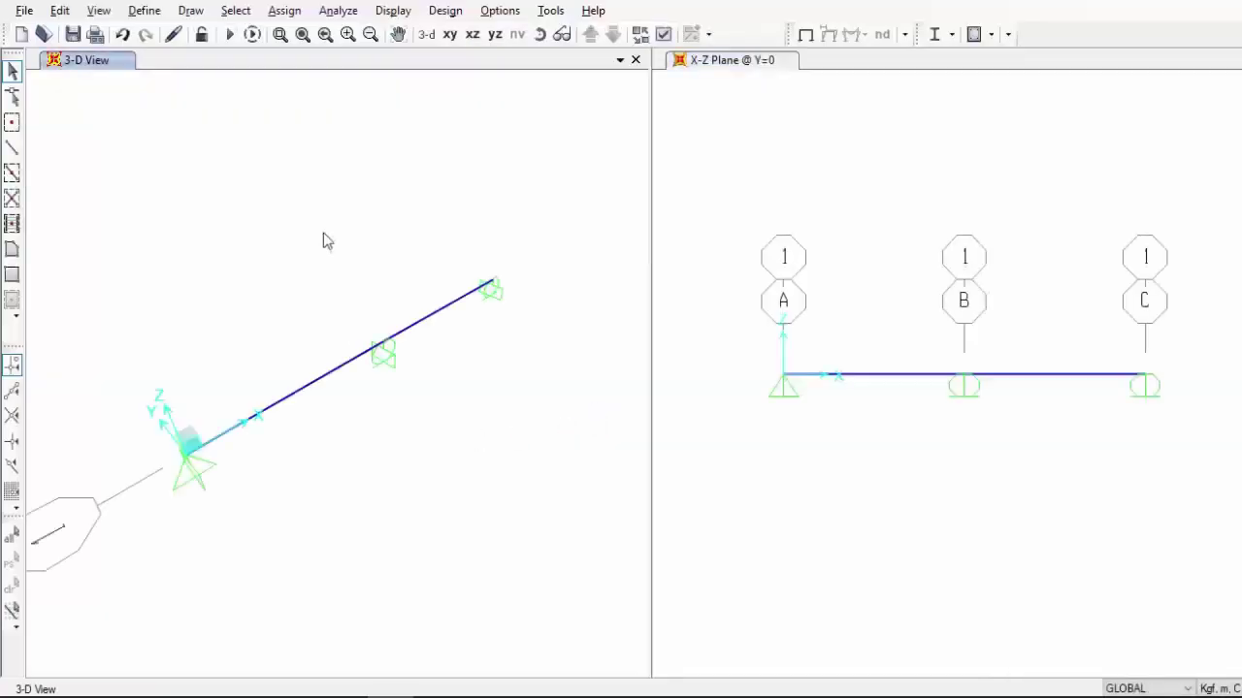
Show the X-Z plane at Y=0 in both model windows, trying the default 3-D view in the second one
left_click(473, 34)
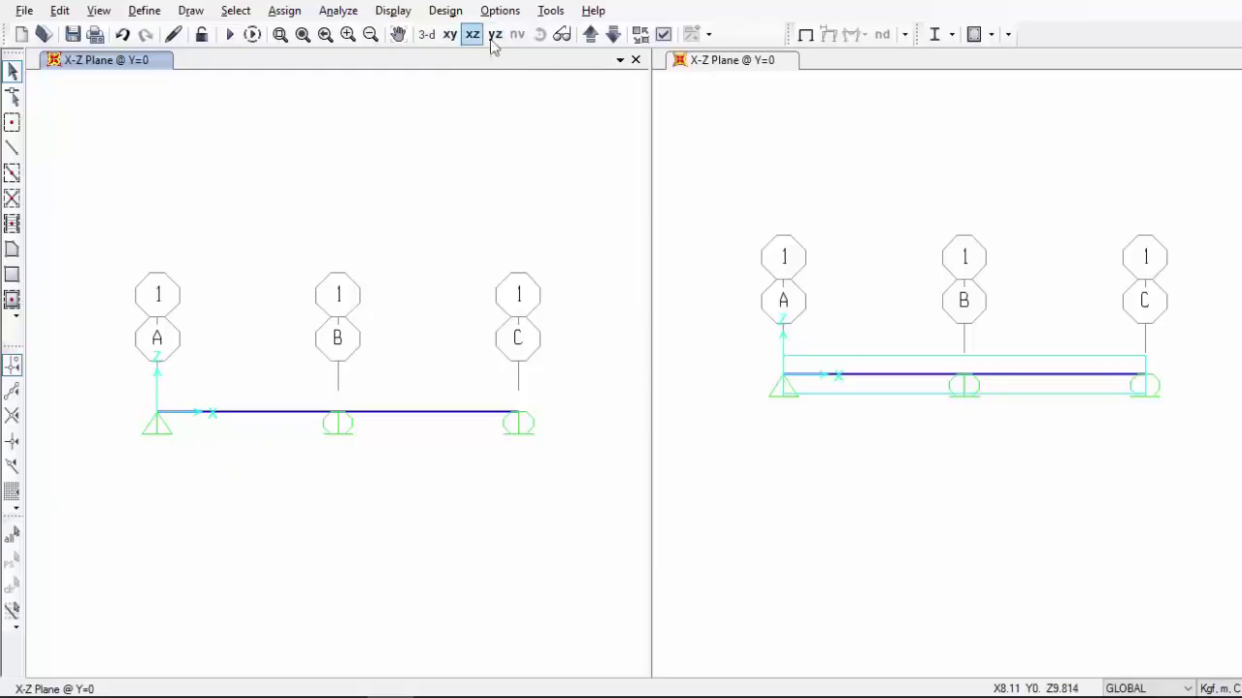
left_click(944, 180)
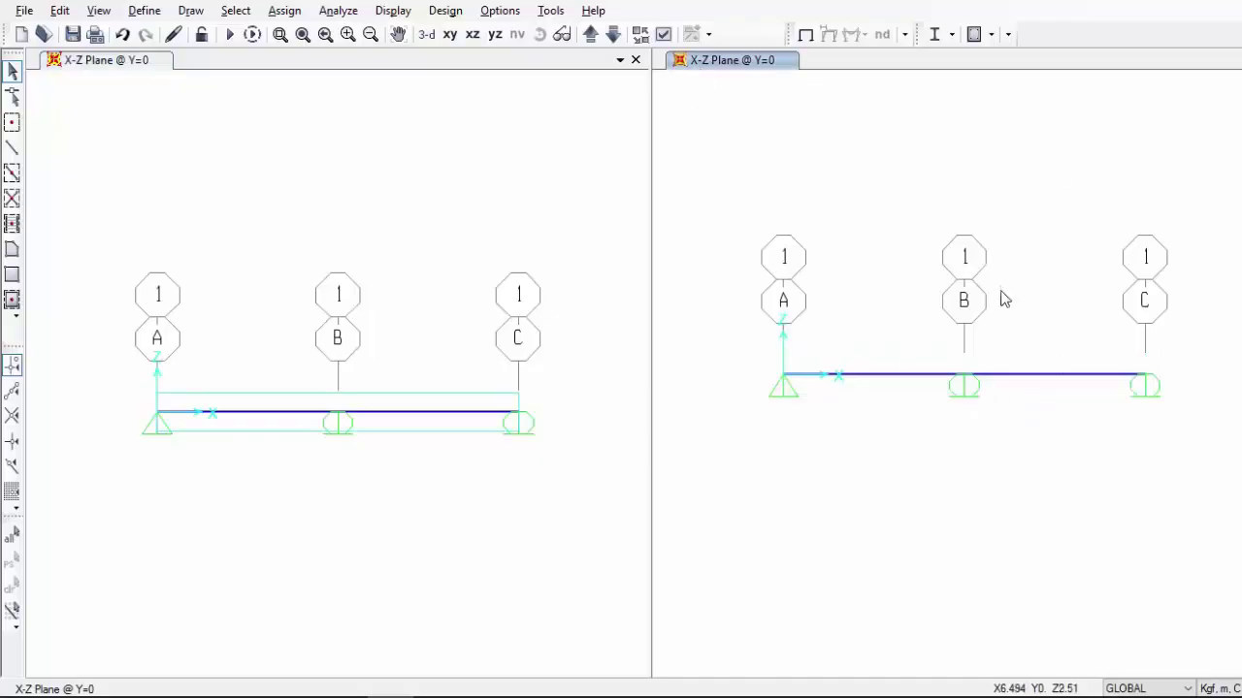
left_click(427, 34)
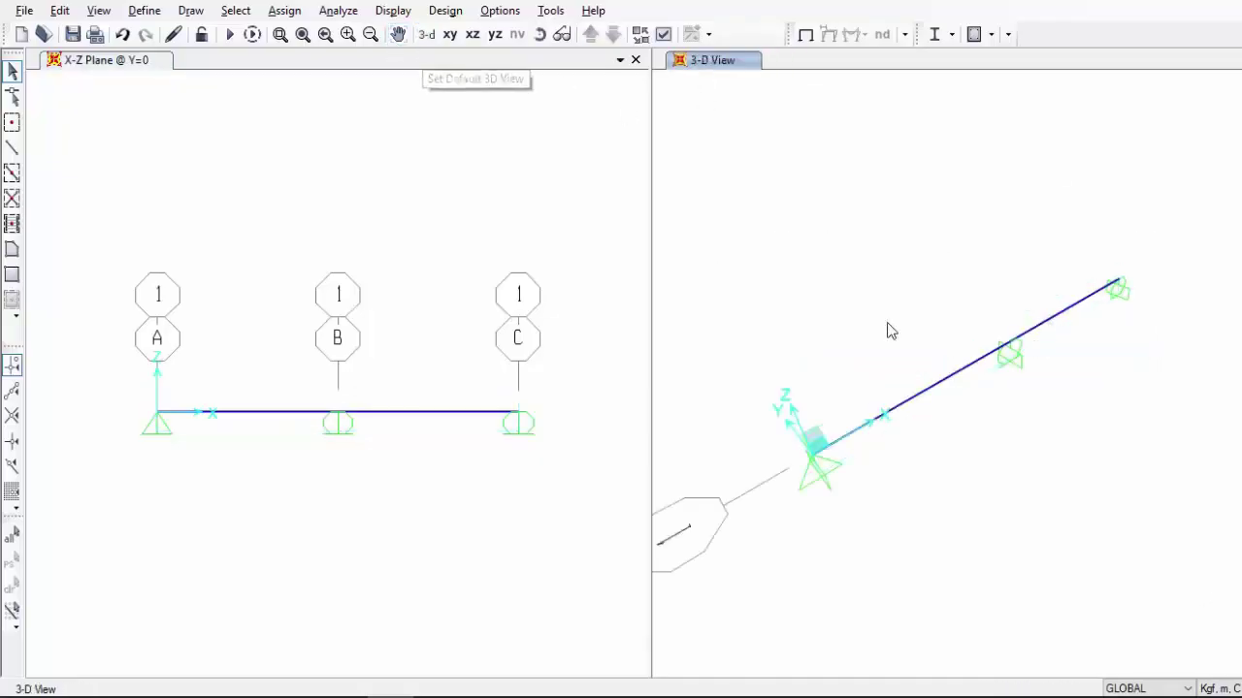
left_click(472, 34)
left_click(421, 176)
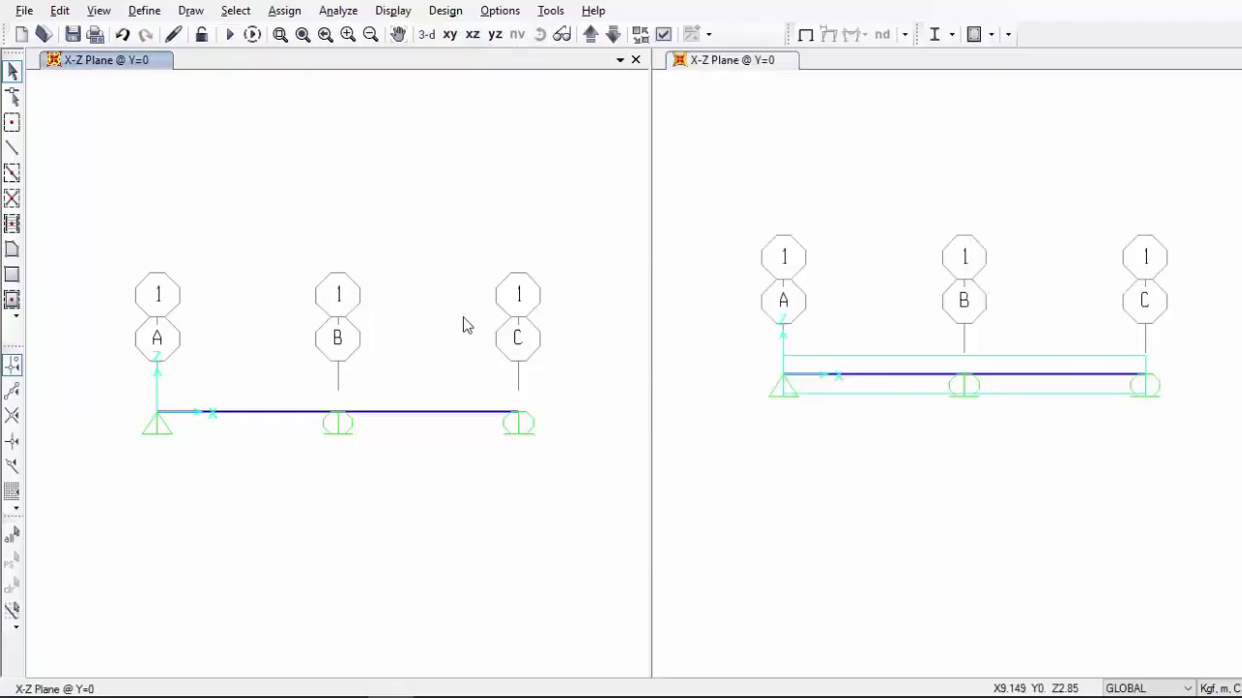
Select the beam's end joint at grid line C and start extruding it to a frame
left_click(155, 417)
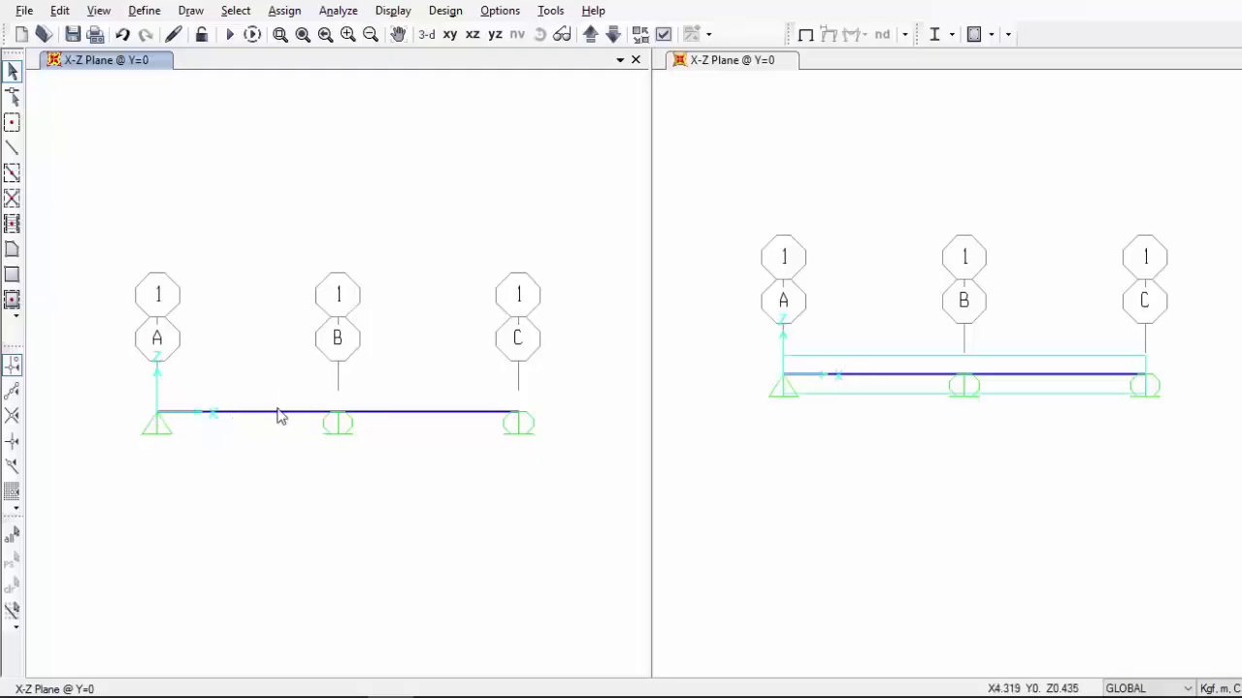
left_click(340, 410)
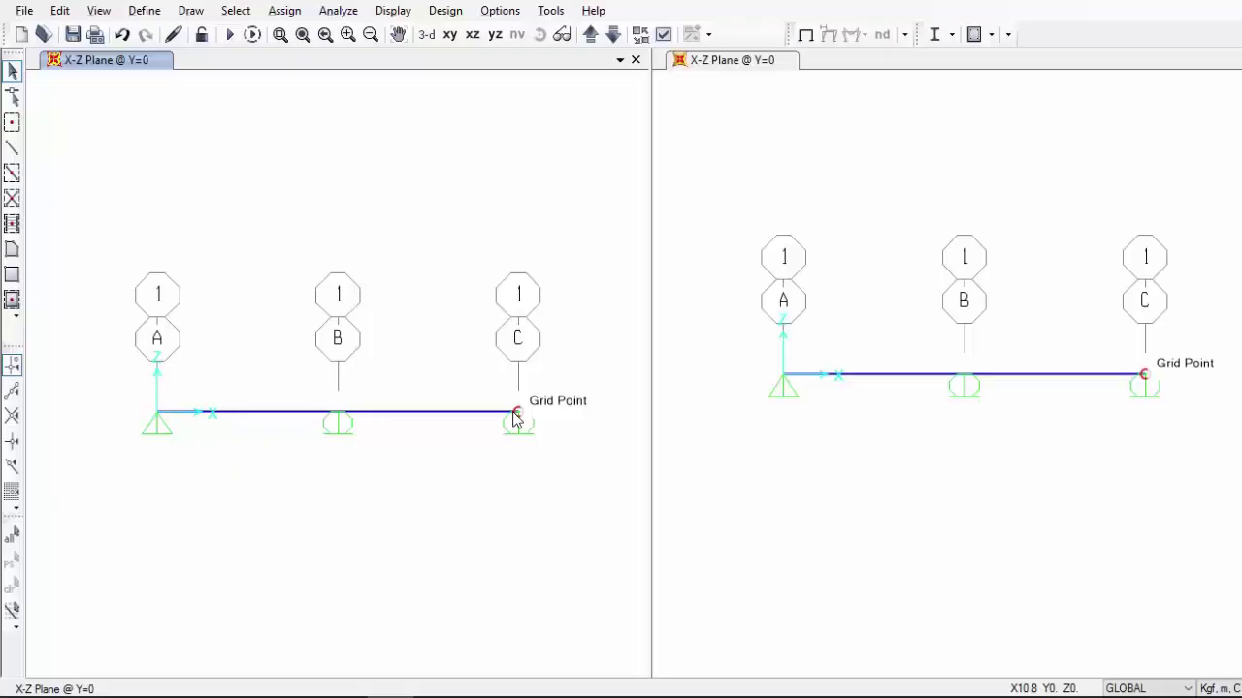
left_click(515, 414)
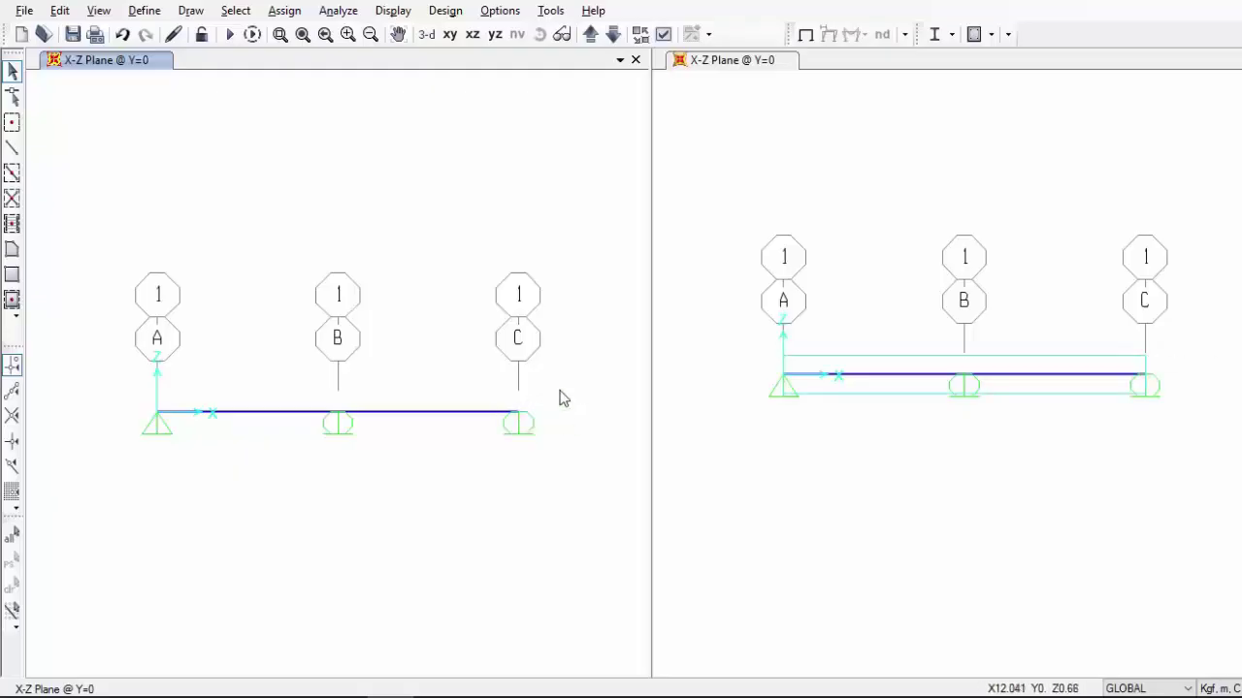
left_click(516, 414)
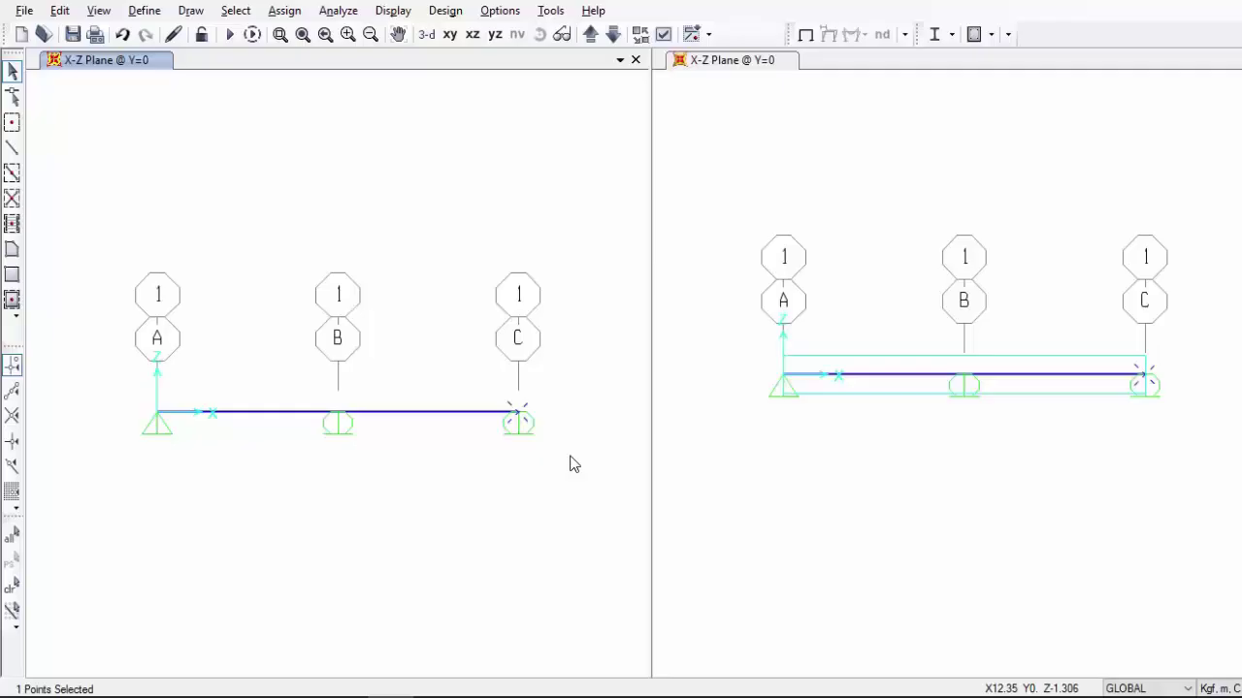
left_click(60, 11)
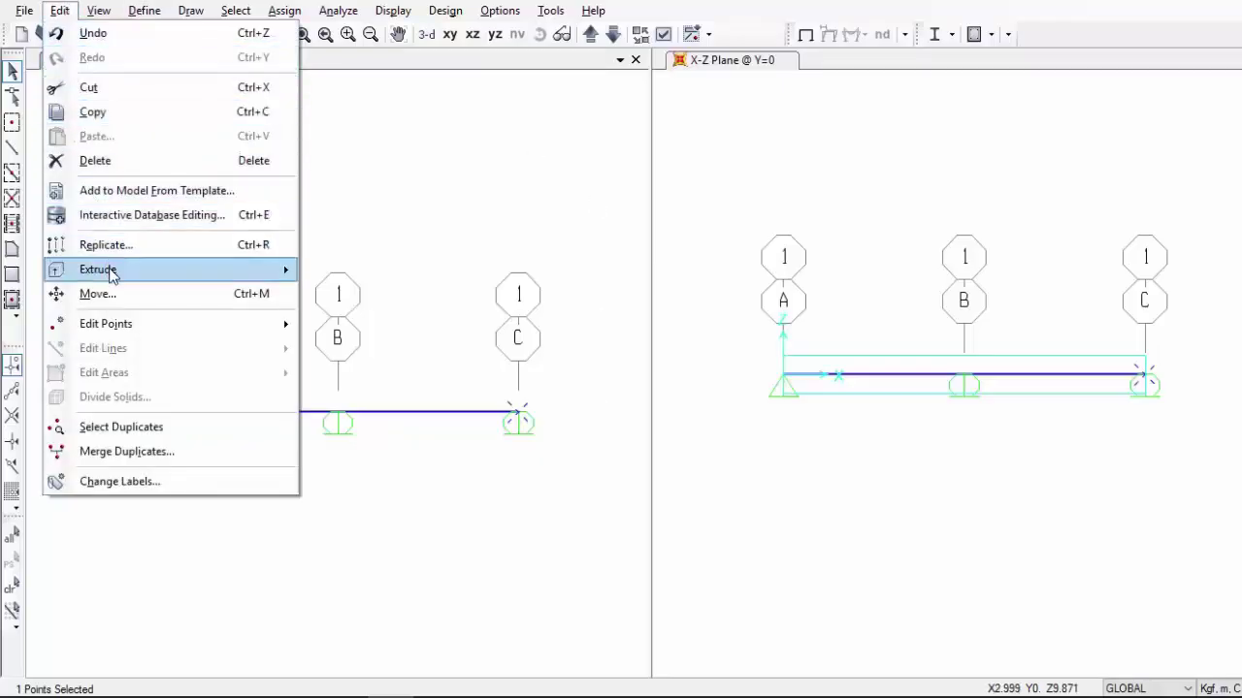
mouse_move(115, 277)
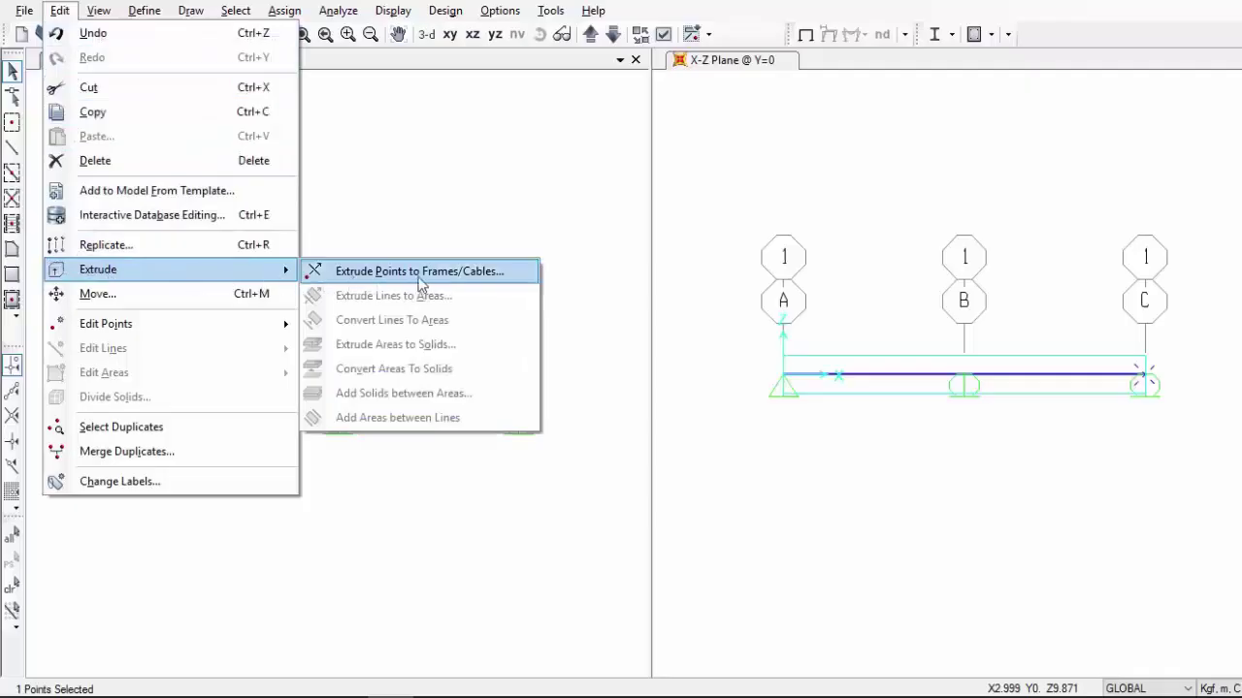
left_click(522, 278)
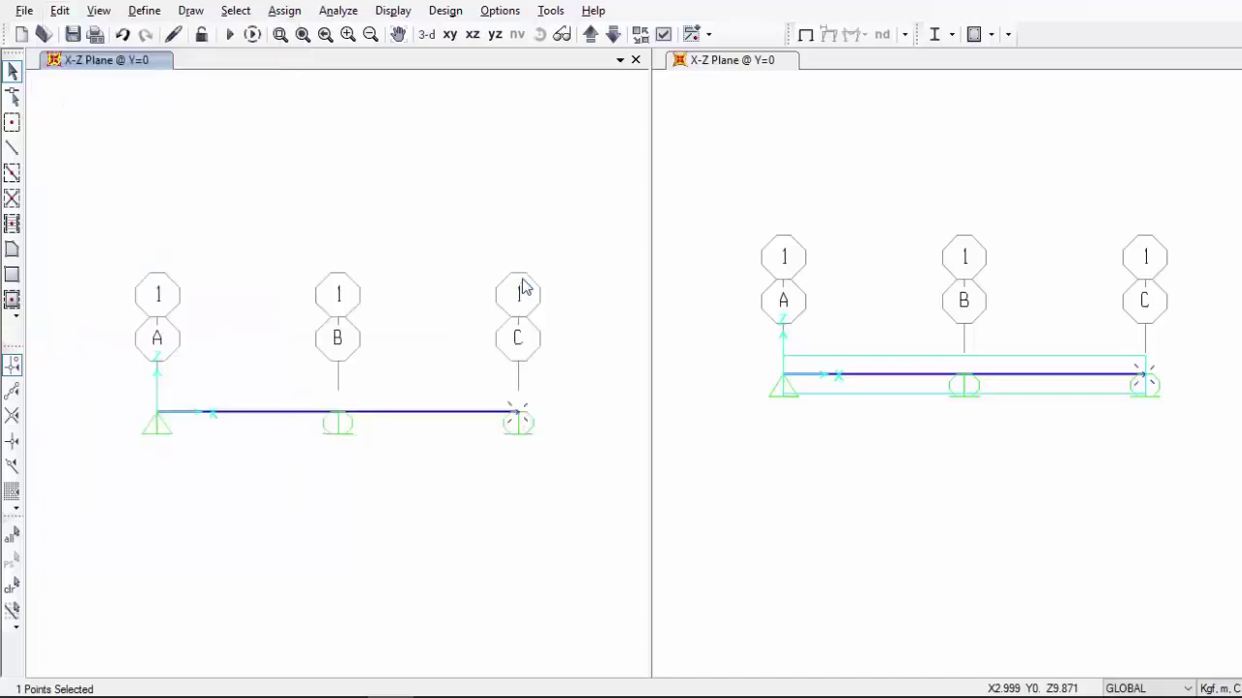
left_click_drag(605, 113, 708, 74)
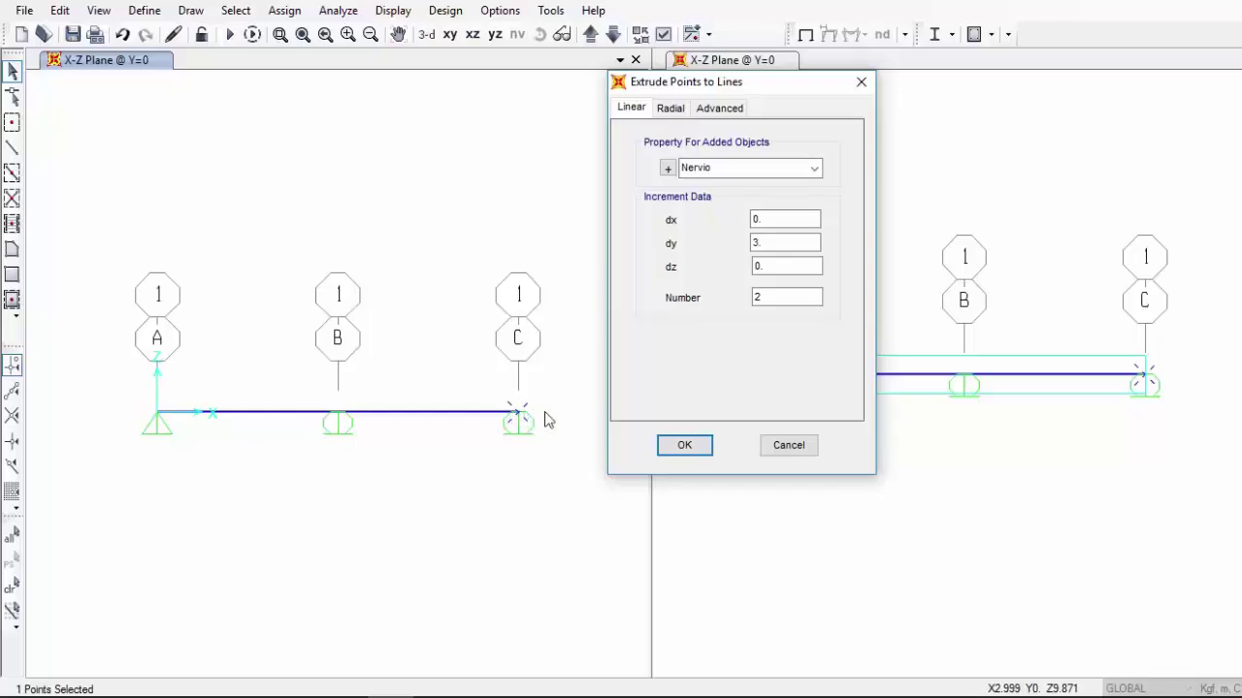
Extrude the selected joint at grid line C into one Nervio frame with dx 1.20, dy 0, dz 0 and number 1
left_click_drag(781, 221, 735, 211)
type("1.20")
key("Tab")
type("0")
key("Tab")
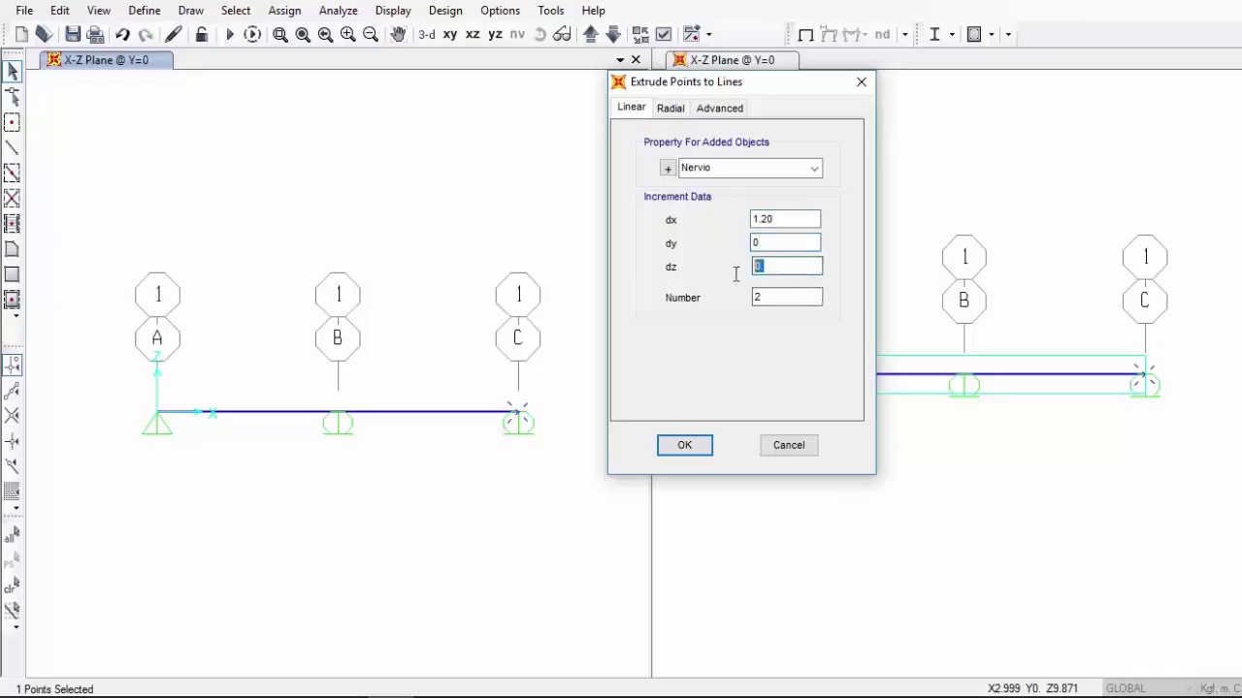
type("00")
key("BackSpace")
left_click(774, 301)
left_click_drag(696, 88, 768, 60)
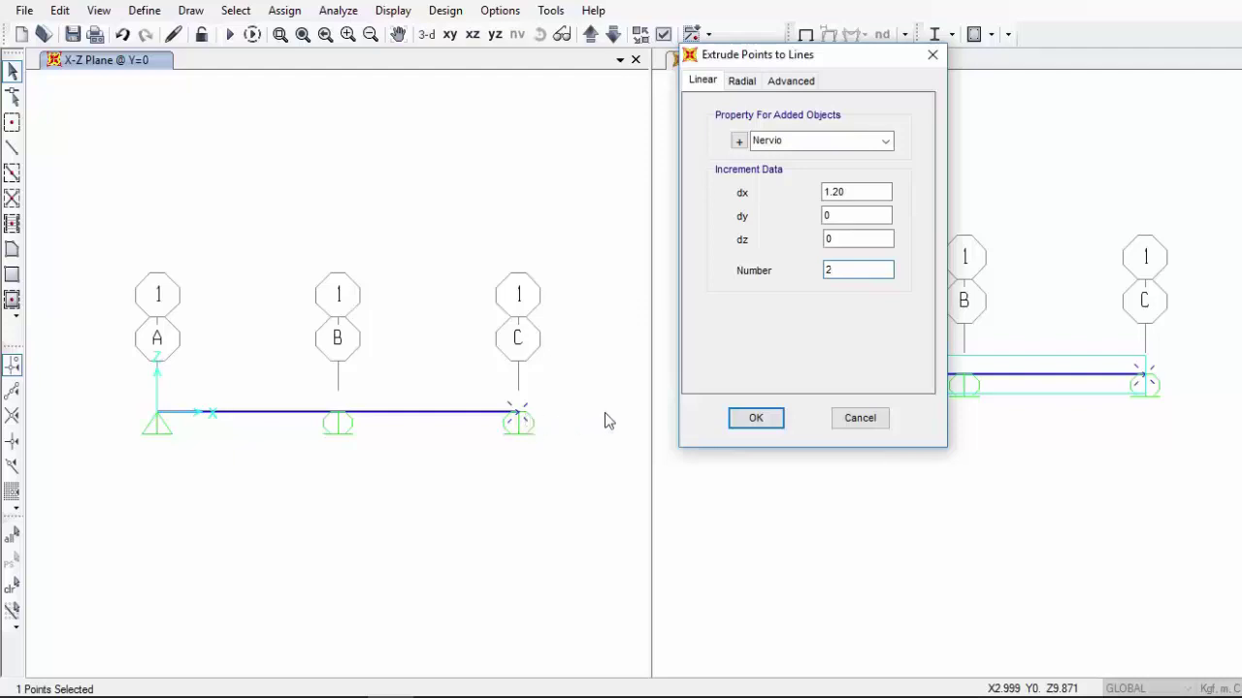
double_click(828, 270)
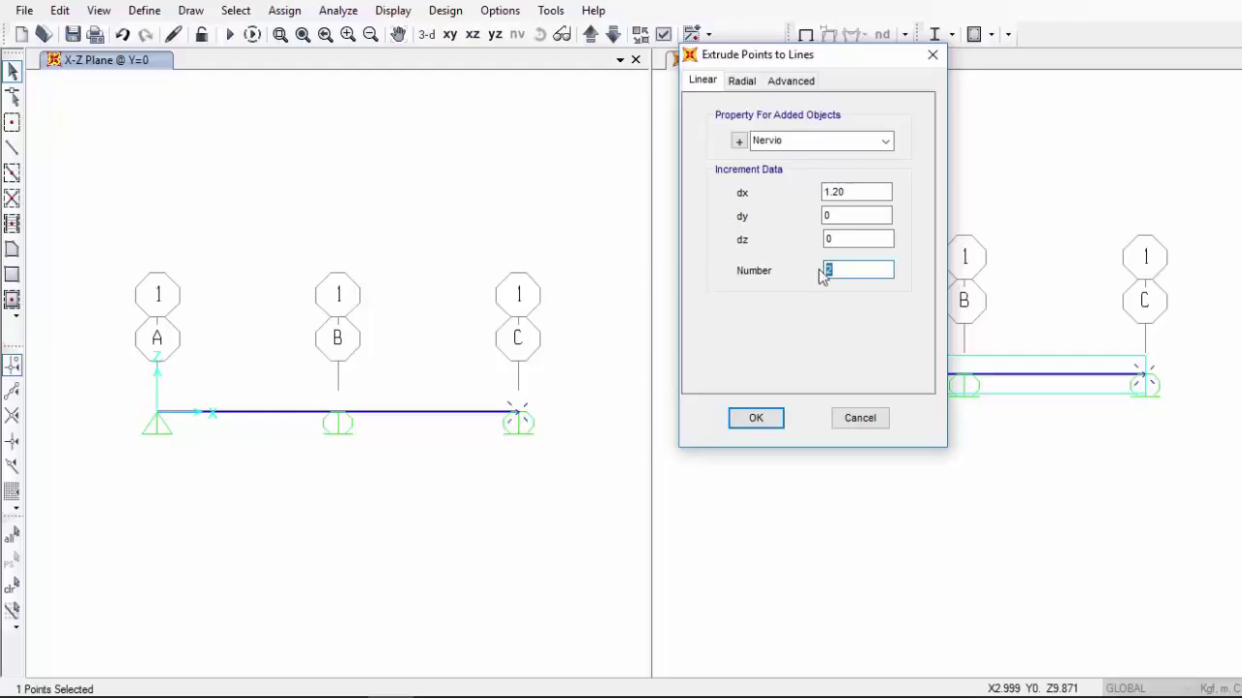
type("1")
left_click(763, 425)
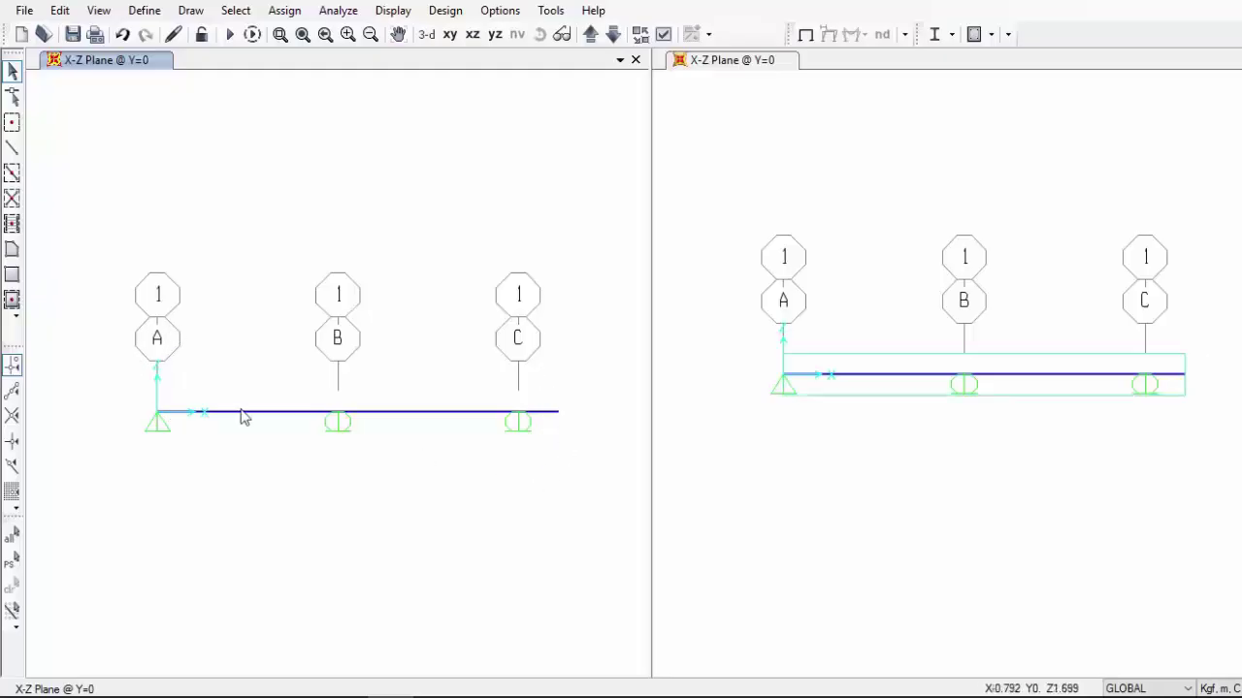
Show the frames' local axes in the first X-Z window to check their directions, and hide them again
left_click(158, 416)
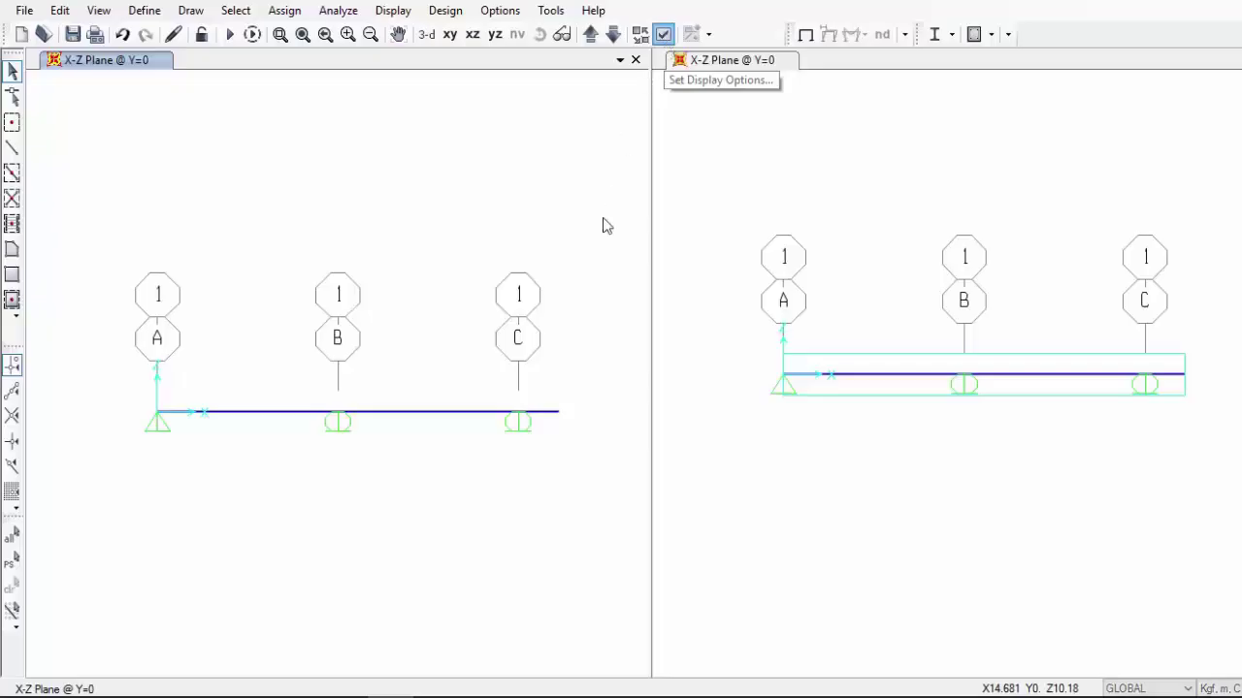
key("ctrl+w")
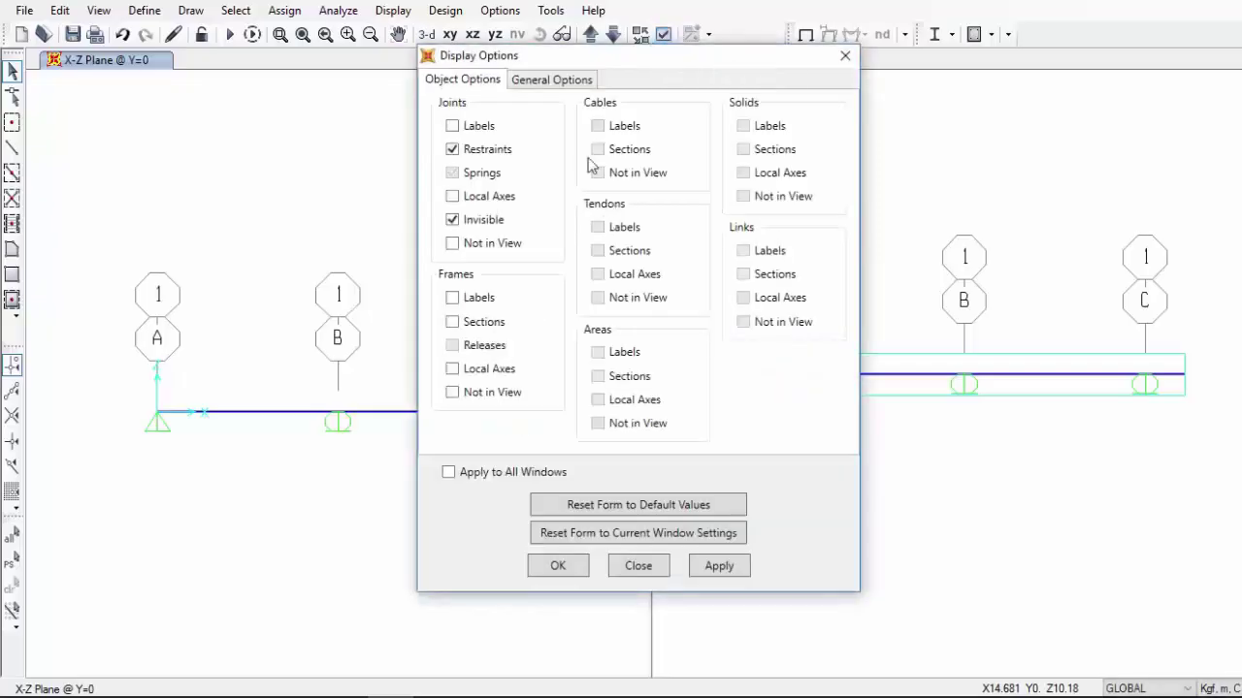
left_click(494, 374)
left_click(717, 566)
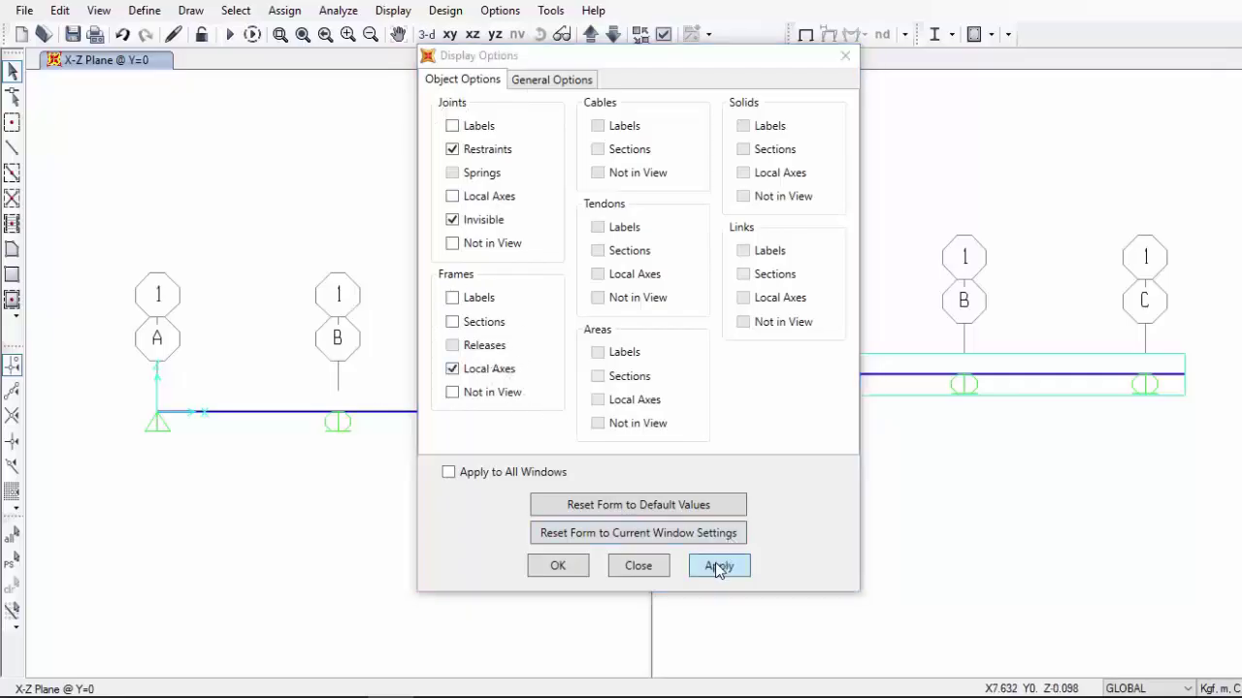
left_click_drag(613, 55, 858, 57)
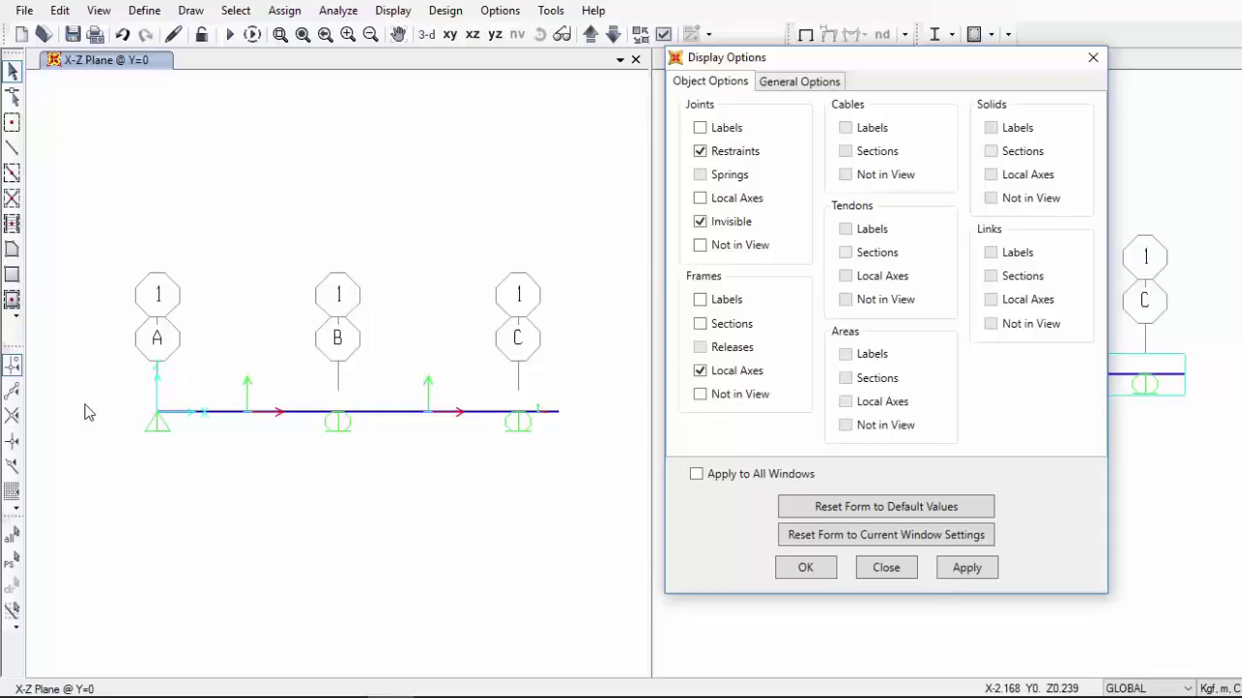
left_click(730, 372)
left_click(968, 571)
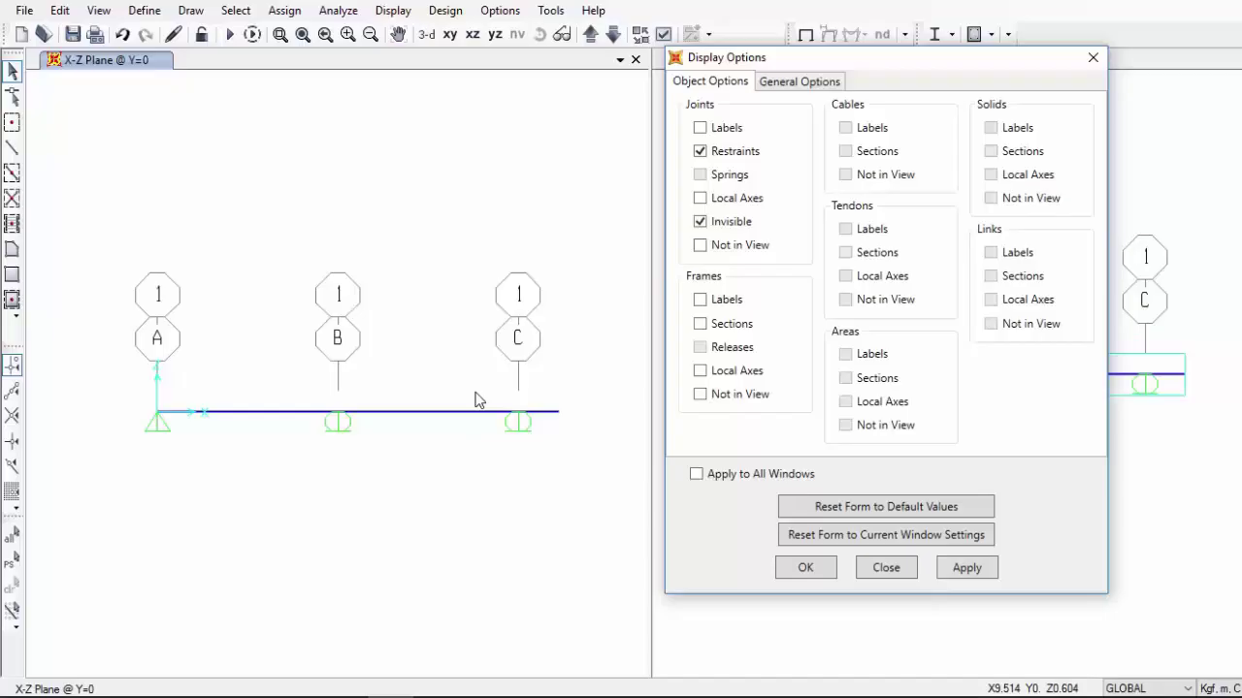
Show the joint labels along the beam to check the numbering, and hide them again
left_click(719, 134)
left_click(957, 568)
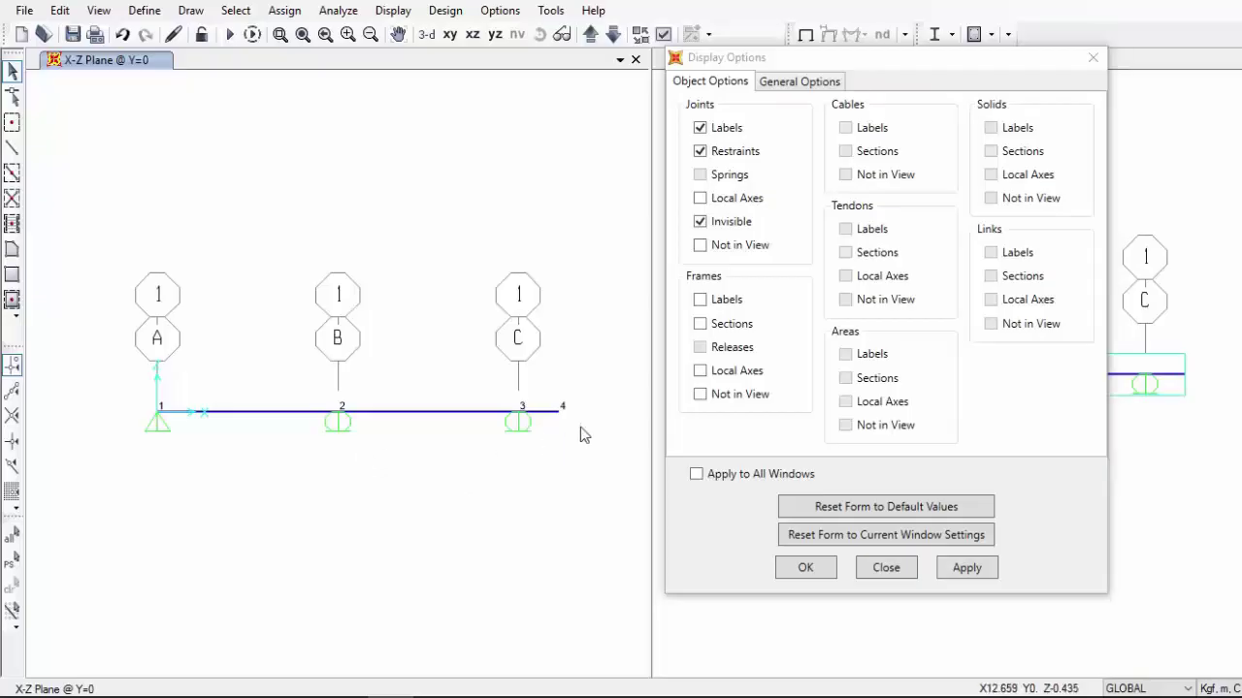
left_click(720, 132)
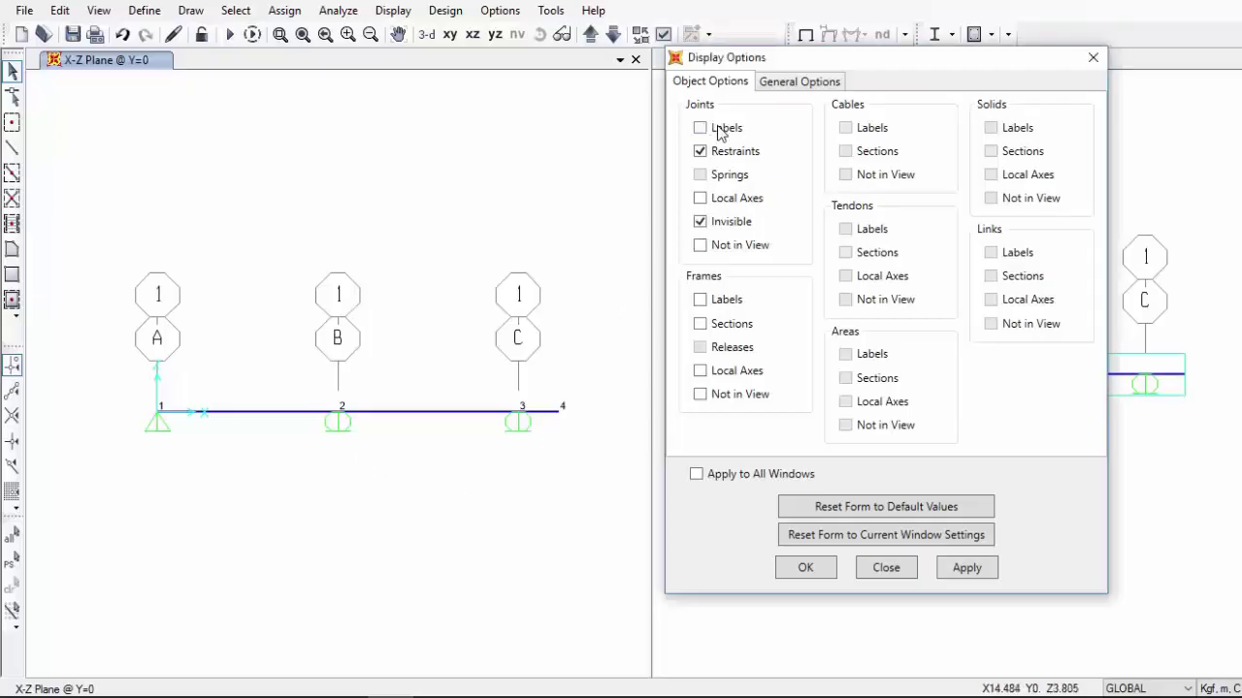
left_click(960, 568)
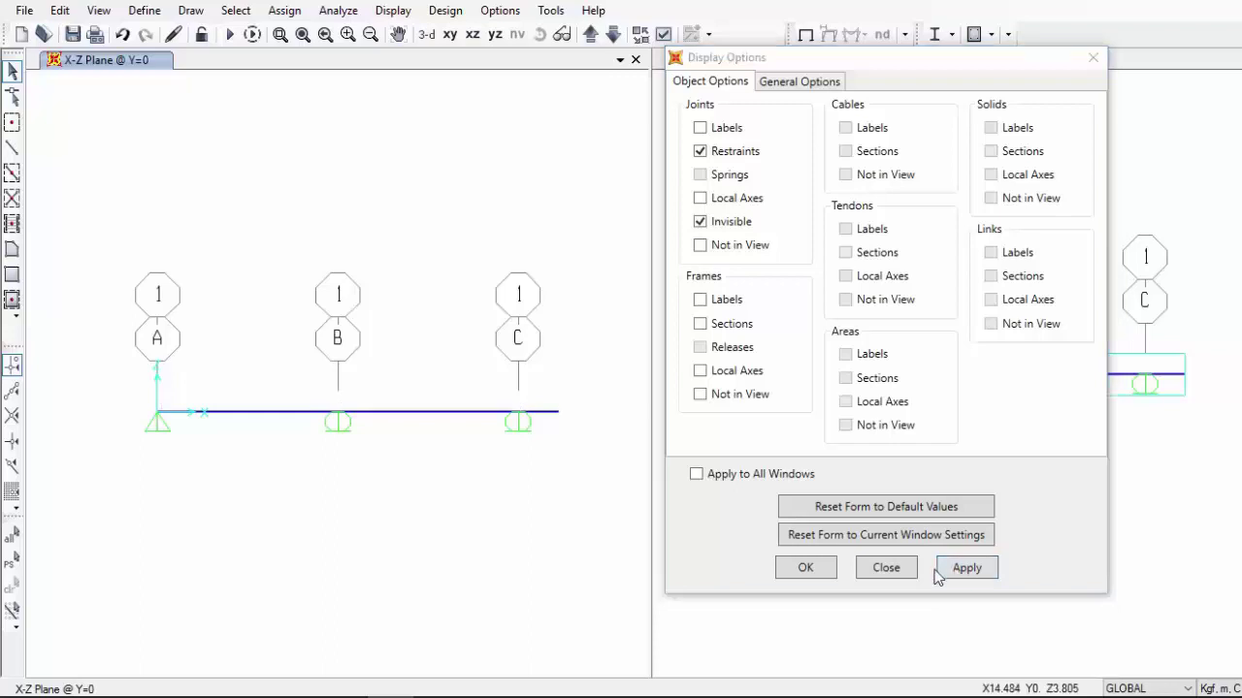
Display the frame labels in the first X-Z window and close the display options
left_click(701, 301)
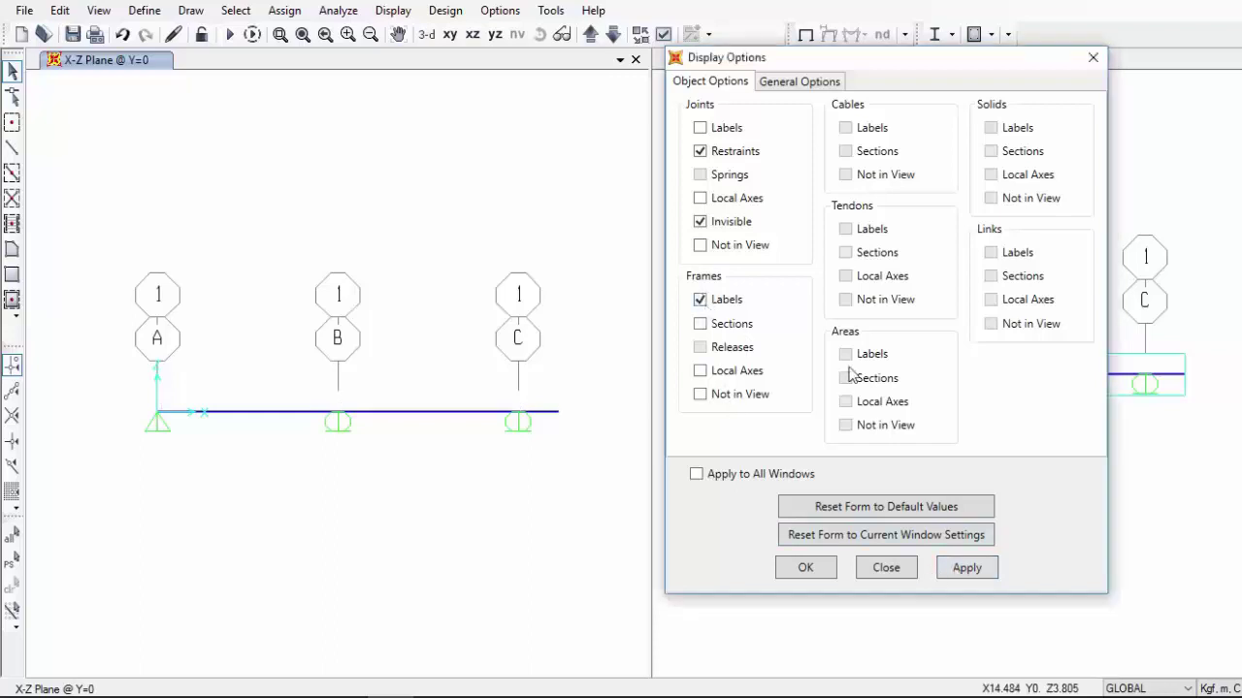
left_click(966, 570)
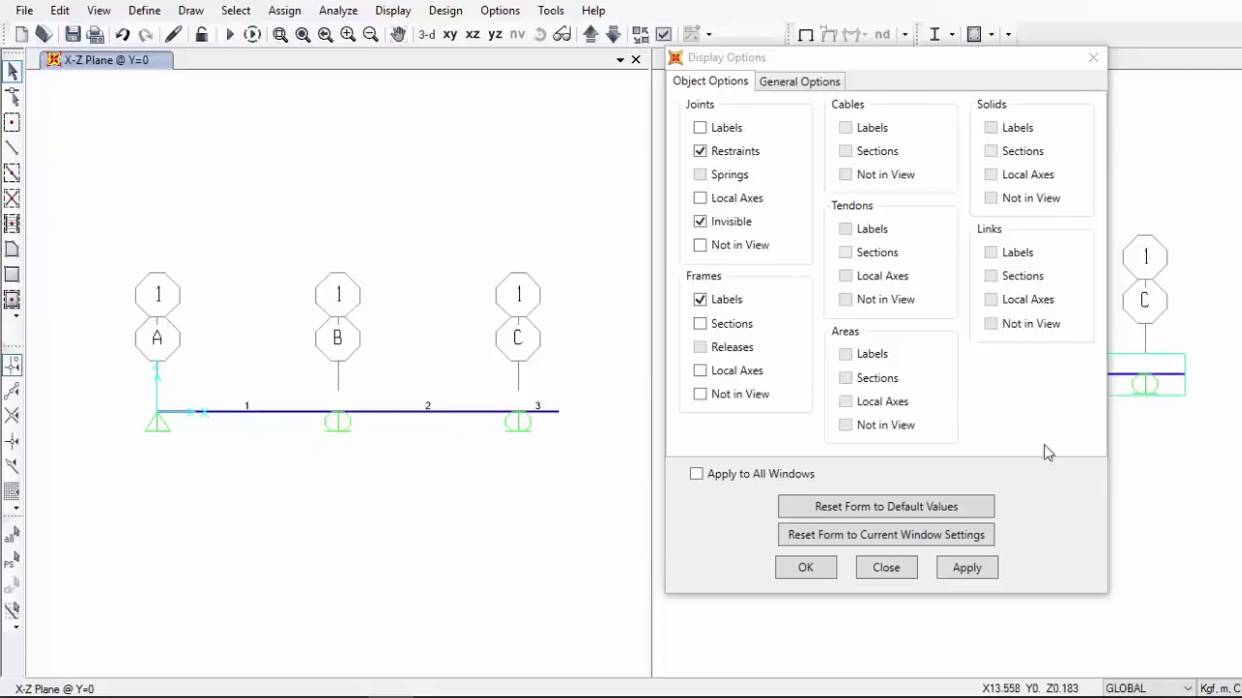
left_click(885, 568)
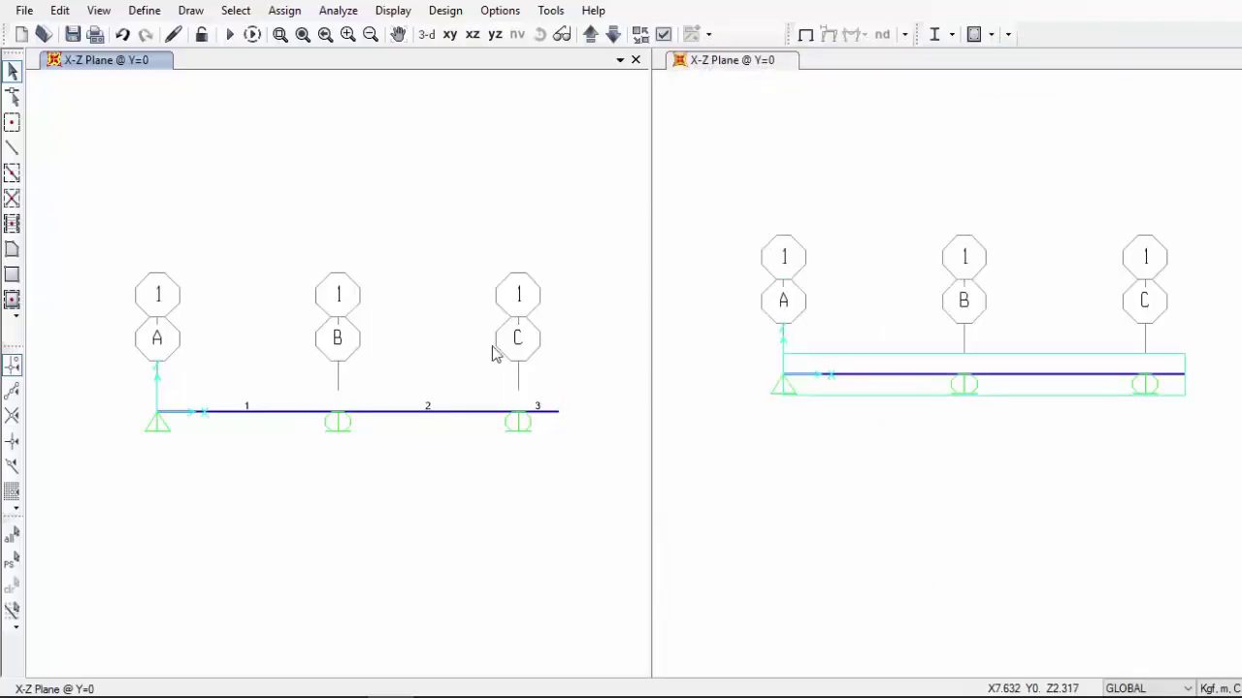
Select all three beam frames and open Change Labels with Element Labels - Frame as the item type
left_click_drag(536, 389, 547, 441)
left_click_drag(497, 386, 460, 437)
left_click_drag(268, 378, 241, 432)
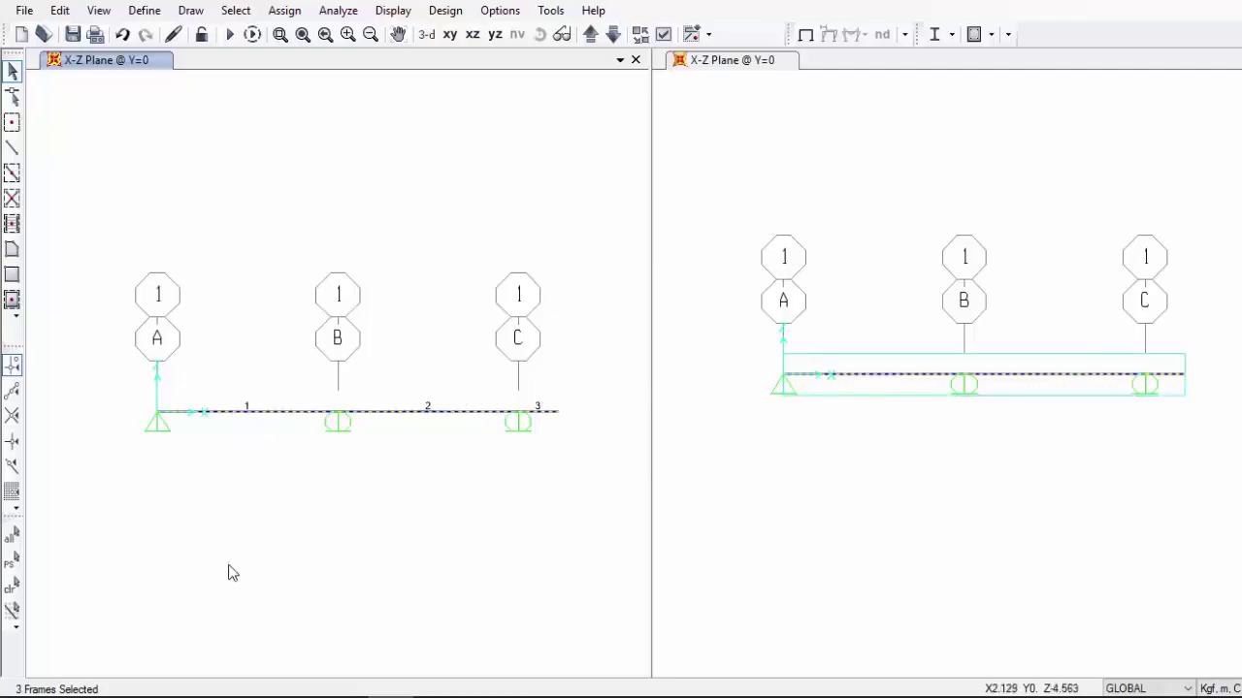
left_click(62, 12)
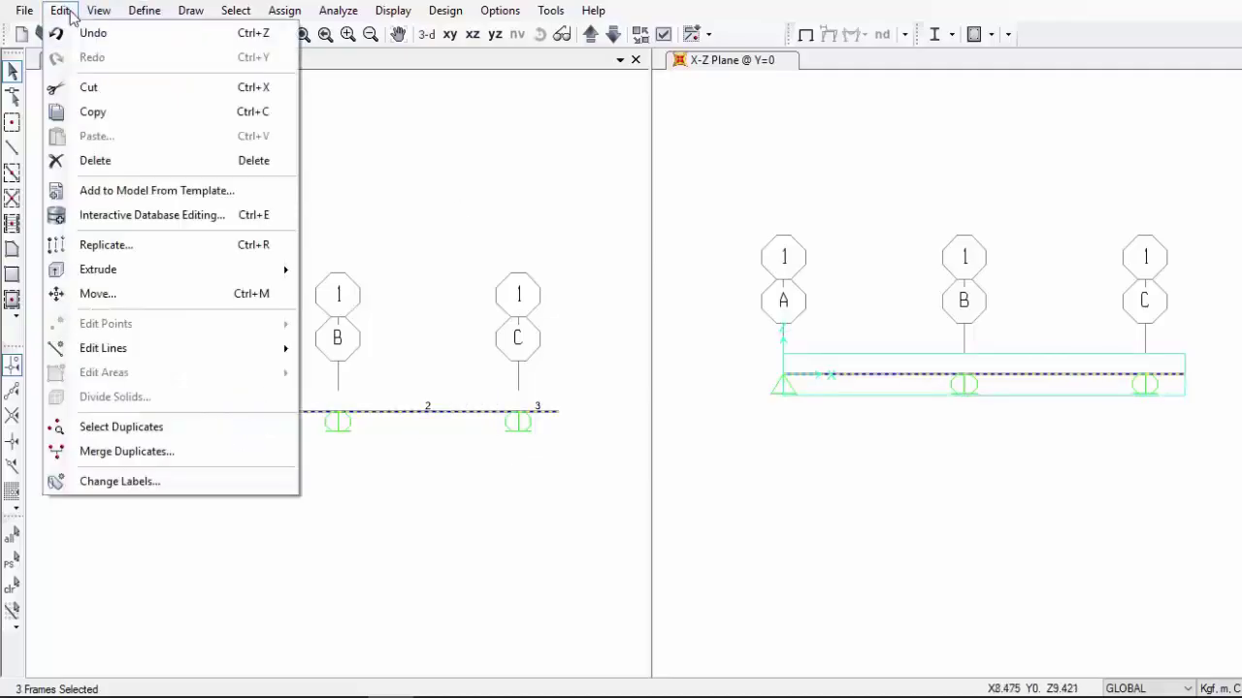
left_click(179, 483)
left_click_drag(681, 62, 883, 3)
left_click(847, 82)
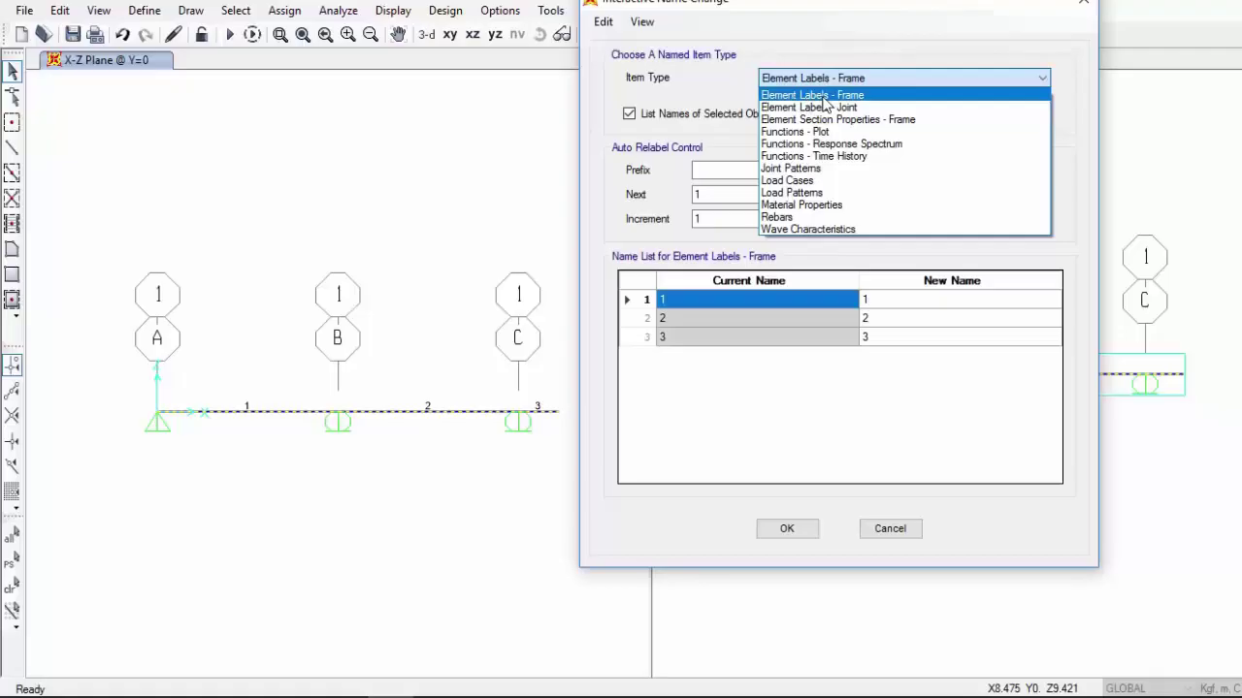
left_click(894, 97)
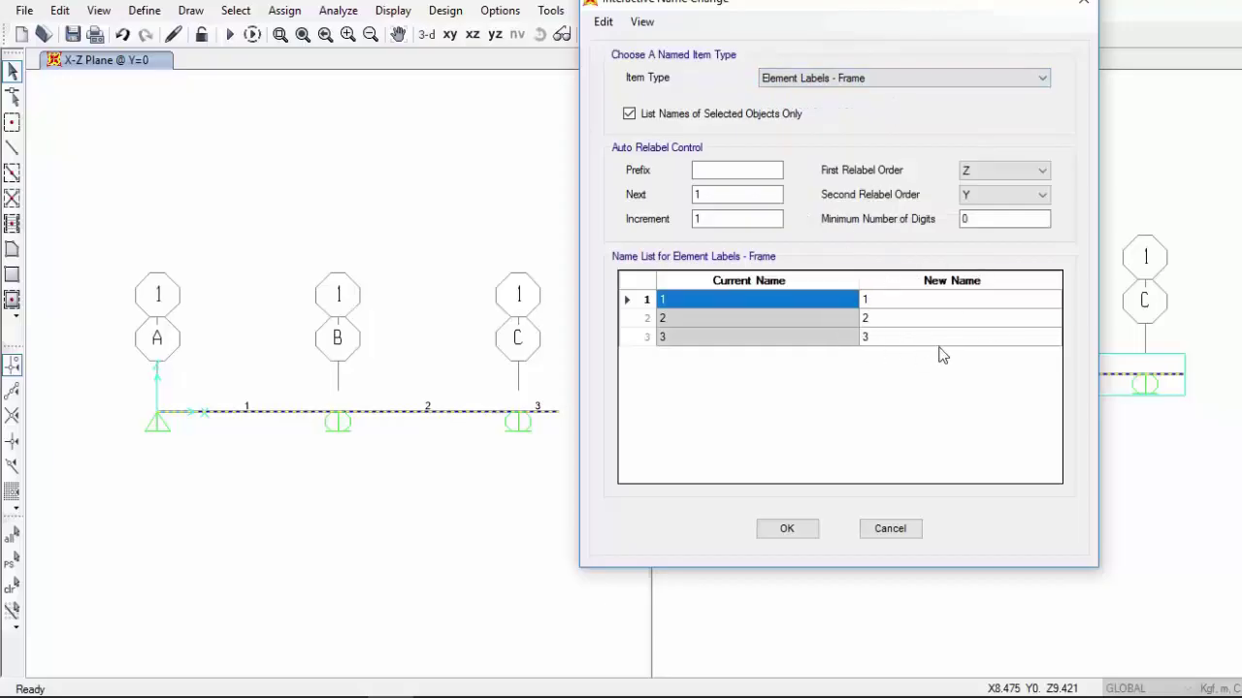
Give frame 1 the new name Tramo AB and frame 2 the new name Tramo BC
left_click(904, 302)
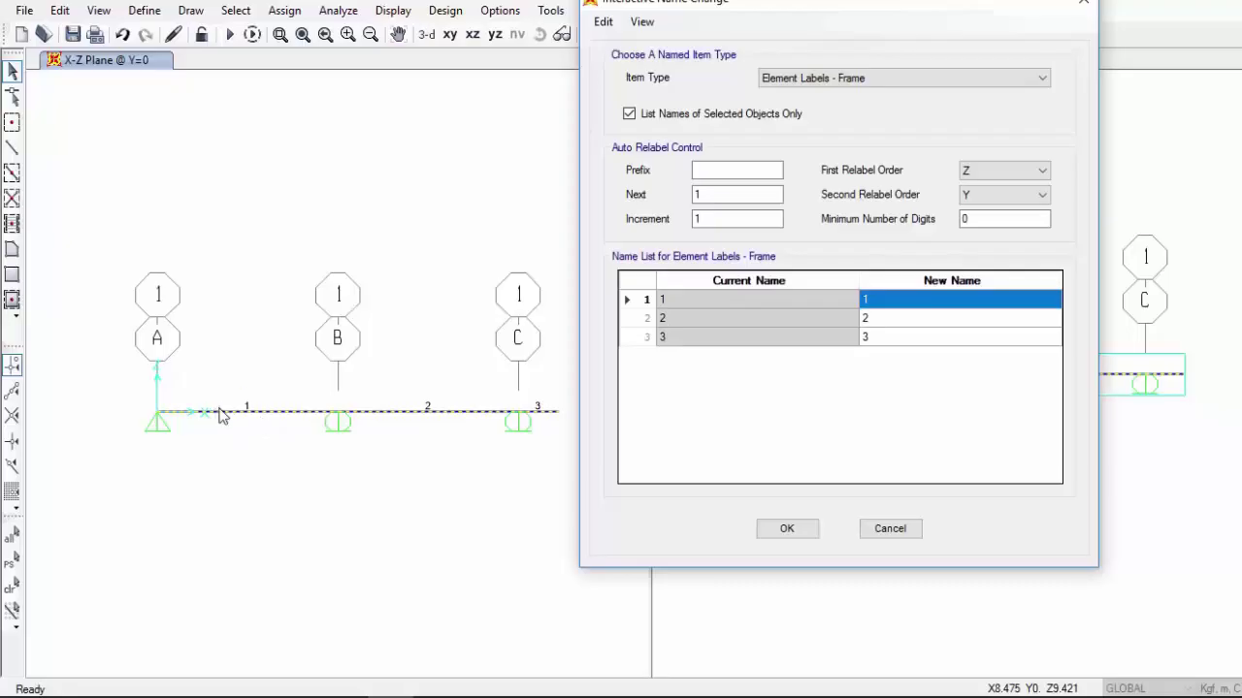
left_click(901, 302)
double_click(871, 301)
type("Tramo AB")
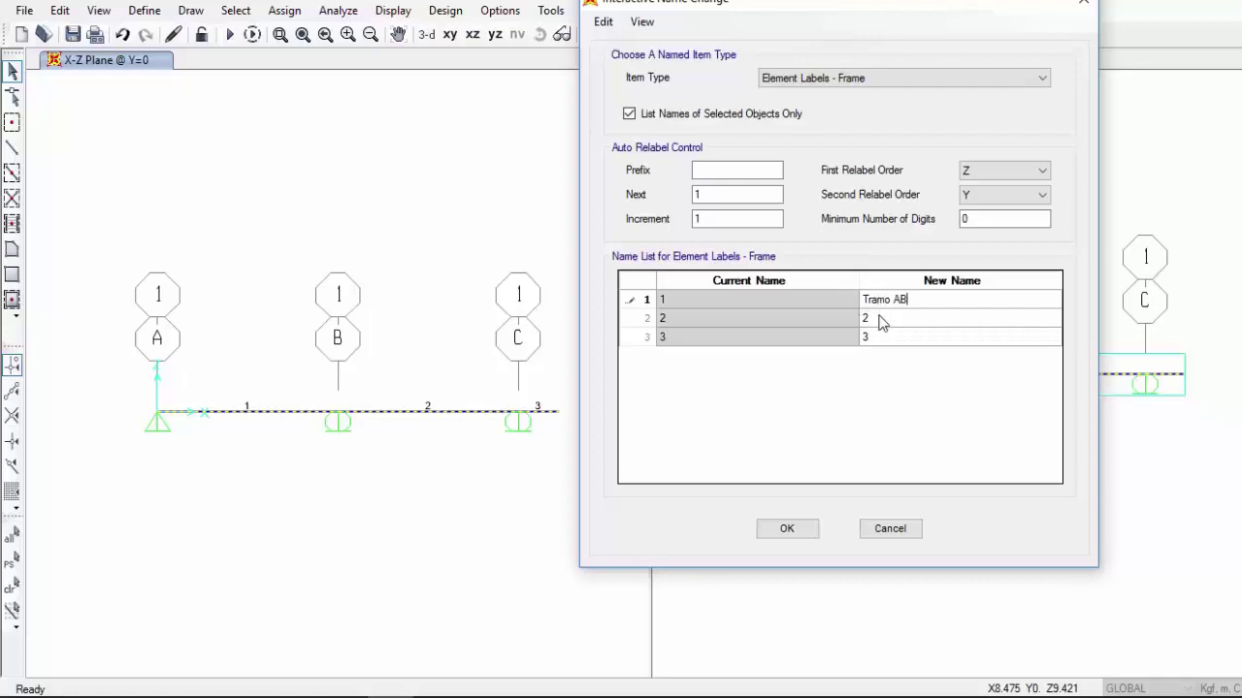
left_click(880, 322)
left_click(880, 321)
double_click(863, 319)
type("Tramo BC")
Give frame 3 the new name Volado and apply the new frame labels
left_click(891, 341)
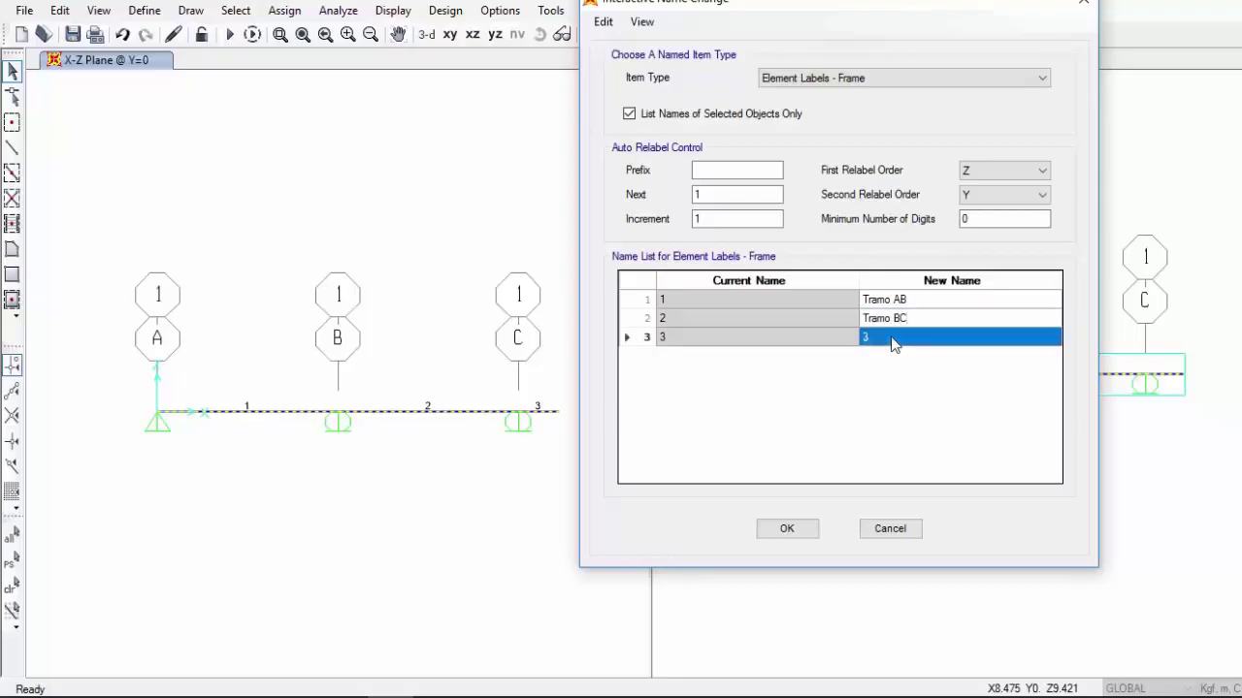
left_click(883, 342)
double_click(863, 339)
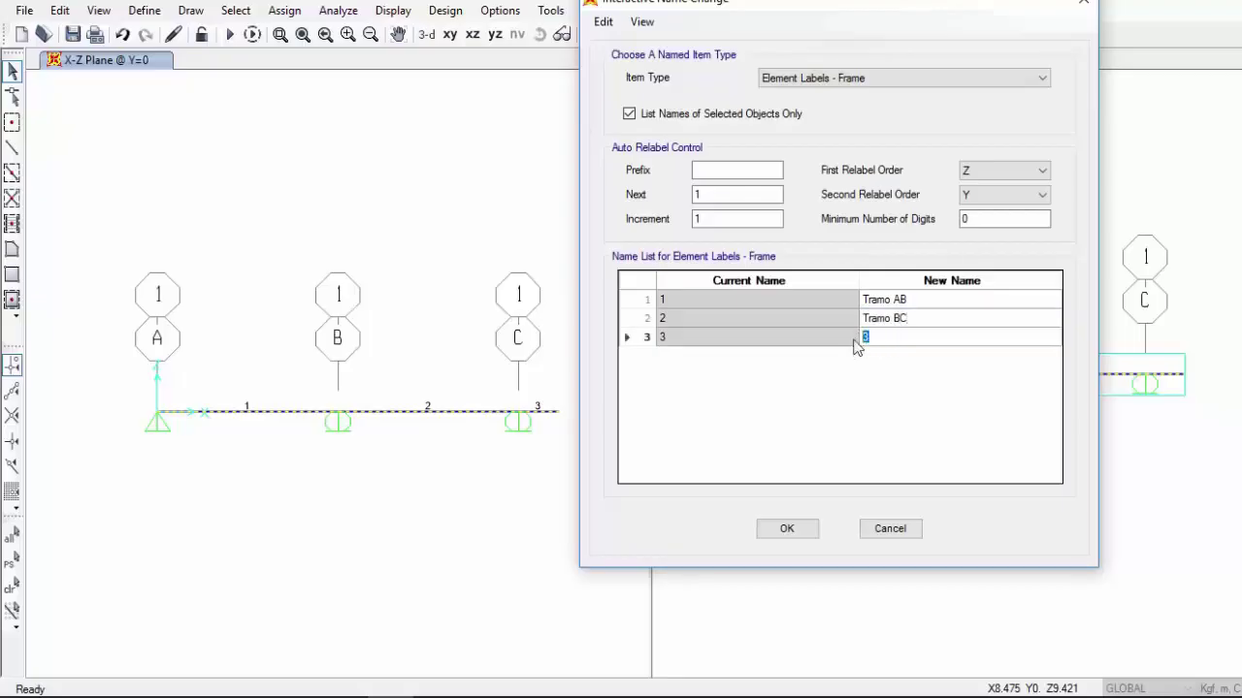
type("Volado")
left_click(920, 322)
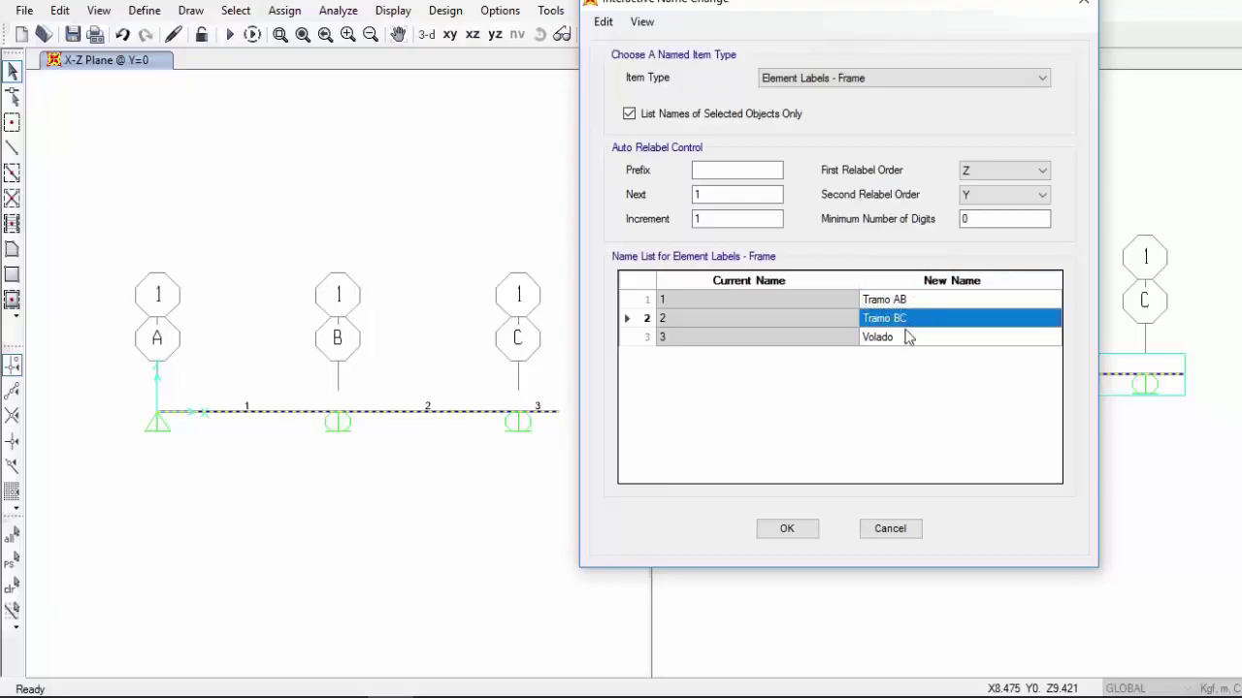
left_click(806, 532)
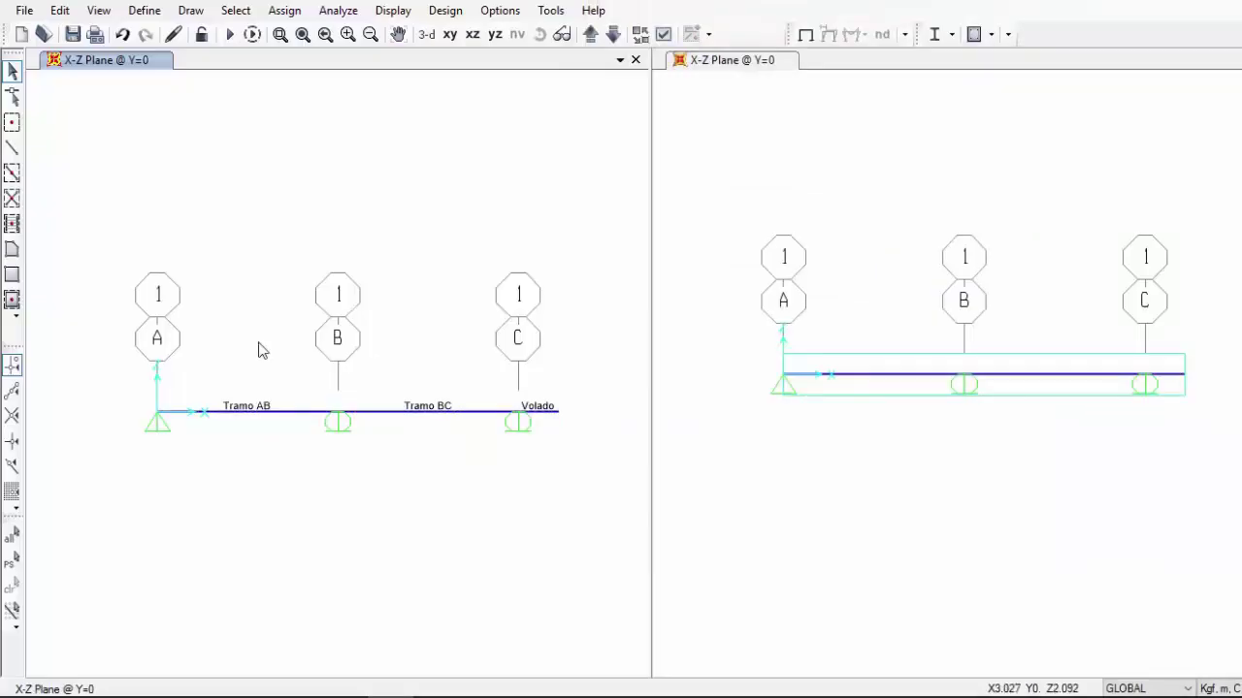
Select the three beam frames again and reopen Change Labels for them
left_click_drag(288, 369, 254, 427)
left_click_drag(460, 388, 435, 434)
left_click_drag(584, 393, 546, 445)
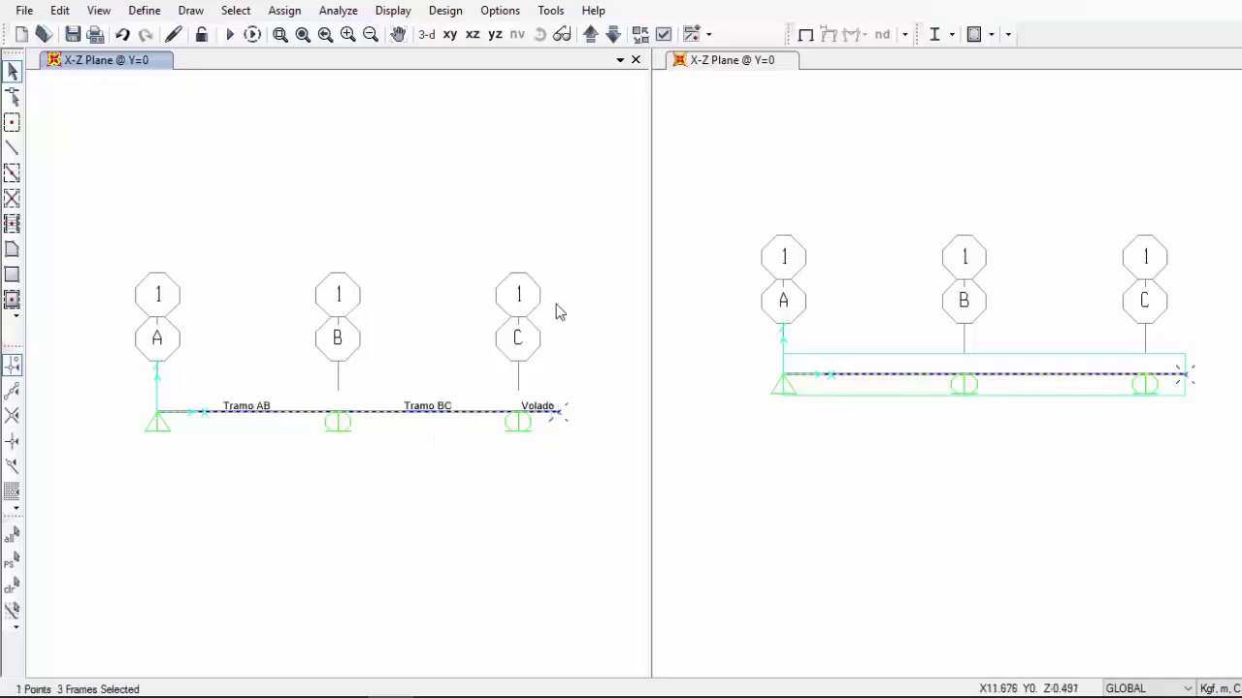
left_click(68, 12)
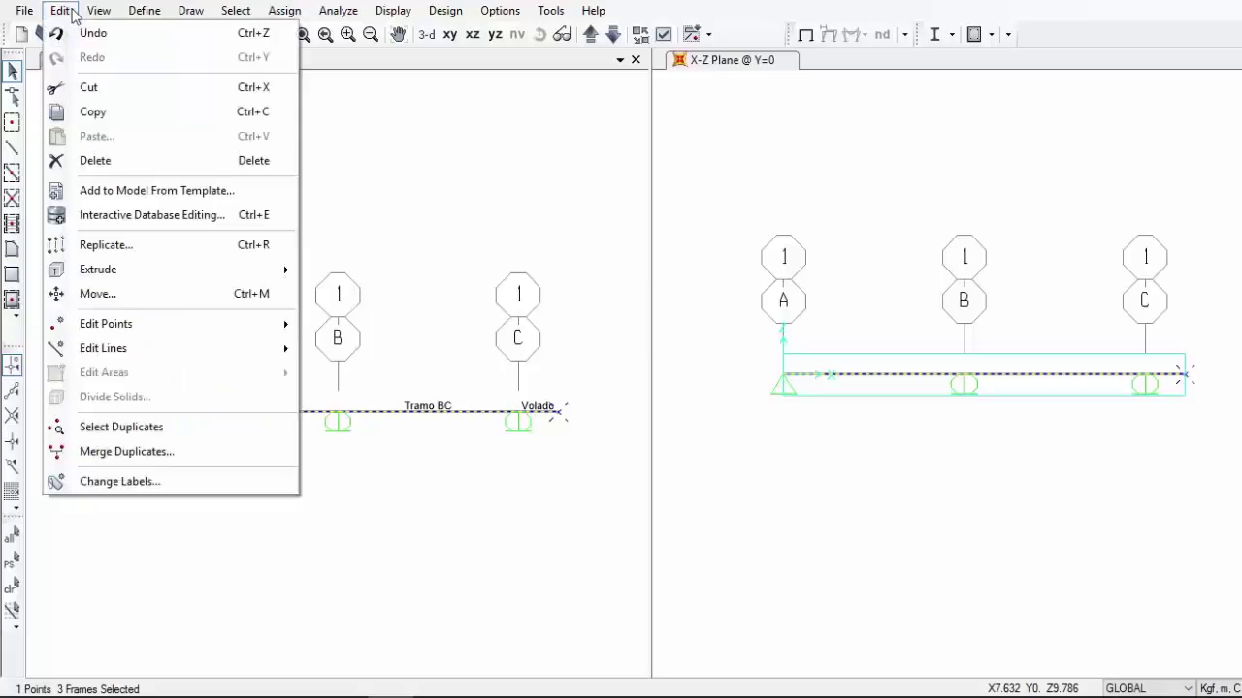
left_click(190, 494)
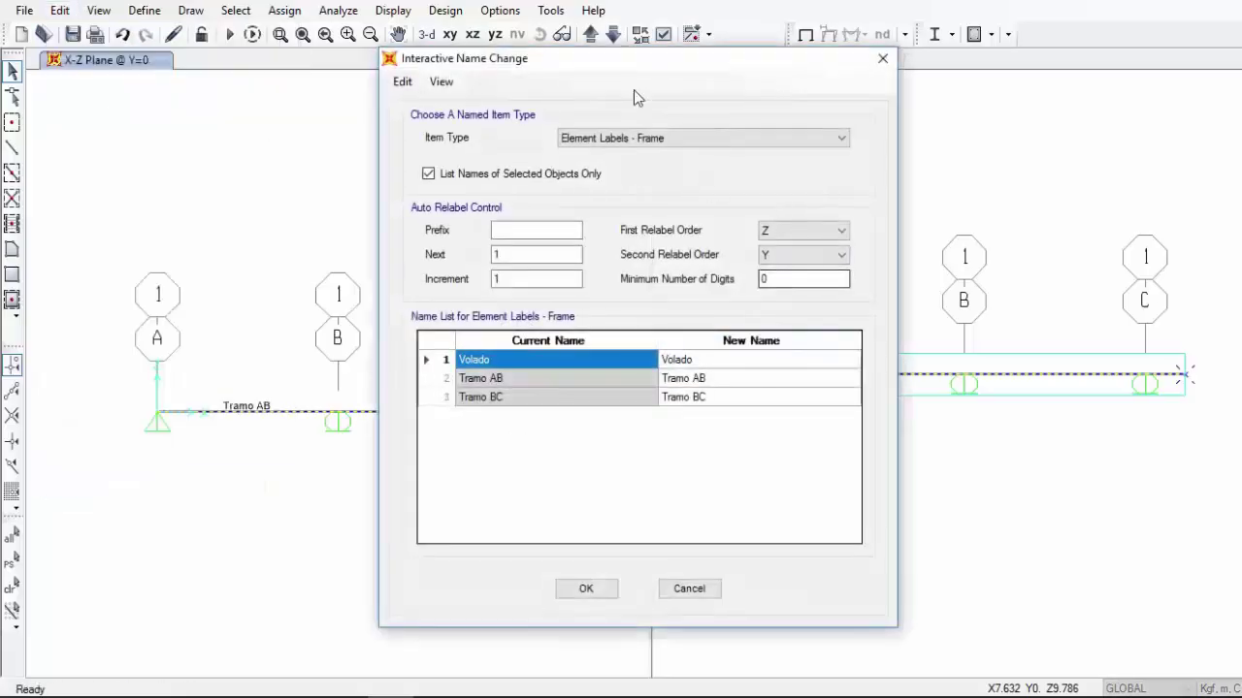
left_click_drag(630, 56, 801, 59)
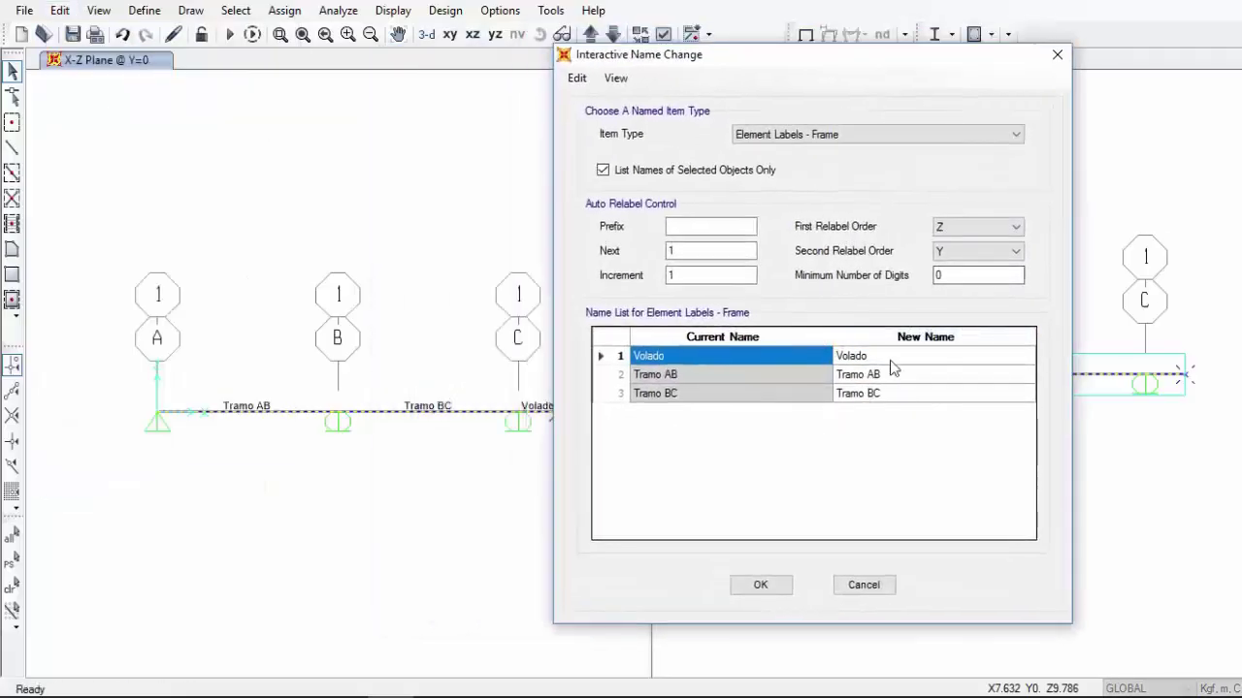
Set the auto relabel prefix to Tramo-, with the next number 1 and an increment of 1
left_click(675, 226)
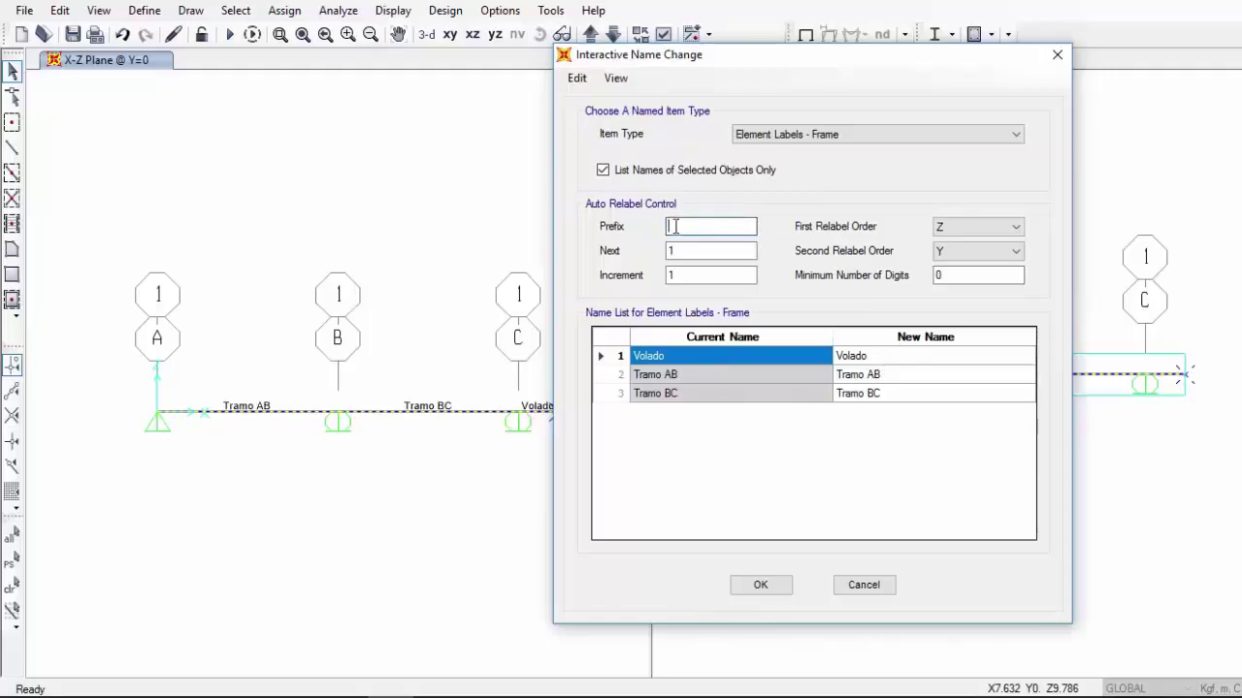
left_click_drag(736, 61, 805, 68)
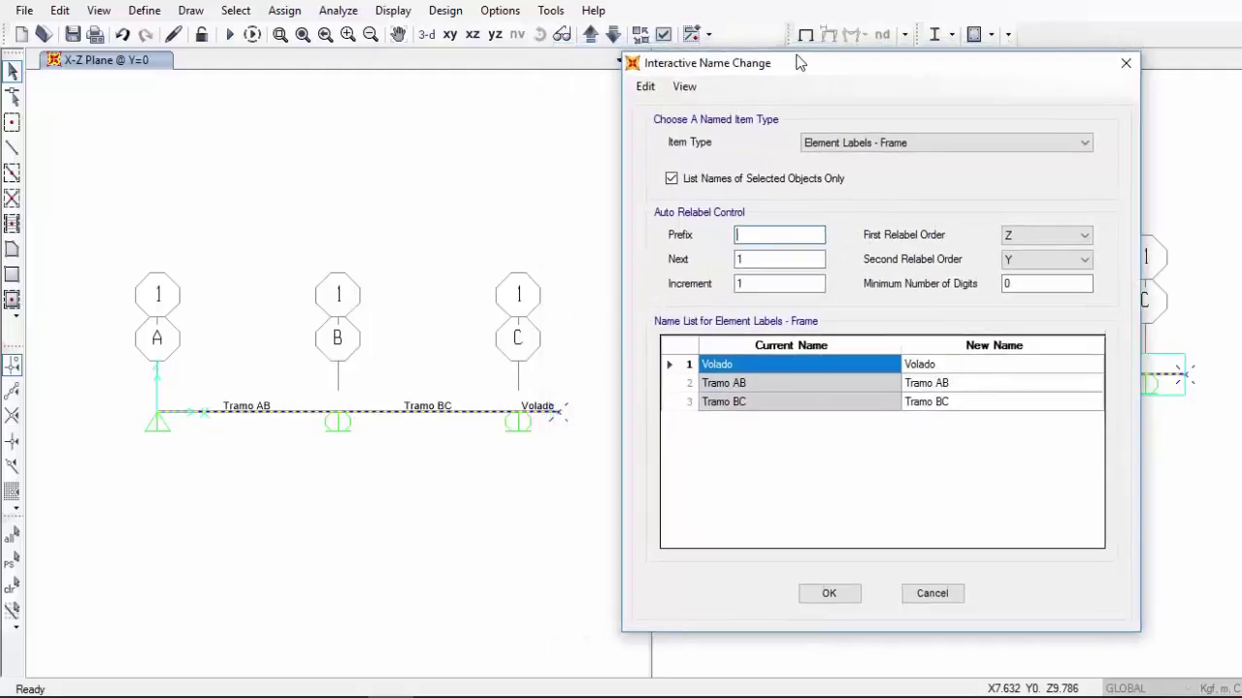
left_click(764, 258)
left_click(762, 287)
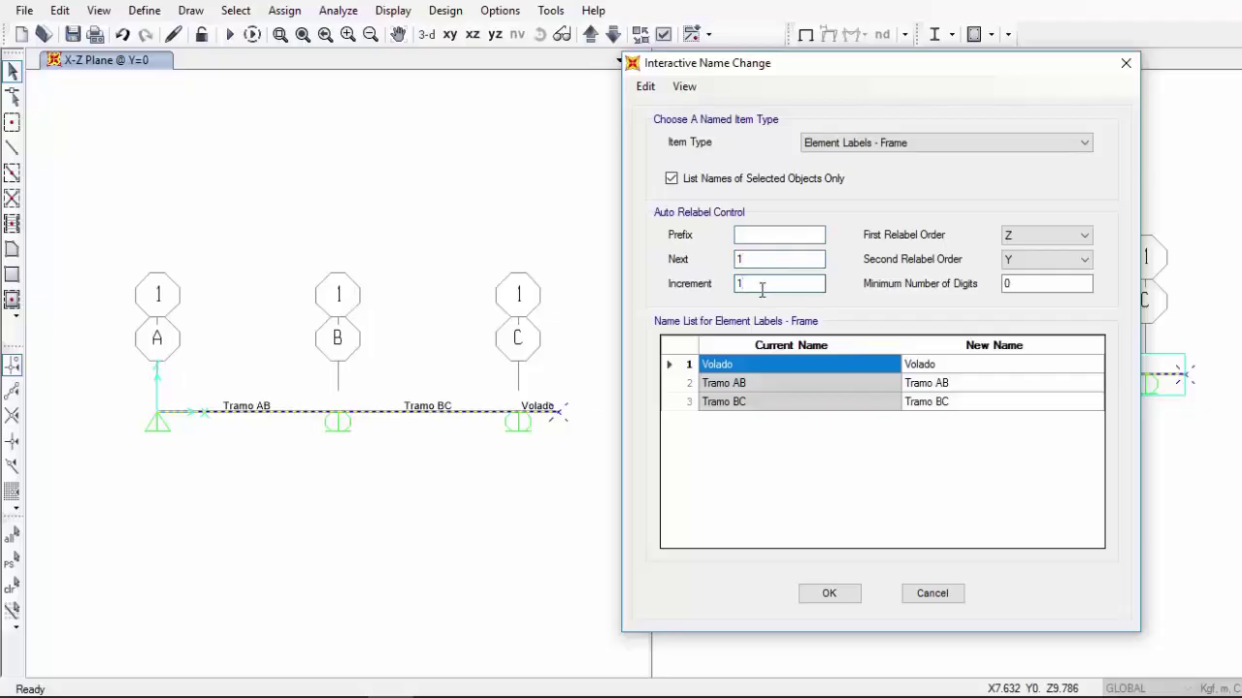
left_click(777, 231)
left_click(794, 259)
left_click(749, 285)
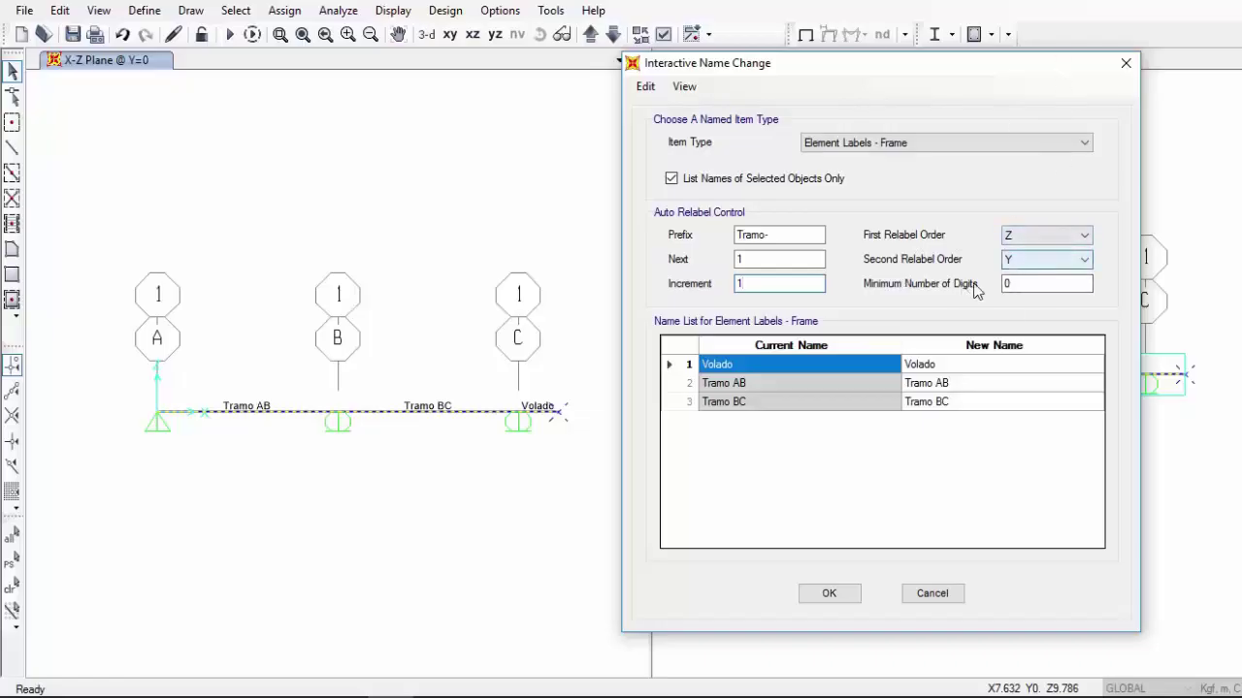
Set the auto relabel order of the frames to X first and Y second
left_click(1028, 262)
left_click(1028, 262)
left_click_drag(857, 62, 900, 51)
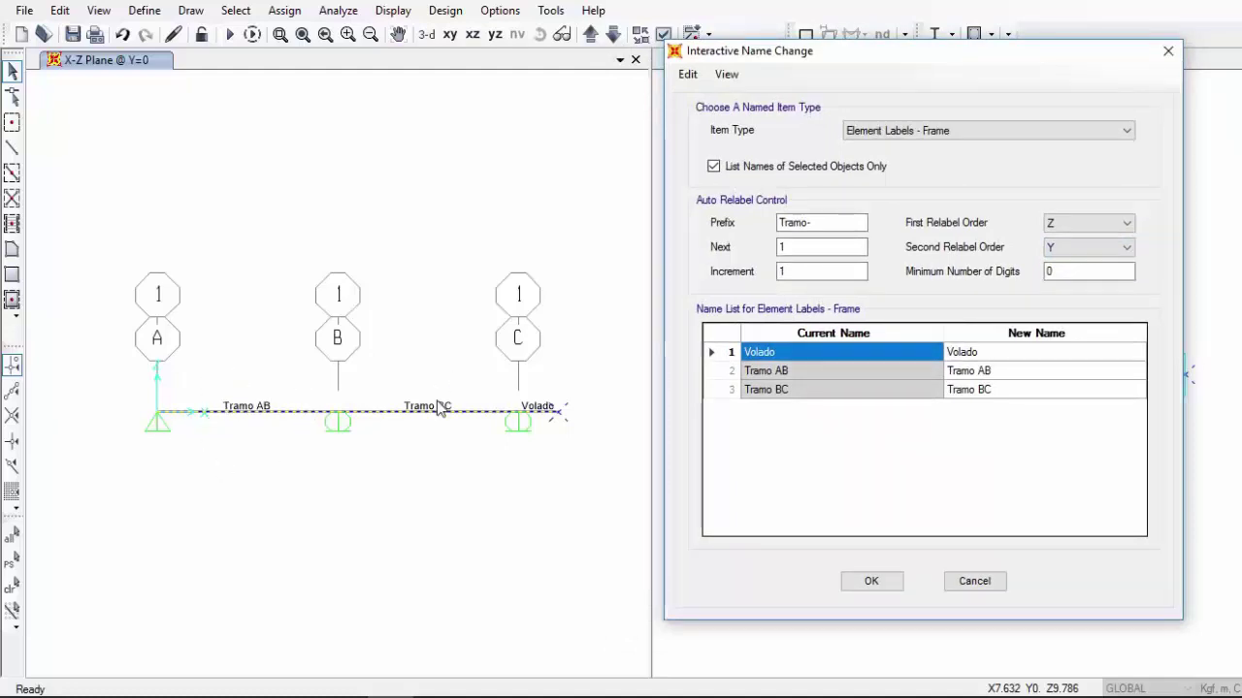
left_click(1108, 229)
left_click(1097, 238)
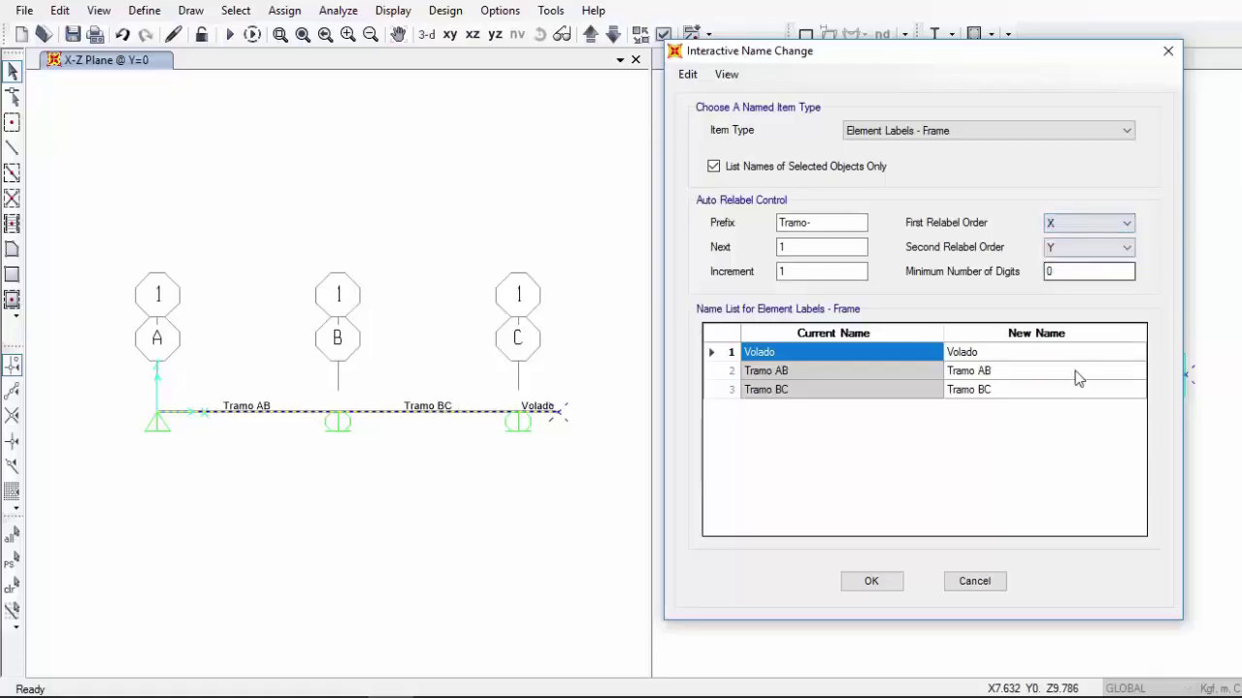
Try auto relabeling all the frames in the list and cancel the name change without applying it
left_click(1058, 275)
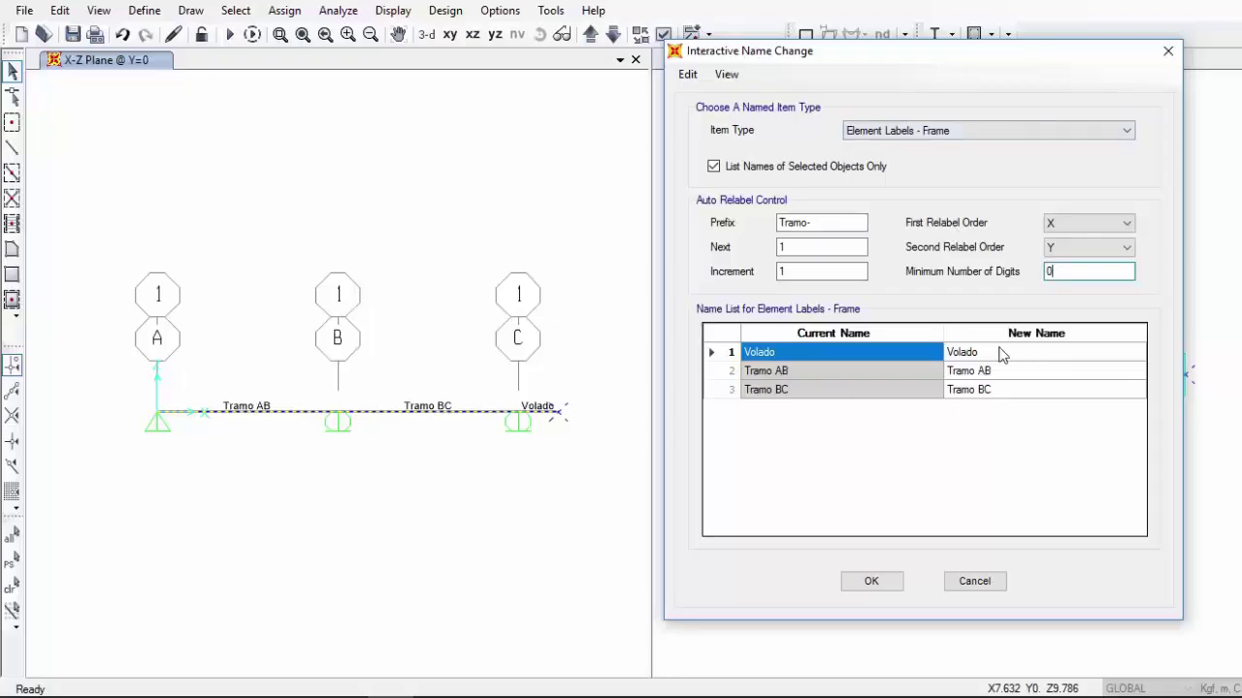
left_click(687, 74)
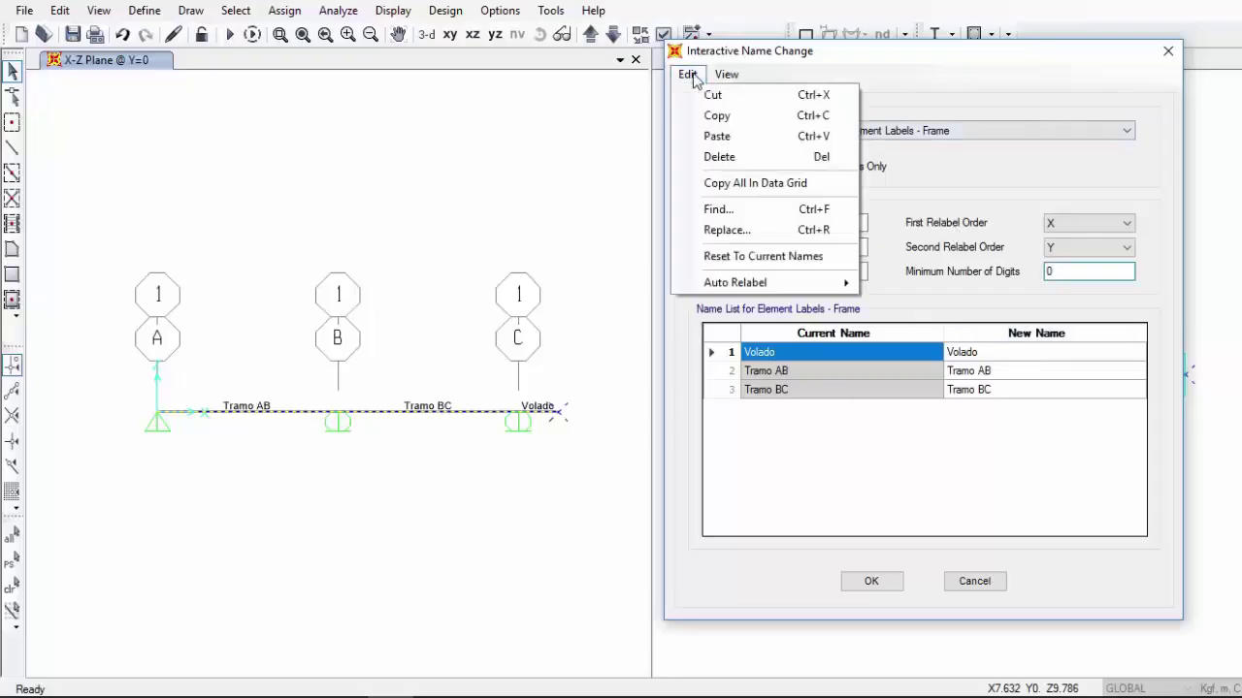
left_click(727, 281)
left_click(688, 75)
mouse_move(748, 280)
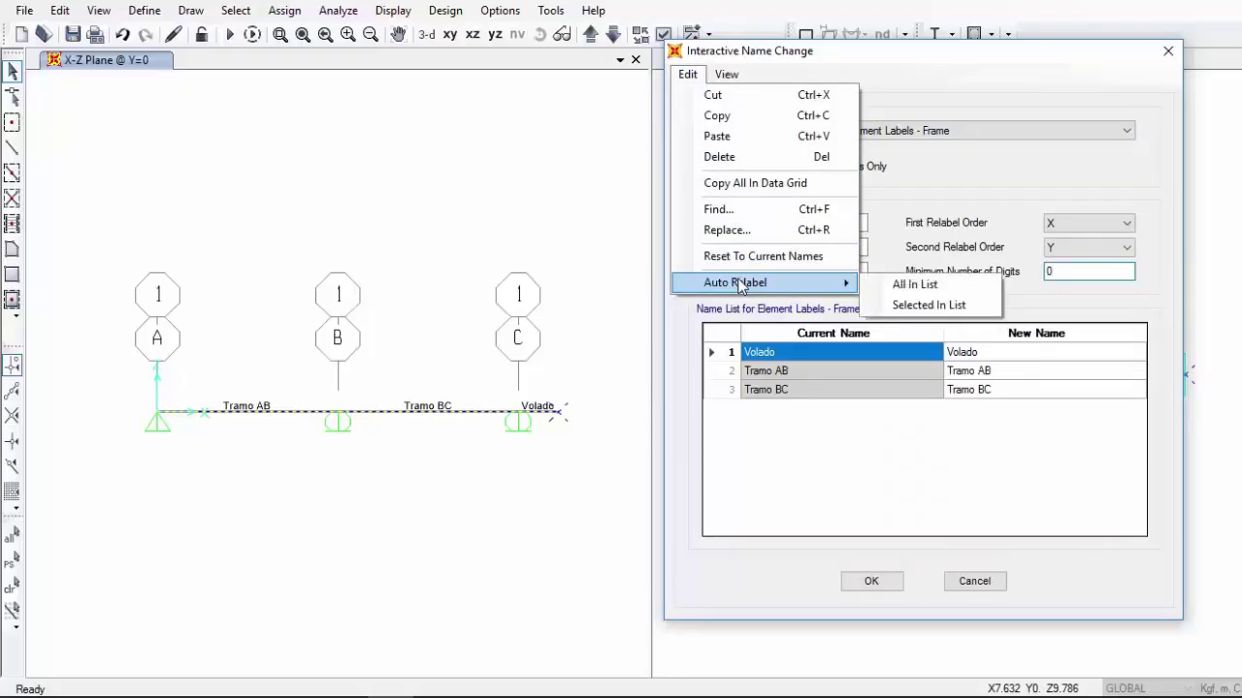
left_click(963, 287)
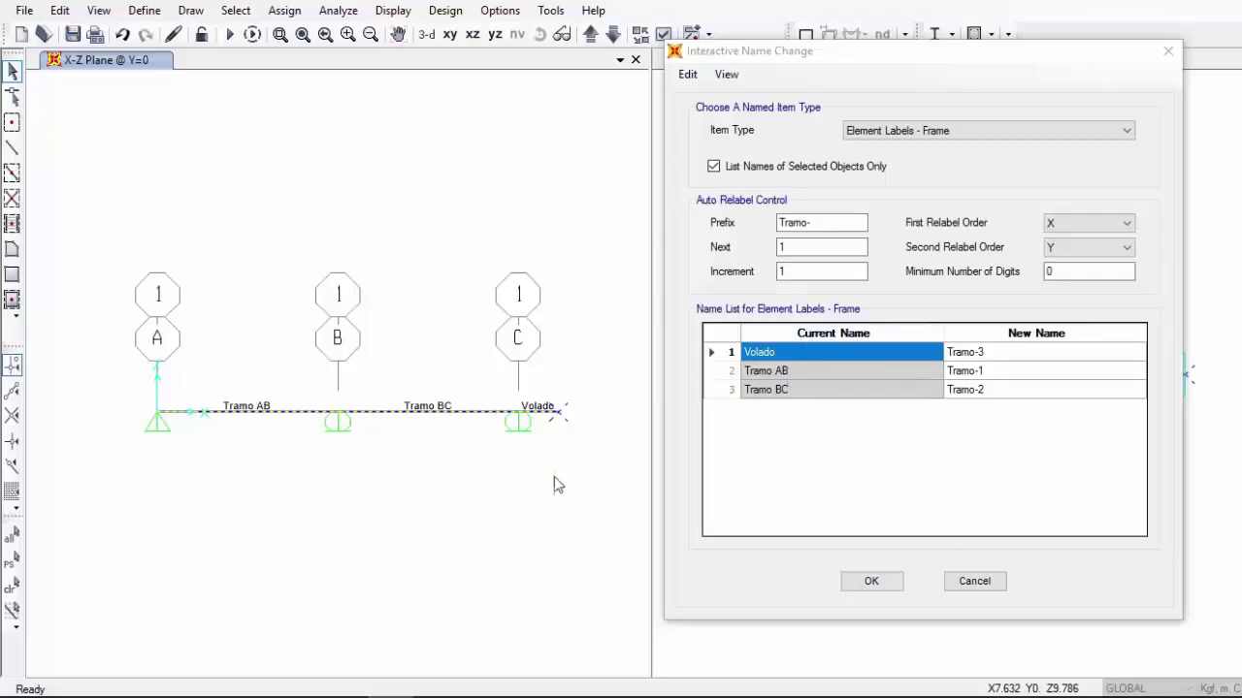
left_click(978, 585)
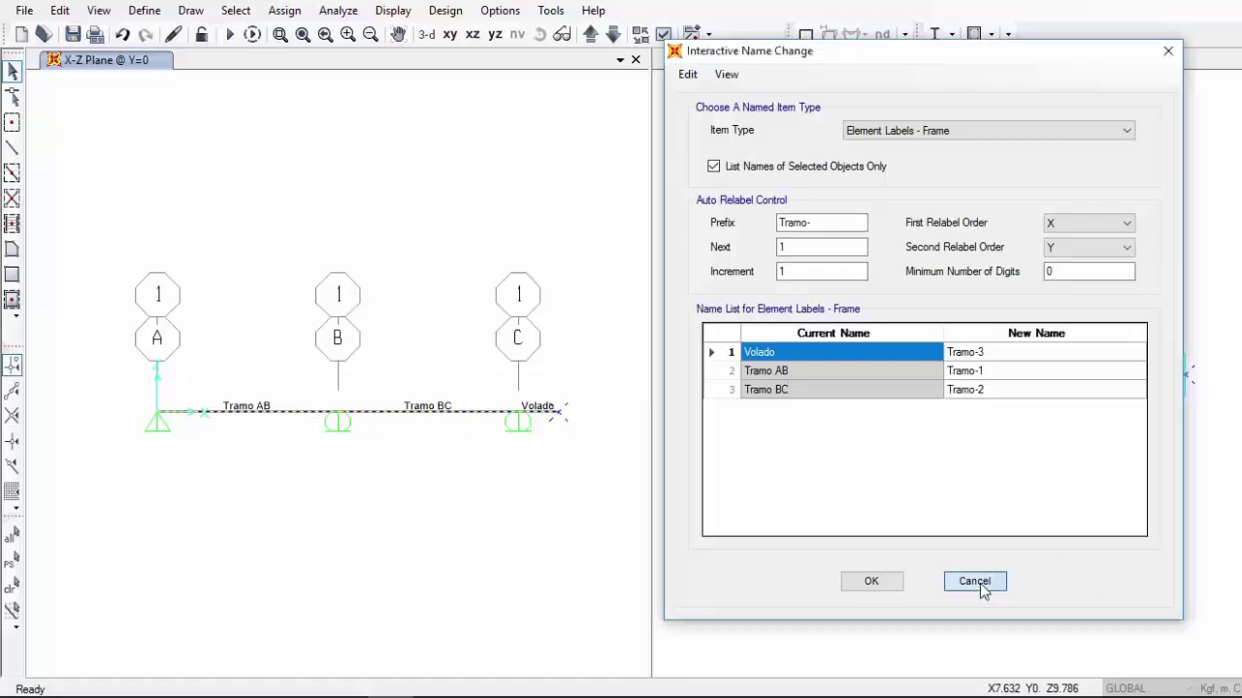
left_click(978, 583)
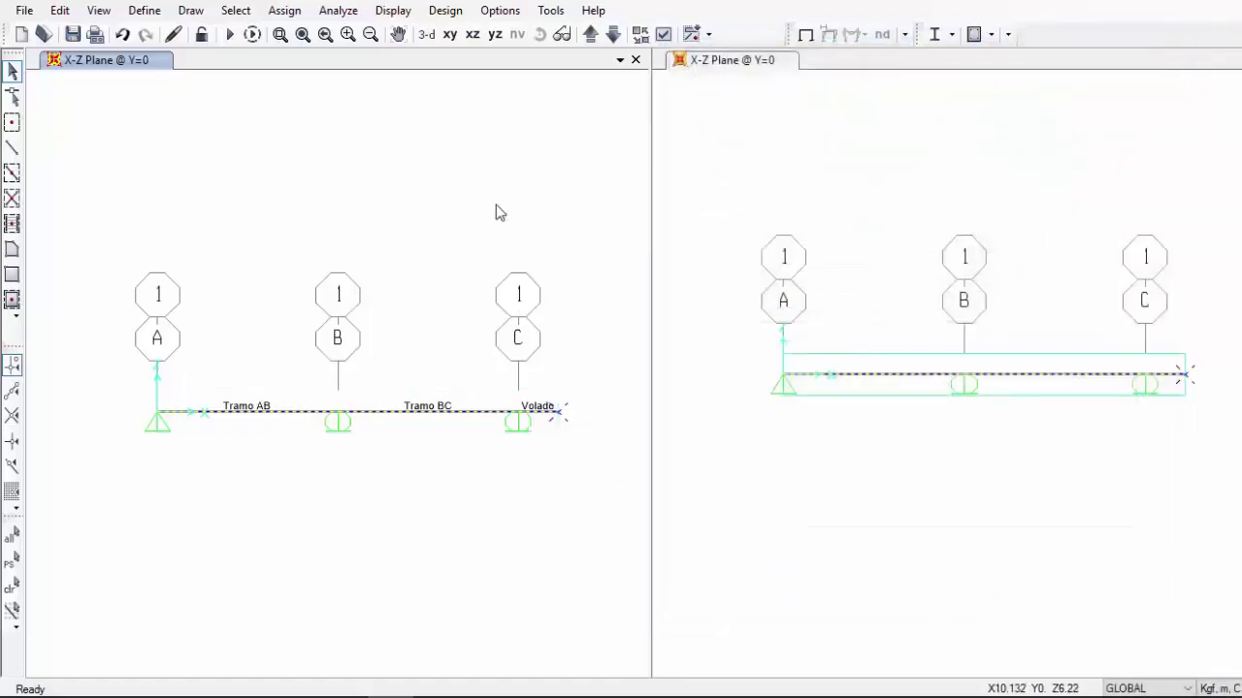
Clear the current selection and open the line object information for frame Tramo AB
left_click(559, 410)
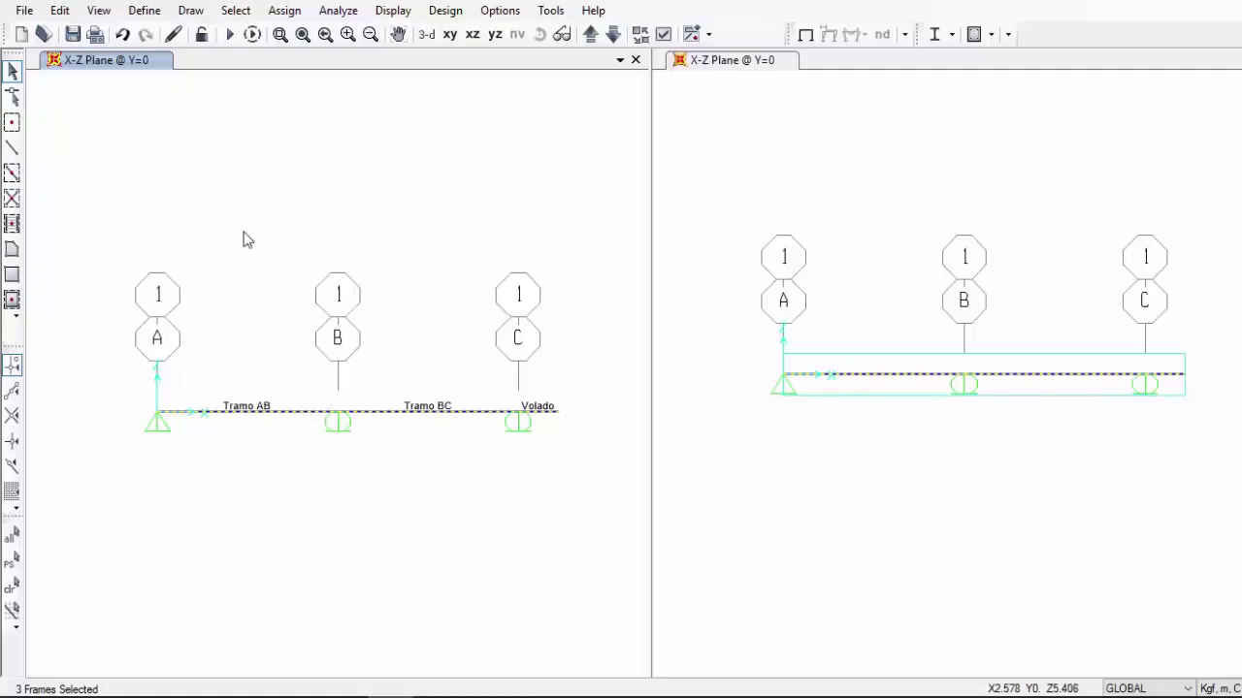
key("Escape")
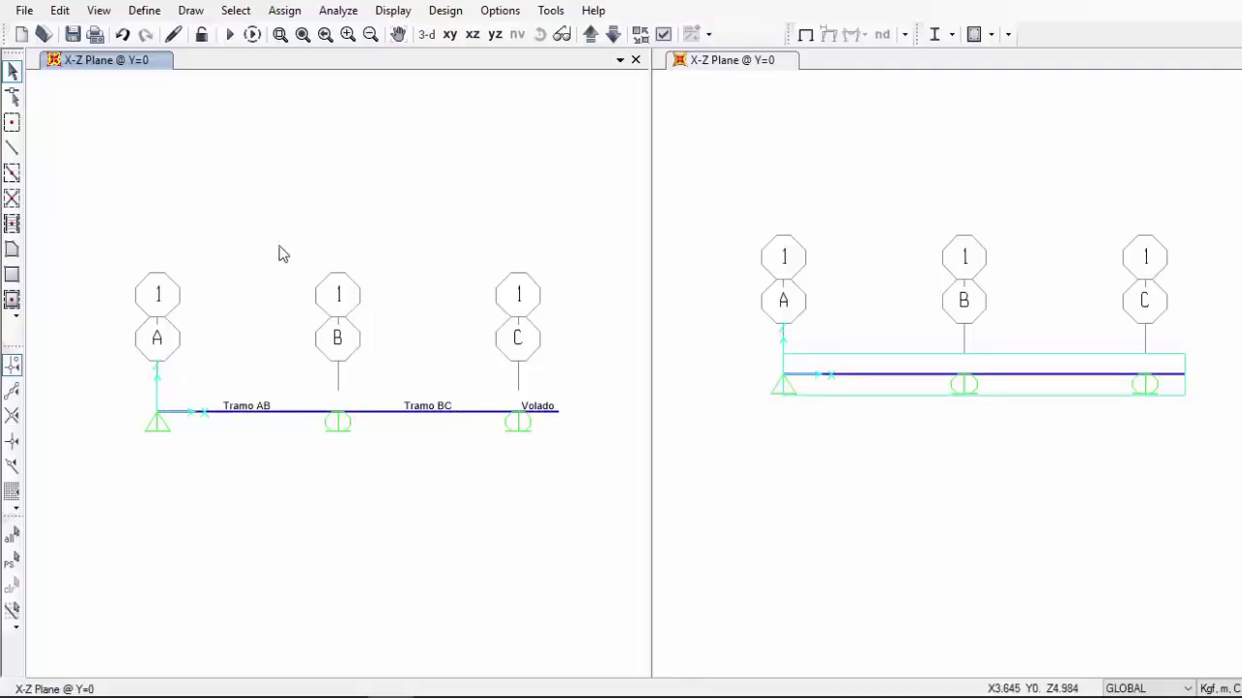
left_click(278, 413)
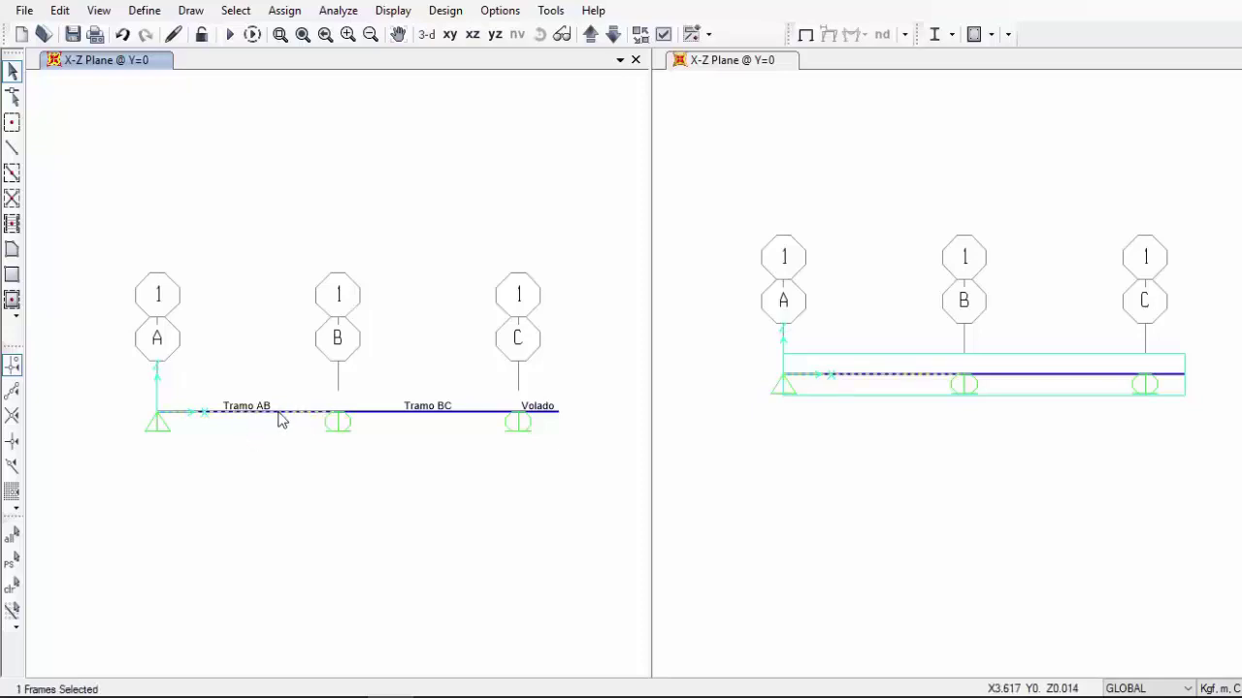
right_click(279, 414)
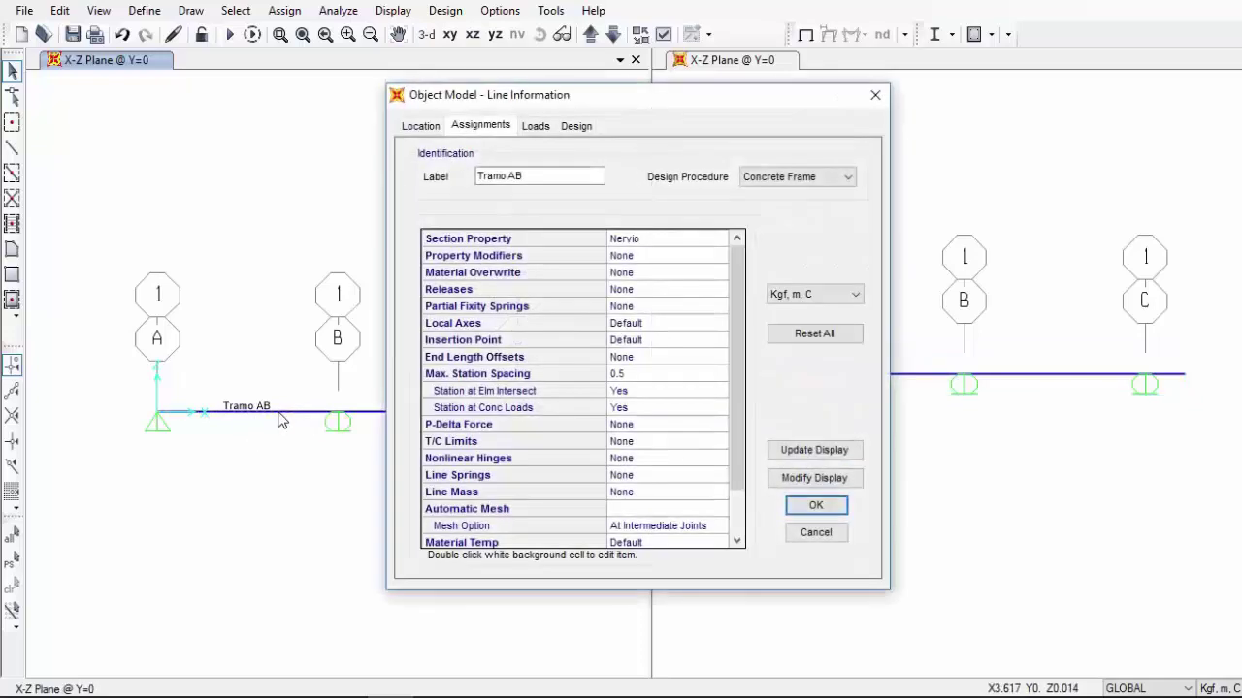
left_click_drag(524, 102, 740, 49)
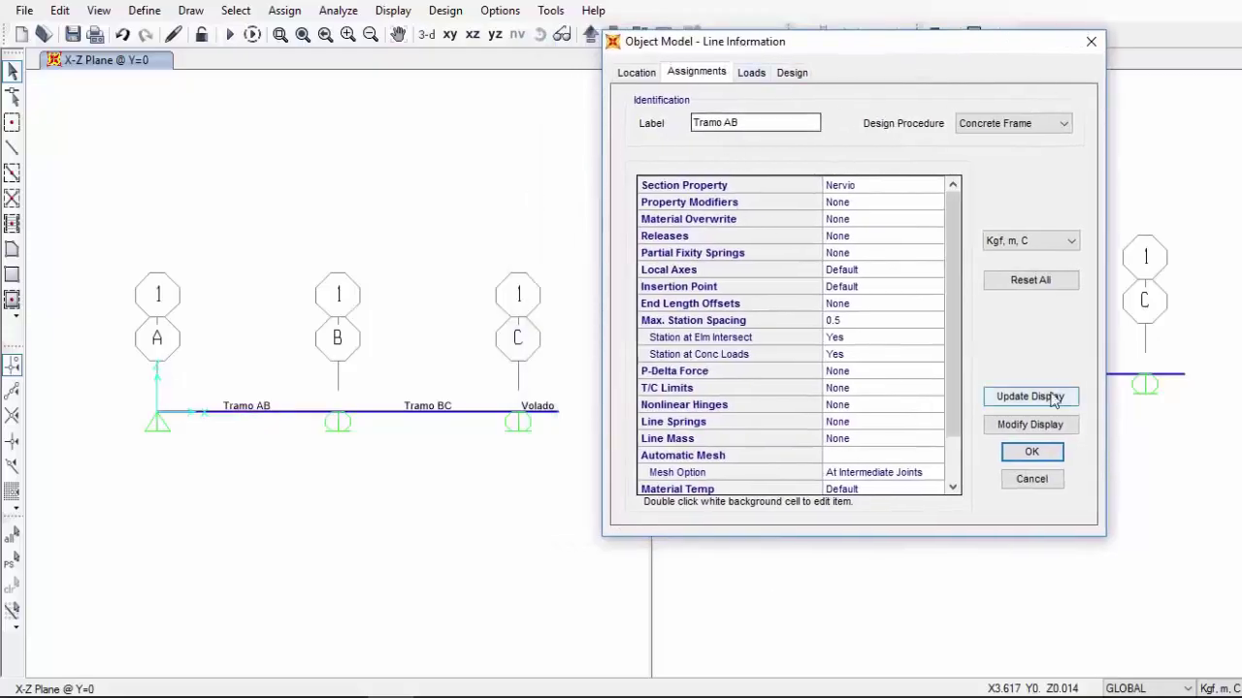
Review Tramo AB's location data and its start and end joint choices in Line Connectivity, and cancel without changing them
left_click(636, 74)
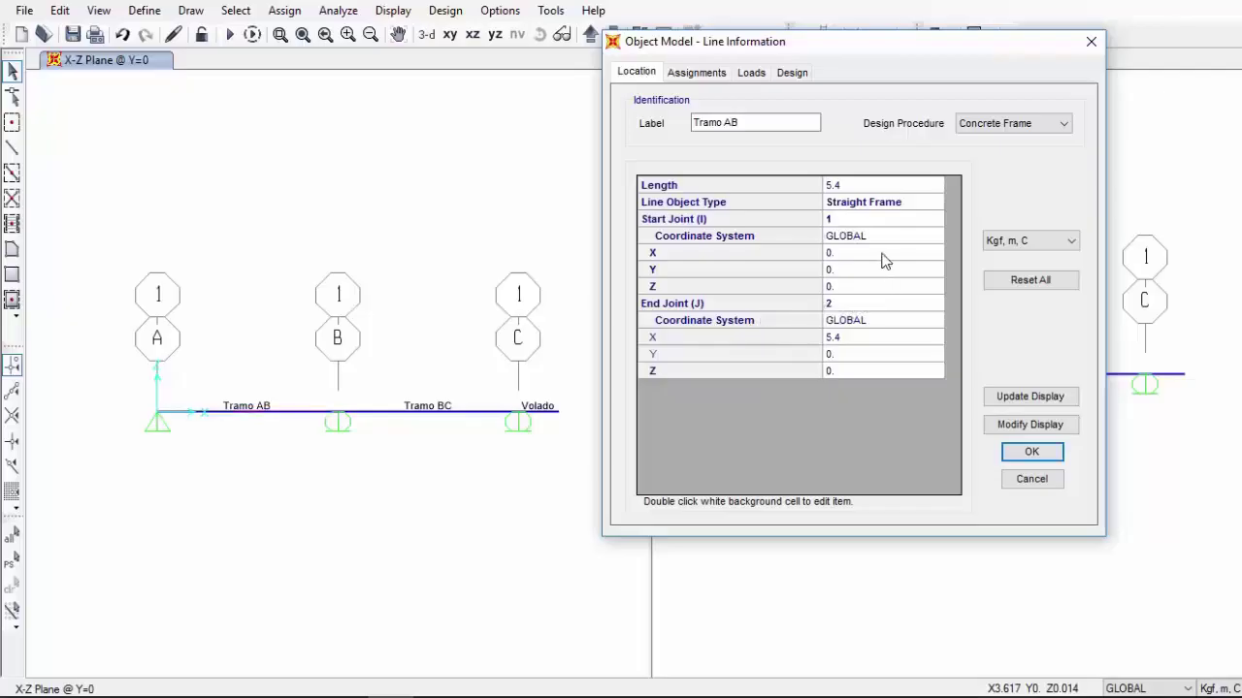
double_click(862, 345)
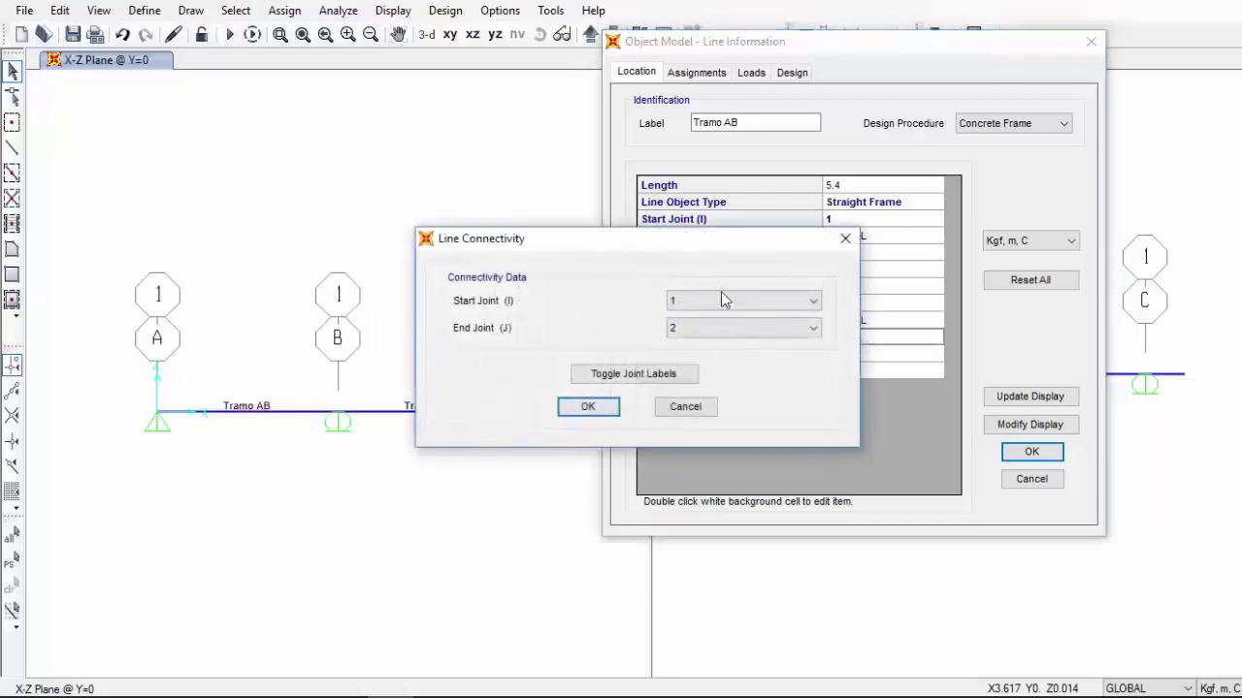
left_click(722, 299)
left_click(720, 299)
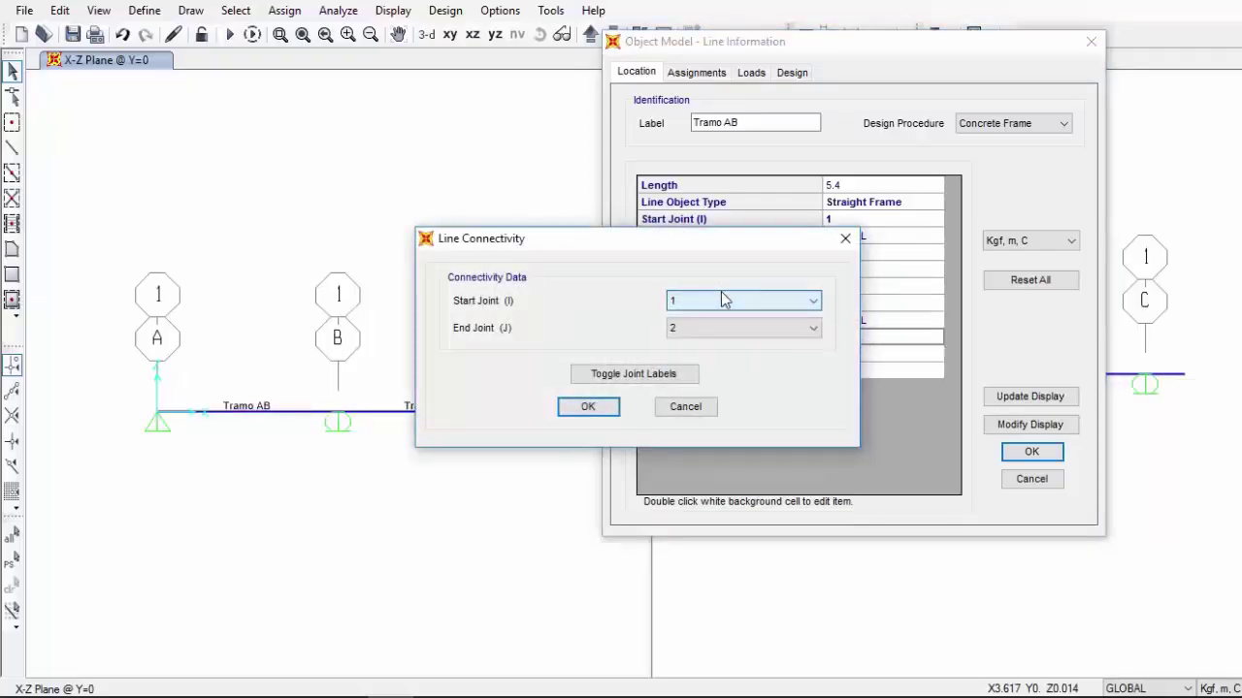
left_click(745, 330)
left_click(737, 355)
left_click(709, 407)
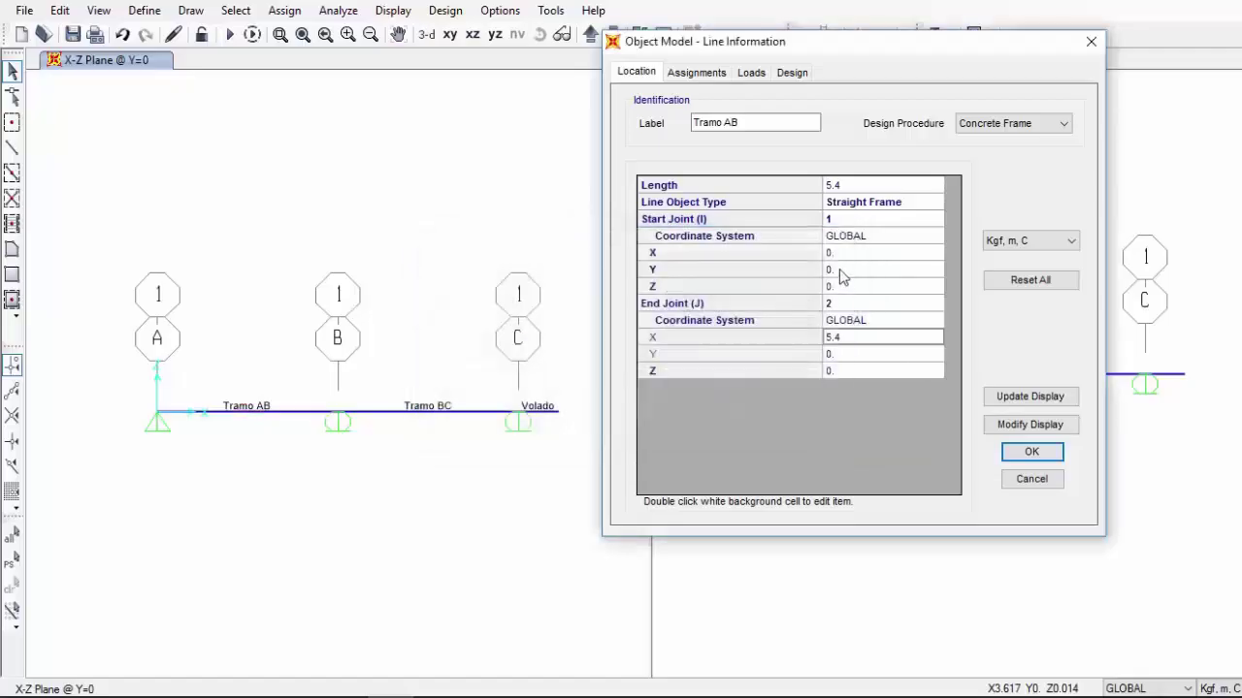
Review the assignments, loads and design overwrites of Tramo AB and close its line information
left_click(690, 73)
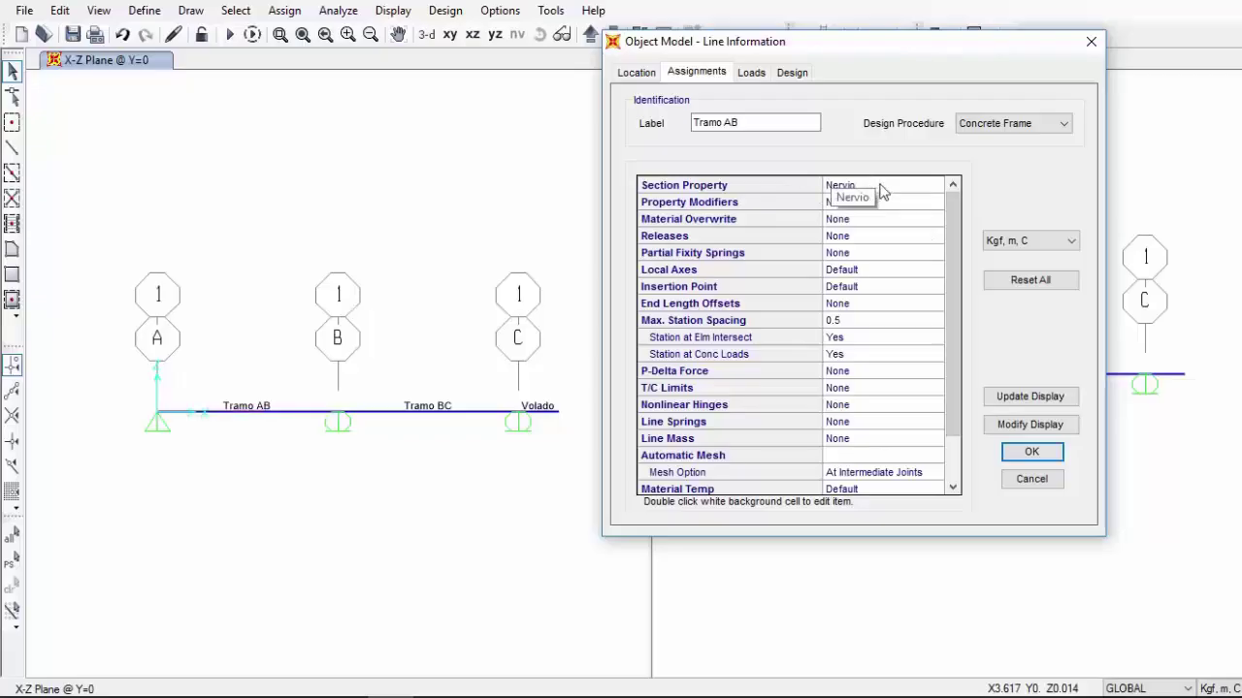
left_click(752, 75)
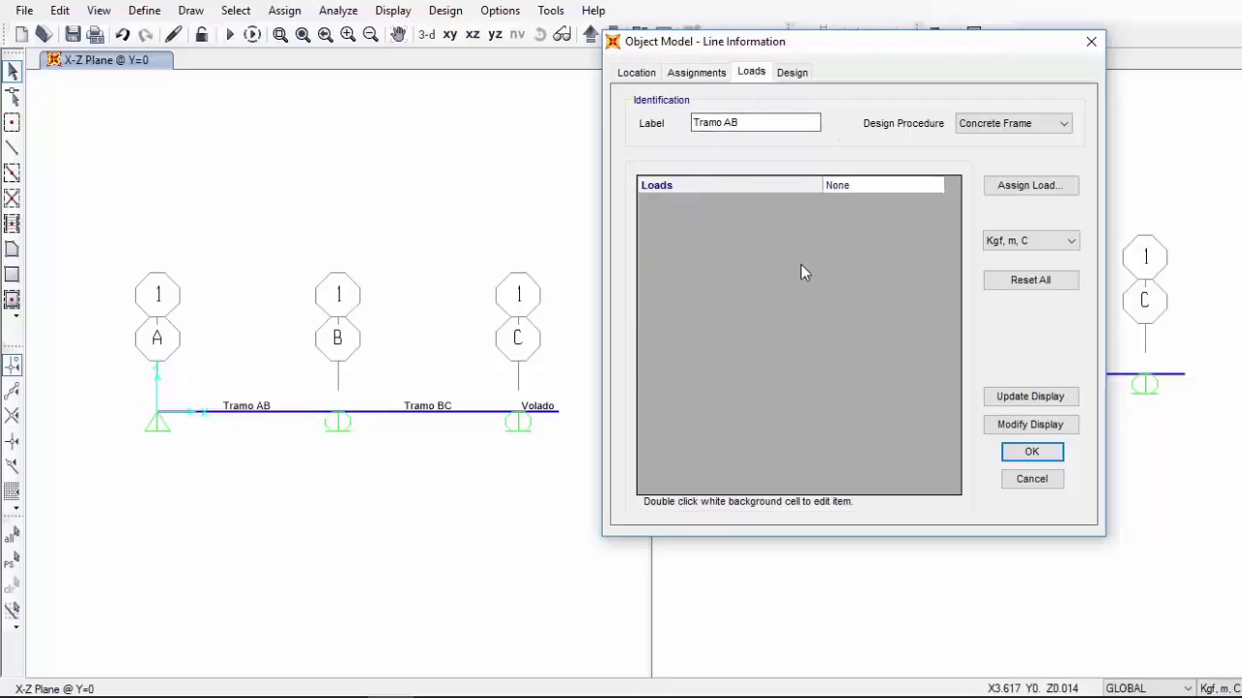
left_click(793, 74)
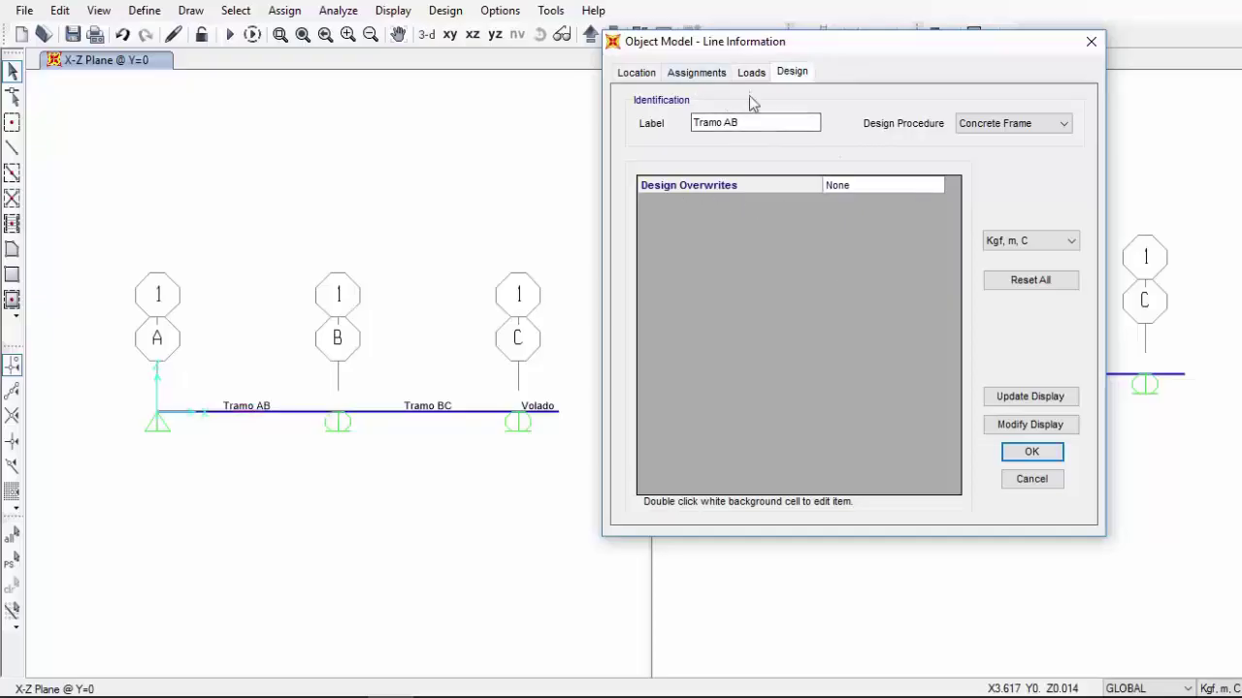
left_click(696, 74)
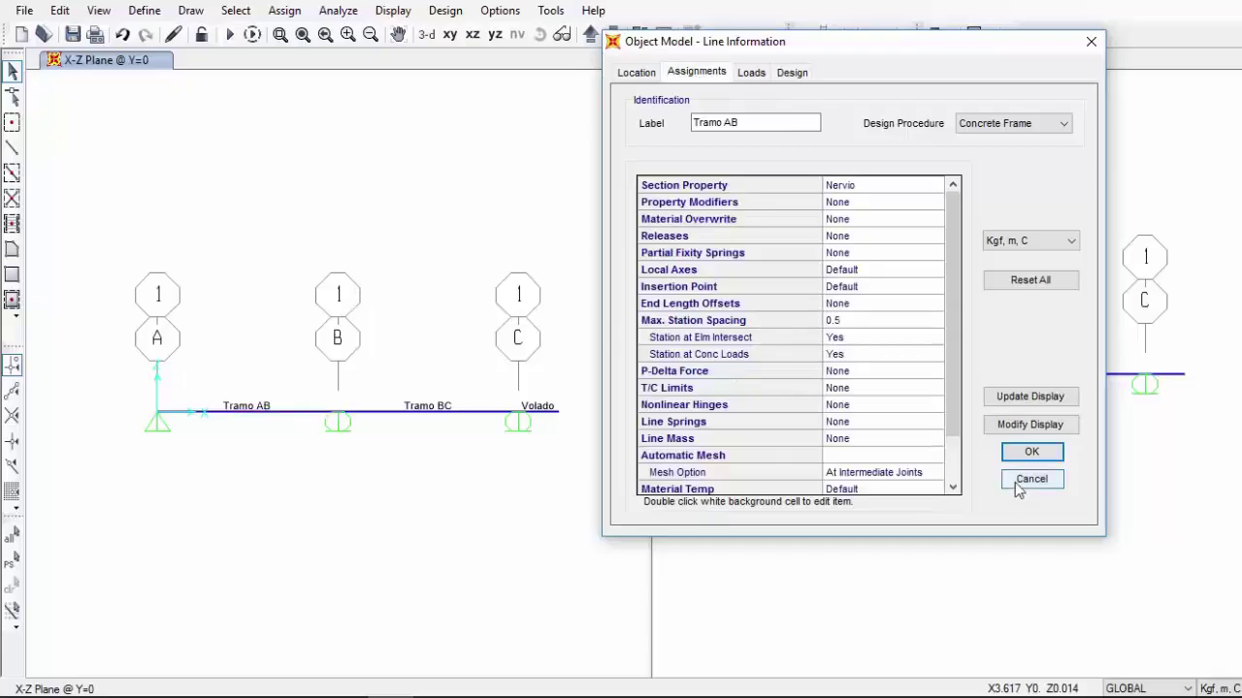
left_click(1032, 454)
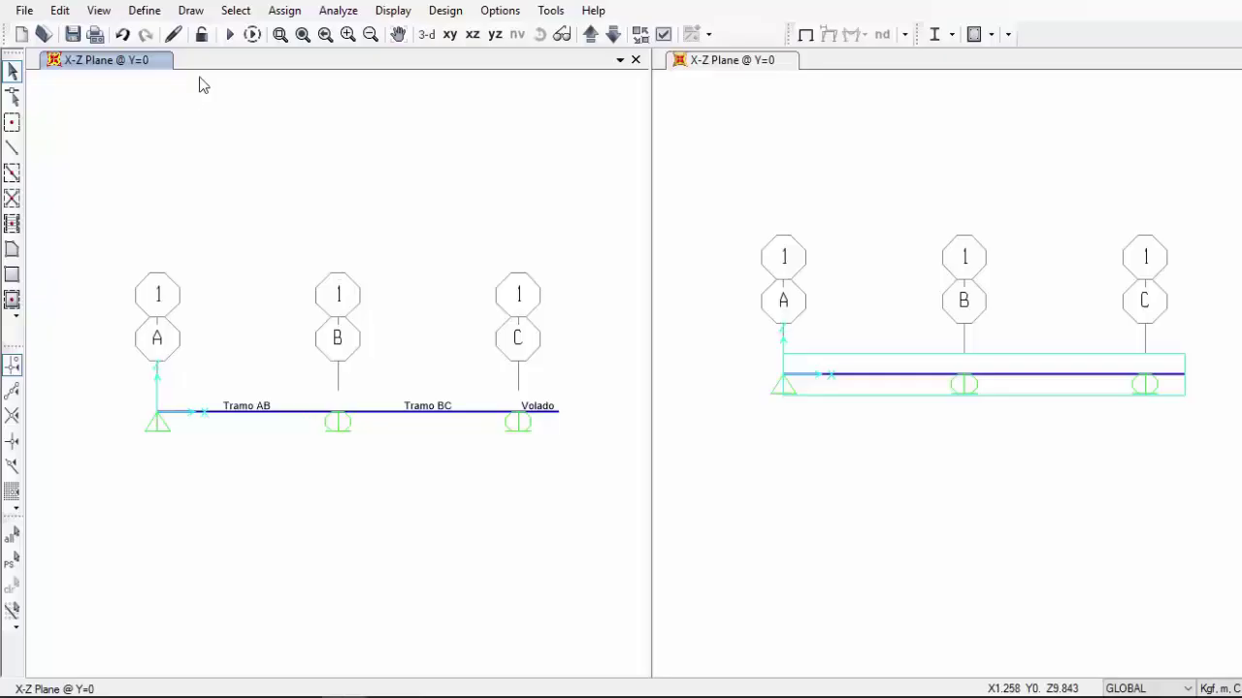
Open the load pattern definitions and rename the DEAD pattern as PP
left_click(146, 12)
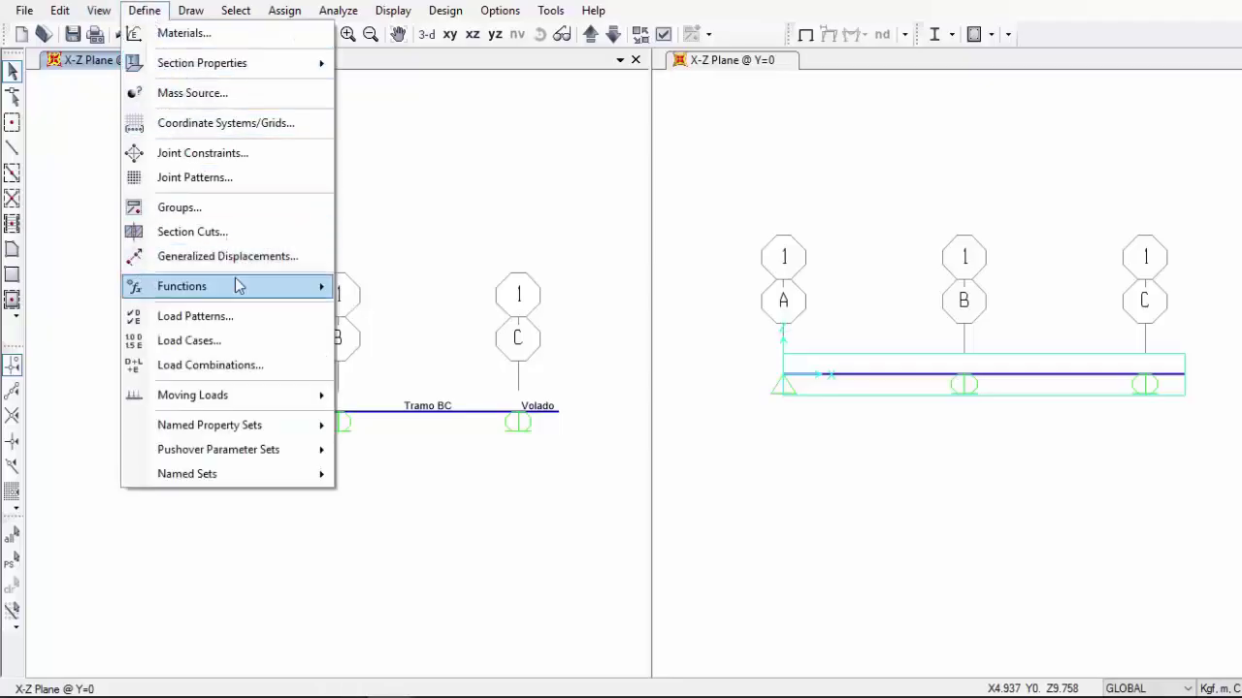
left_click(247, 318)
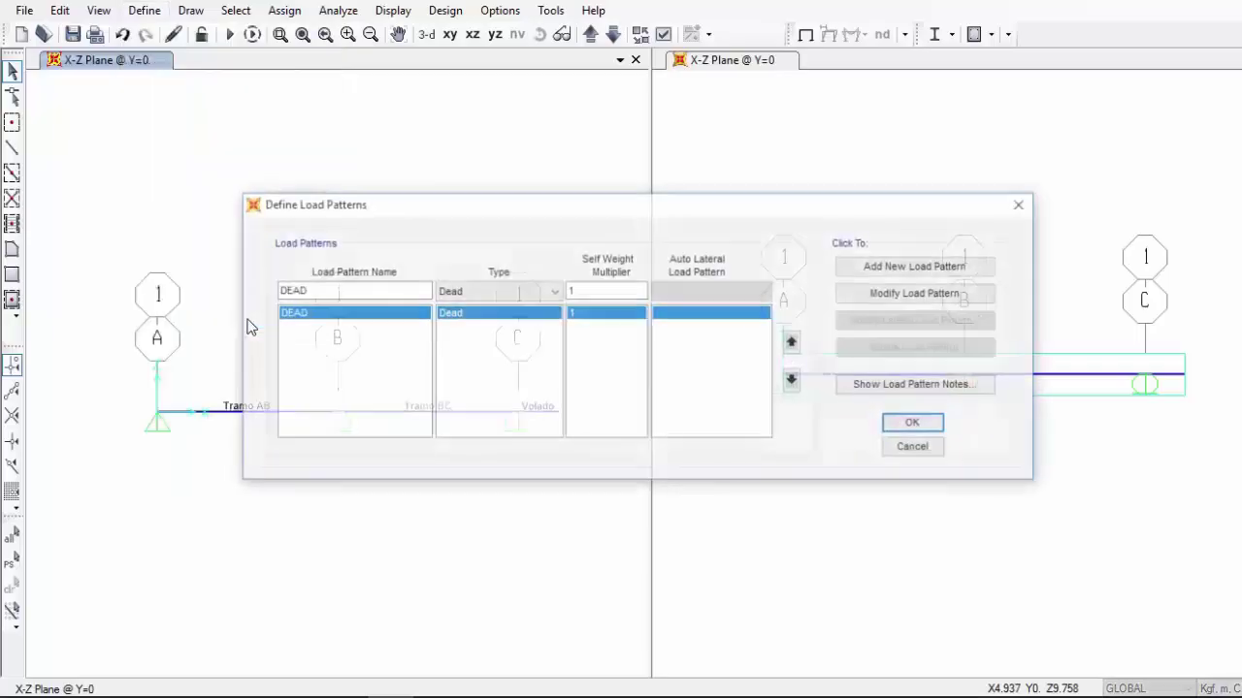
left_click_drag(432, 211, 552, 120)
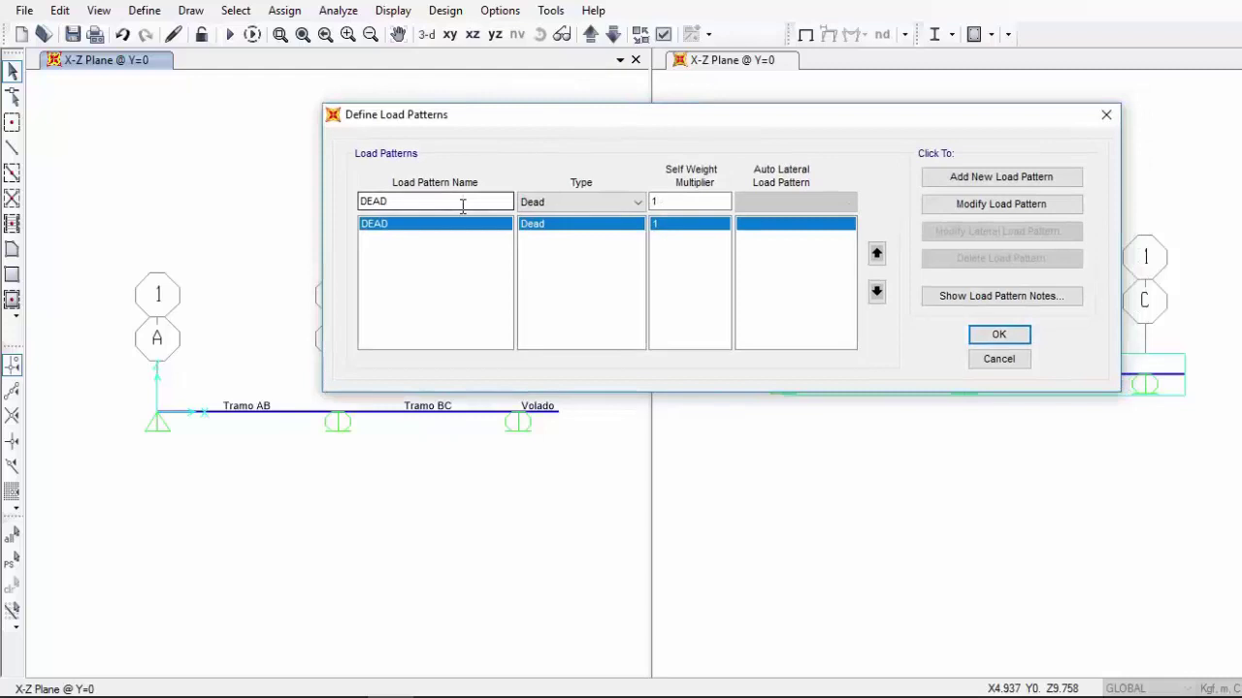
left_click_drag(462, 206, 343, 201)
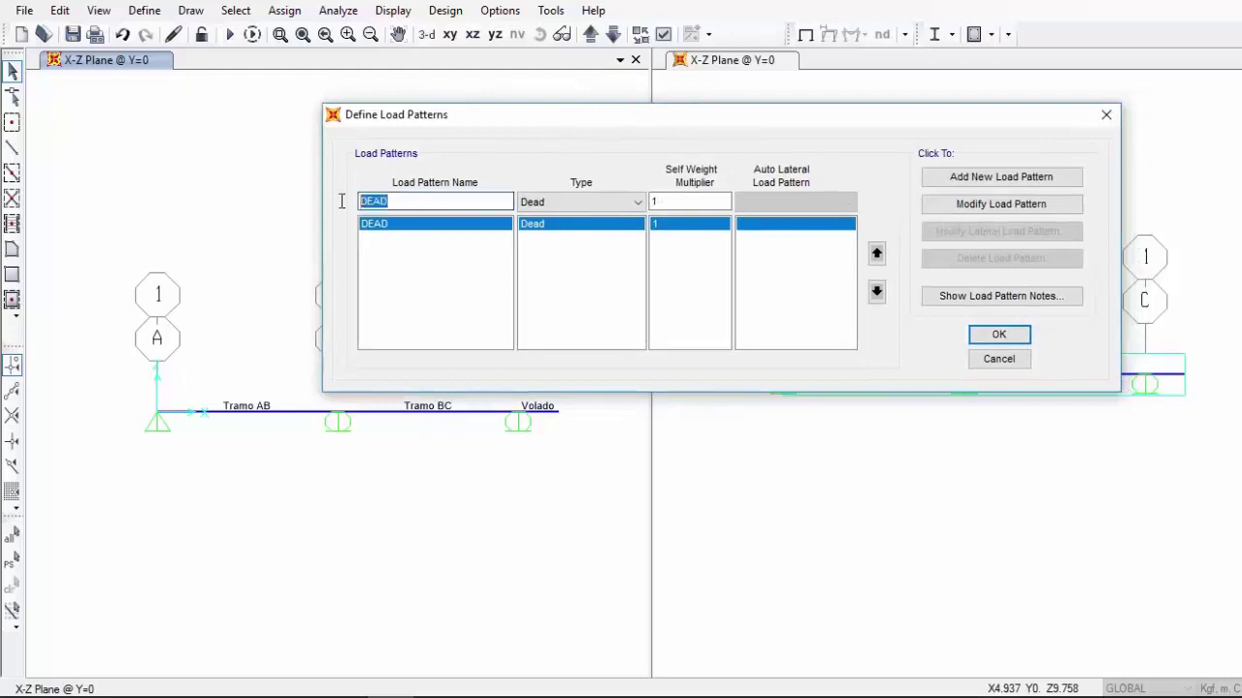
type("PP")
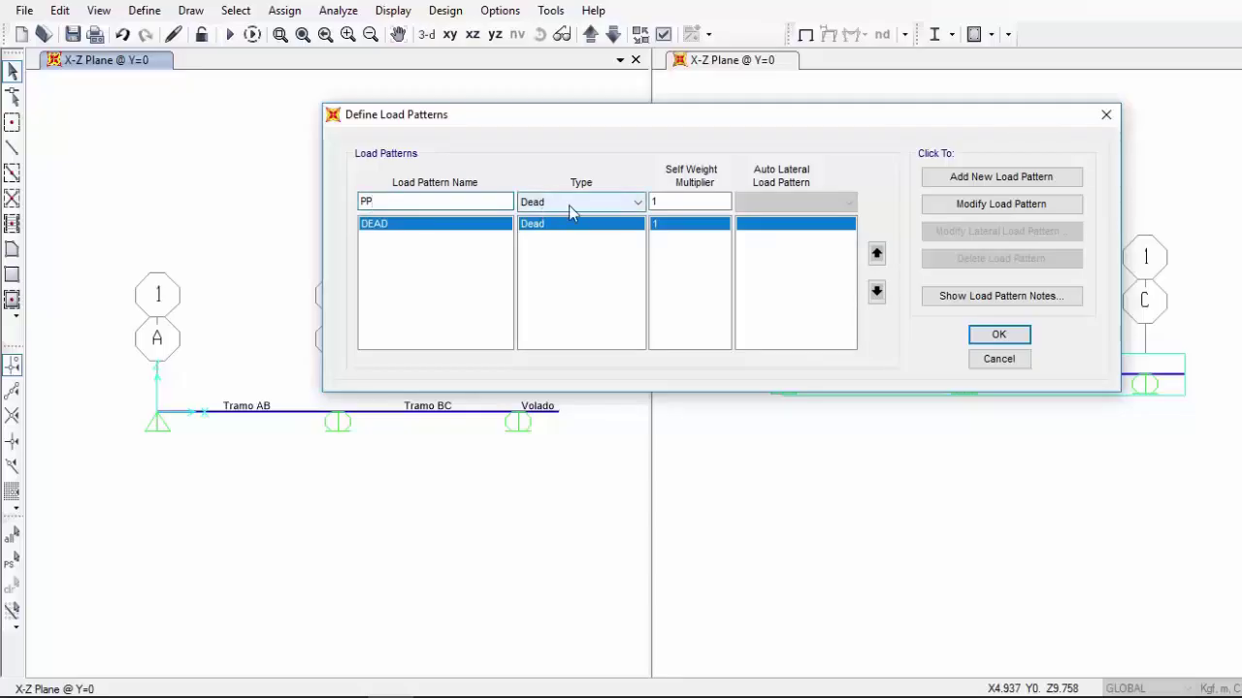
left_click(688, 204)
left_click(997, 209)
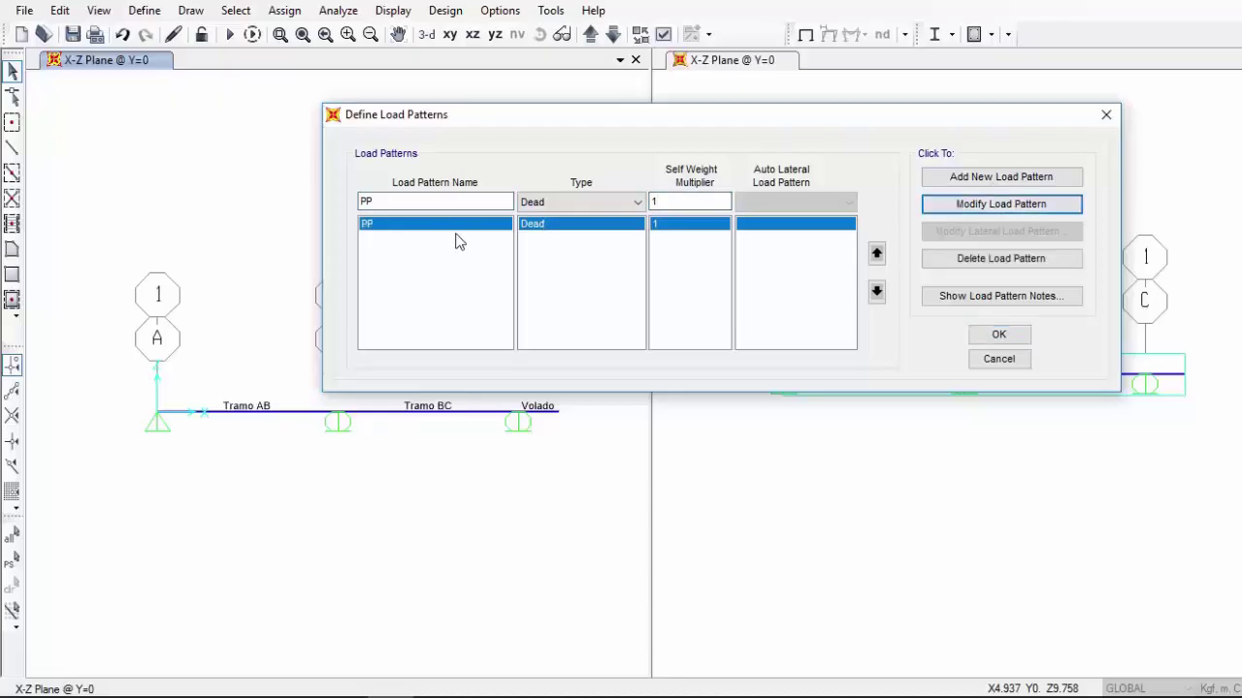
Add a load pattern named SCP of type Super Dead with a self weight multiplier of 0
left_click_drag(436, 202, 325, 192)
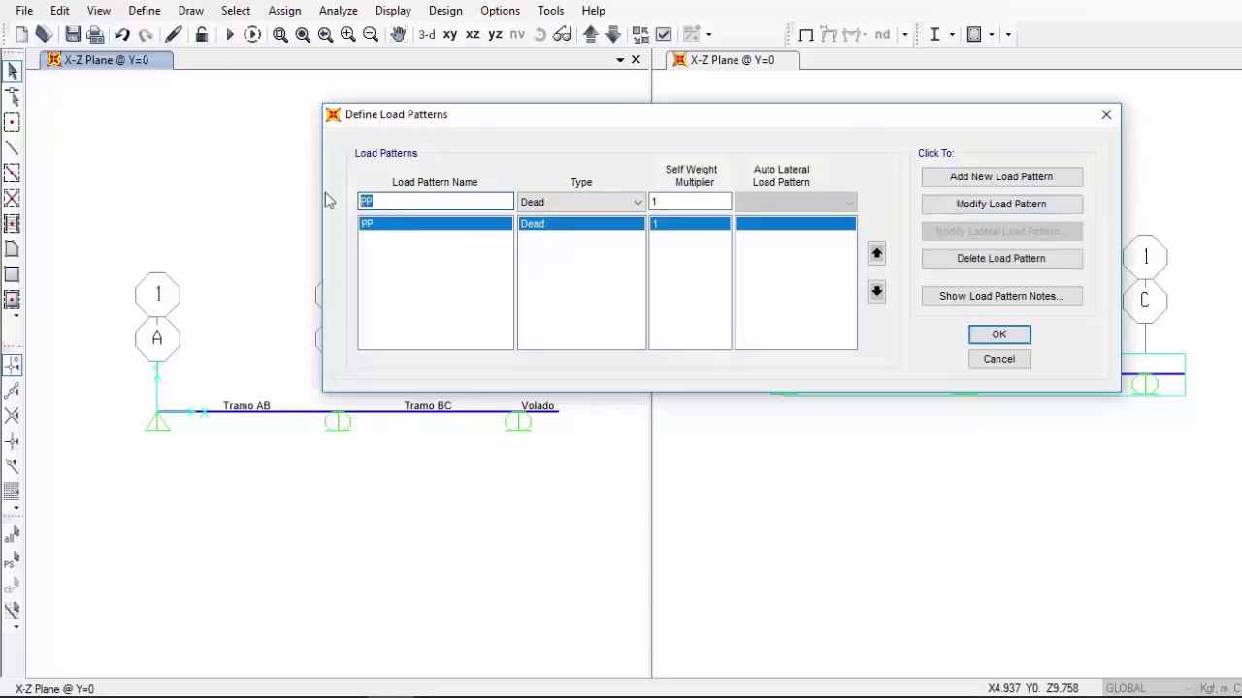
type("SCP")
left_click(579, 202)
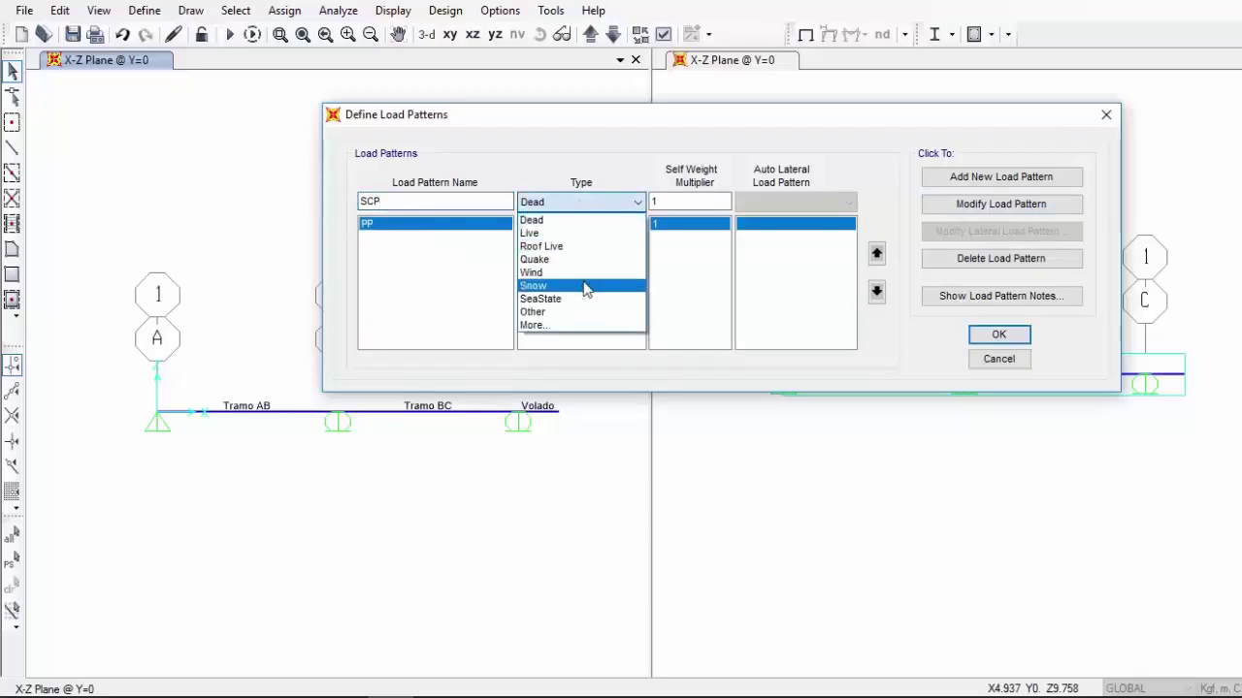
left_click(582, 326)
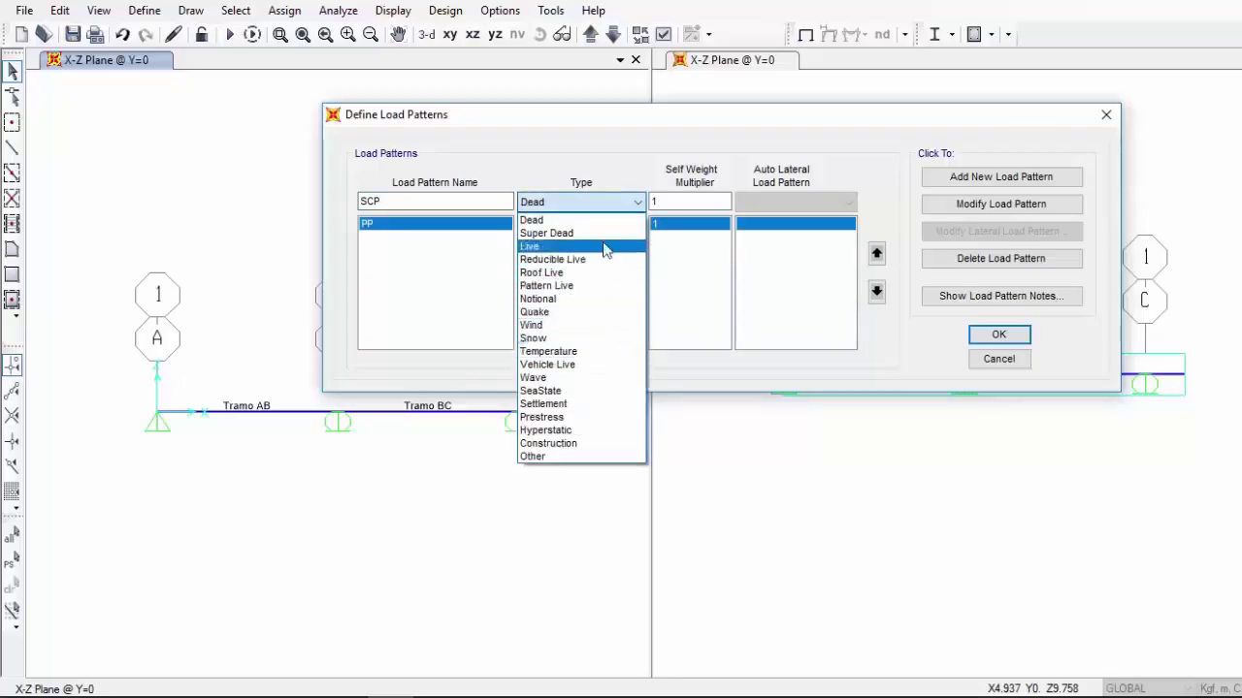
left_click(603, 243)
double_click(660, 201)
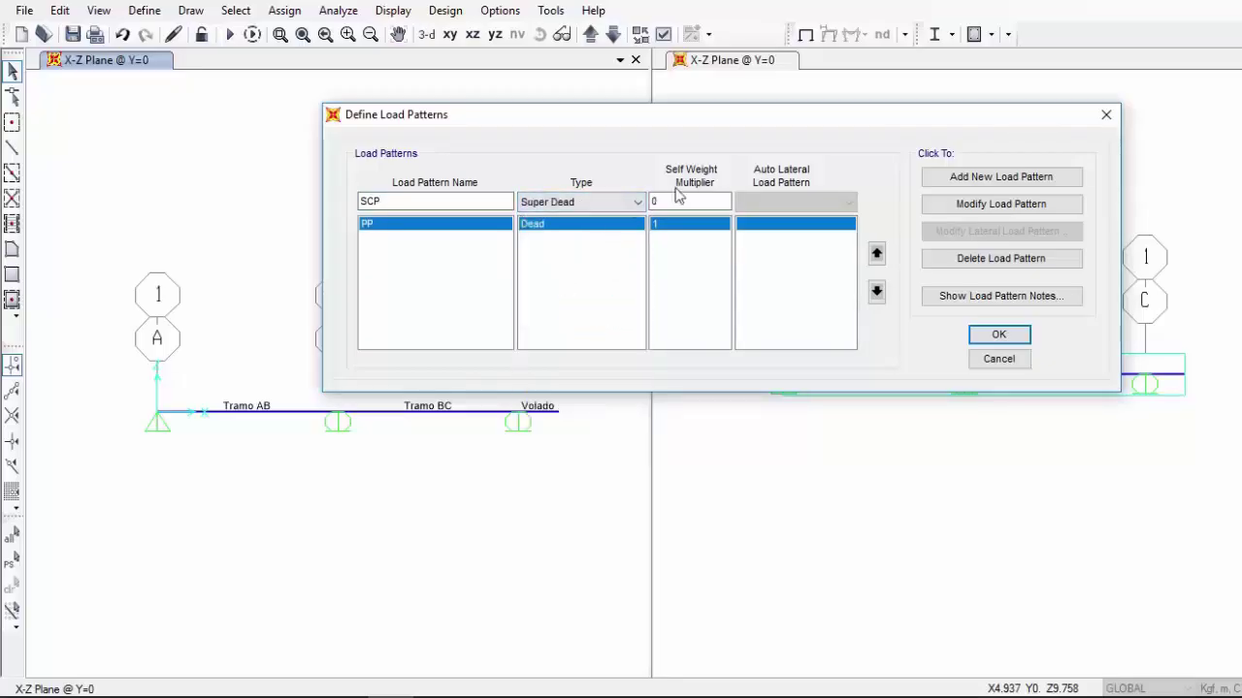
type("0")
left_click(677, 202)
left_click(943, 177)
Add a load pattern named CV of type Live with a self weight multiplier of 0 and accept the load pattern definitions
double_click(395, 197)
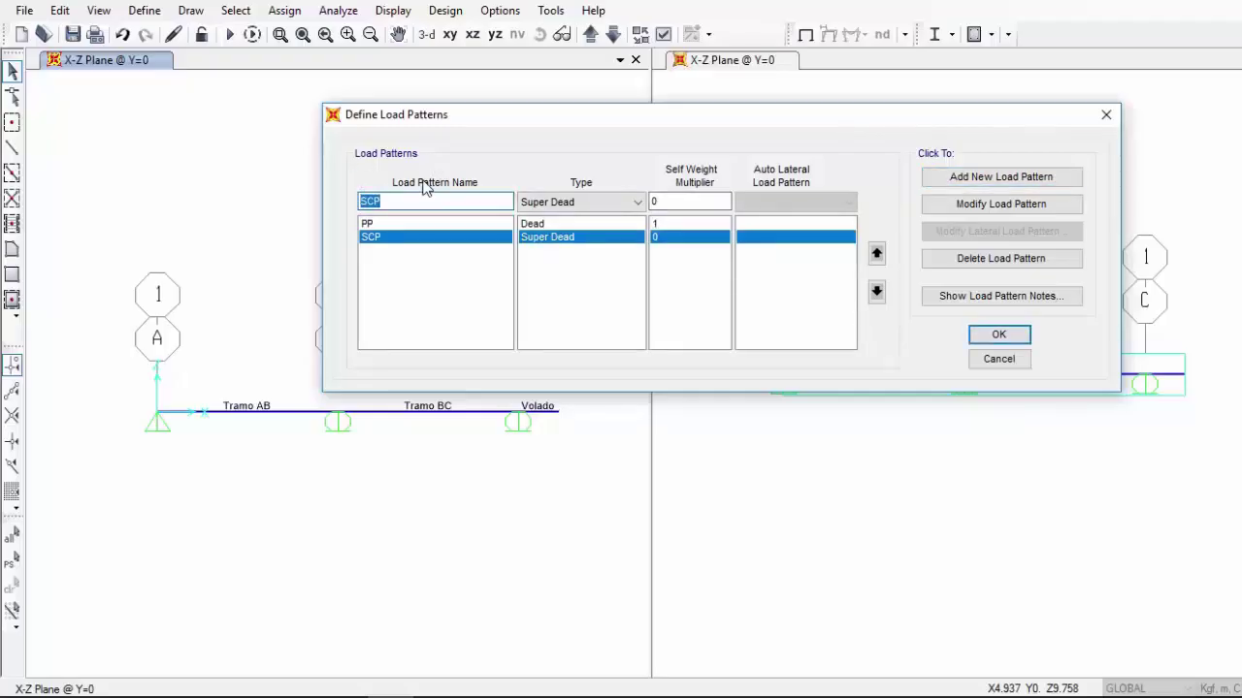
type("CV")
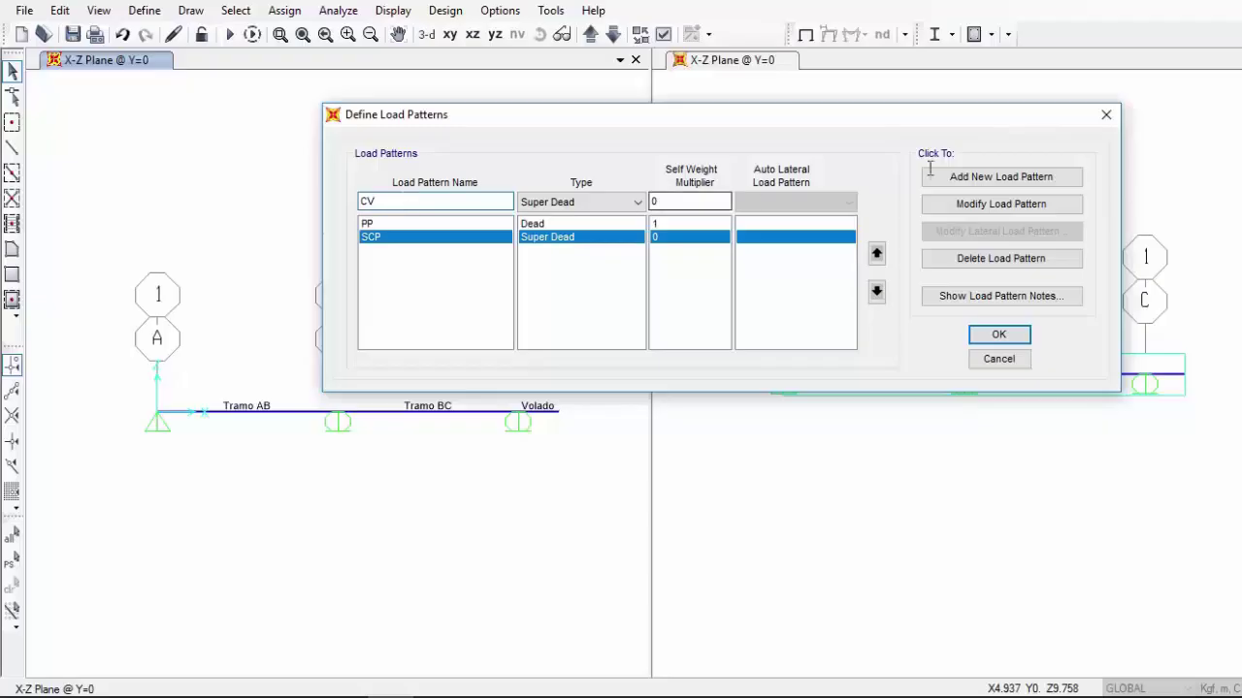
left_click(990, 177)
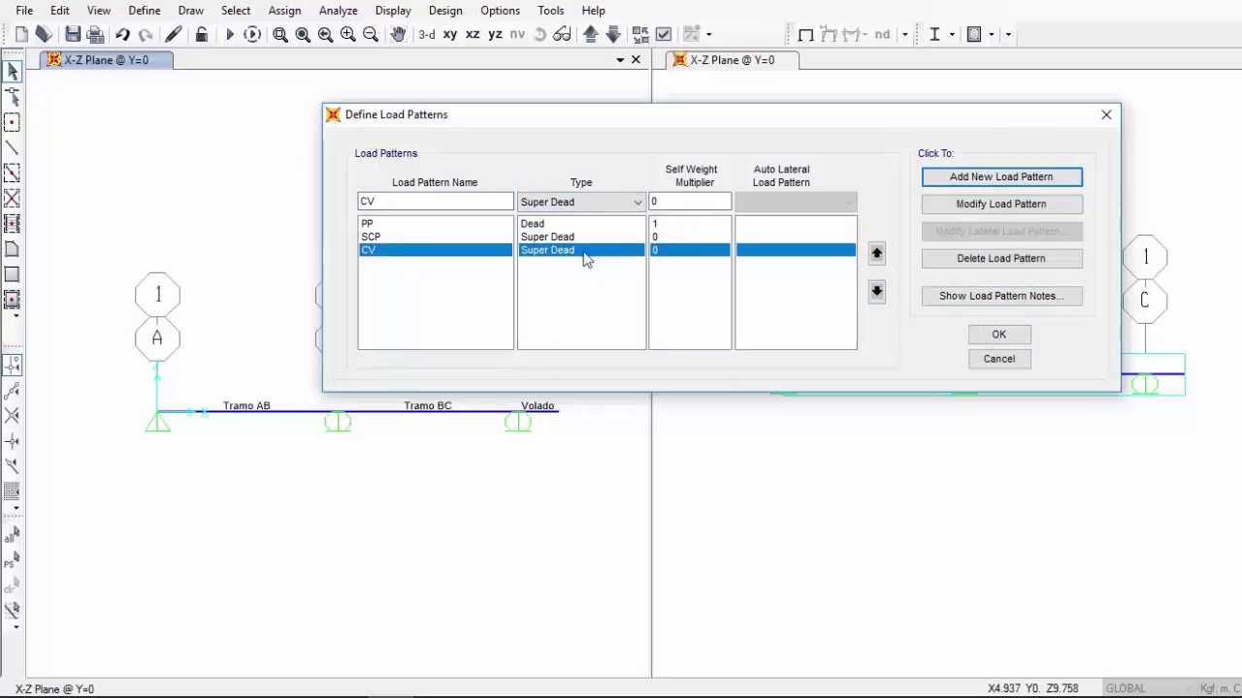
left_click(611, 206)
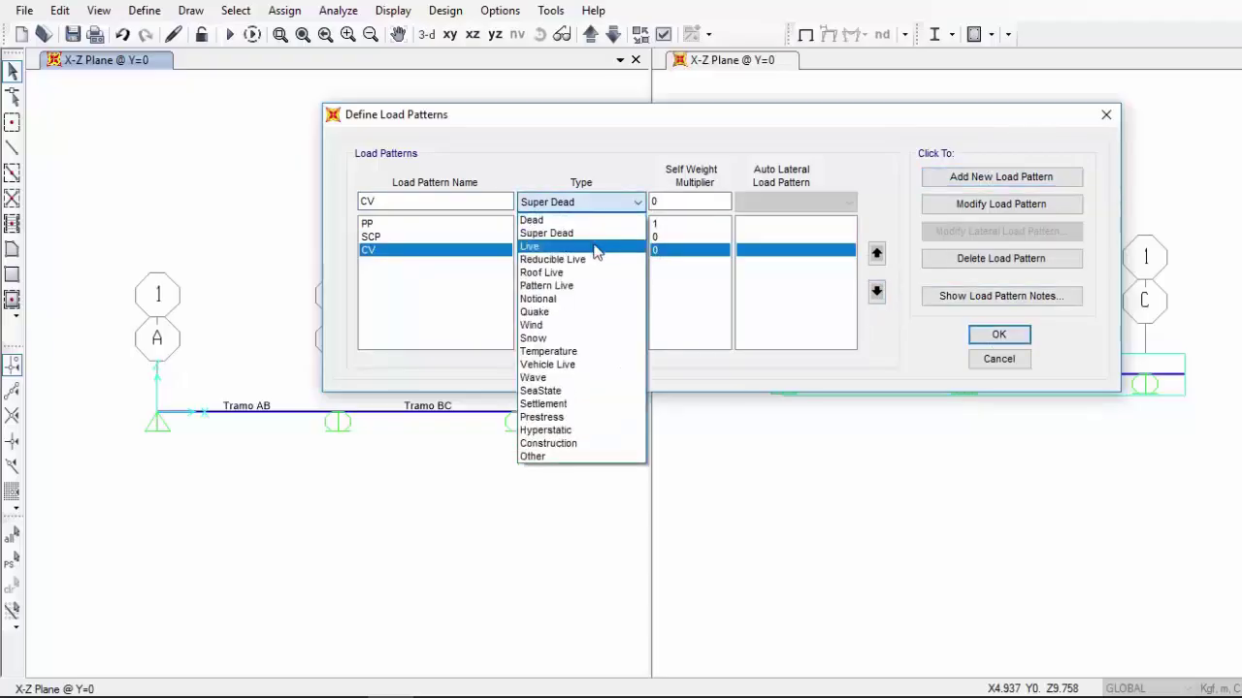
left_click(595, 249)
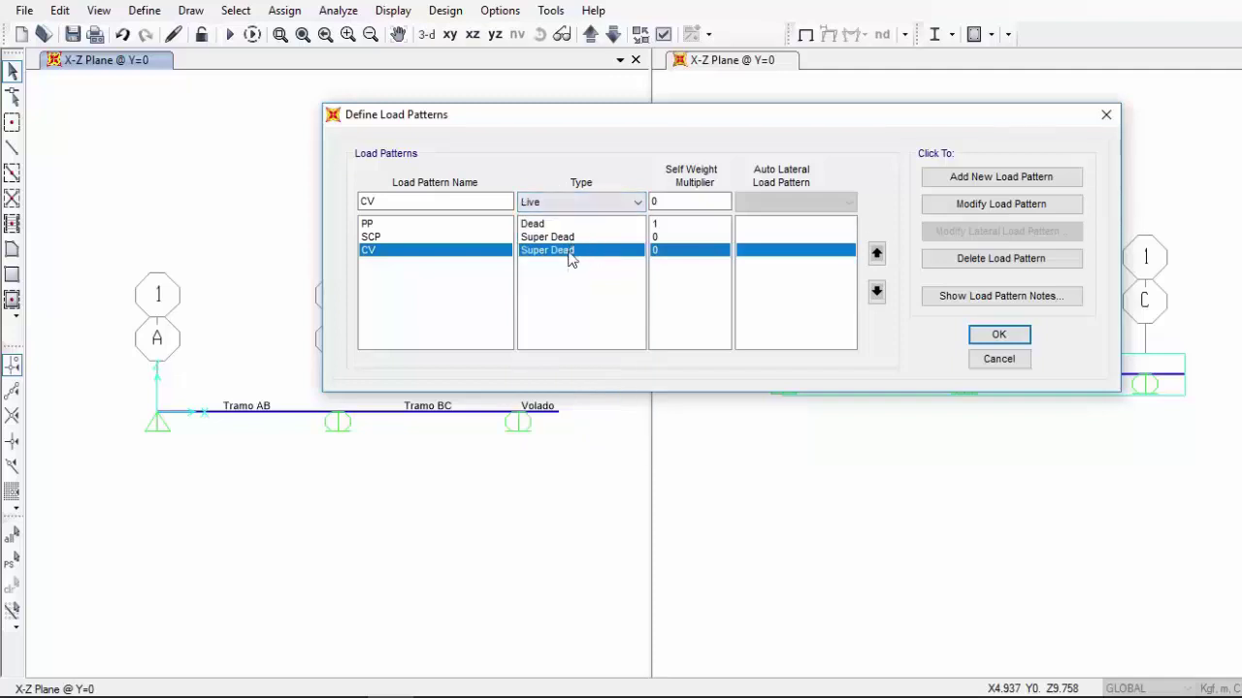
left_click(933, 203)
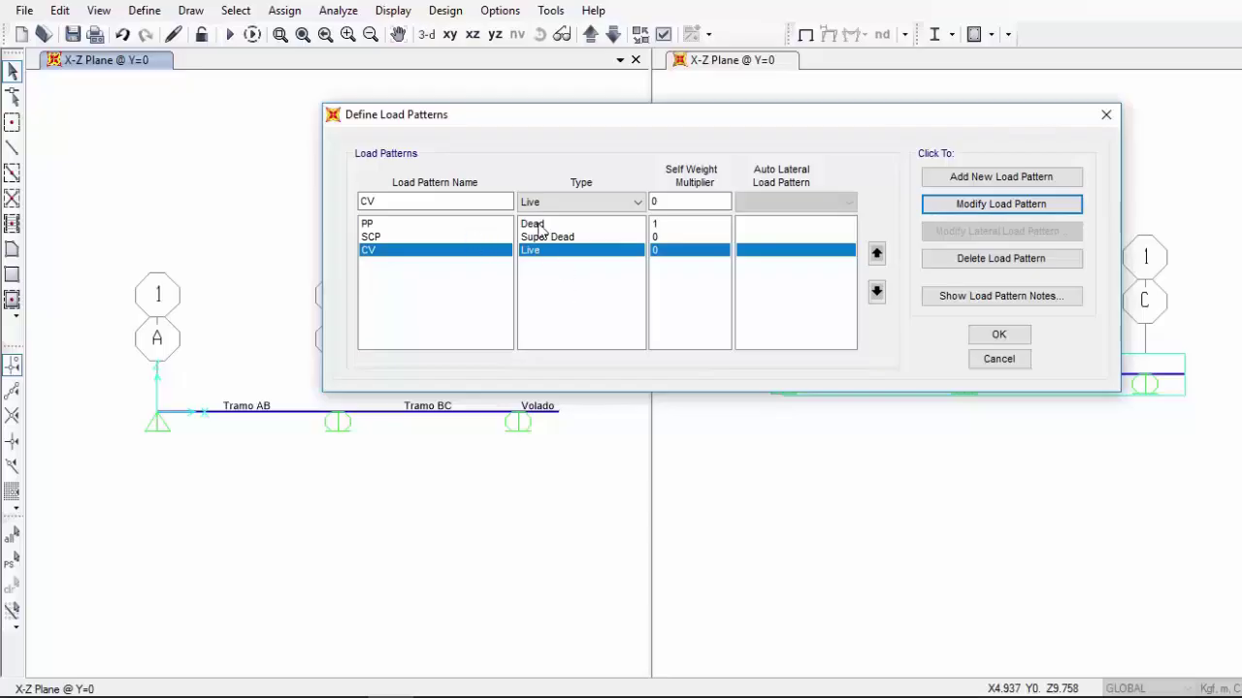
left_click(599, 202)
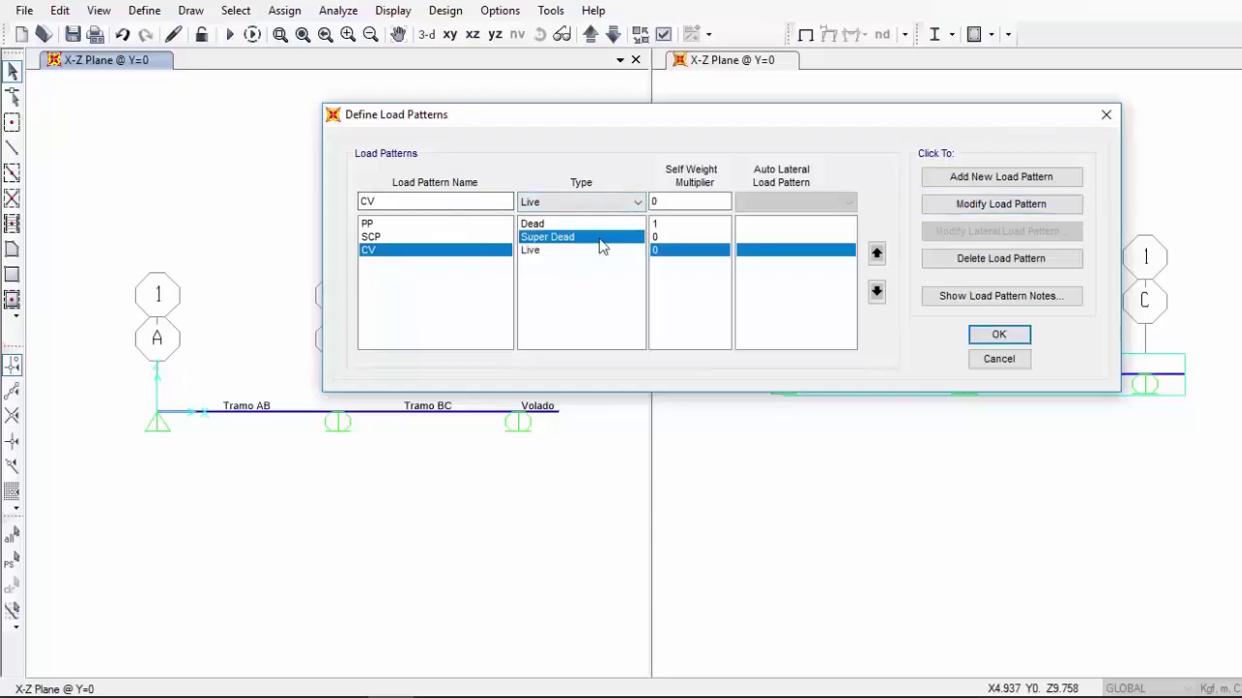
left_click(599, 240)
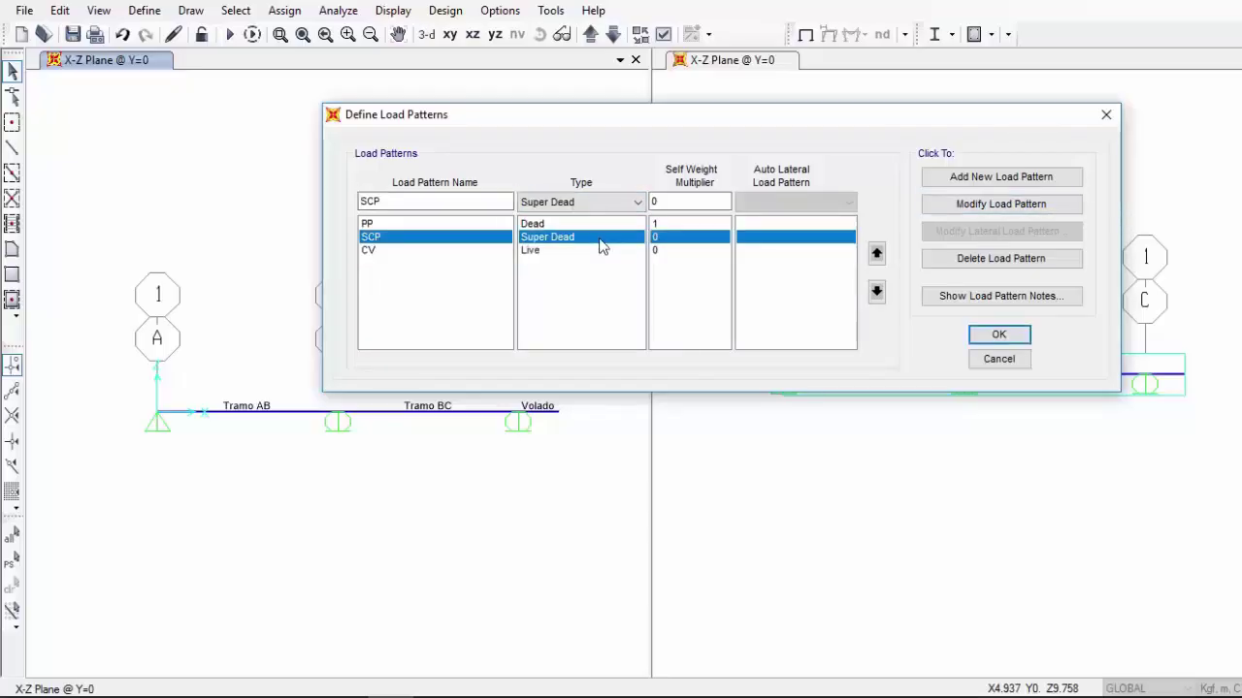
left_click(377, 252)
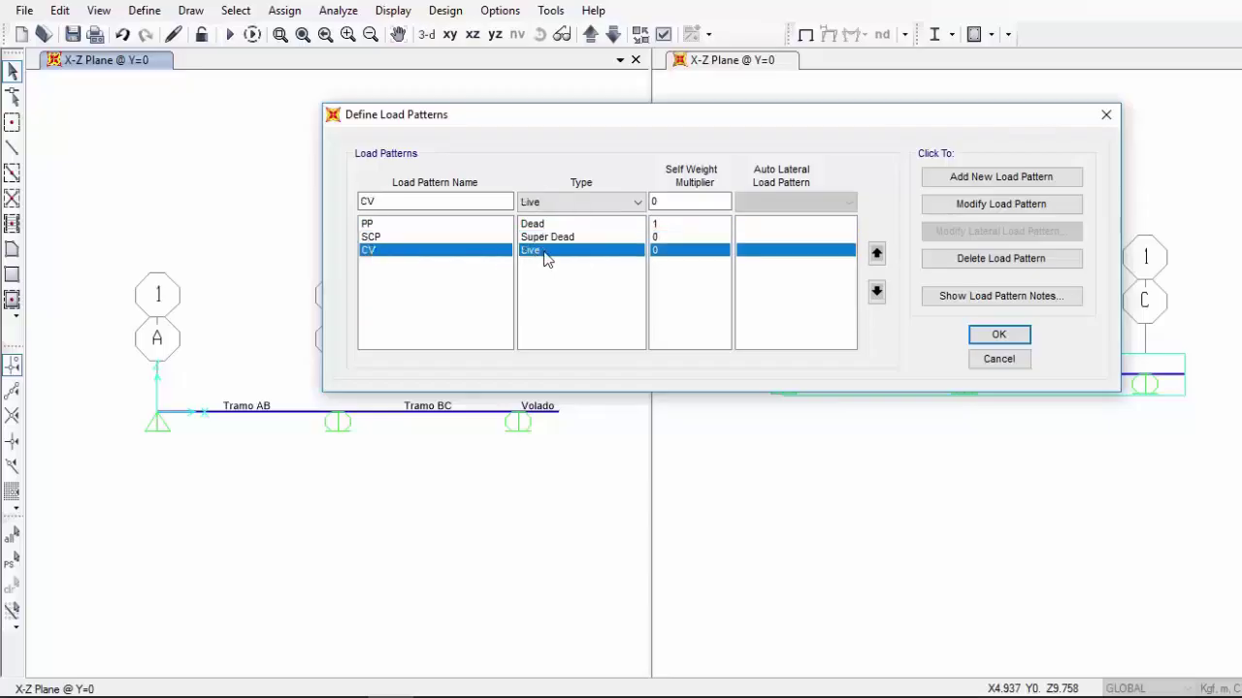
left_click(999, 335)
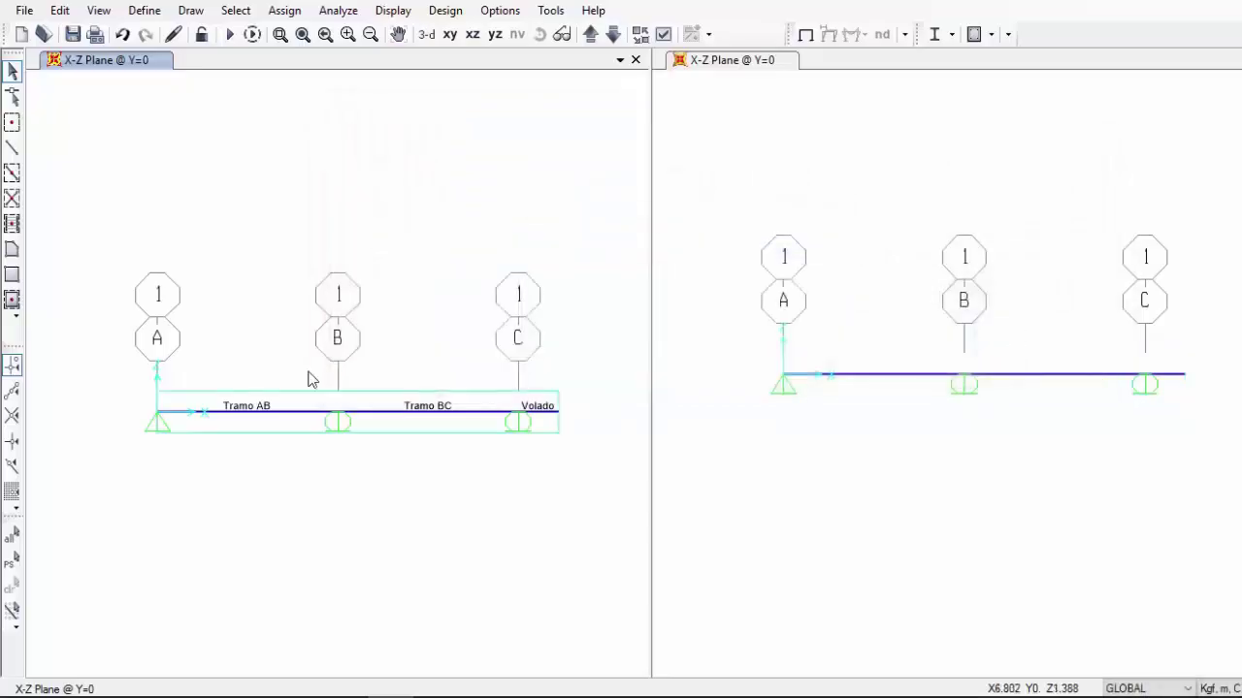
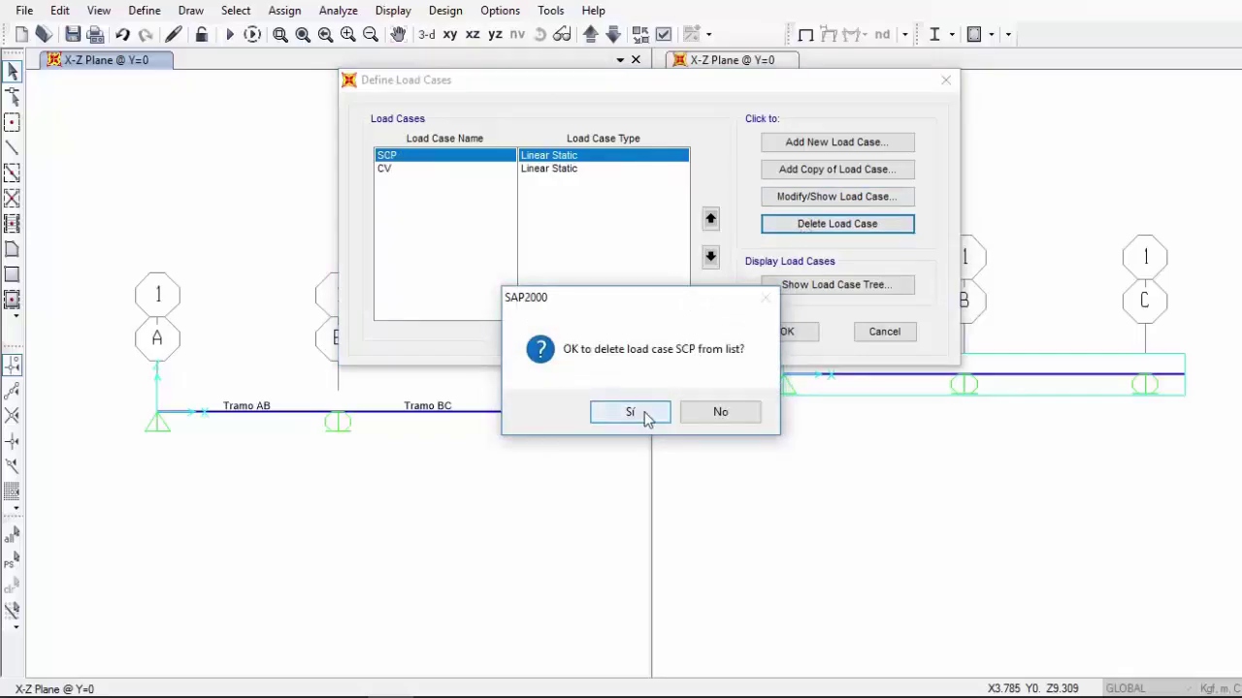
Delete the SCP load case from the load case list and check the data of the CV load case
left_click(631, 411)
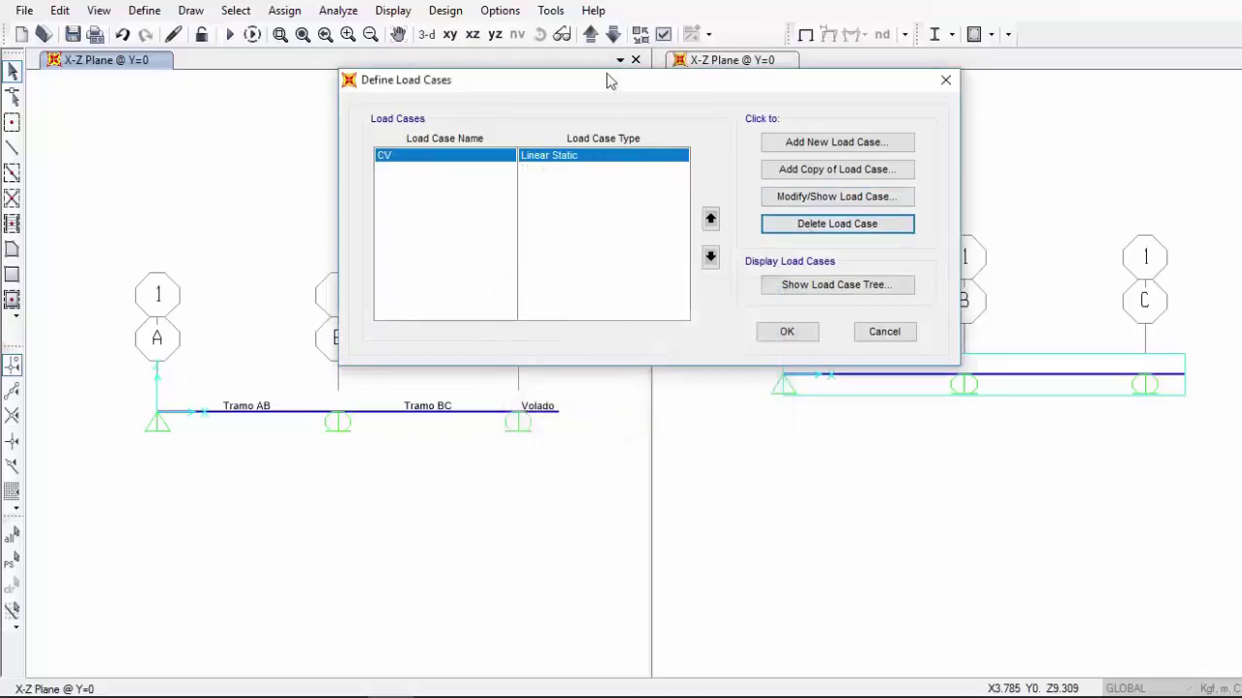
left_click_drag(607, 79, 593, 141)
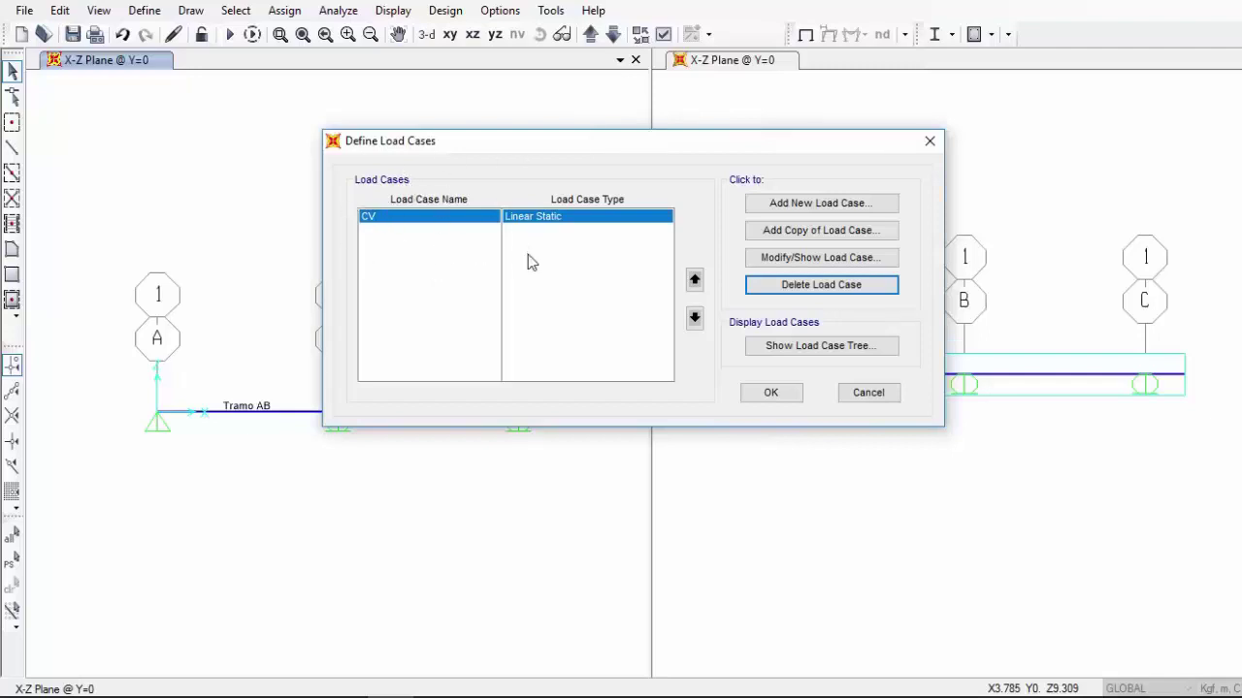
left_click(766, 260)
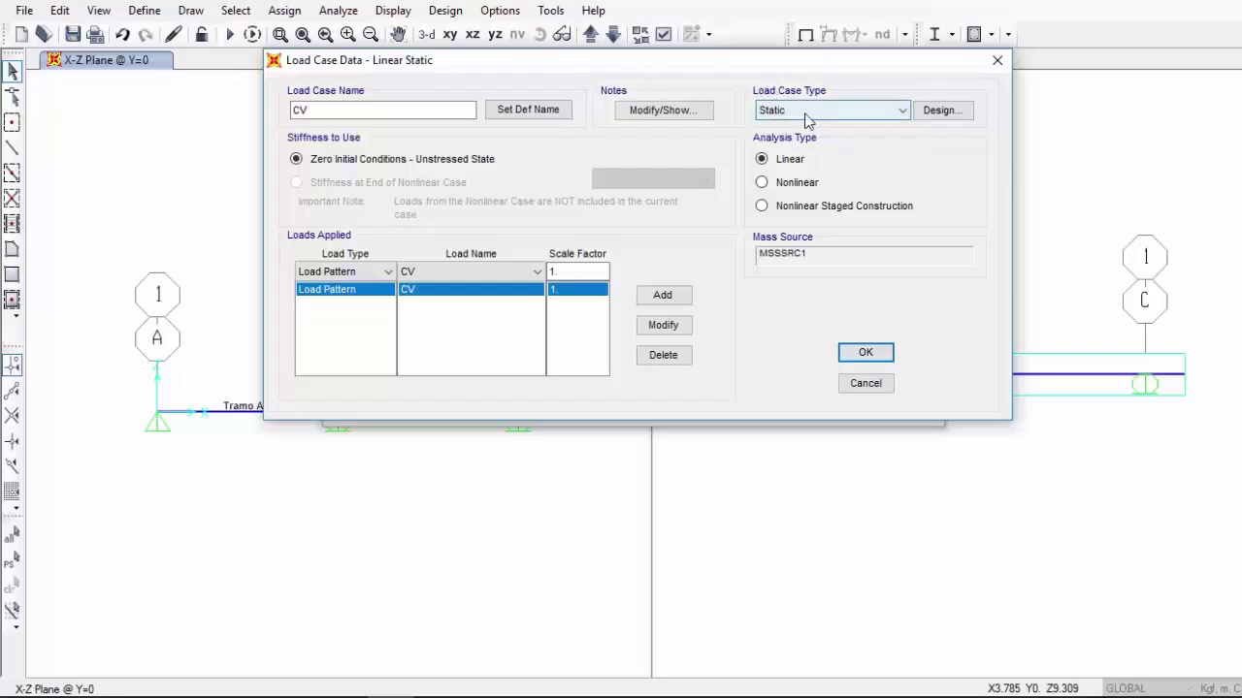
left_click(873, 355)
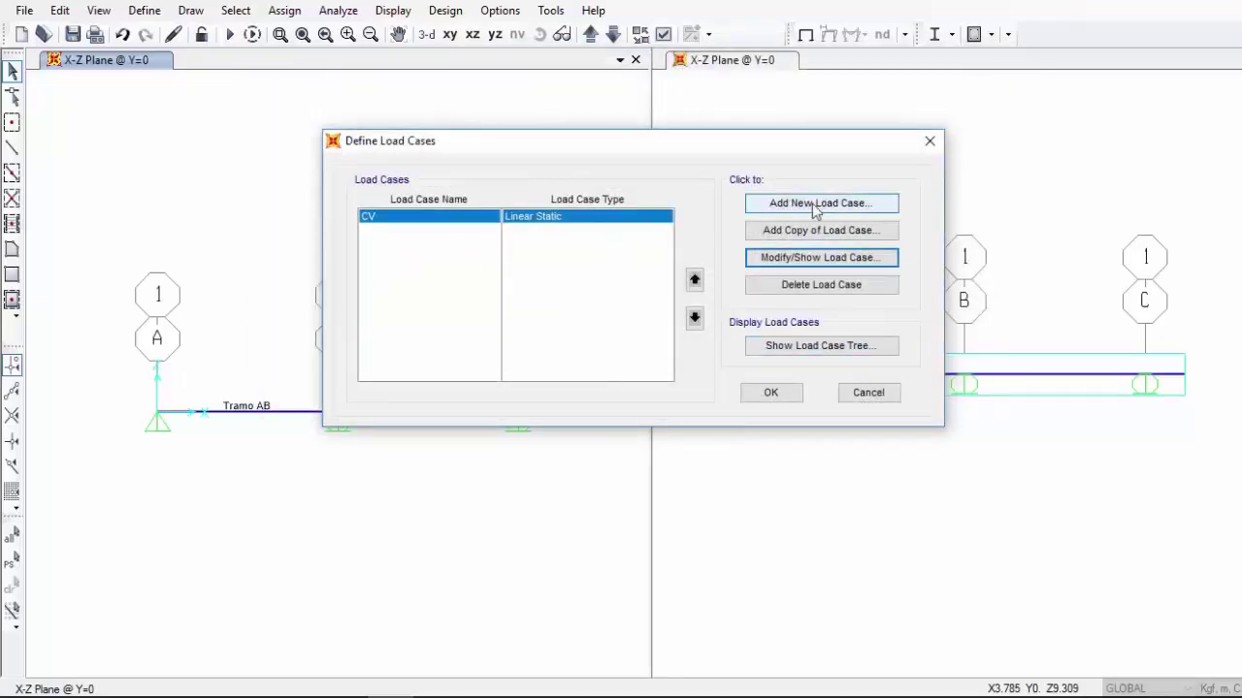
Start a new linear static load case named CP
left_click(823, 203)
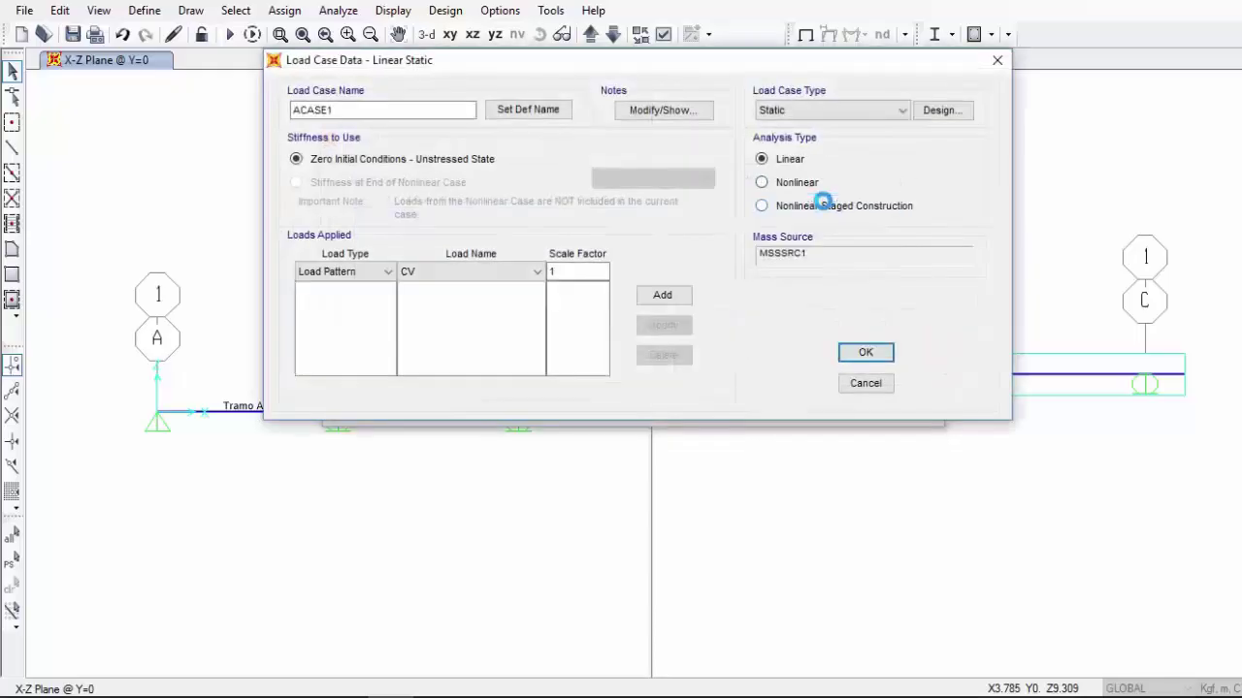
double_click(417, 109)
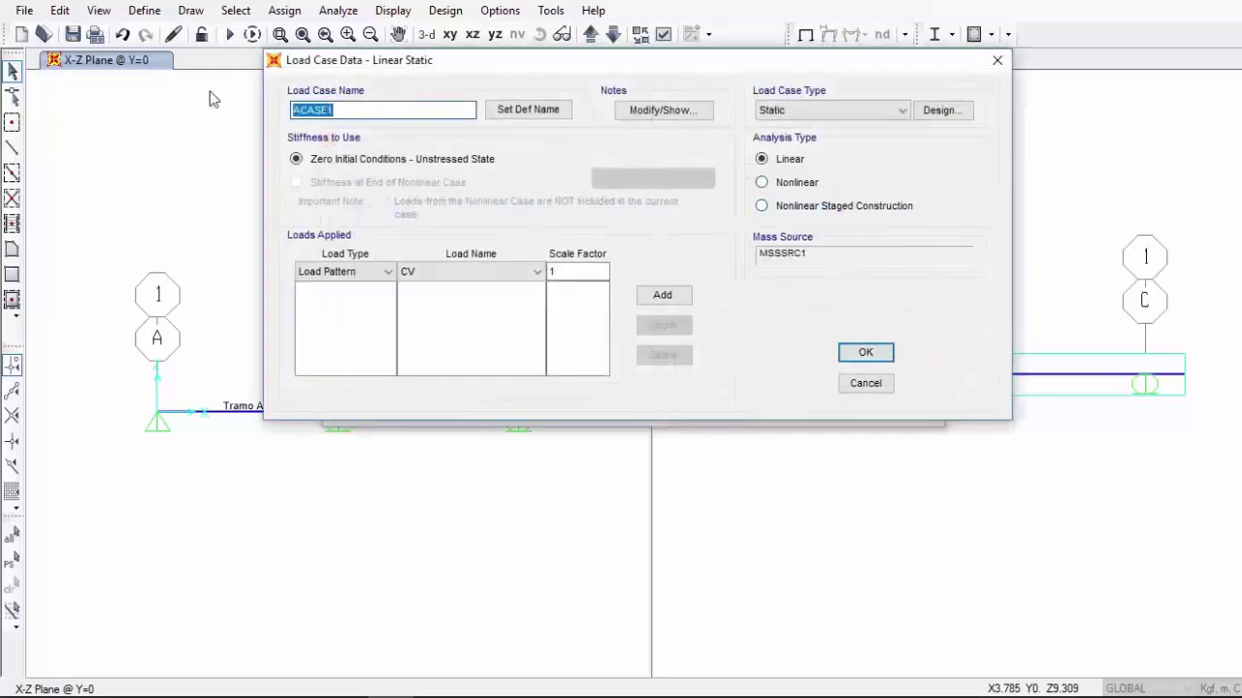
key("BackSpace")
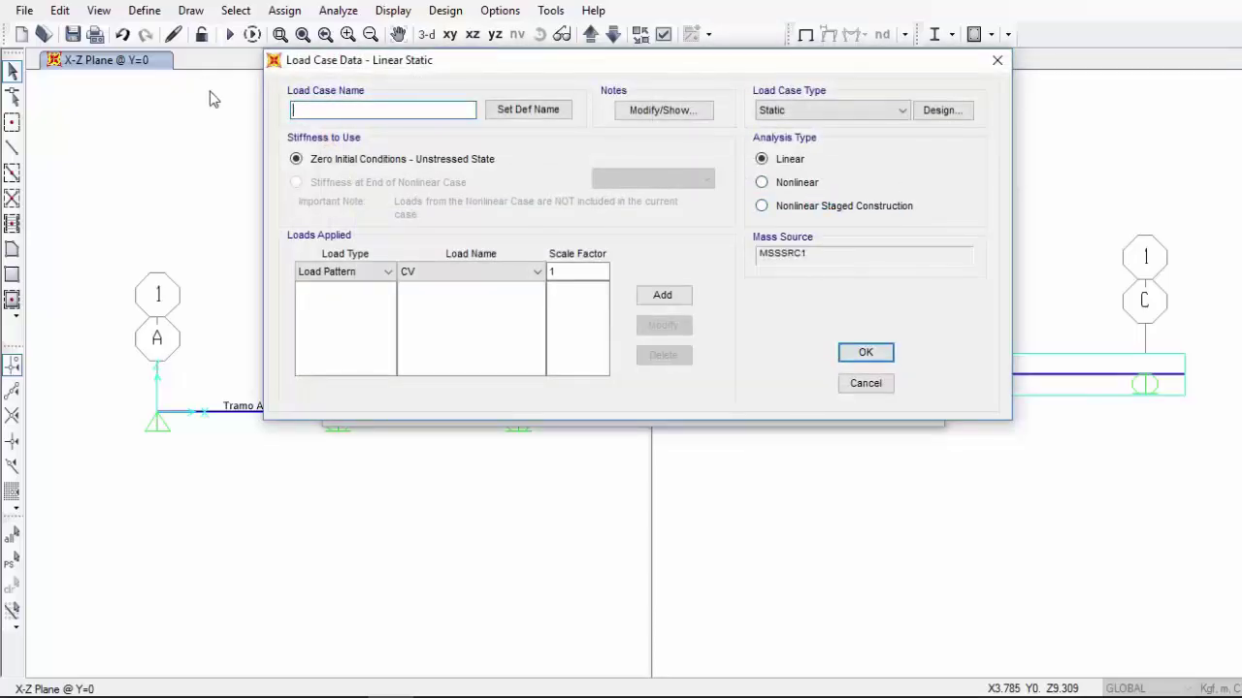
type("CP")
left_click(816, 113)
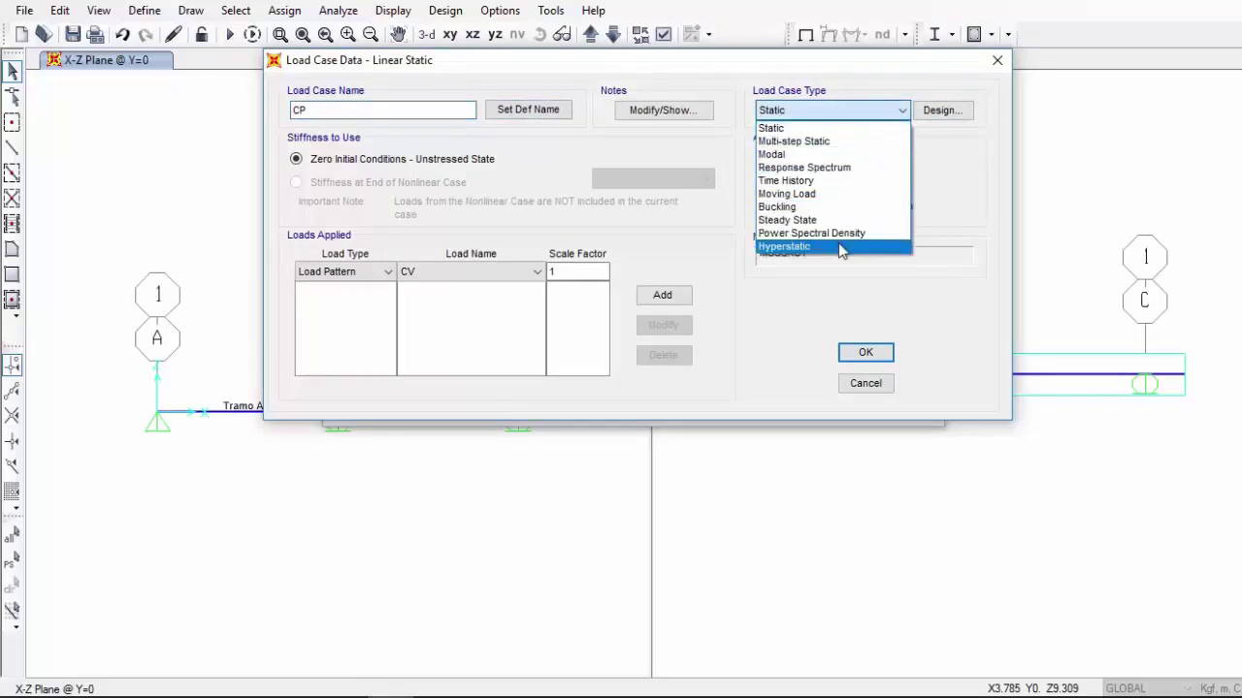
left_click(874, 129)
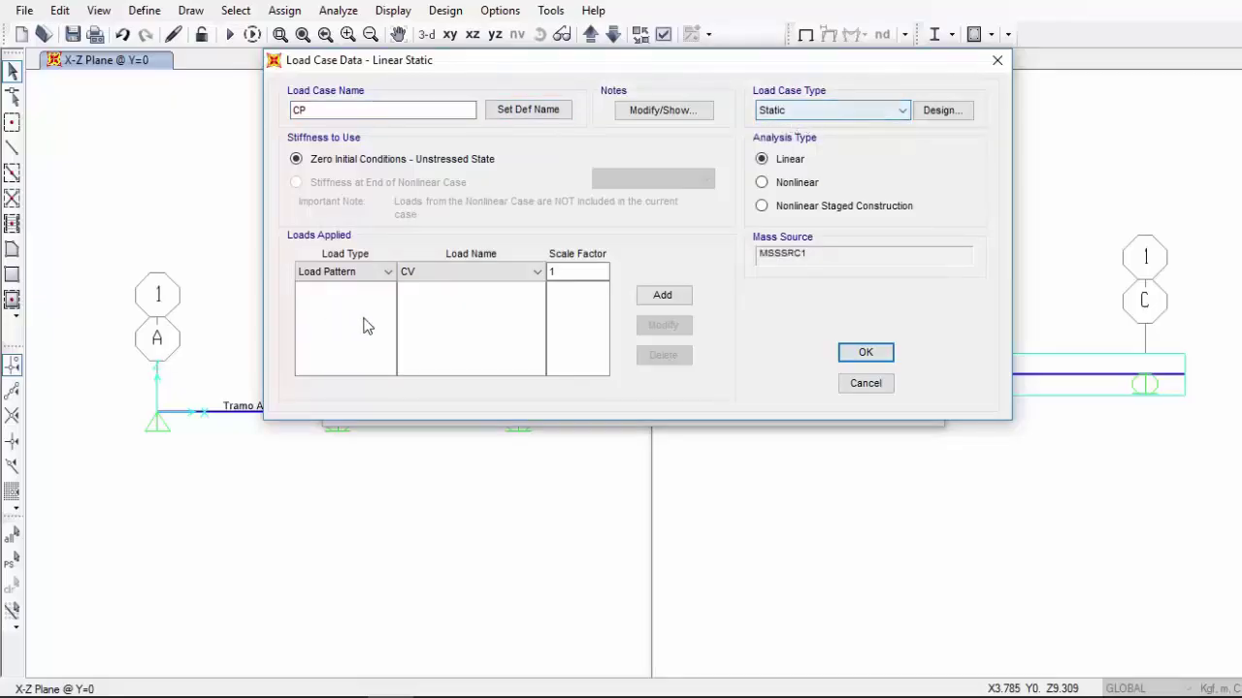
Apply load patterns PP and SCP to the CP load case, each with a scale factor of 1, and accept the load cases
left_click(446, 273)
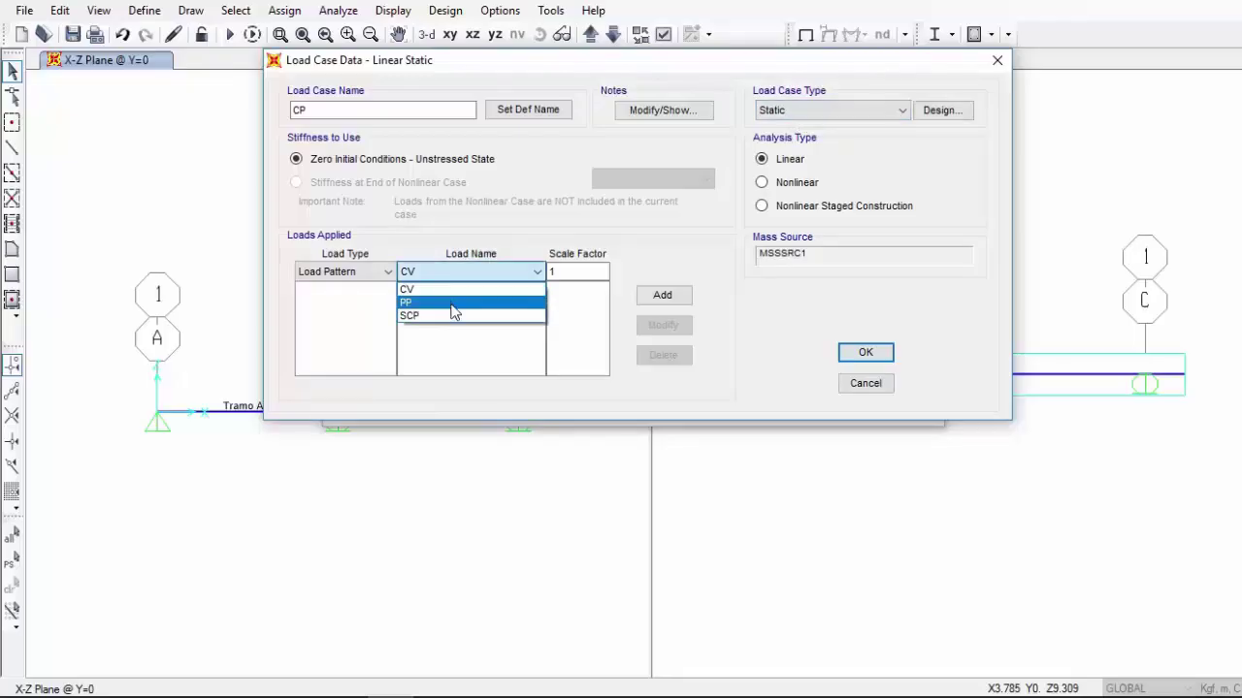
left_click(452, 302)
left_click(660, 295)
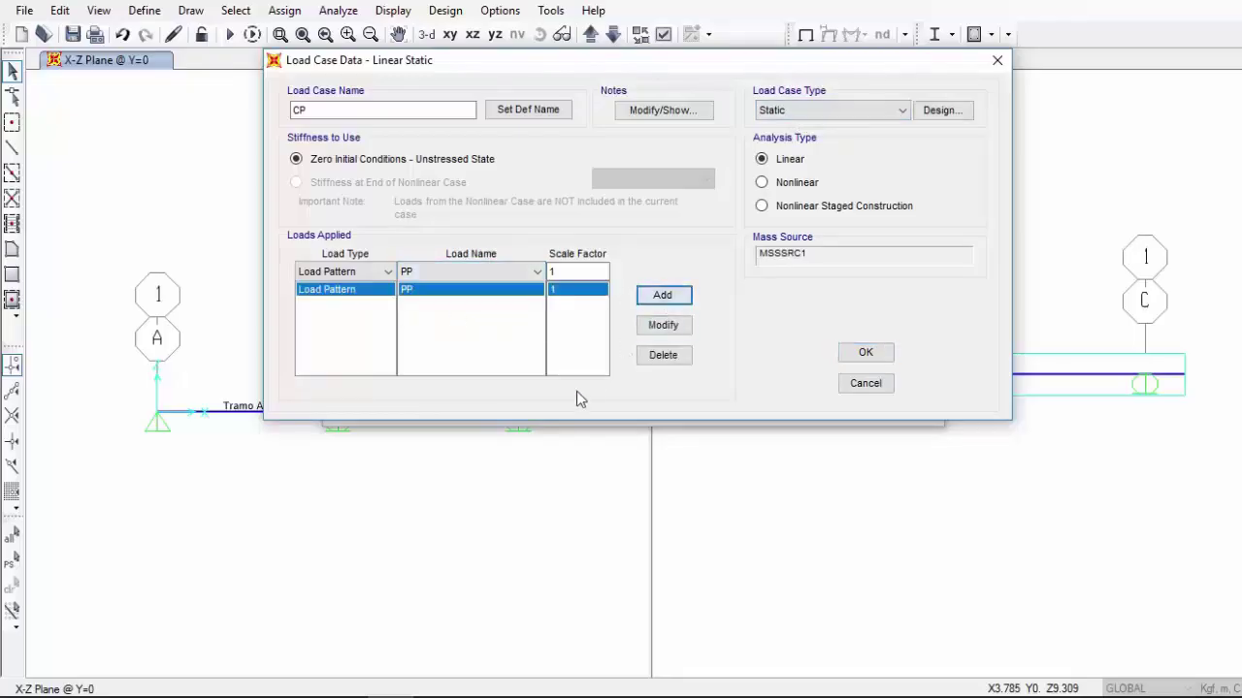
left_click(492, 269)
left_click(446, 314)
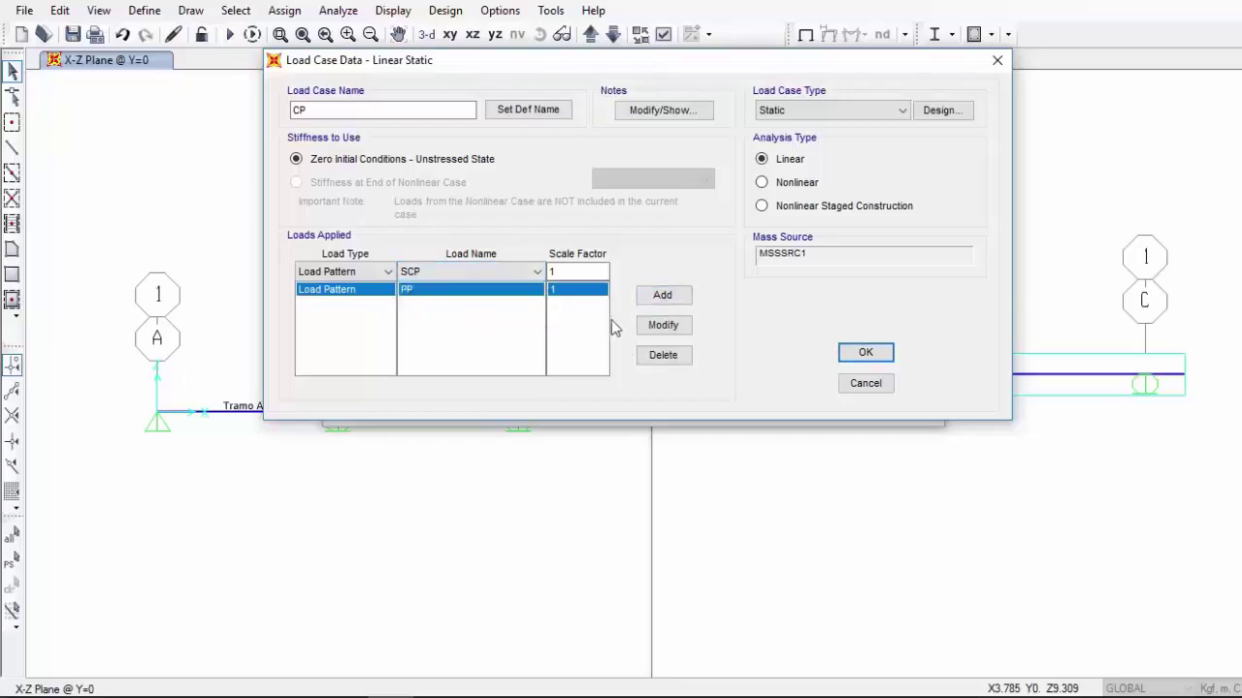
left_click(648, 298)
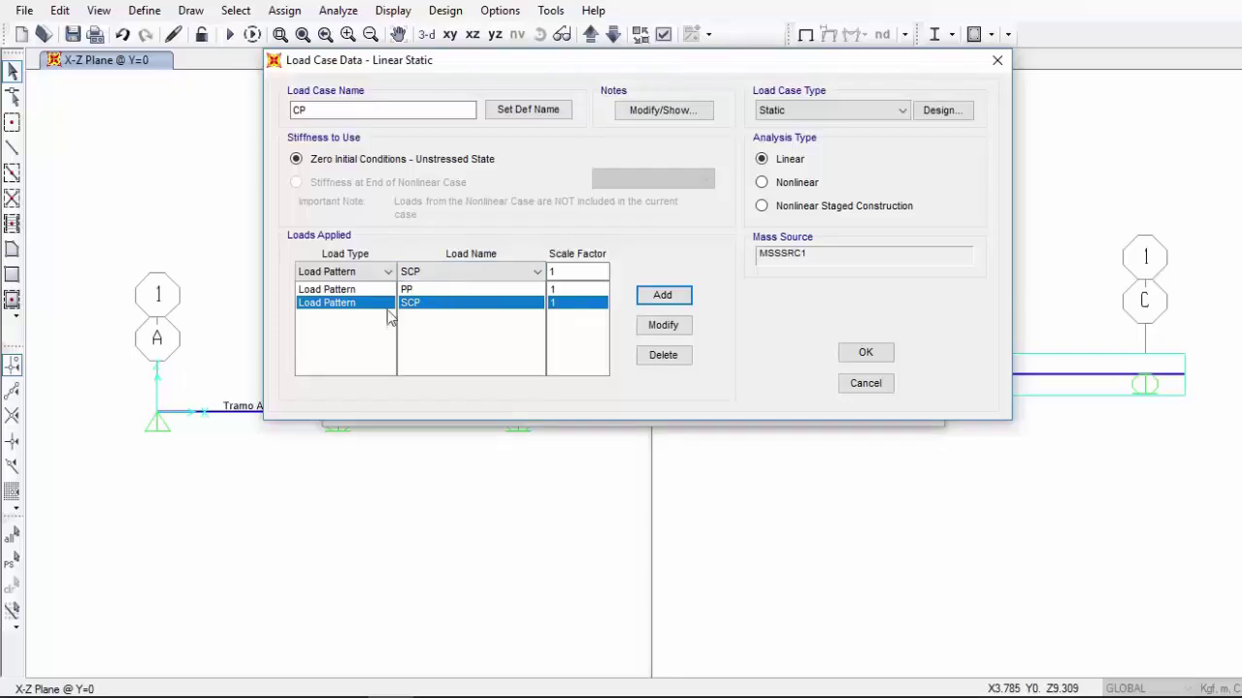
double_click(300, 110)
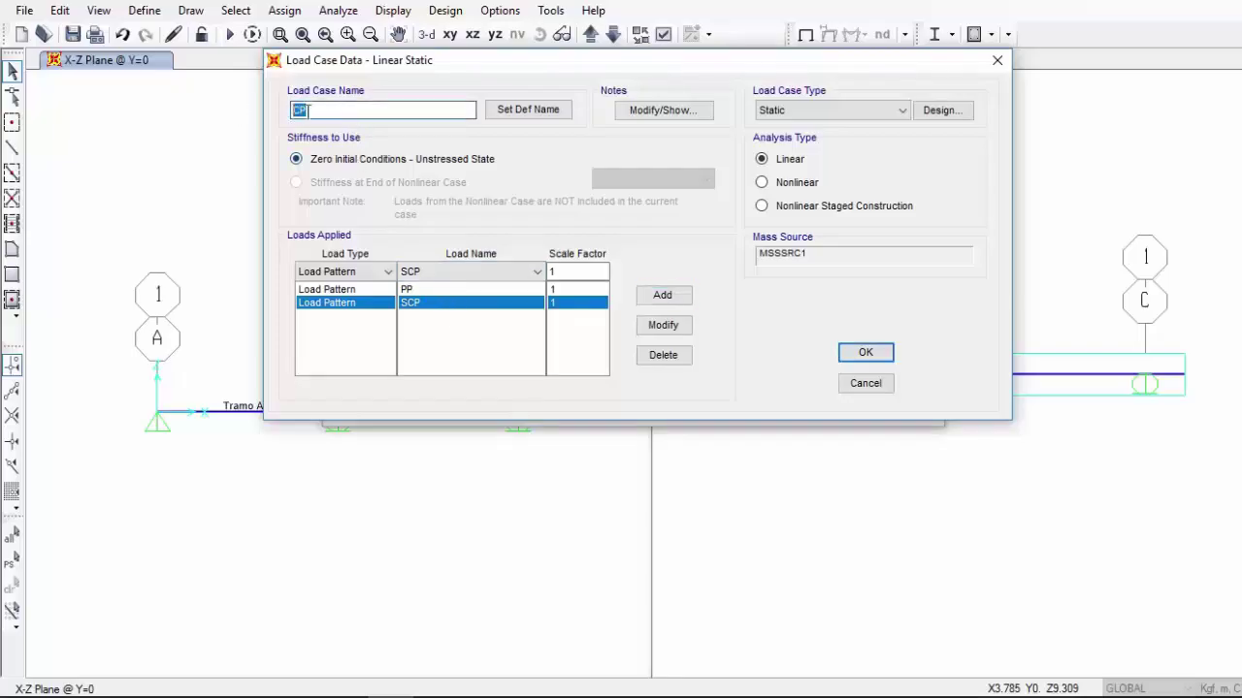
left_click(866, 354)
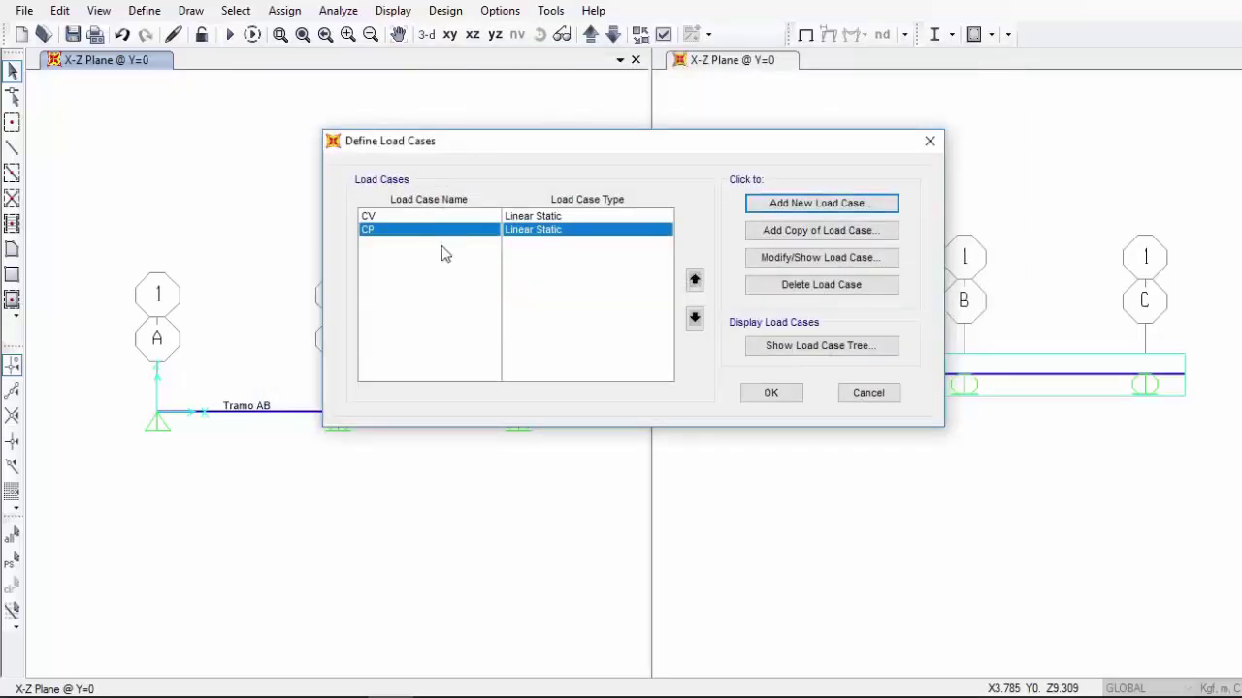
left_click(766, 393)
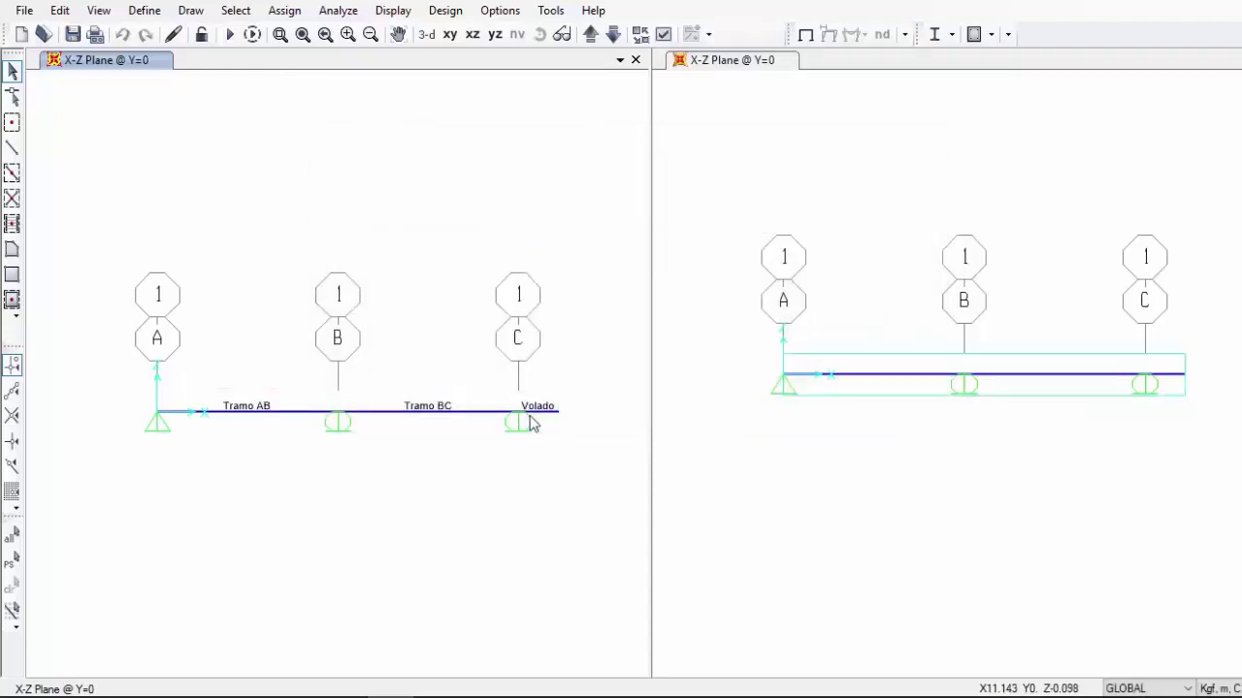
Start a new load combination named 1.2CP+1.6CV with the combination type Linear Add
left_click(143, 10)
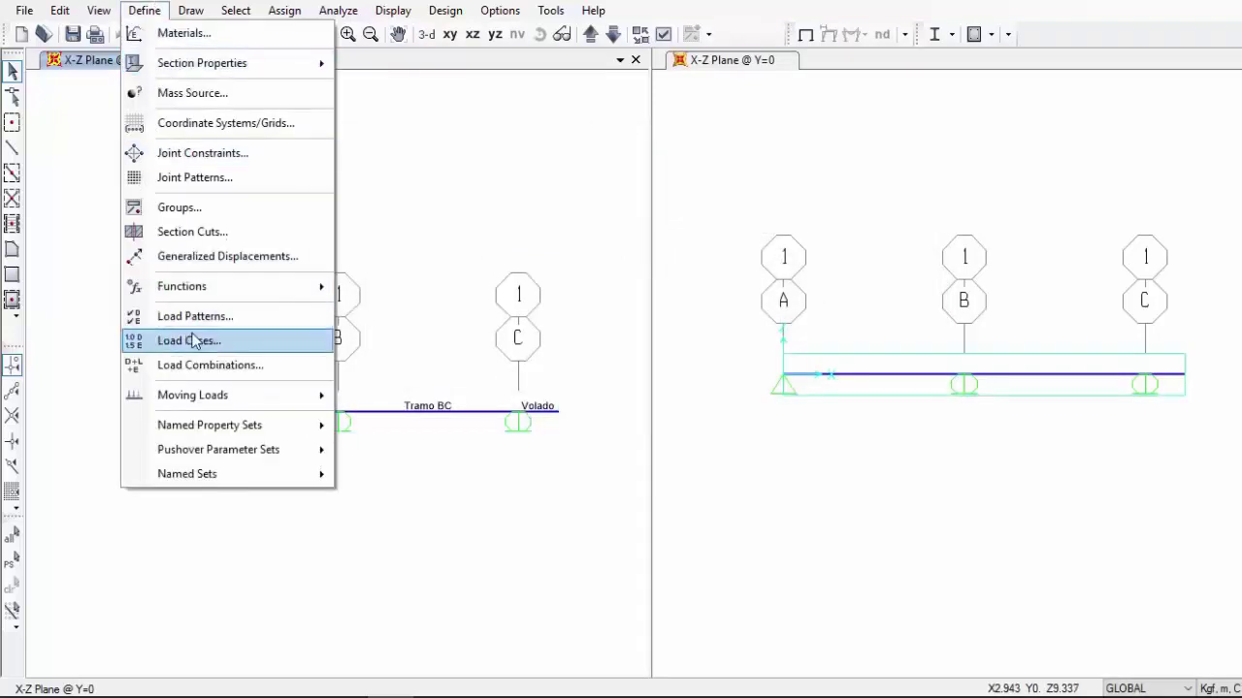
left_click(254, 374)
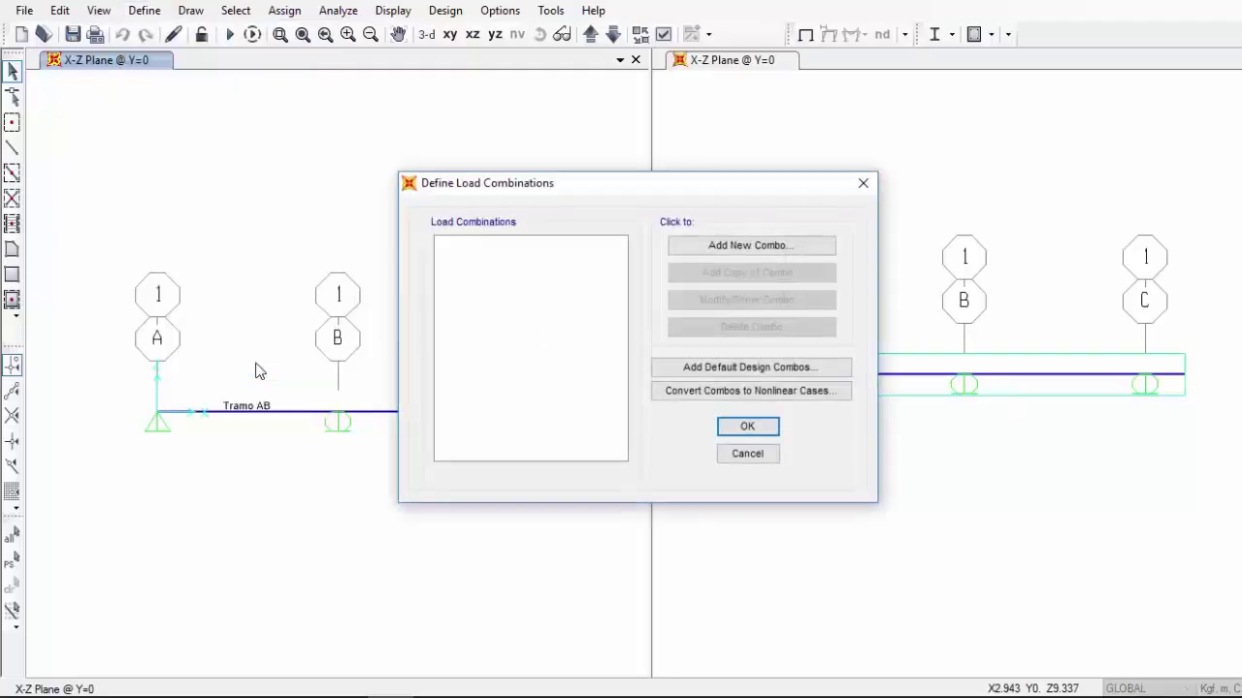
left_click(797, 249)
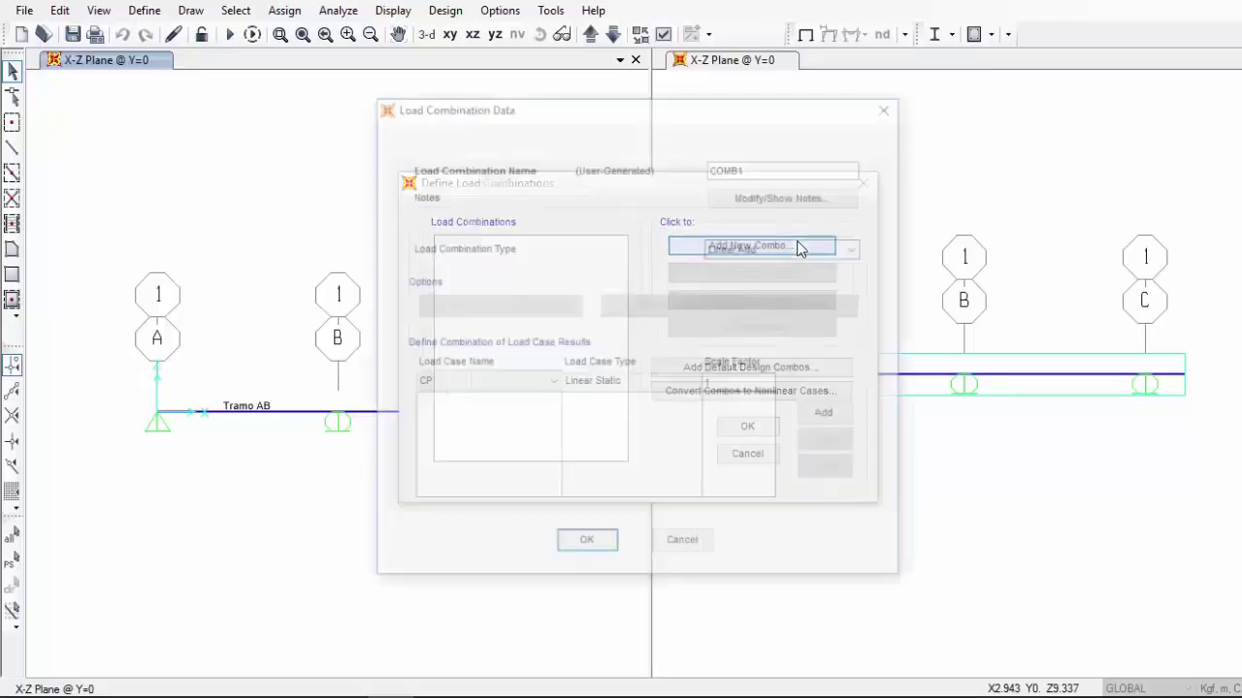
double_click(771, 167)
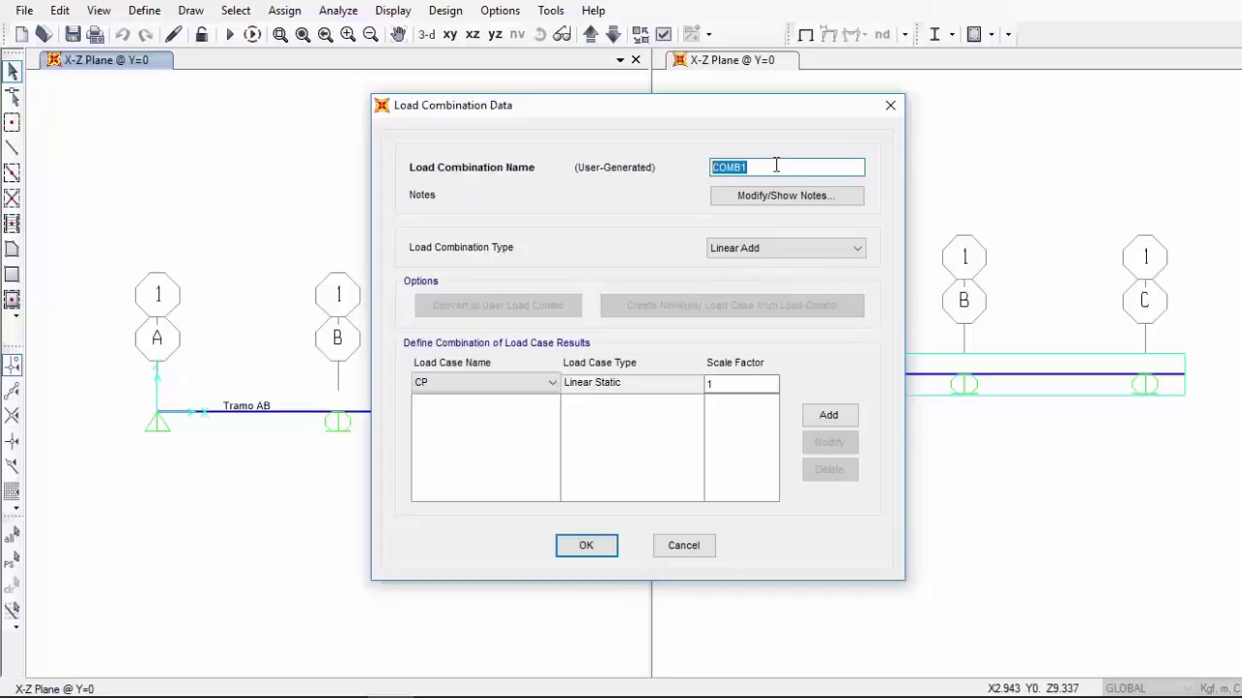
type("1.2CP+1.6CV")
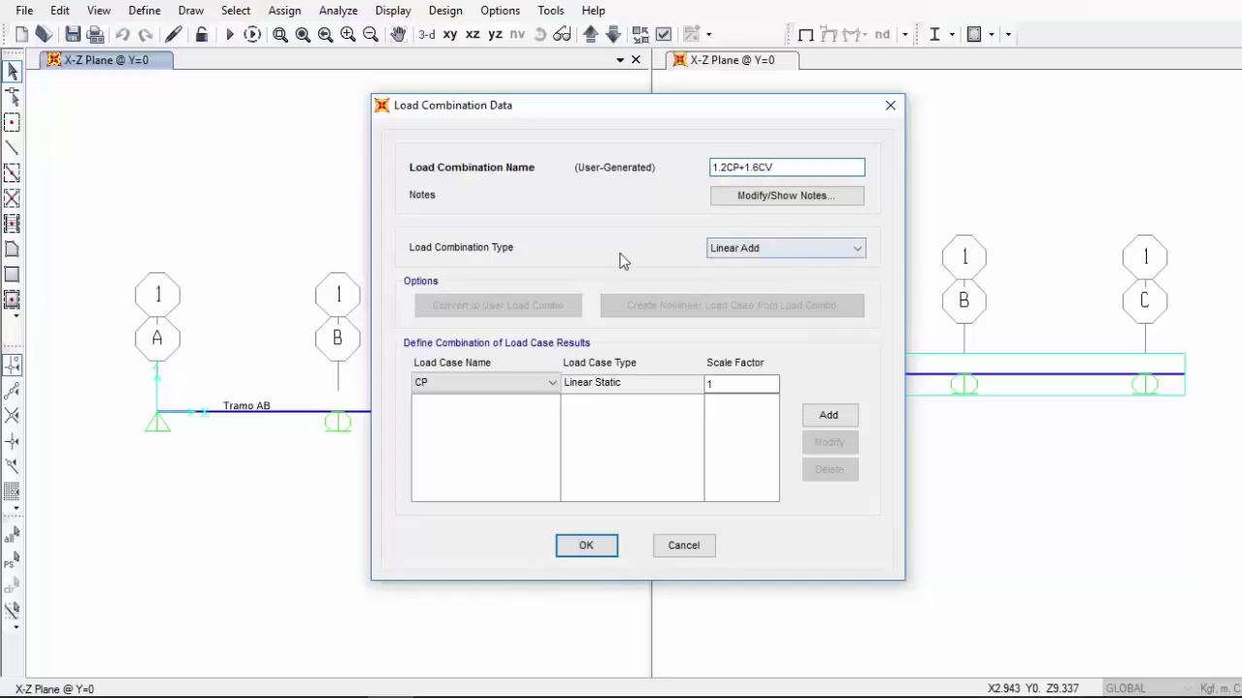
left_click(766, 250)
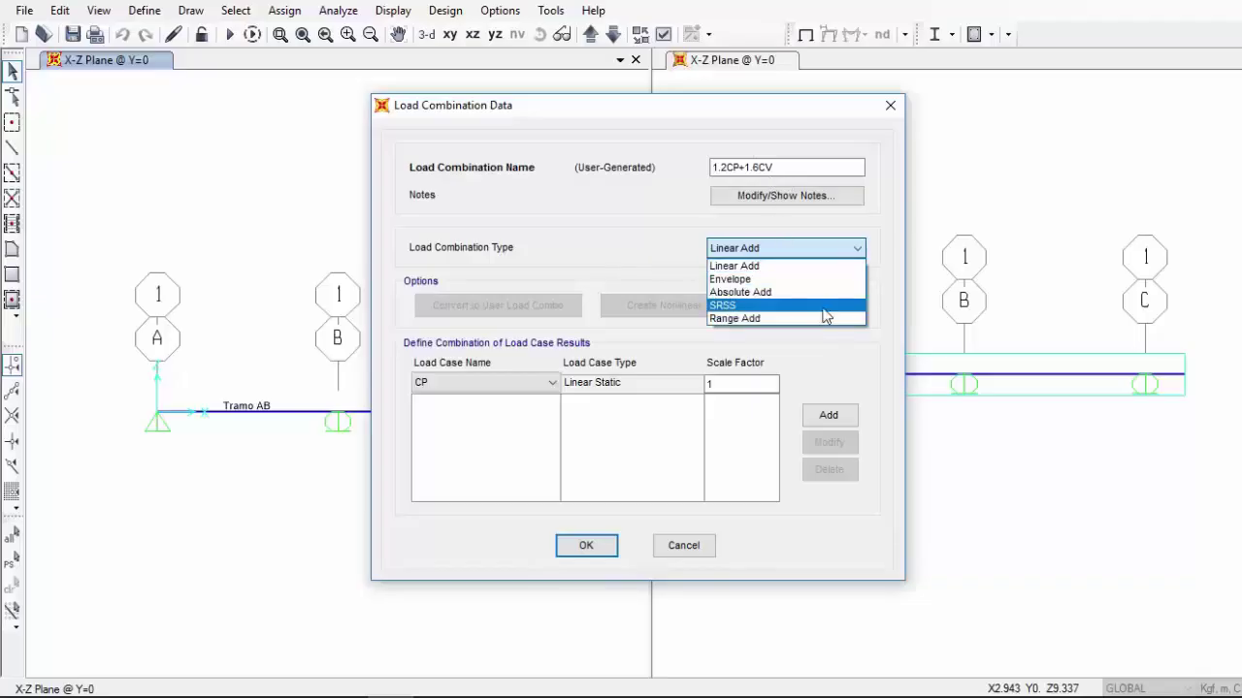
left_click(850, 254)
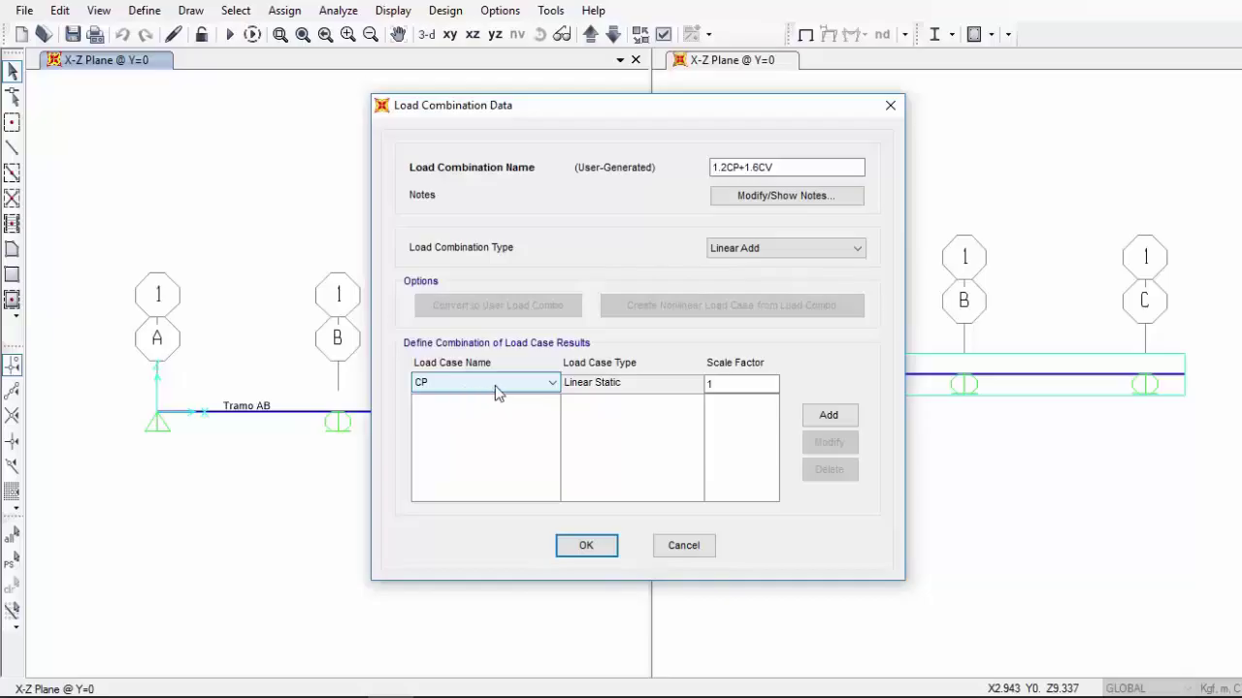
Add load case CP with scale factor 1.2 and CV with scale factor 1.6 to the combination, and accept the load combinations
left_click_drag(741, 386, 698, 378)
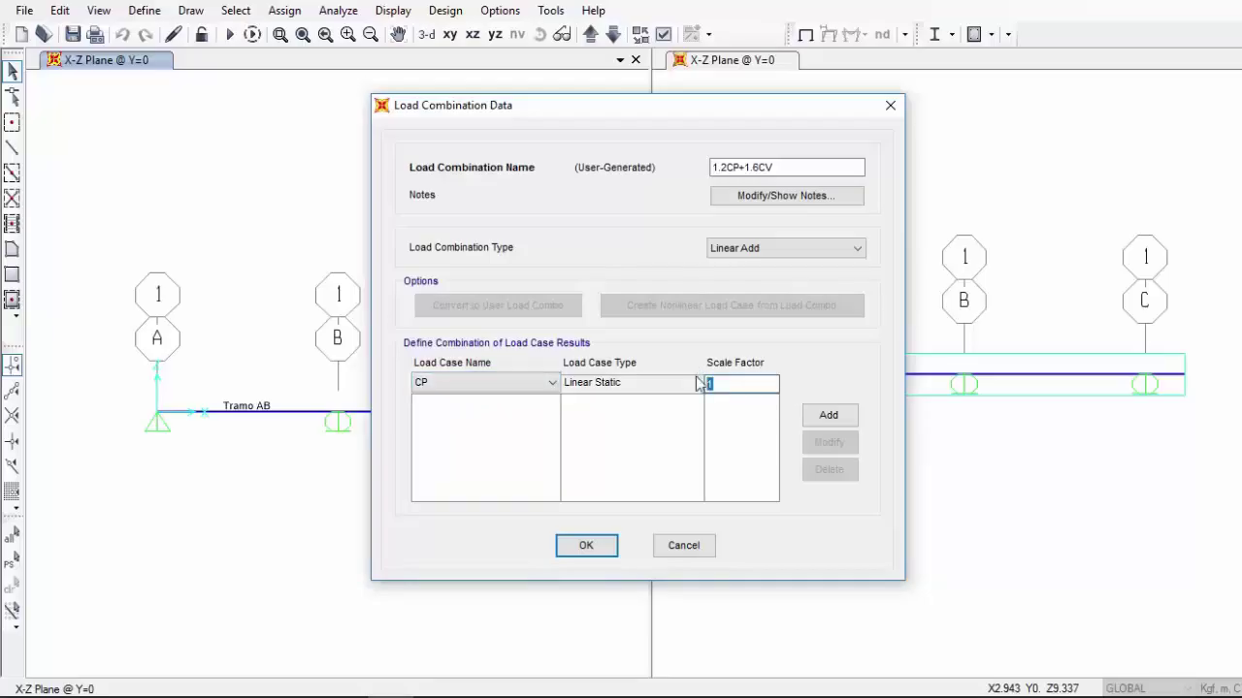
type("1.2")
left_click(812, 421)
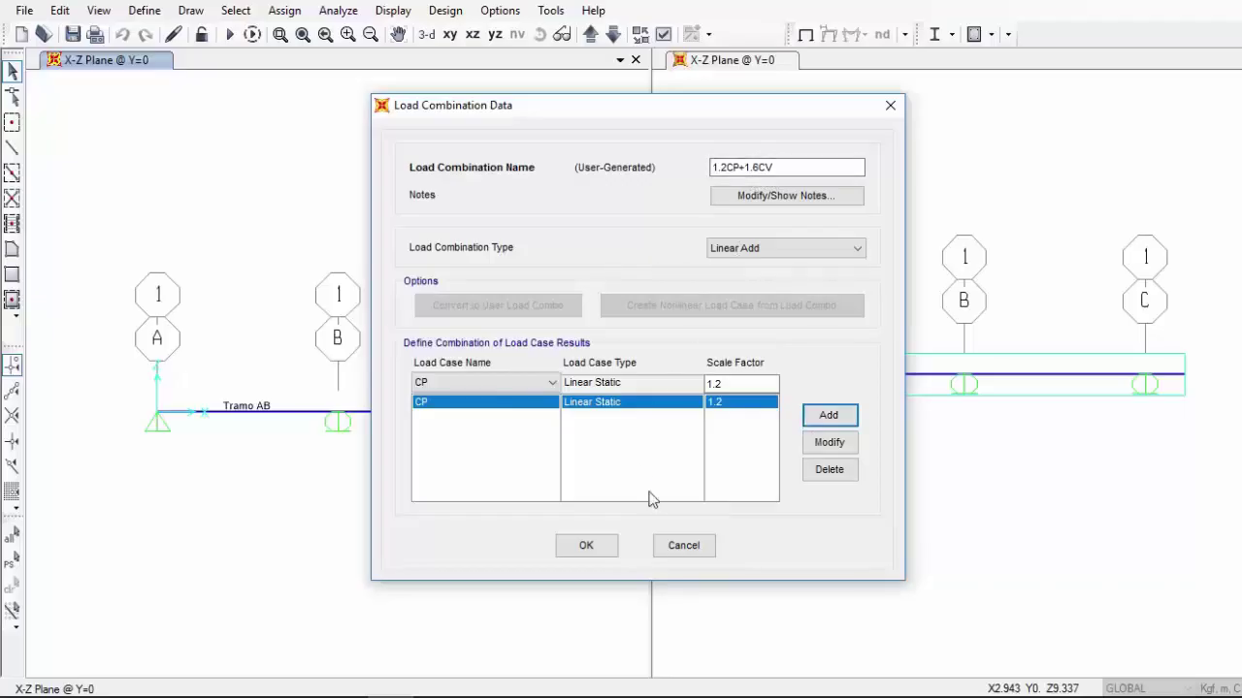
left_click(539, 384)
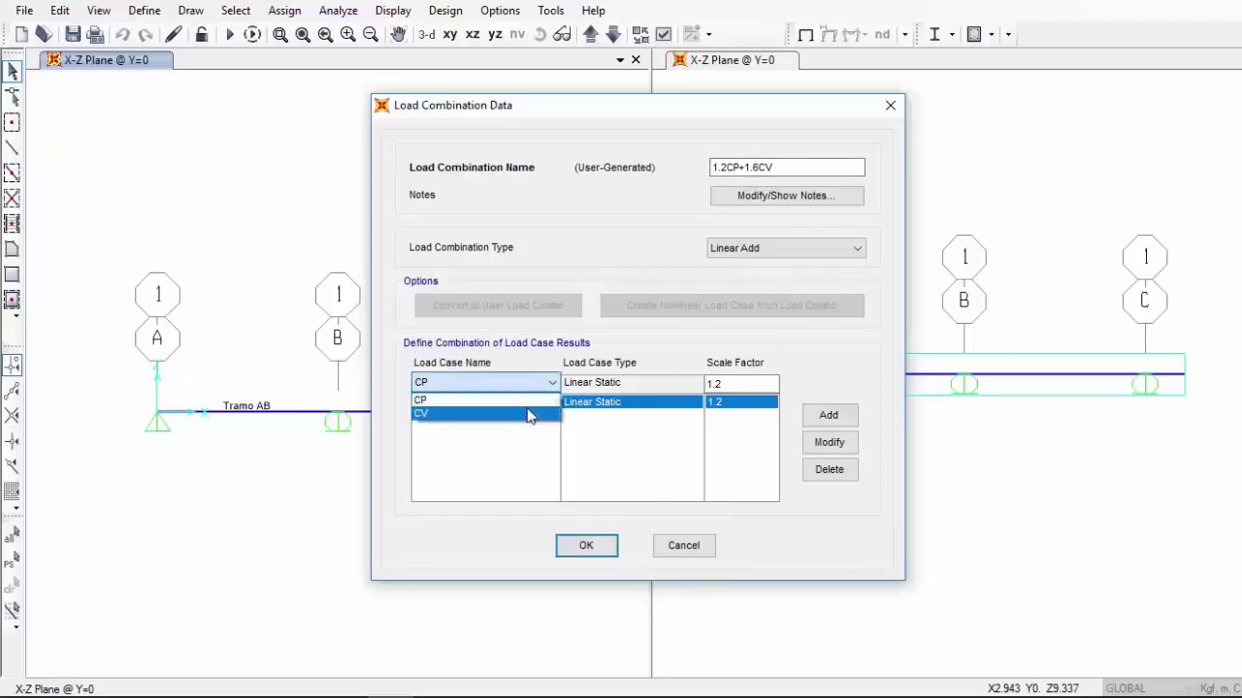
left_click(530, 415)
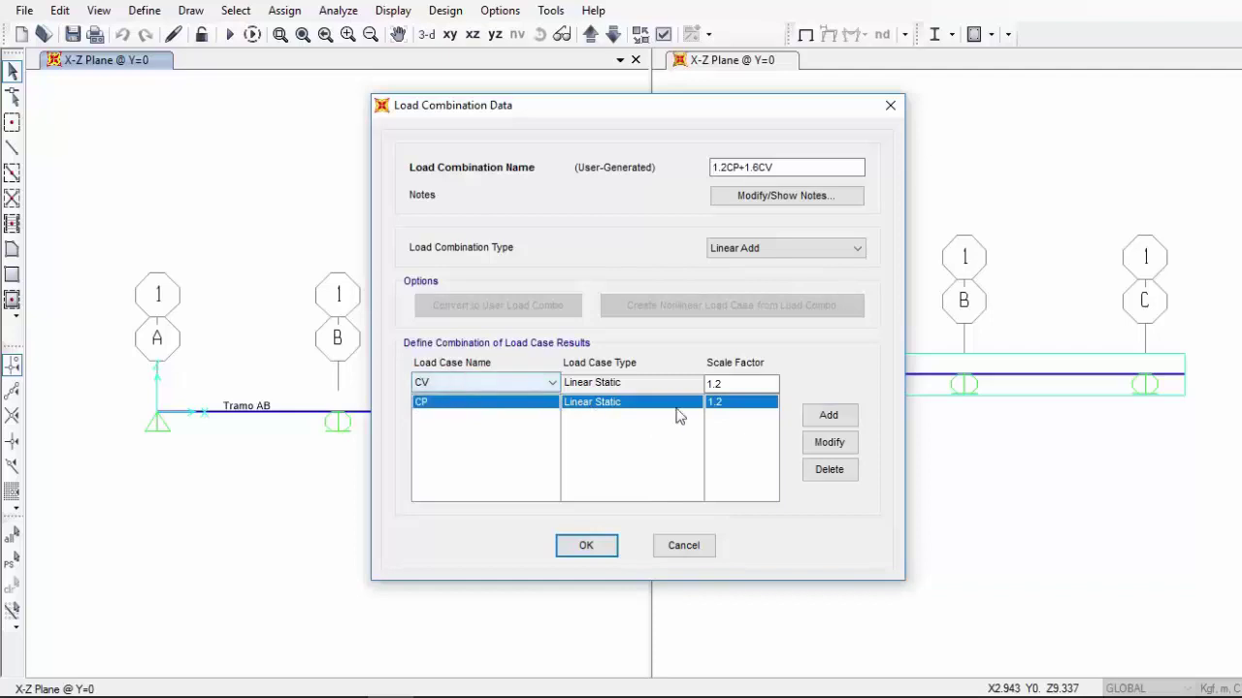
left_click_drag(739, 387, 707, 384)
type("1.6")
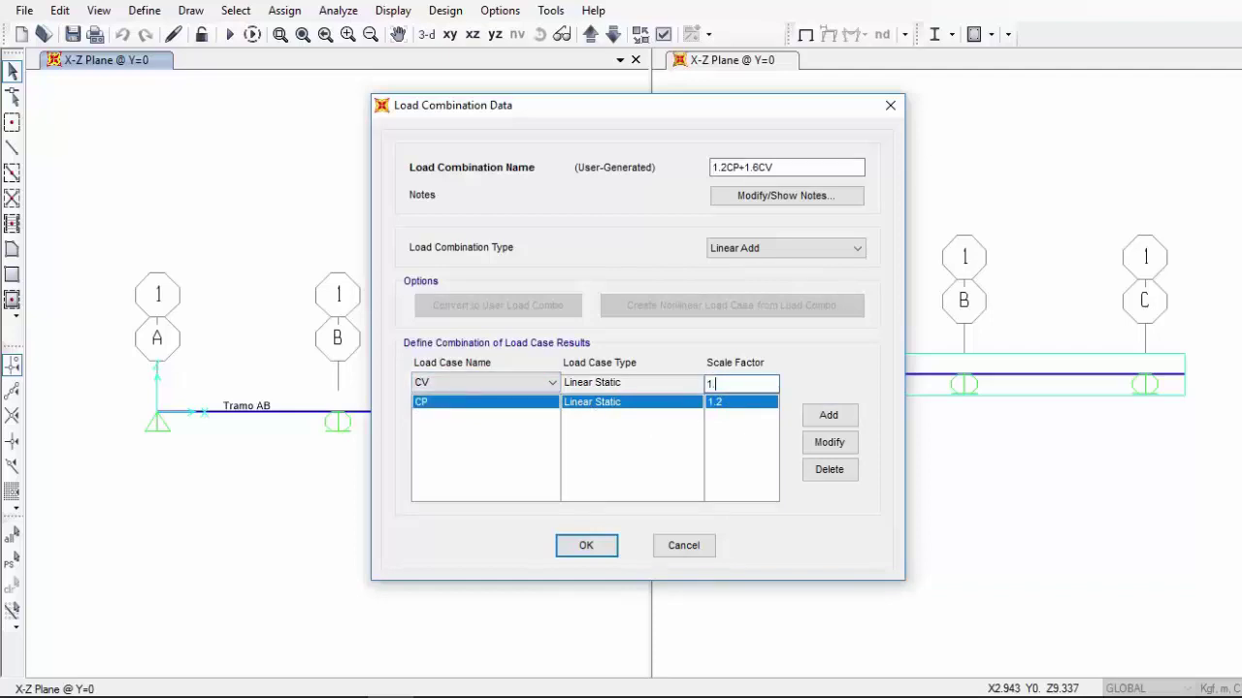
left_click(827, 423)
left_click(586, 545)
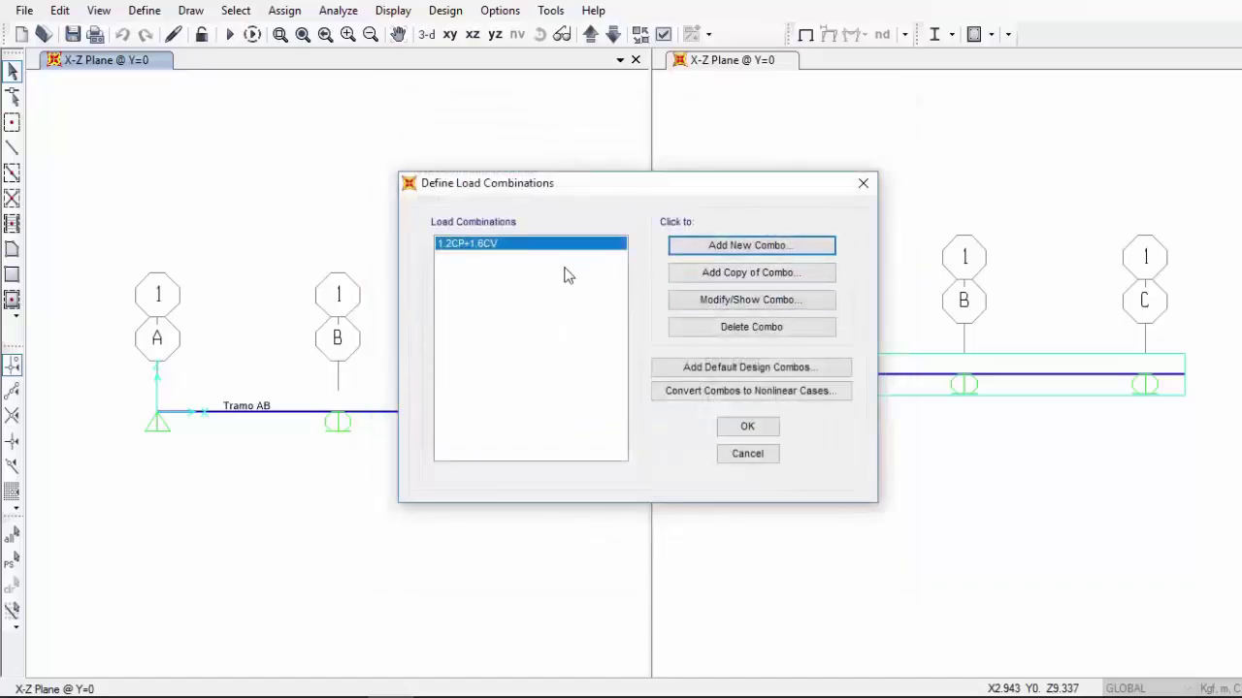
left_click(748, 426)
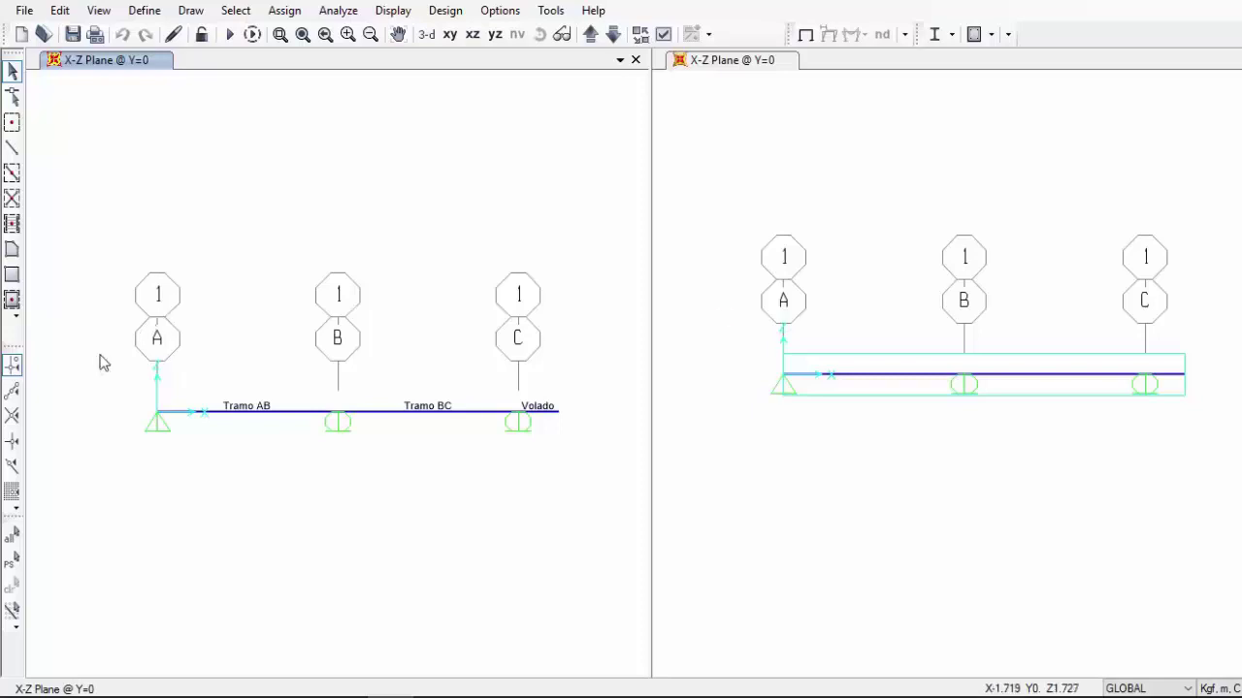
Assign a uniform distributed gravity load of 190 kgf/m in load pattern SCP to all three beam frames, replacing existing loads
left_click_drag(100, 354, 611, 485)
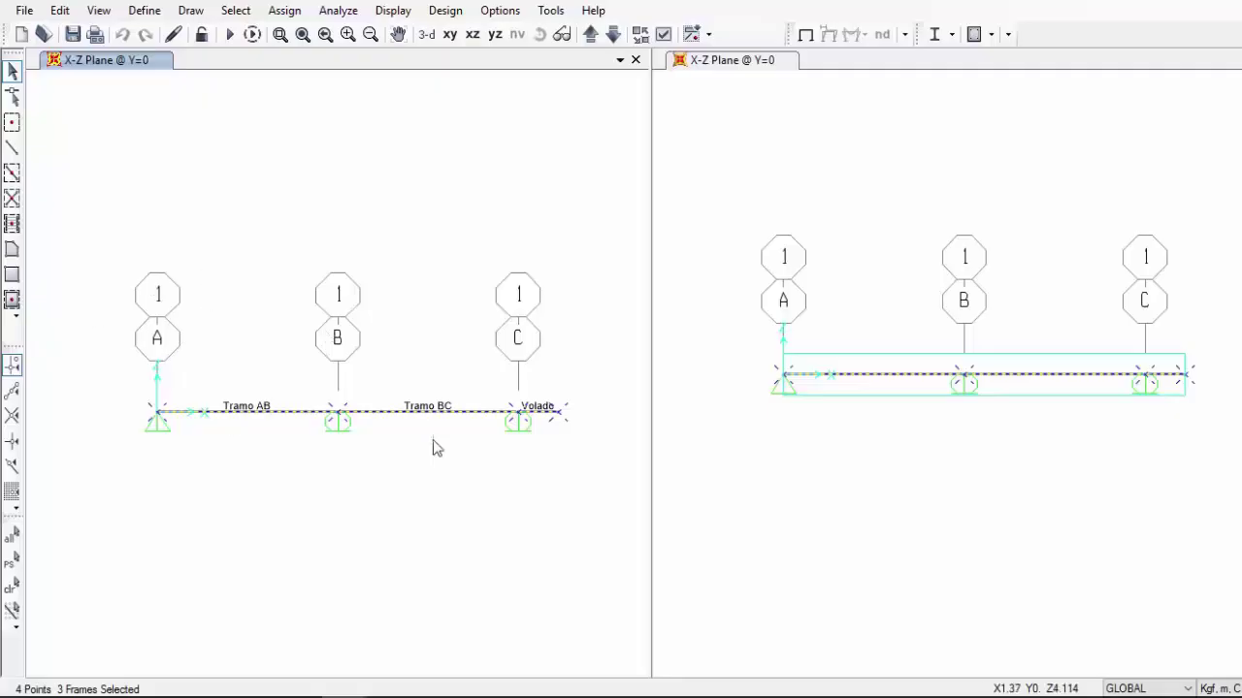
left_click(285, 11)
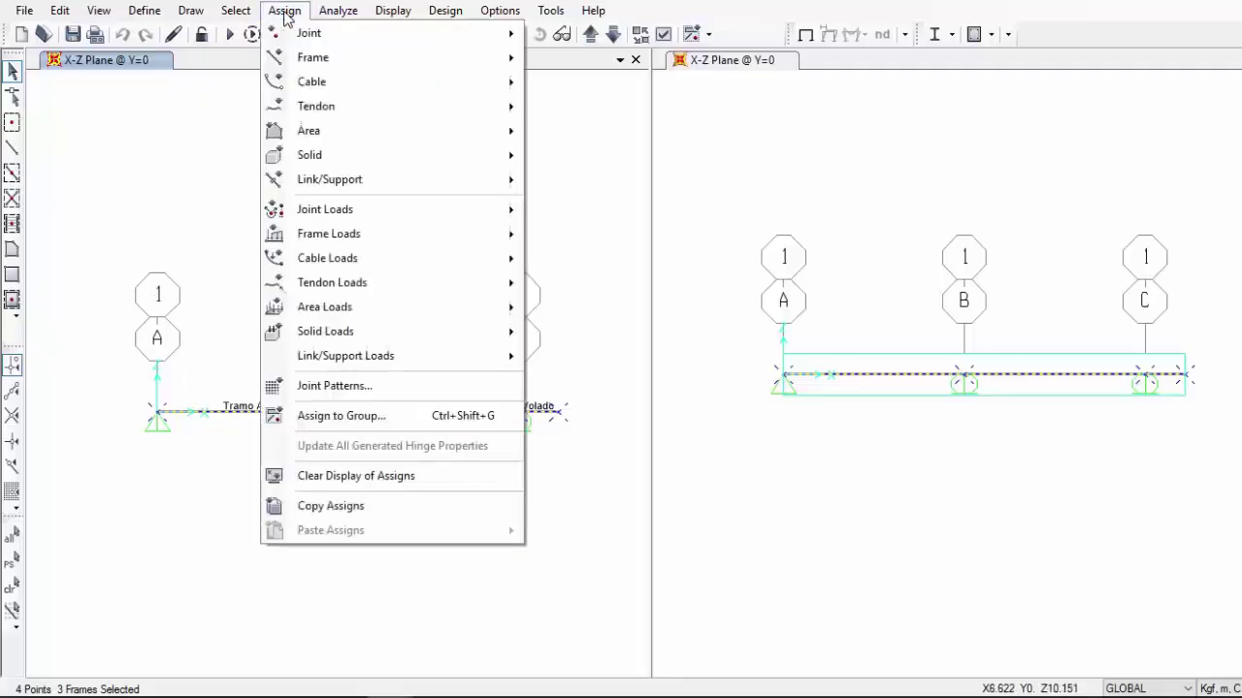
mouse_move(398, 234)
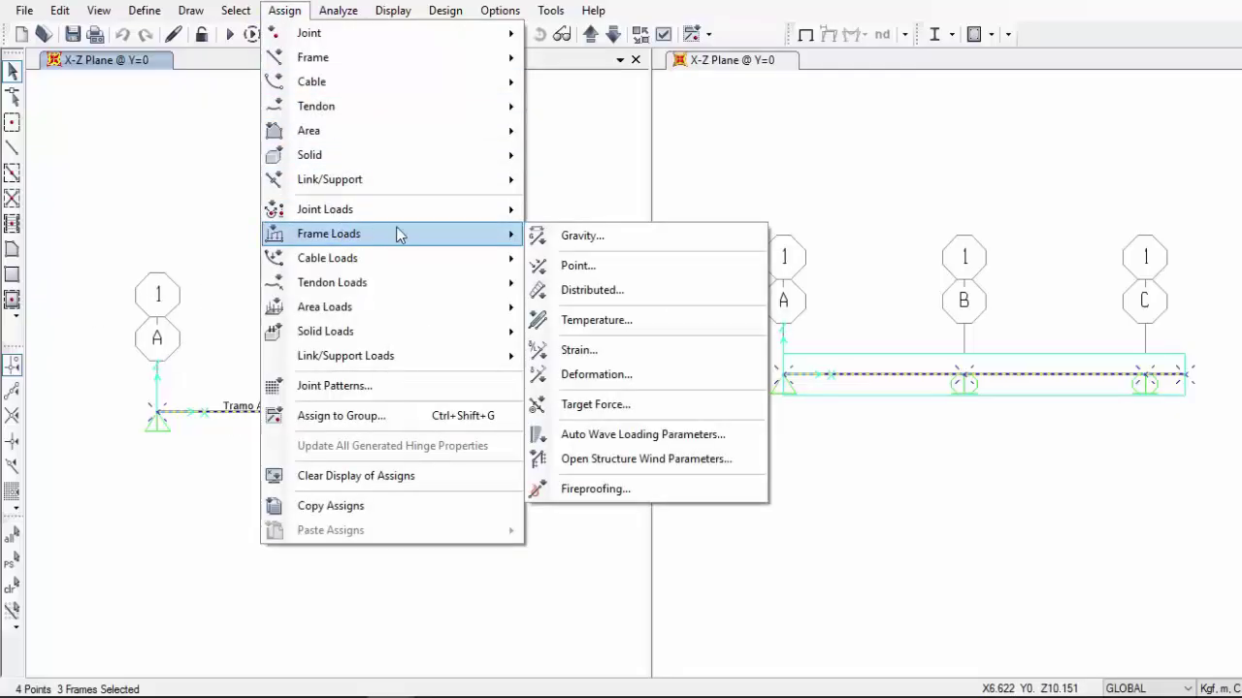
left_click(637, 289)
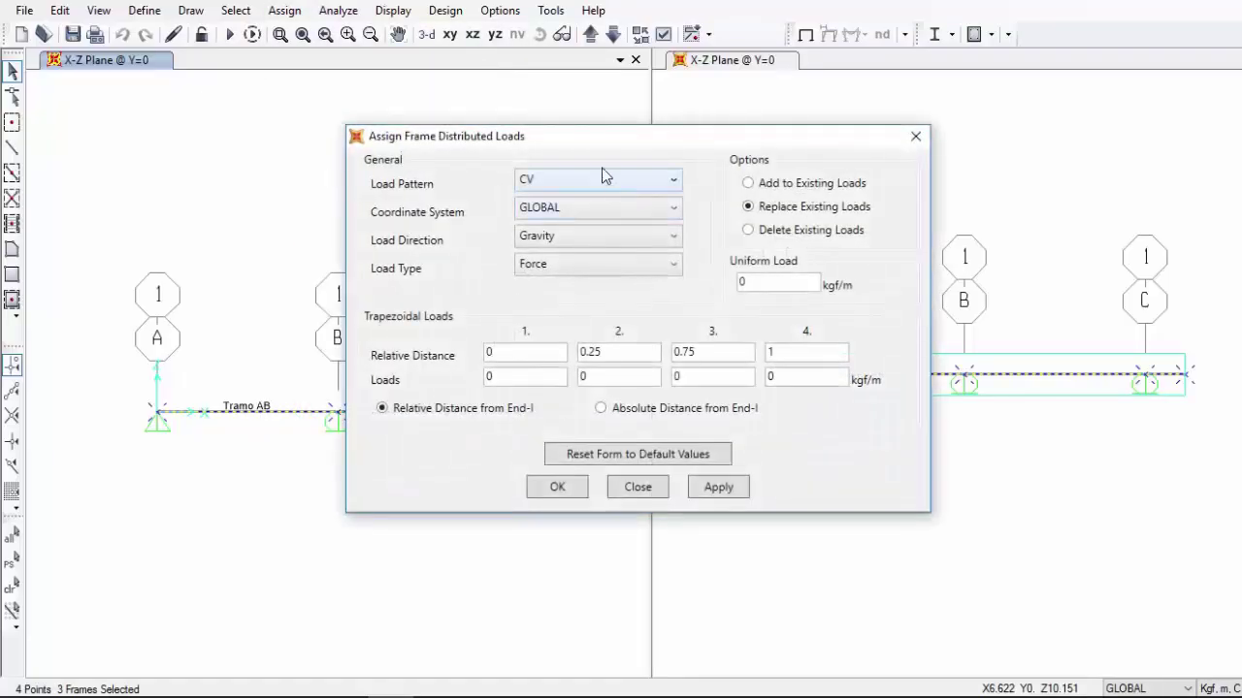
left_click_drag(568, 140, 657, 0)
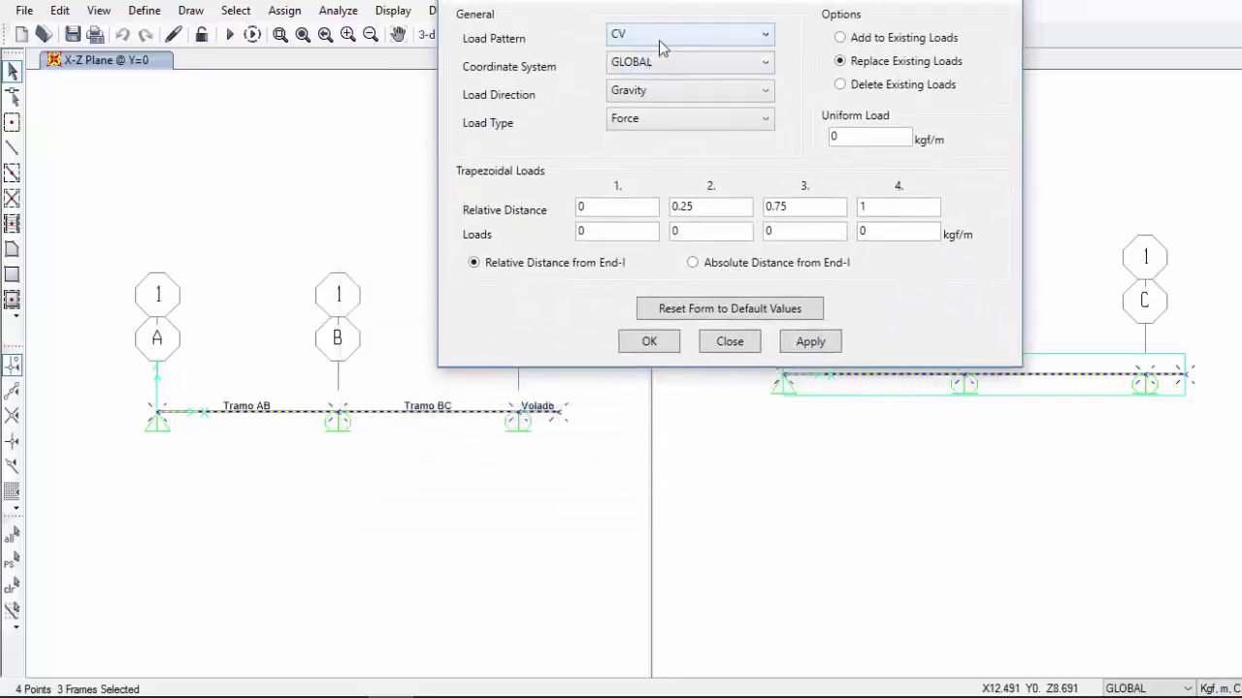
left_click(658, 40)
left_click(671, 94)
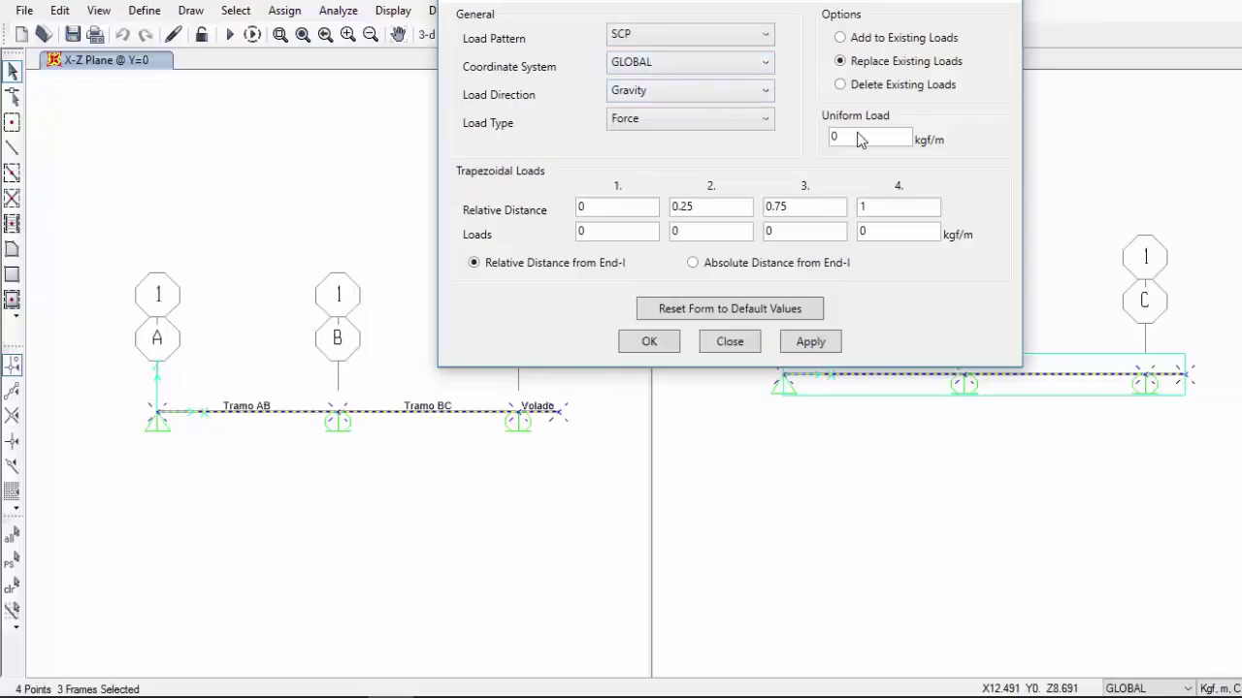
left_click_drag(856, 135, 832, 141)
type("190")
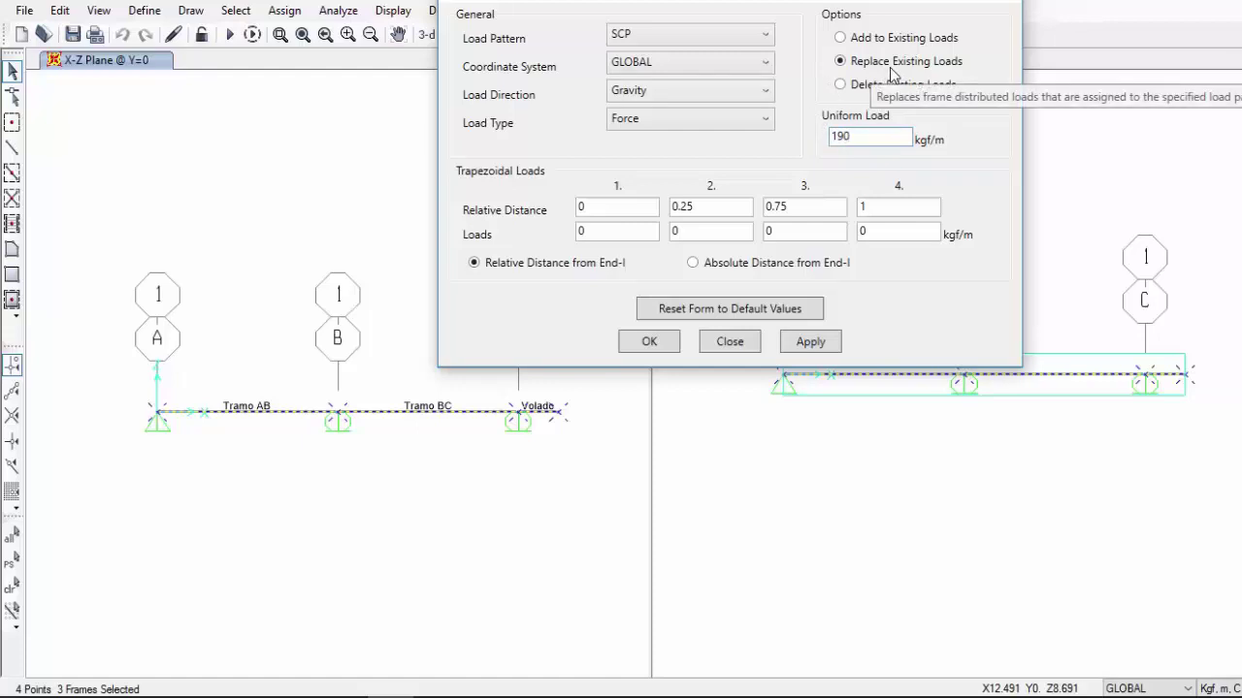
left_click(834, 346)
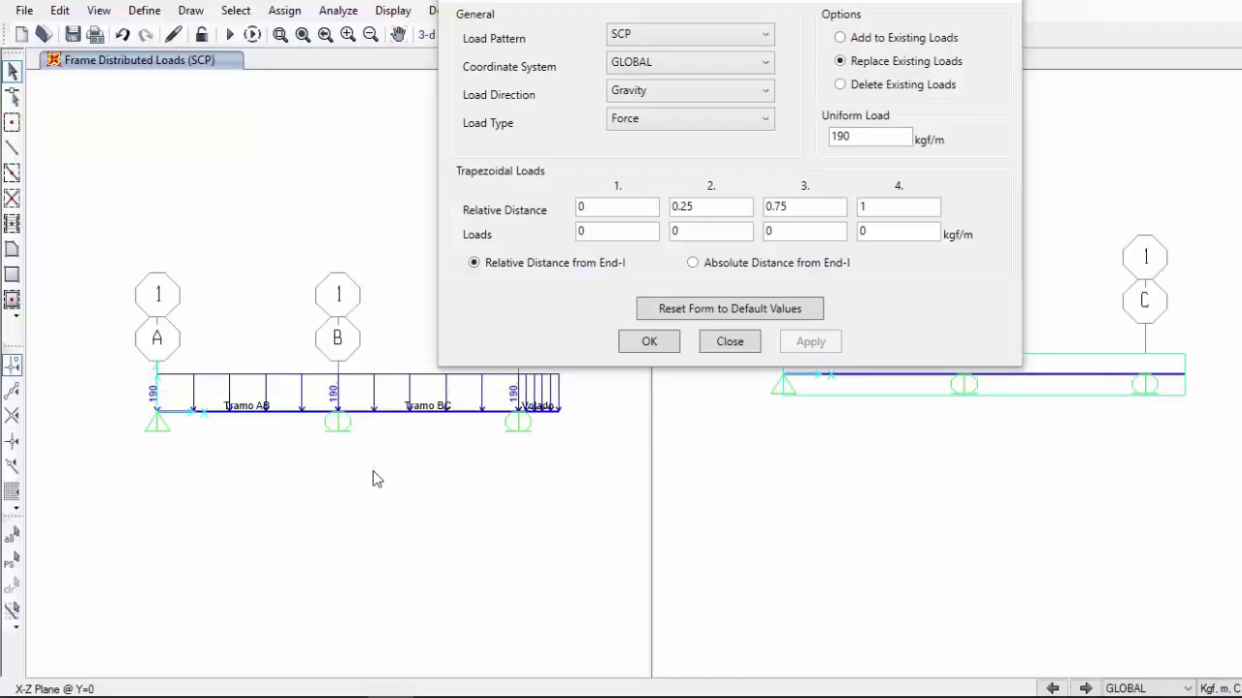
Assign a uniform distributed gravity load of 87.5 kgf/m in load pattern CV to all three beam frames and finish the load assignment
left_click(747, 34)
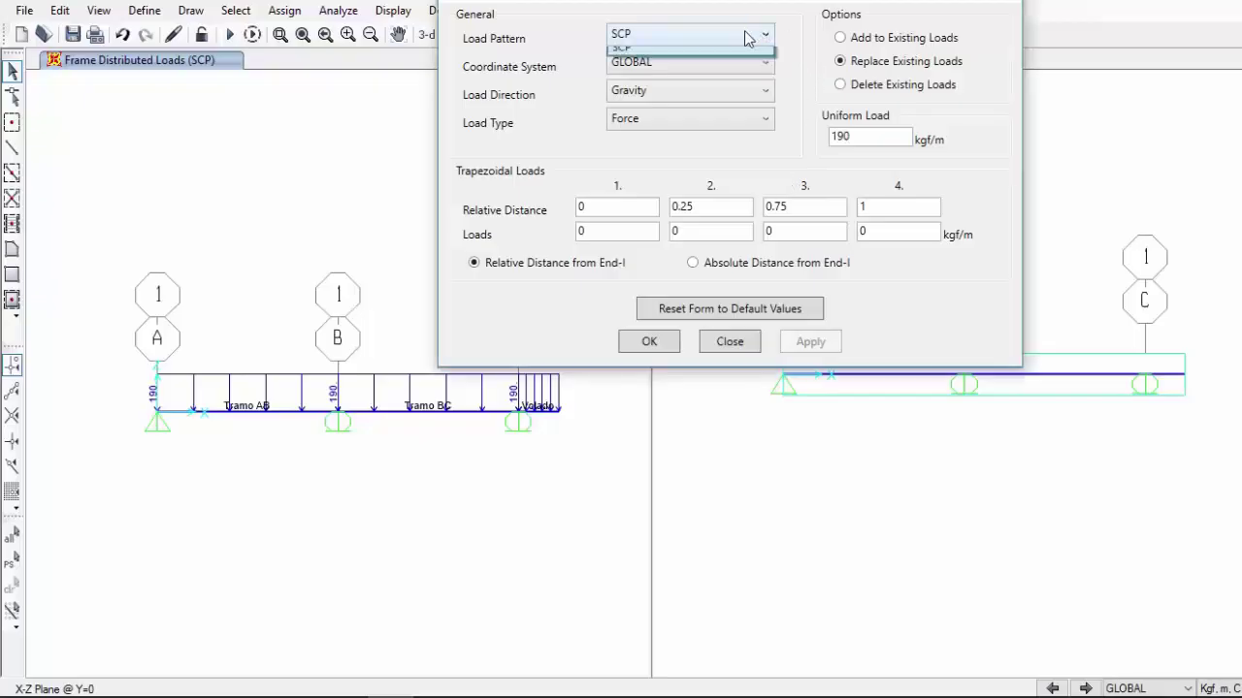
left_click(721, 60)
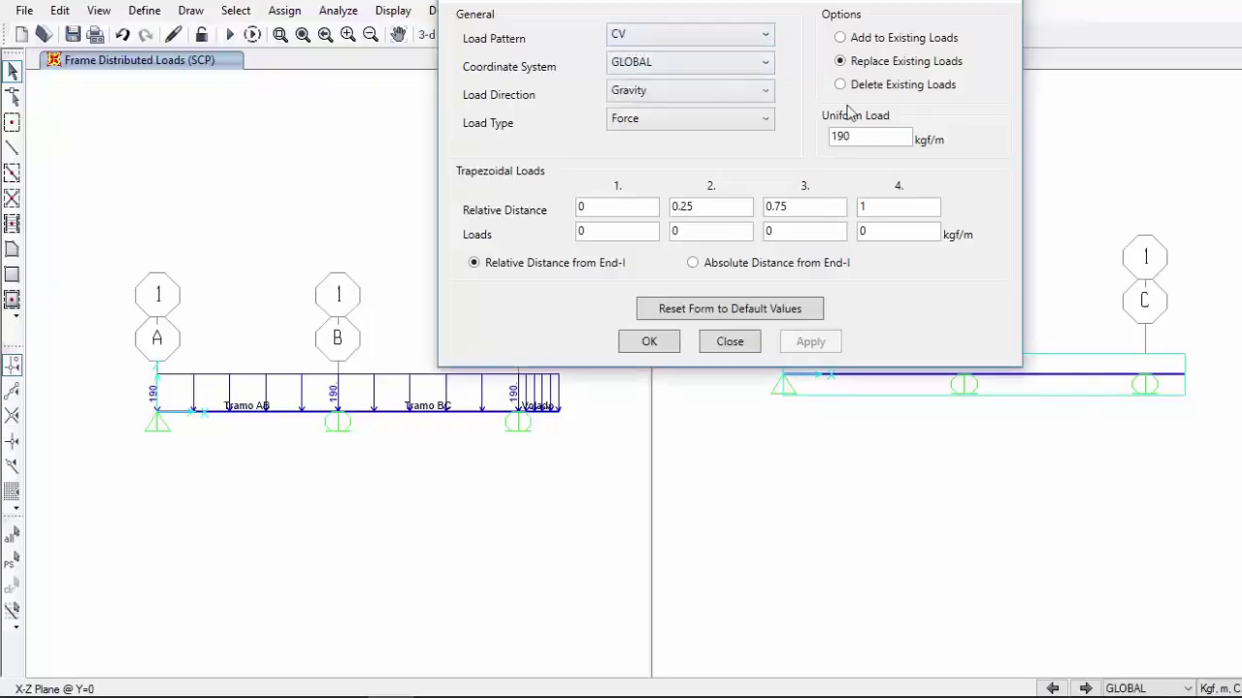
double_click(834, 137)
type("87.5")
left_click(890, 207)
left_click_drag(116, 392, 598, 454)
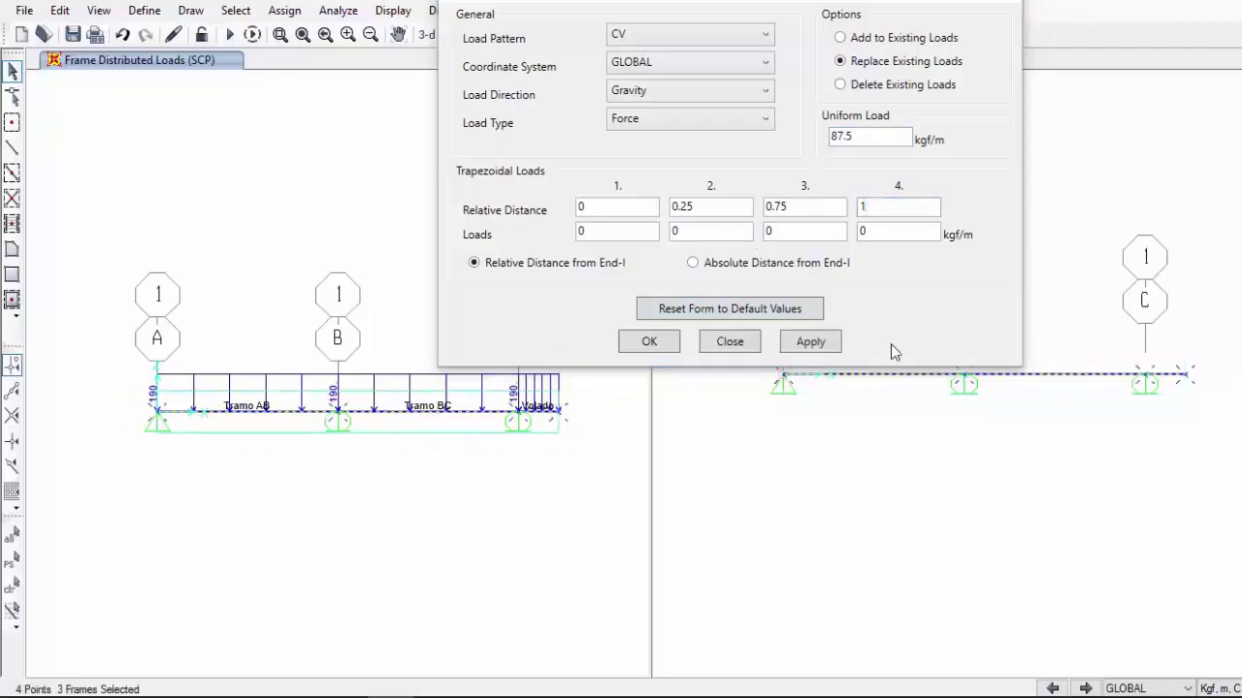
left_click(815, 349)
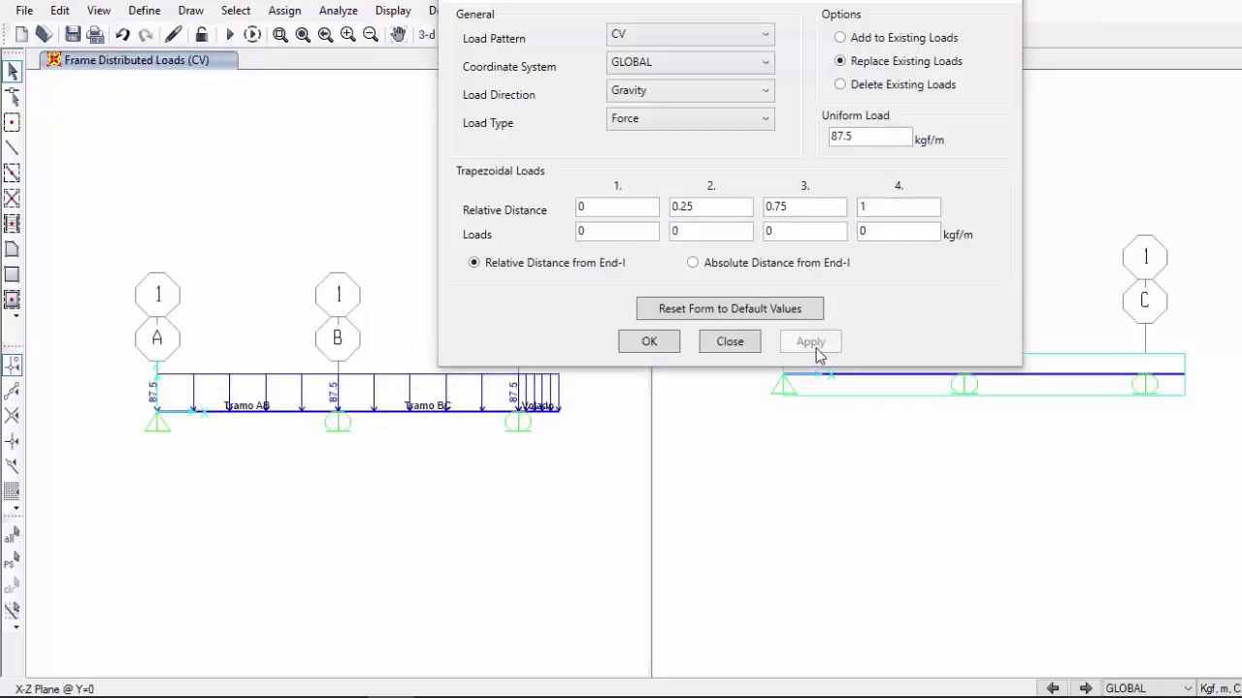
left_click(728, 342)
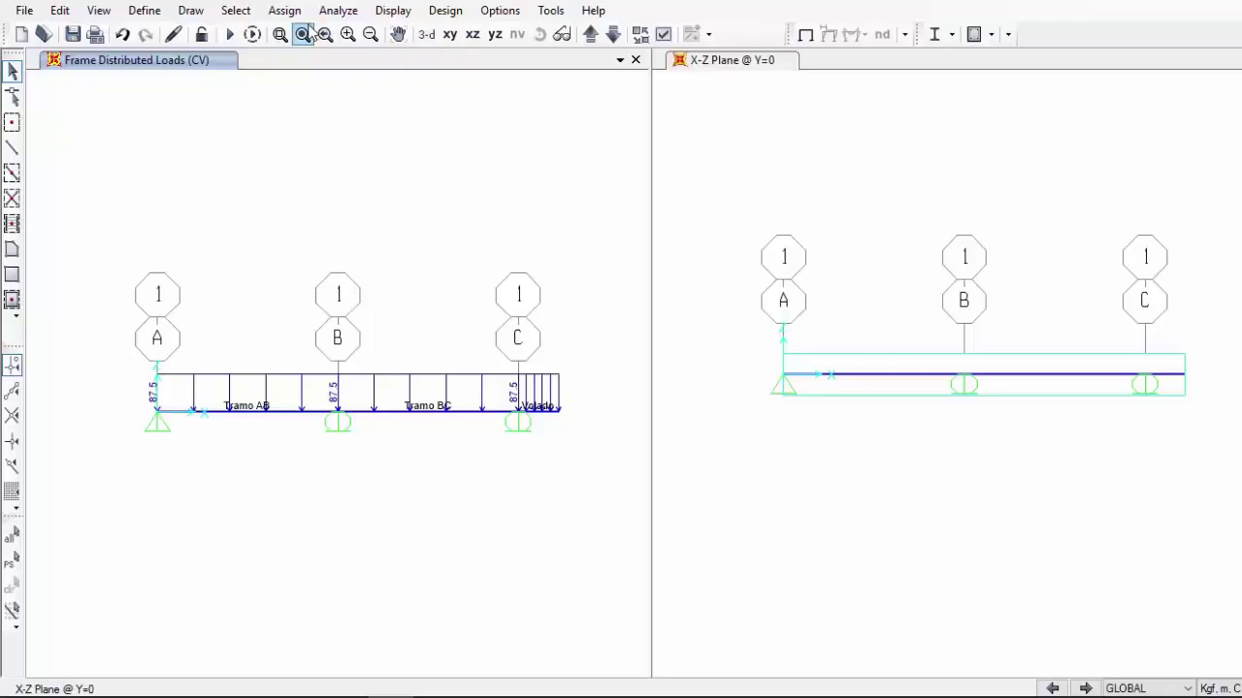
Restrict the analysis degrees of freedom to a plane frame in the XZ plane and accept the analysis options
left_click(336, 12)
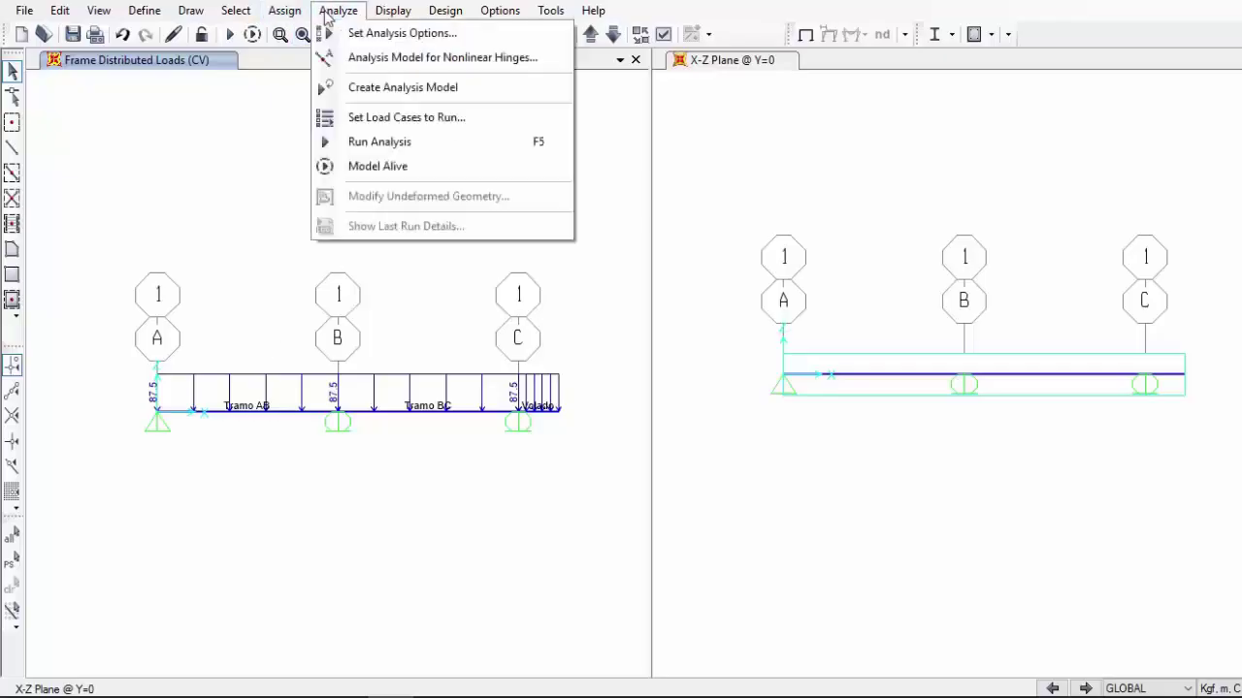
left_click(521, 36)
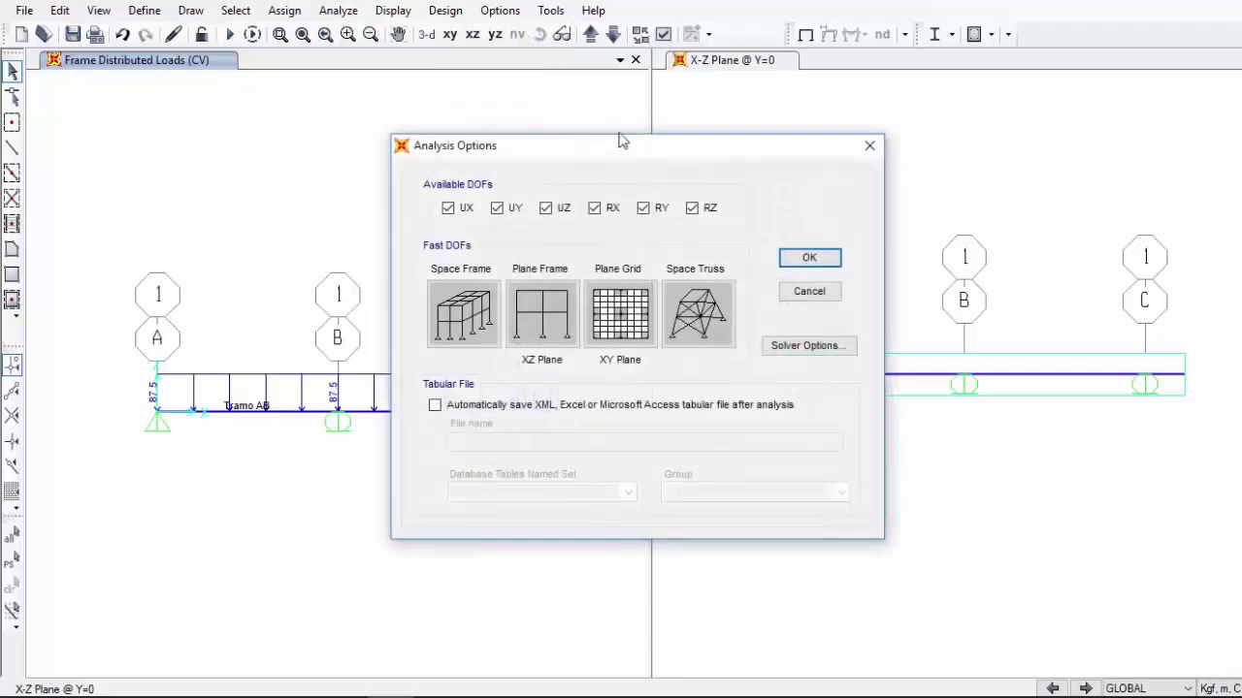
left_click_drag(622, 141, 664, 54)
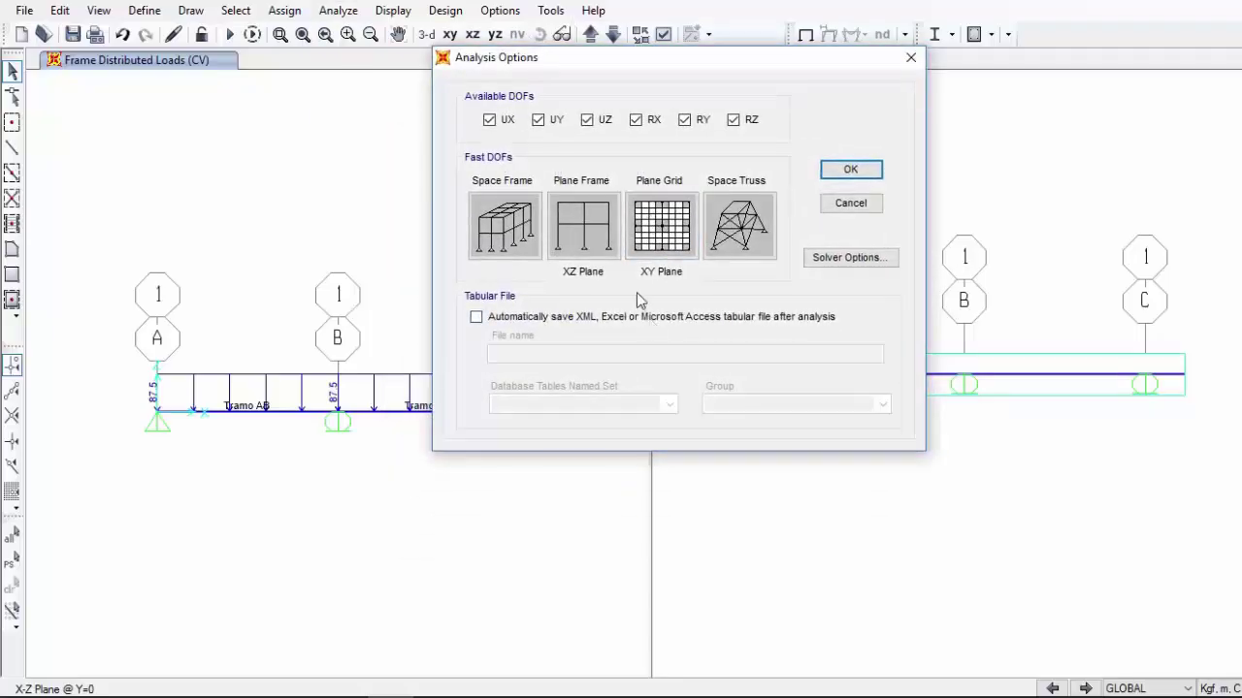
left_click_drag(554, 65, 712, 45)
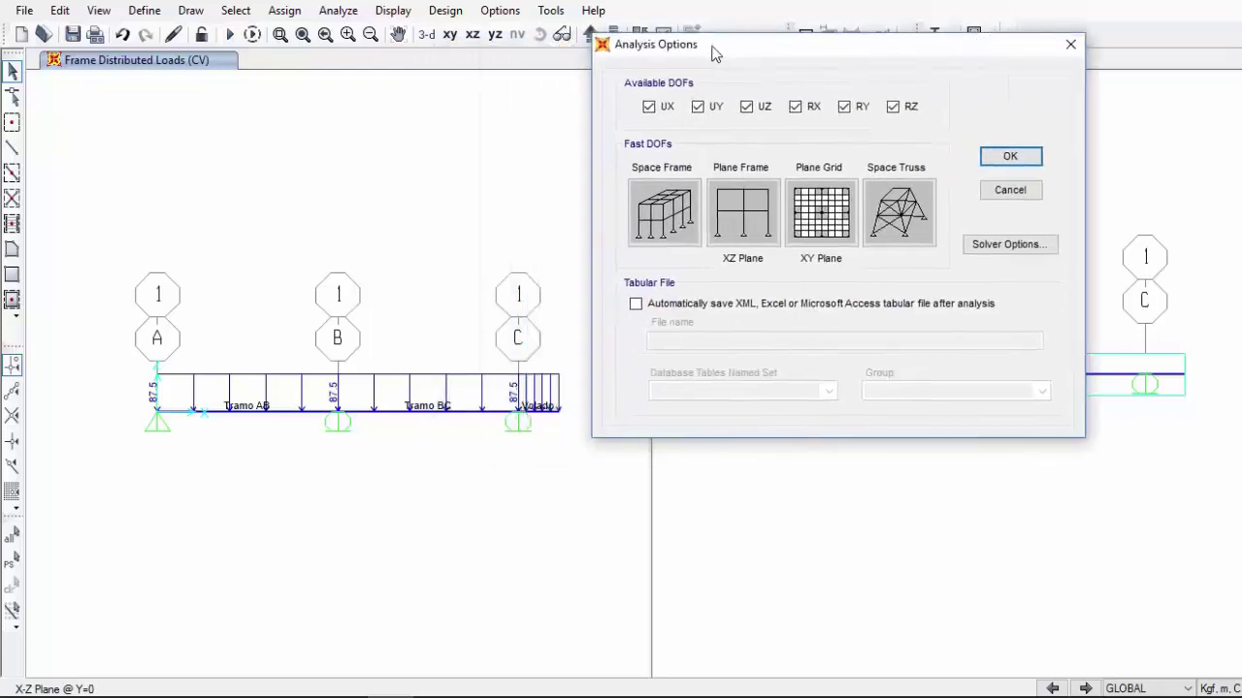
left_click(732, 201)
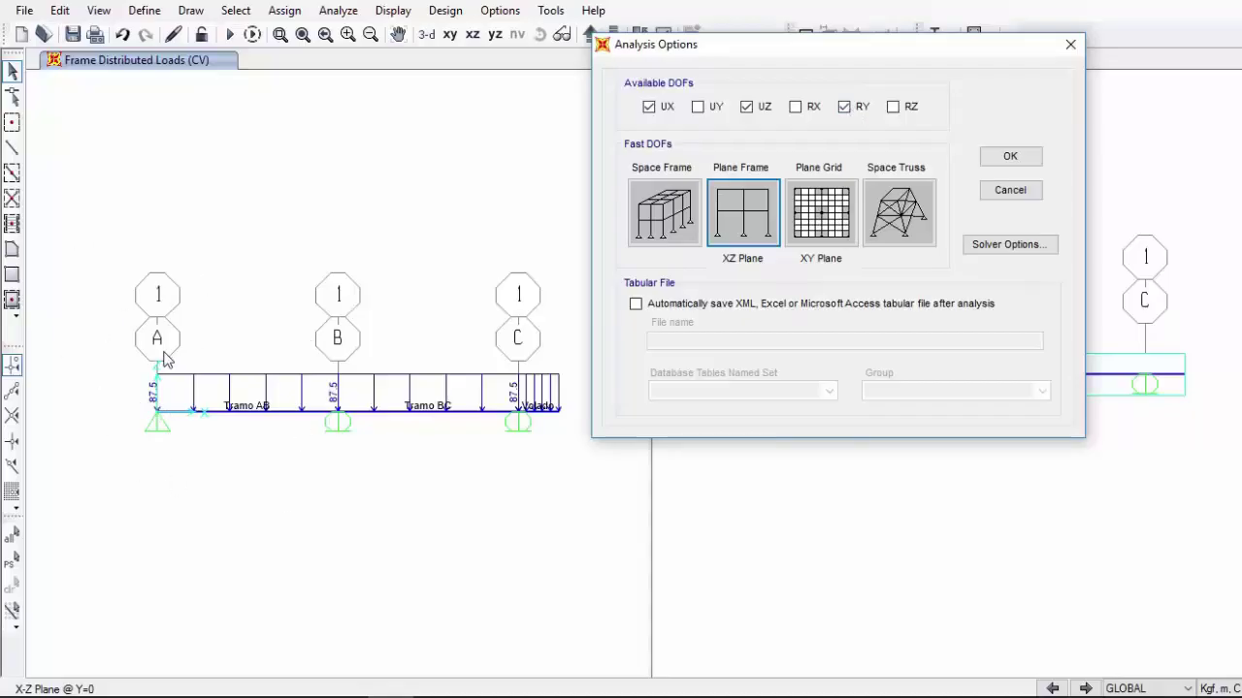
left_click(1009, 156)
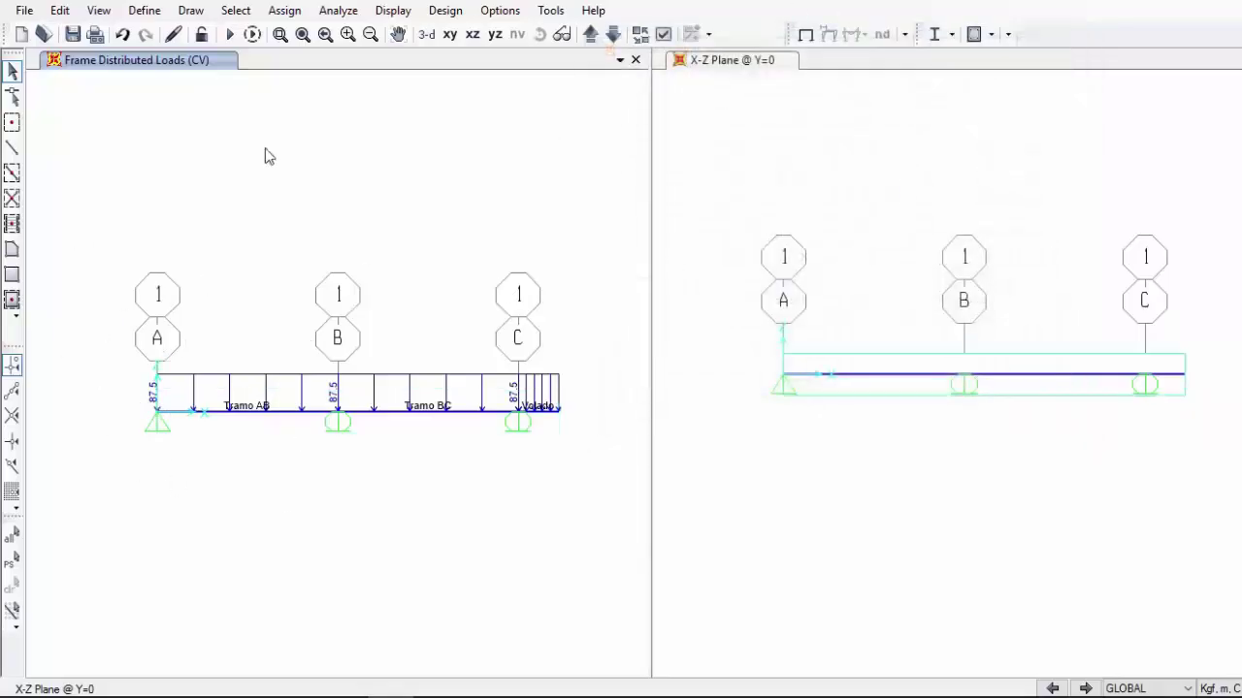
Run the analysis for the linear static load cases CV and CP
left_click(230, 34)
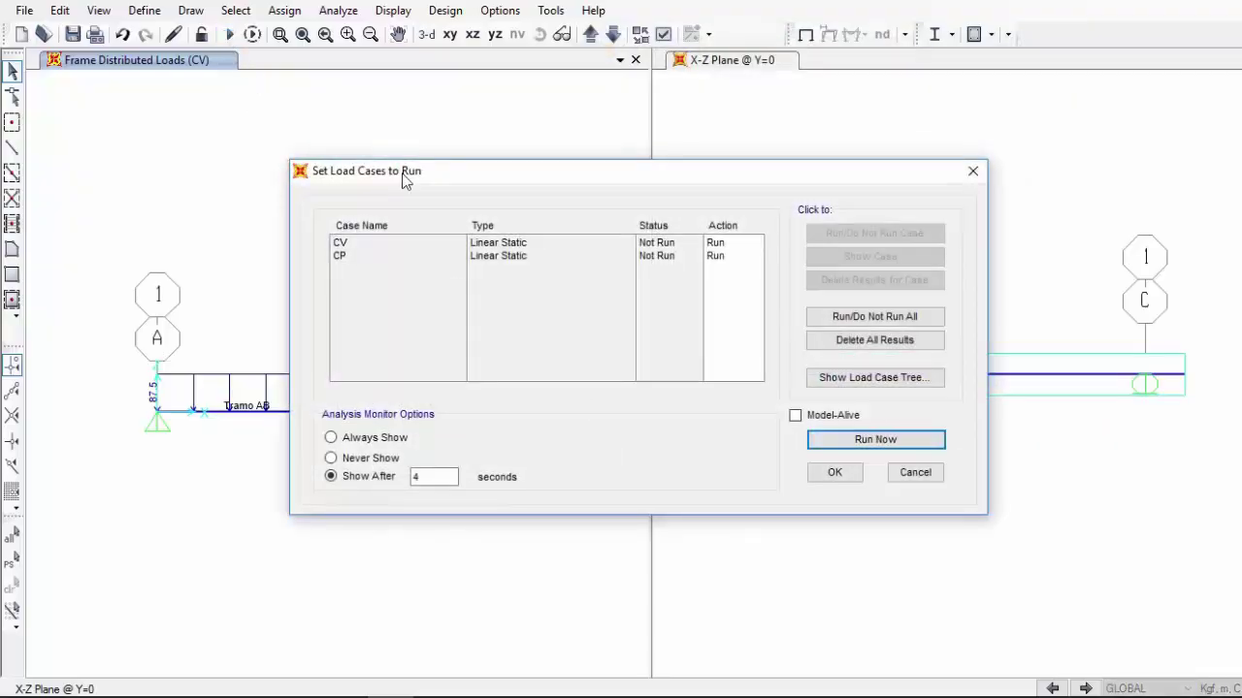
left_click_drag(403, 175, 407, 112)
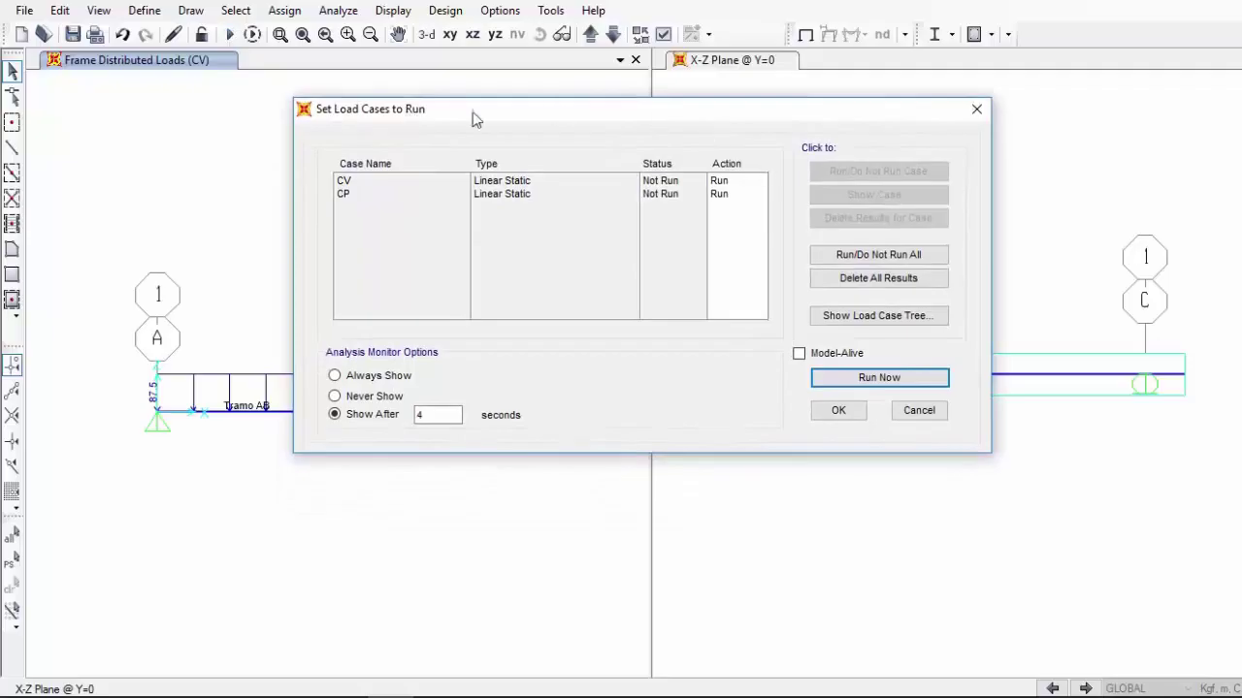
left_click(380, 182)
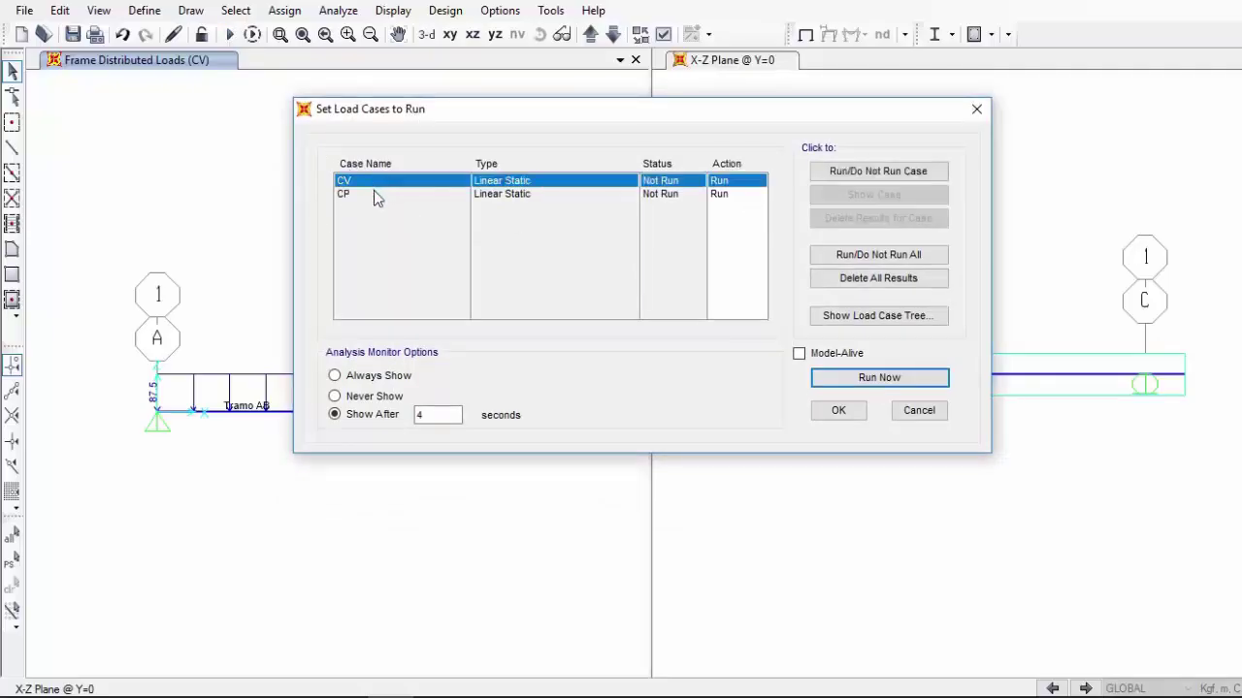
left_click(377, 195)
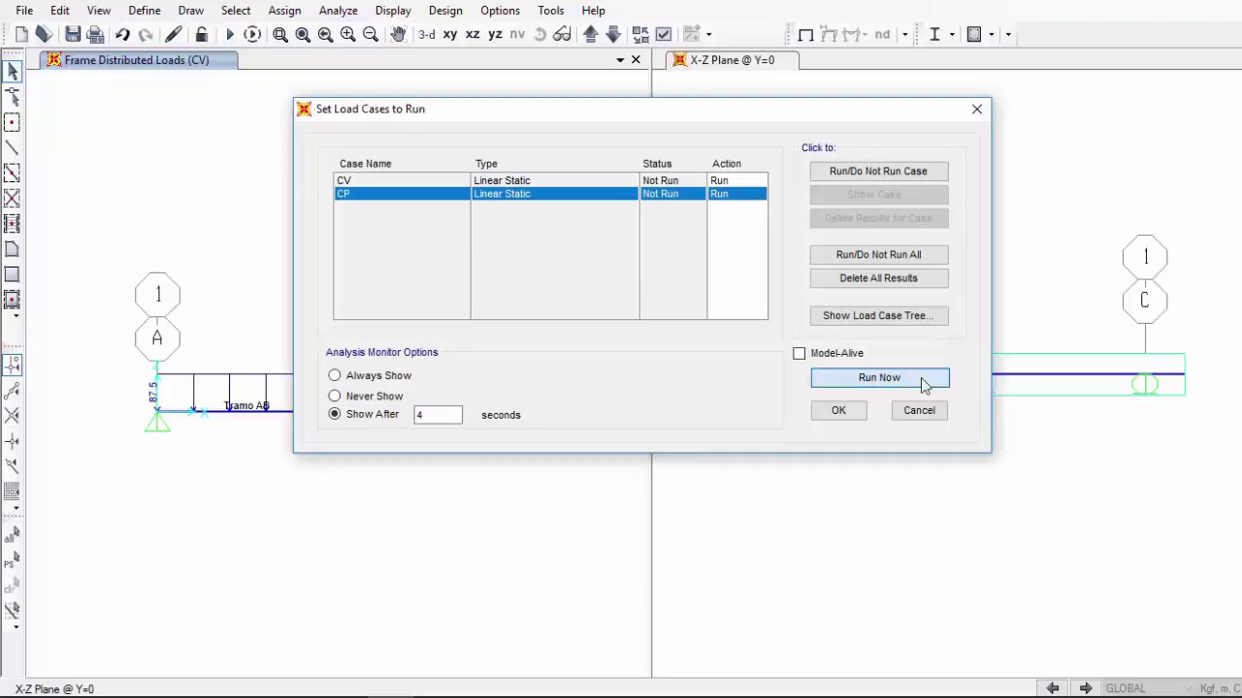
left_click(879, 378)
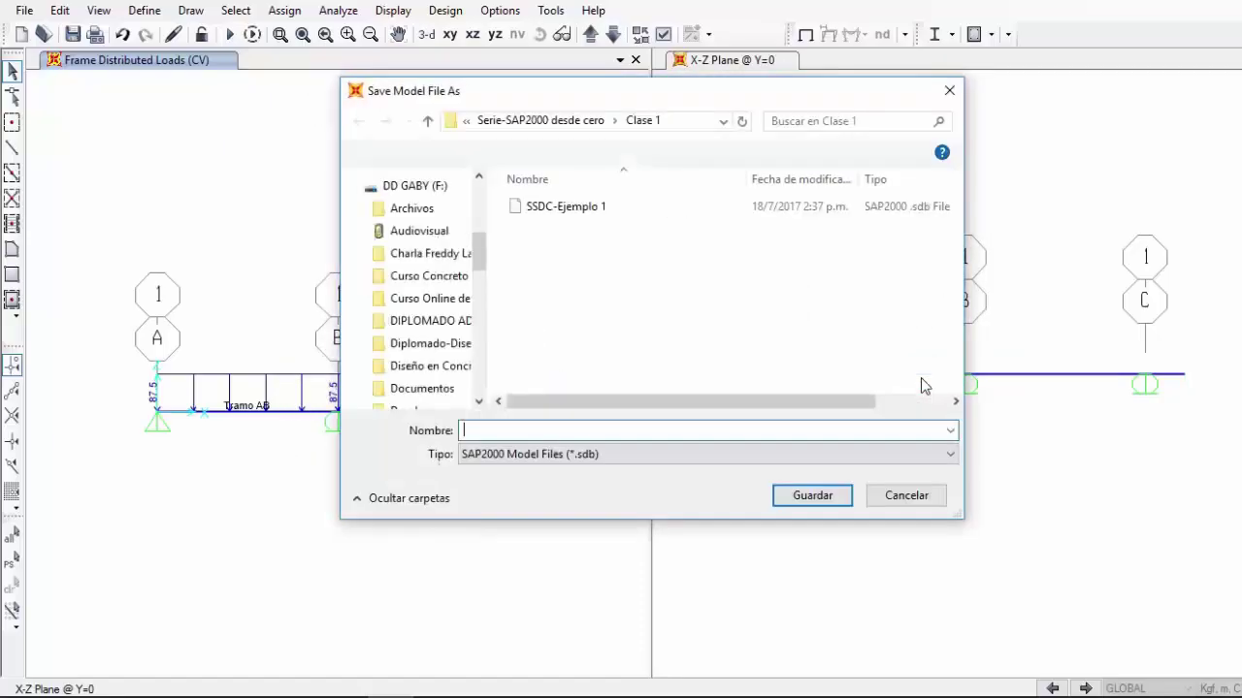
Save the model file as SSDC-Ejemplo 2 in the Clase 2 folder so the analysis can run
left_click(737, 205)
left_click(580, 118)
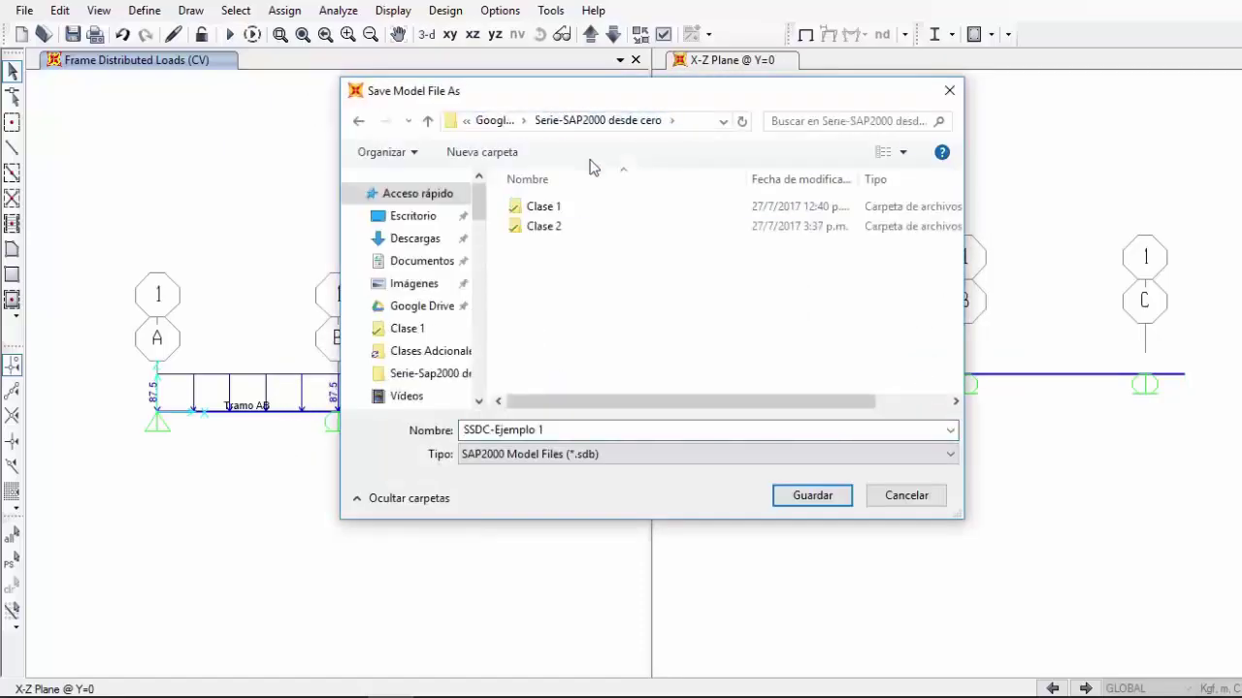
double_click(566, 232)
left_click(572, 430)
double_click(571, 430)
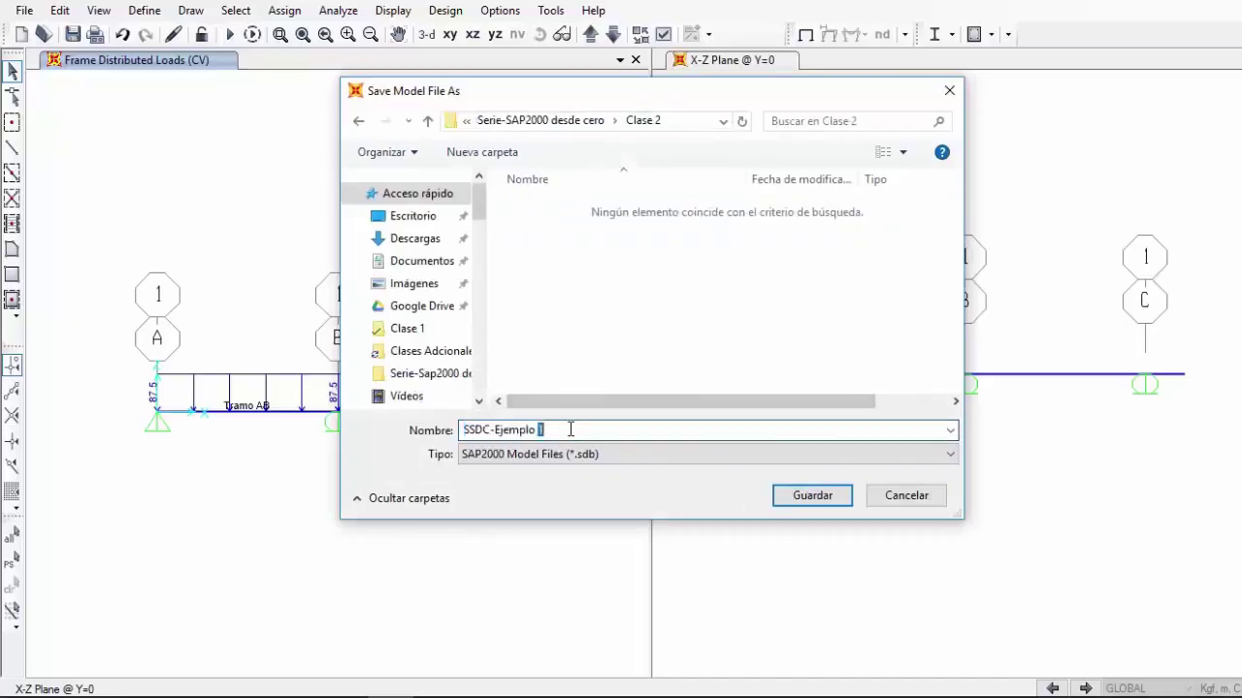
type("2")
left_click(804, 496)
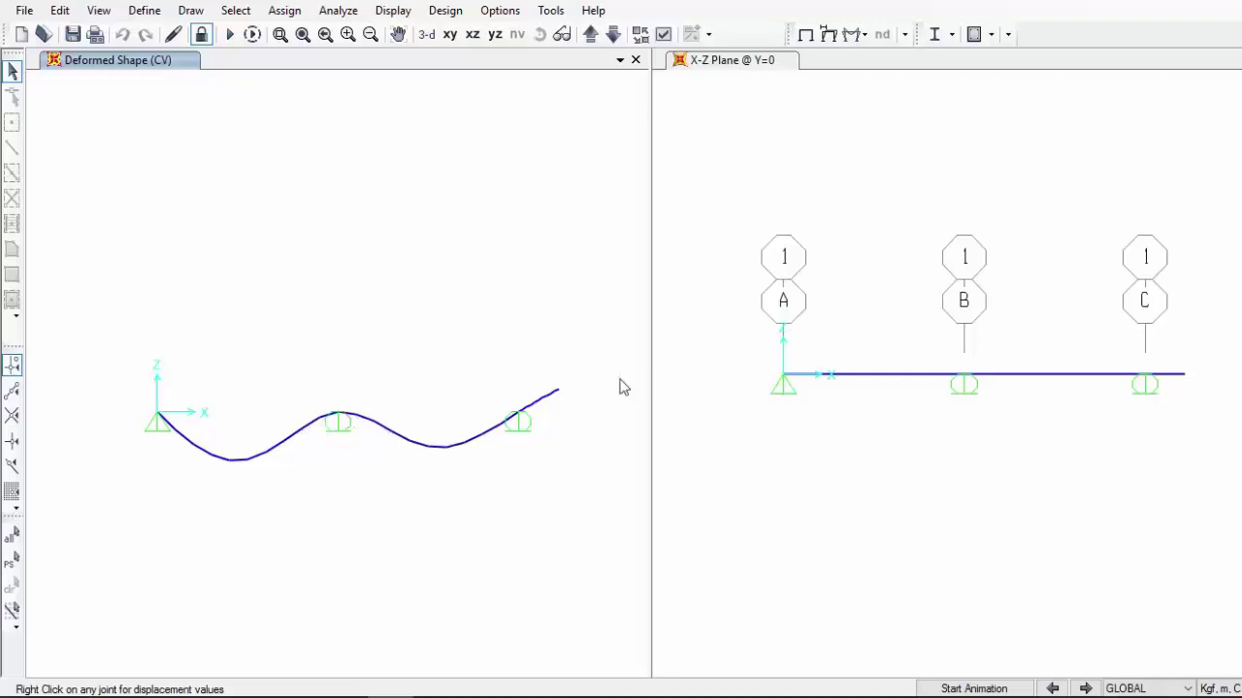
Stop the deformed shape animation and display the CV deformed shape with a user-defined scale factor of 1
mouse_move(557, 393)
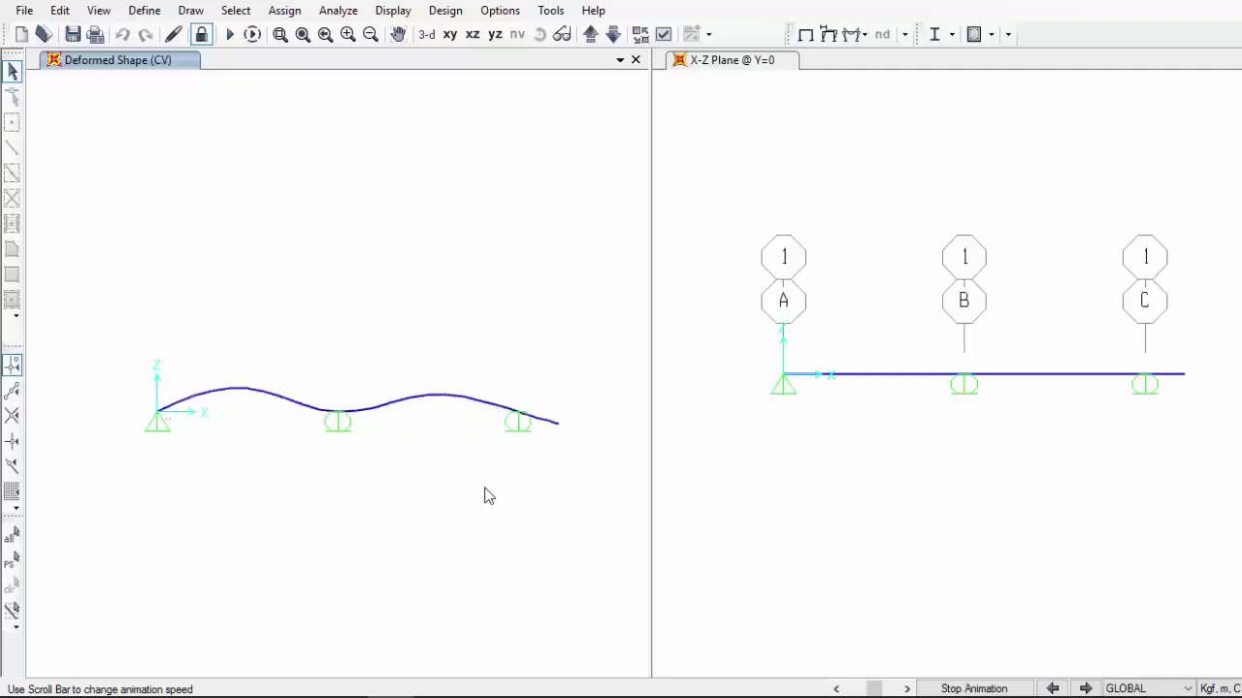
left_click(1001, 690)
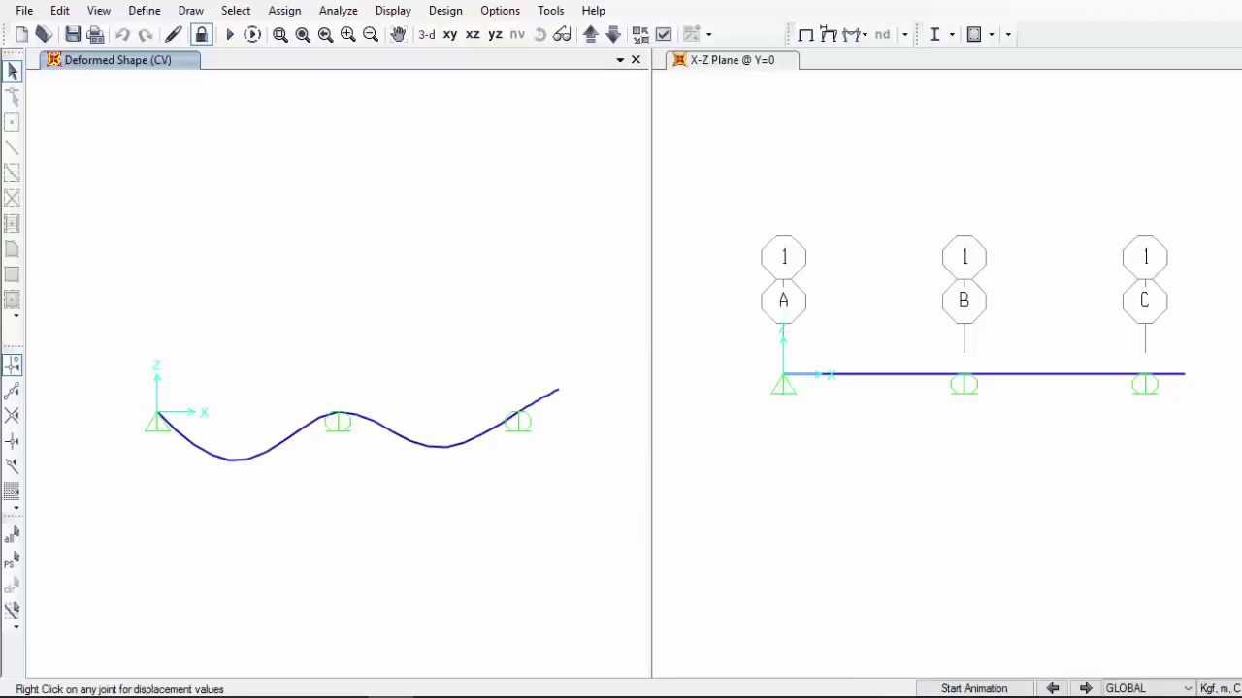
left_click(828, 37)
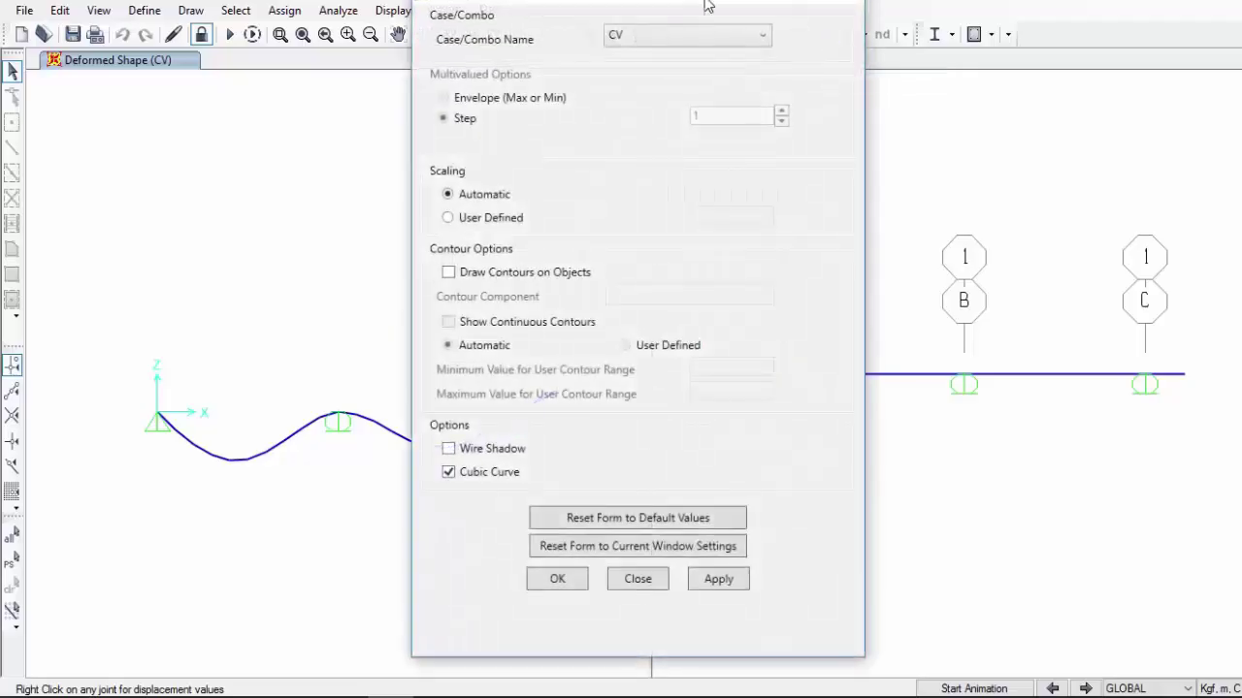
left_click_drag(707, 5, 944, 27)
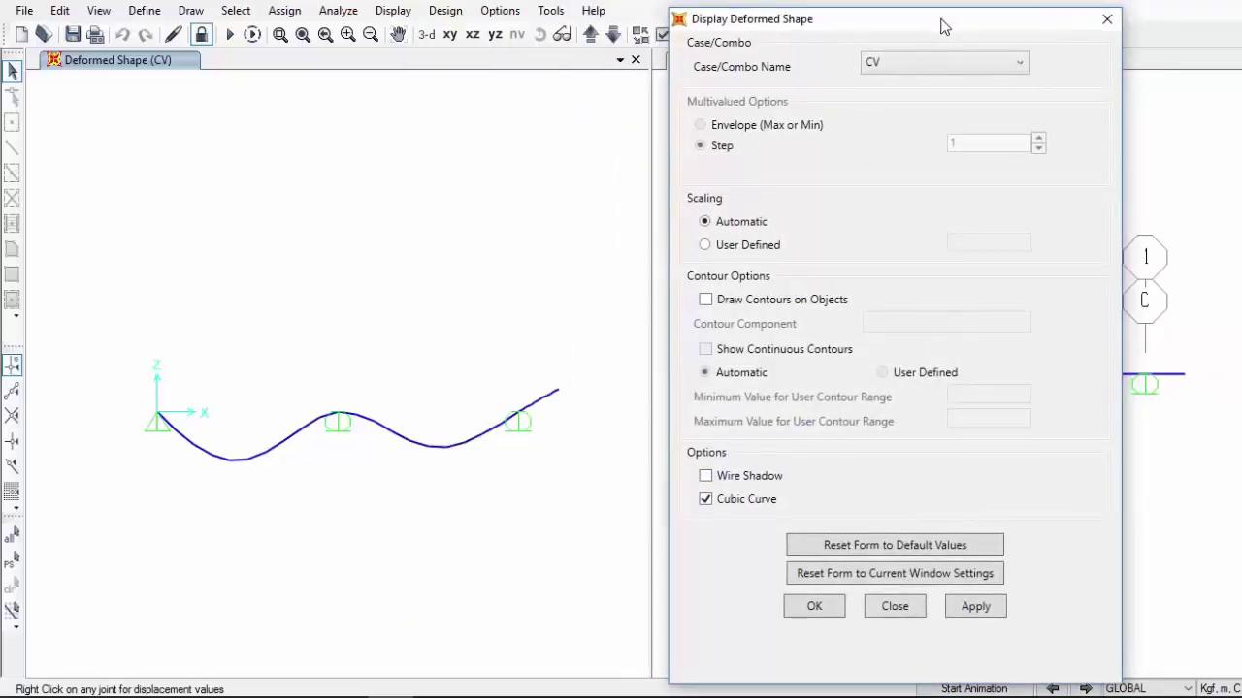
left_click(931, 56)
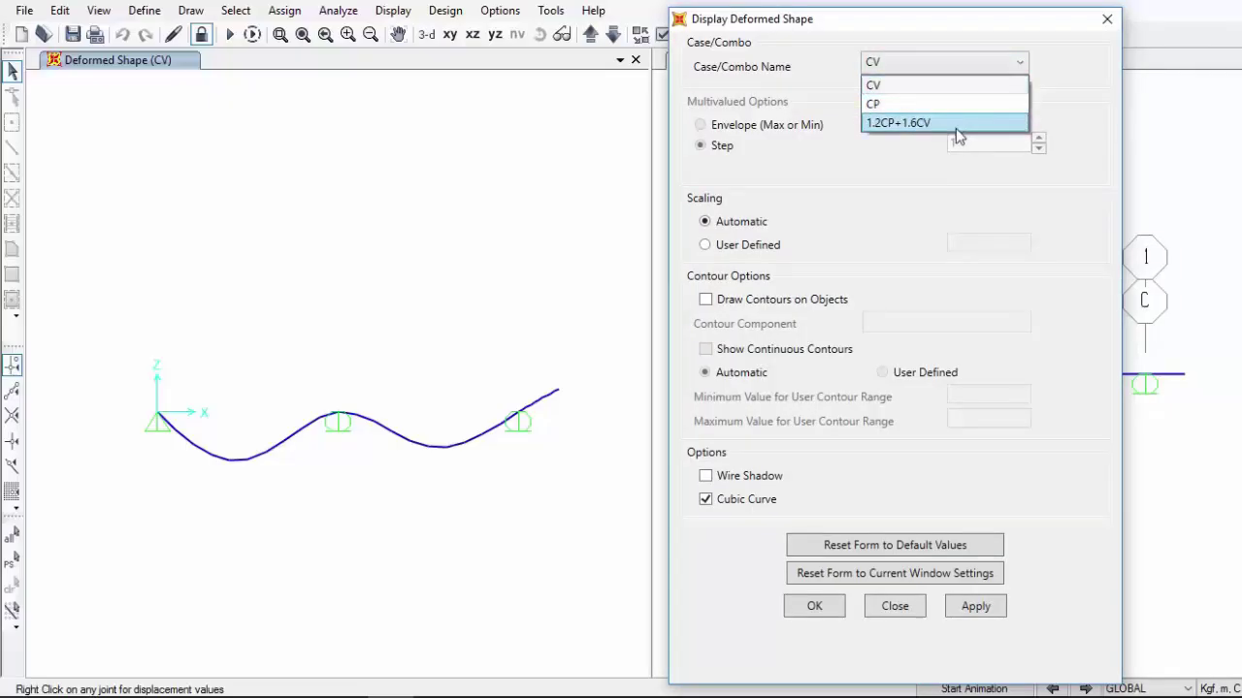
left_click(902, 85)
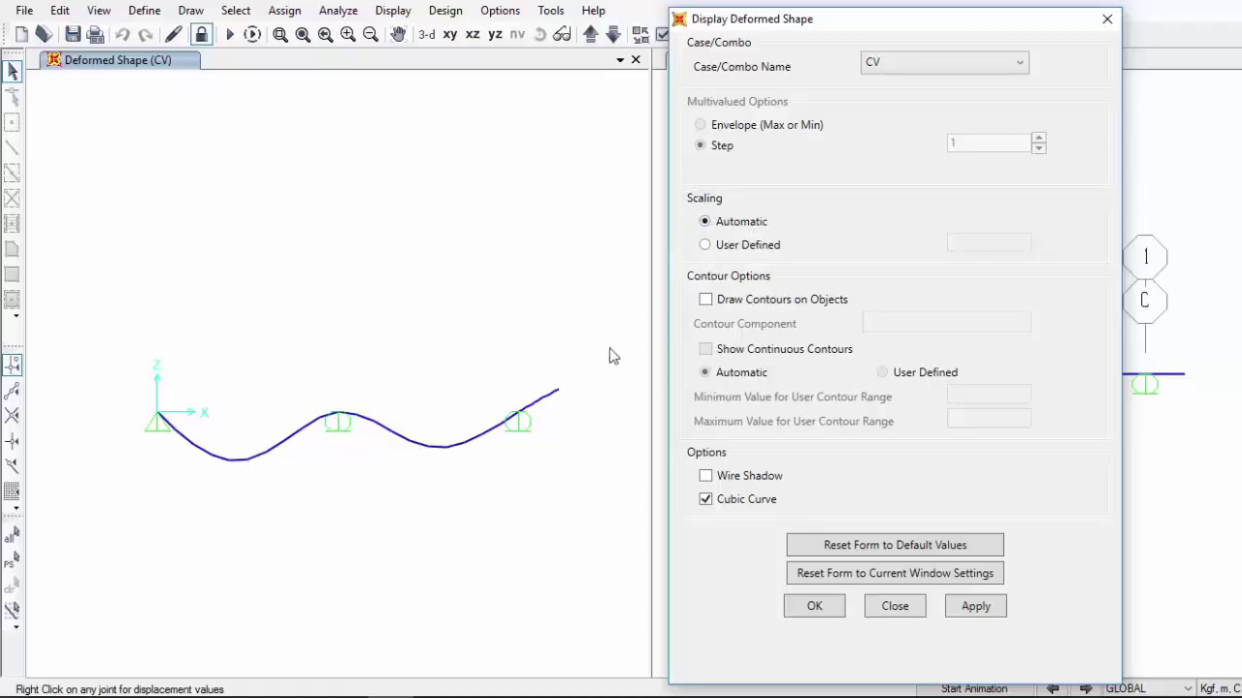
left_click(749, 242)
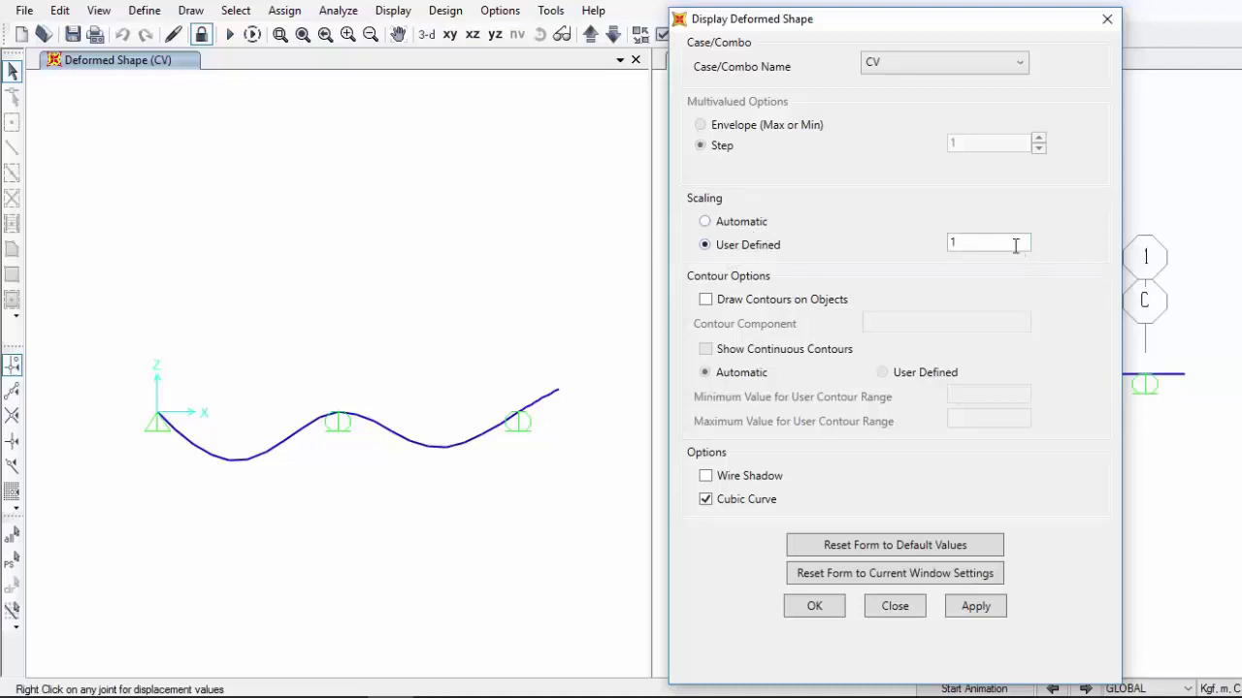
left_click_drag(998, 240, 944, 241)
left_click(991, 244)
left_click(975, 607)
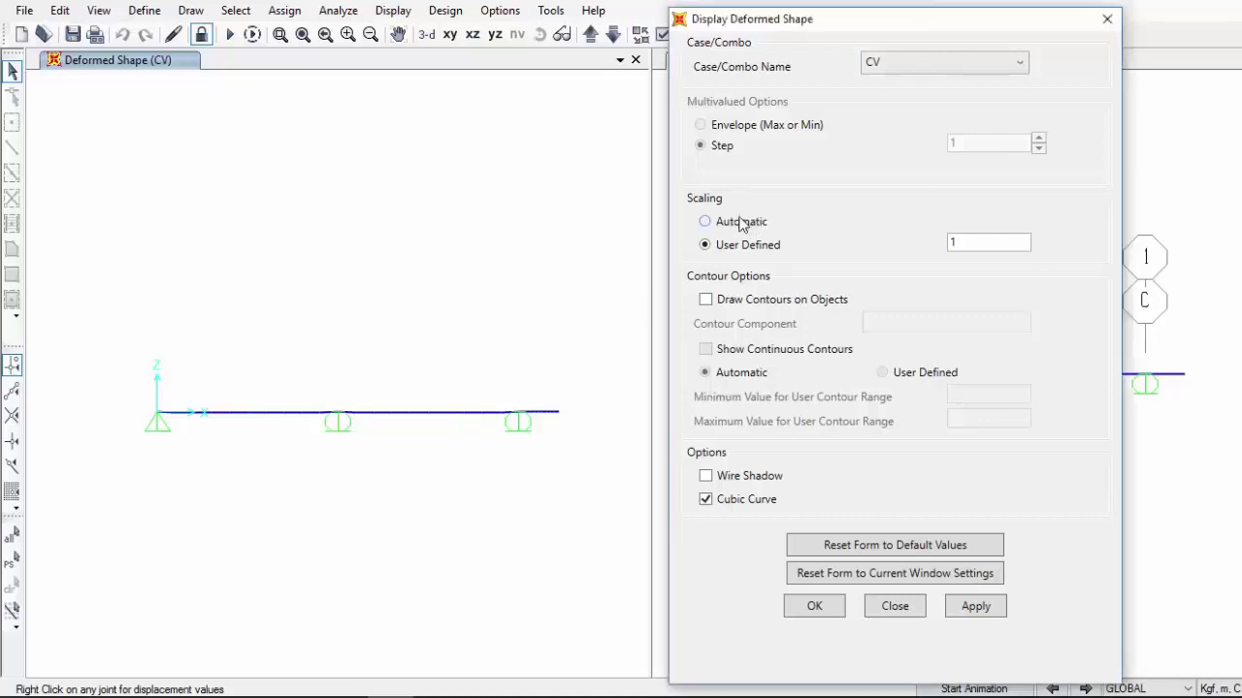
Display the deformed shape for load case CP, first at the user-defined scale, then with automatic scaling, and accept it
left_click(901, 62)
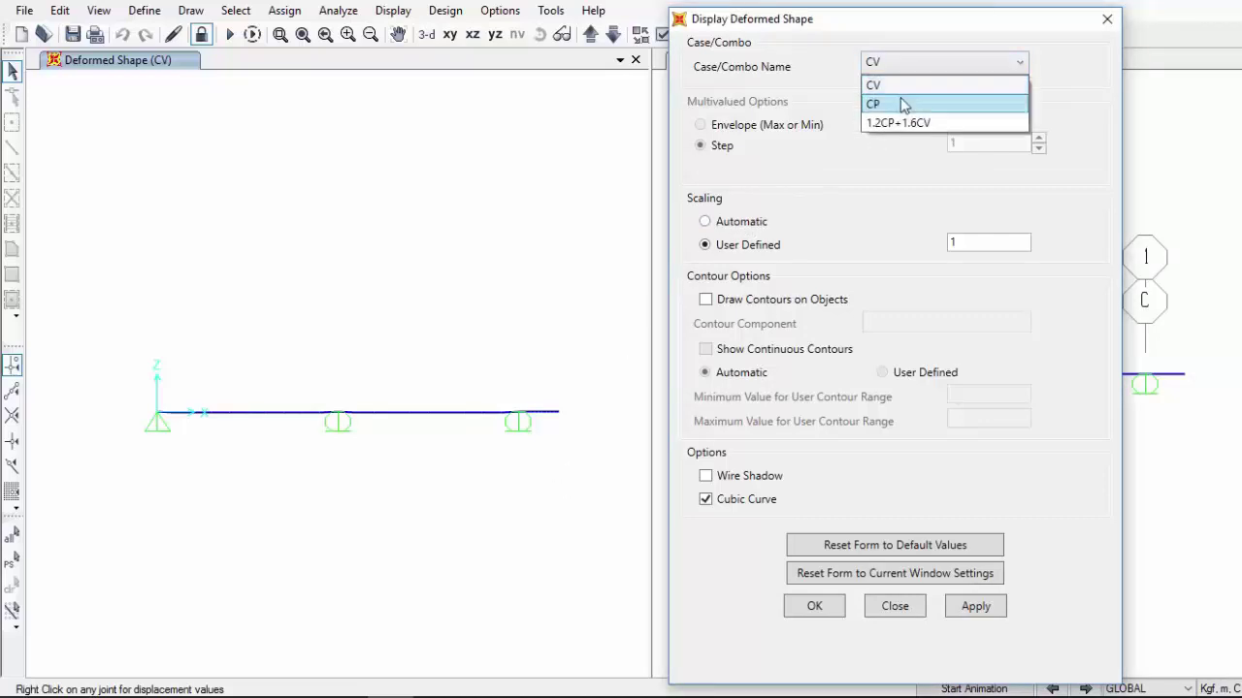
left_click(900, 100)
left_click(990, 617)
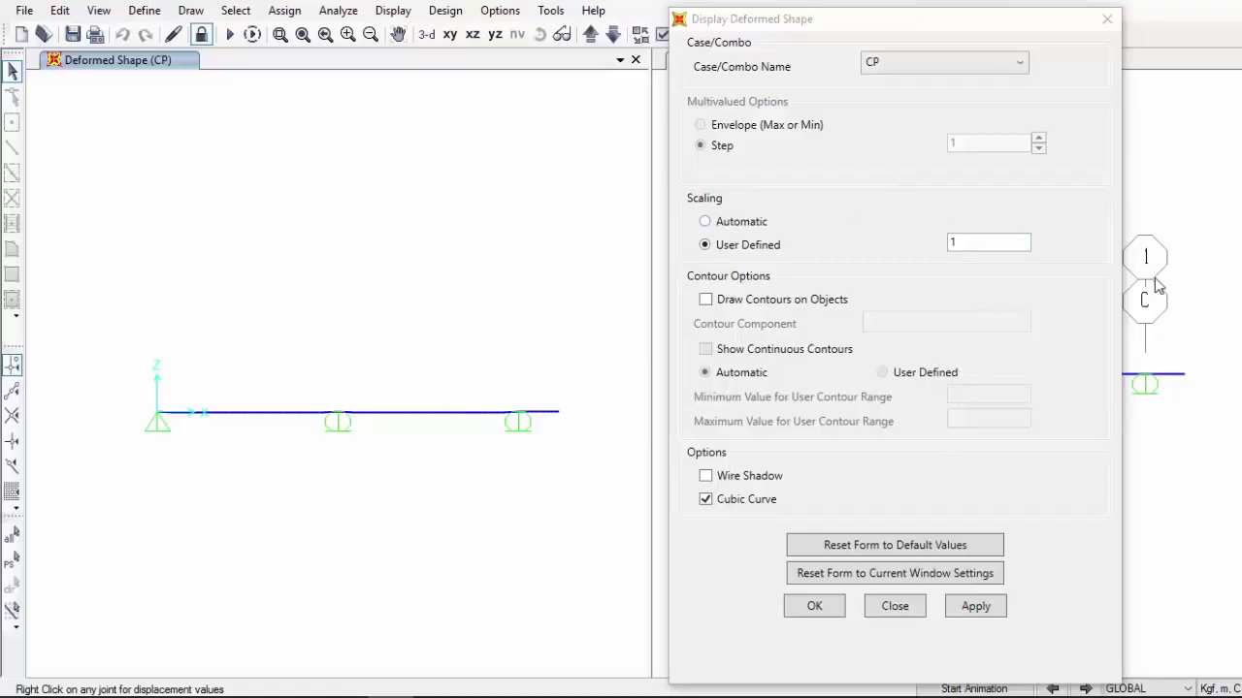
left_click(768, 224)
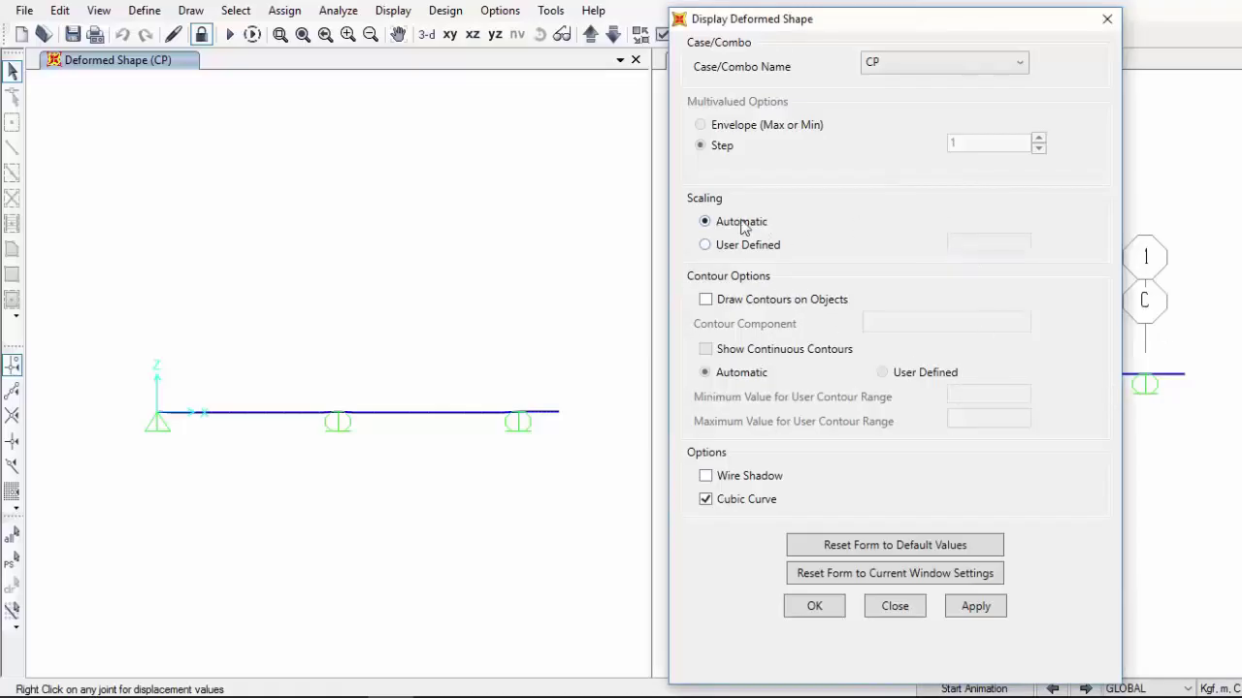
left_click(976, 608)
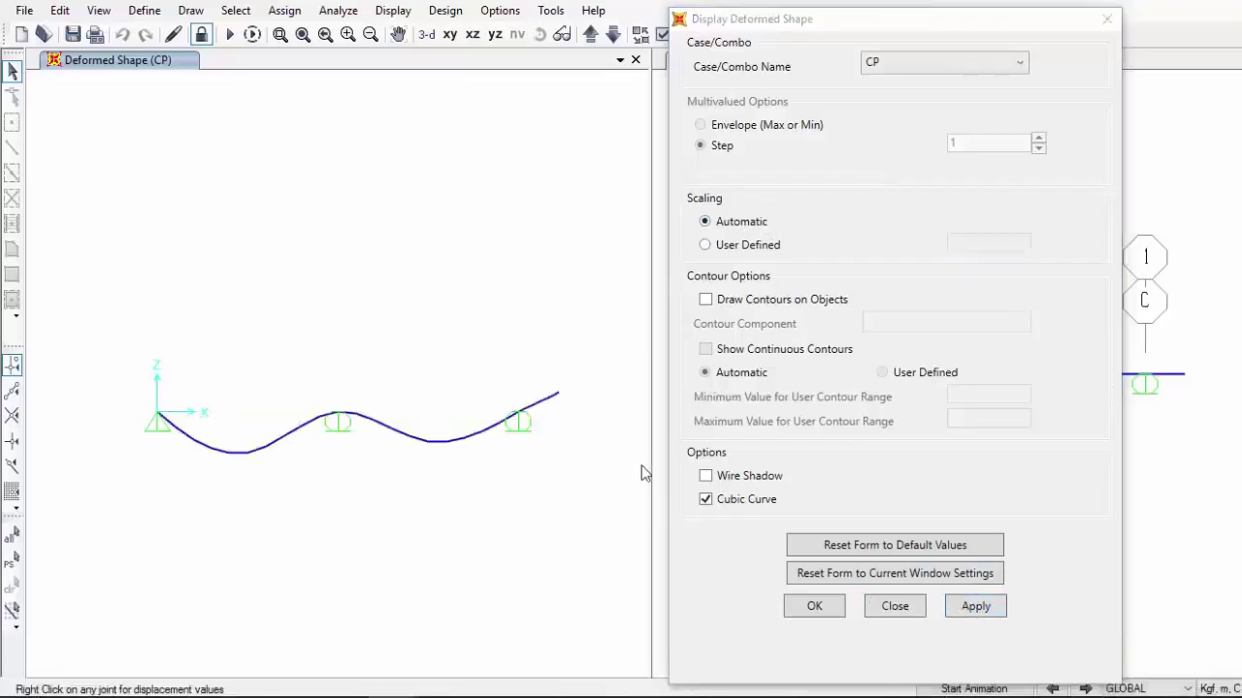
left_click(805, 607)
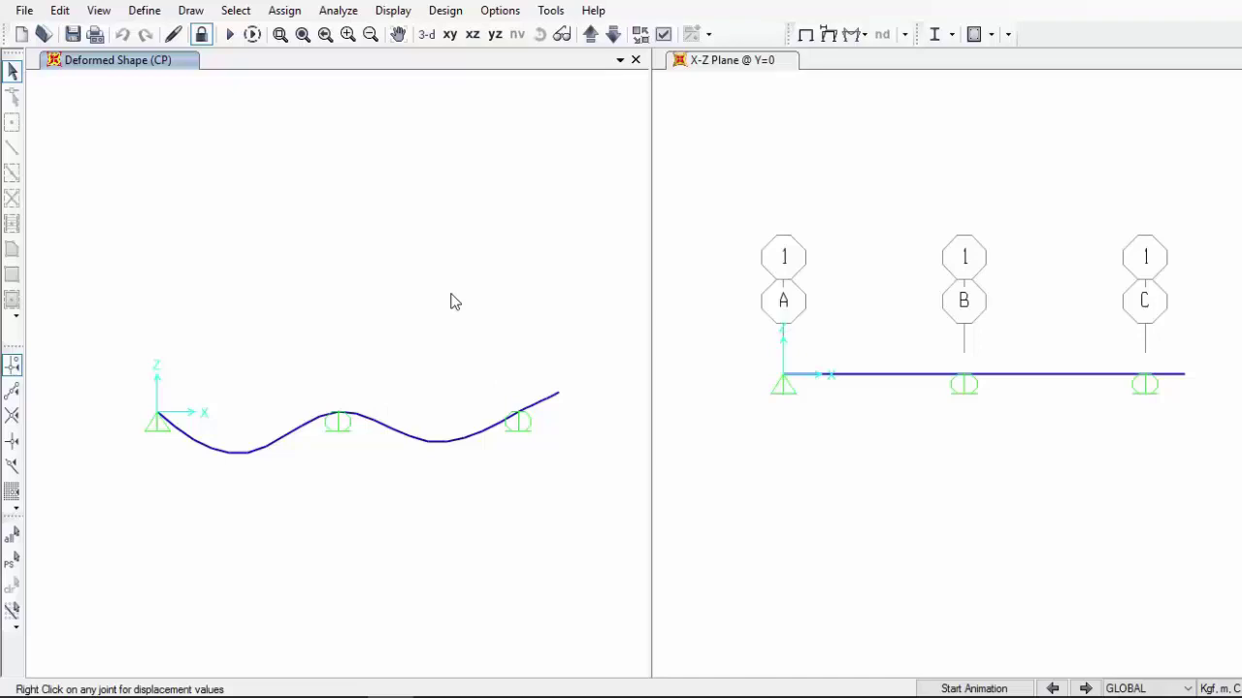
Display the joint reactions for load case CV as arrows, keeping the beam visible beside the dialog
left_click(864, 35)
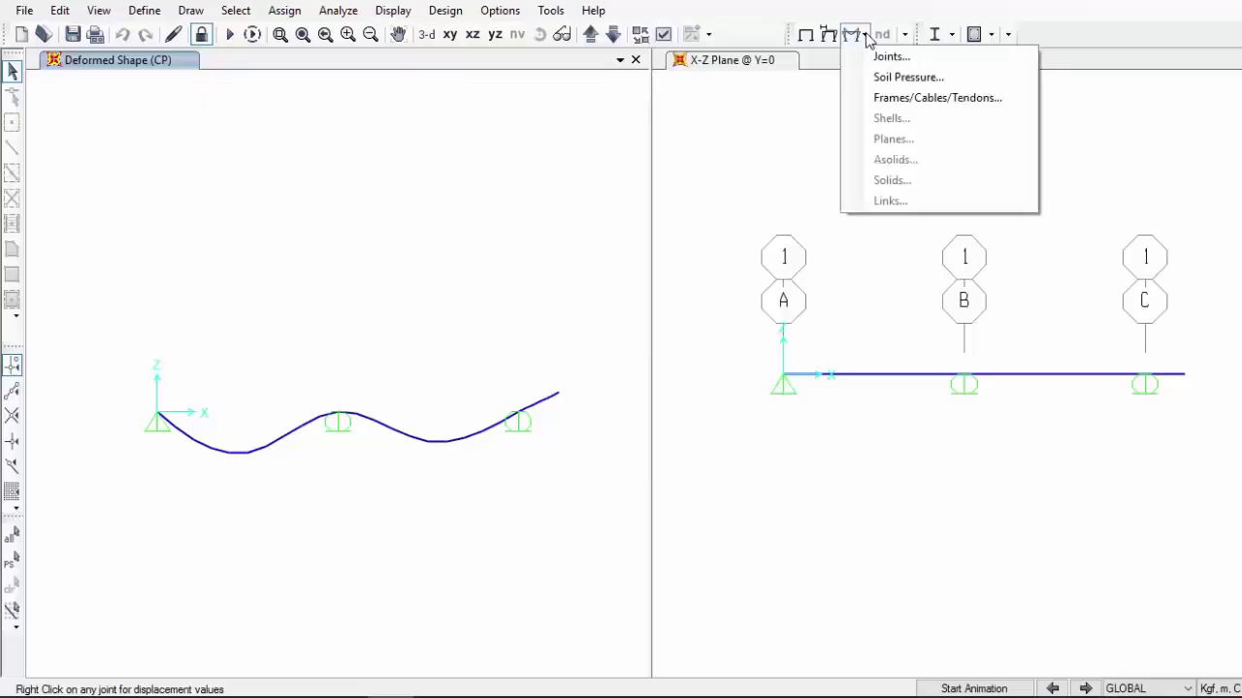
left_click(949, 65)
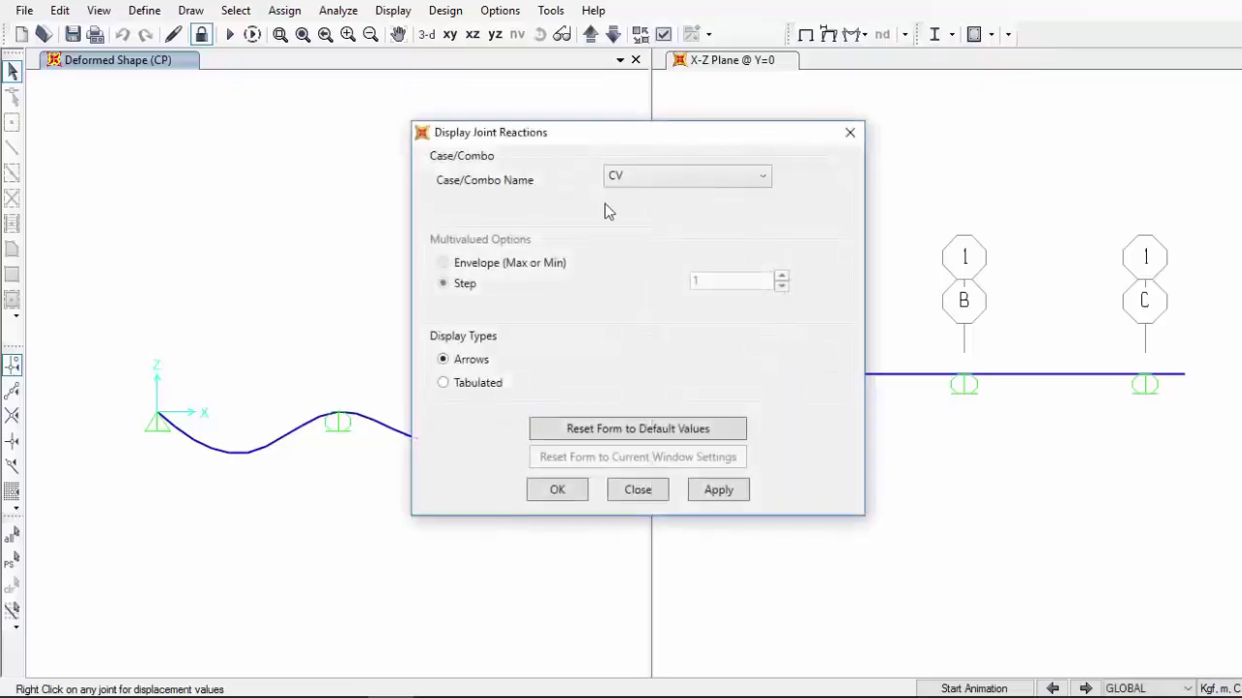
left_click_drag(629, 141, 775, 68)
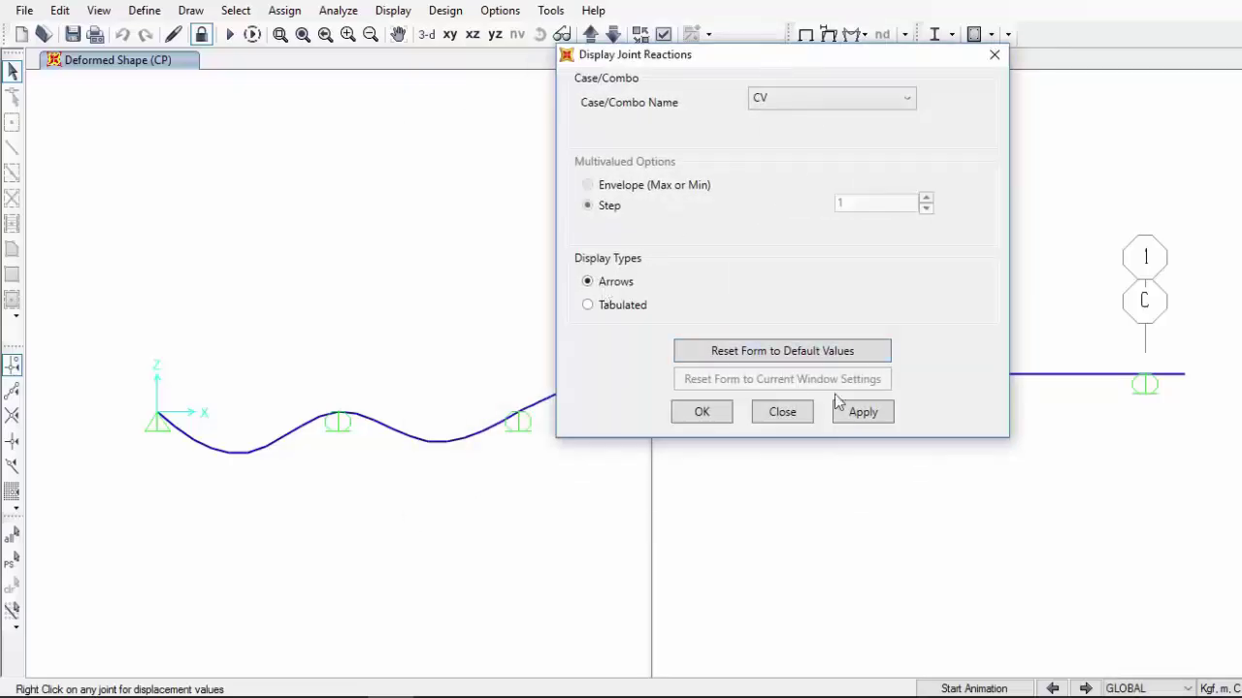
left_click(862, 417)
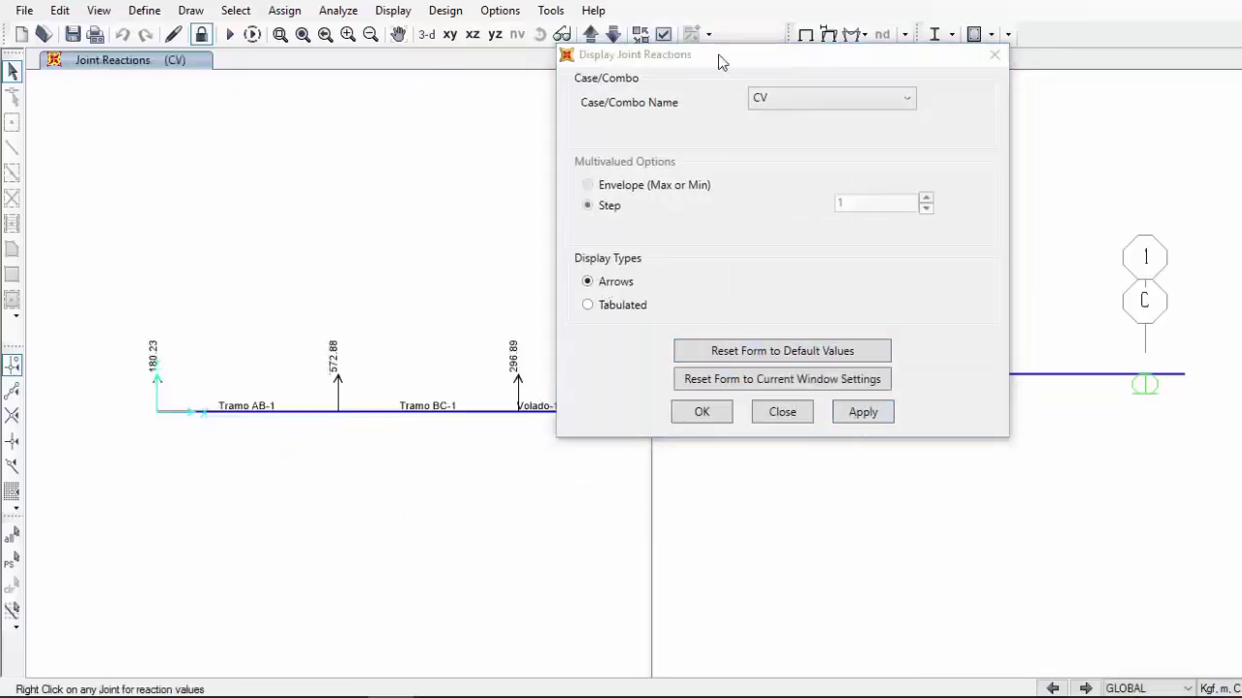
left_click_drag(716, 60, 911, 76)
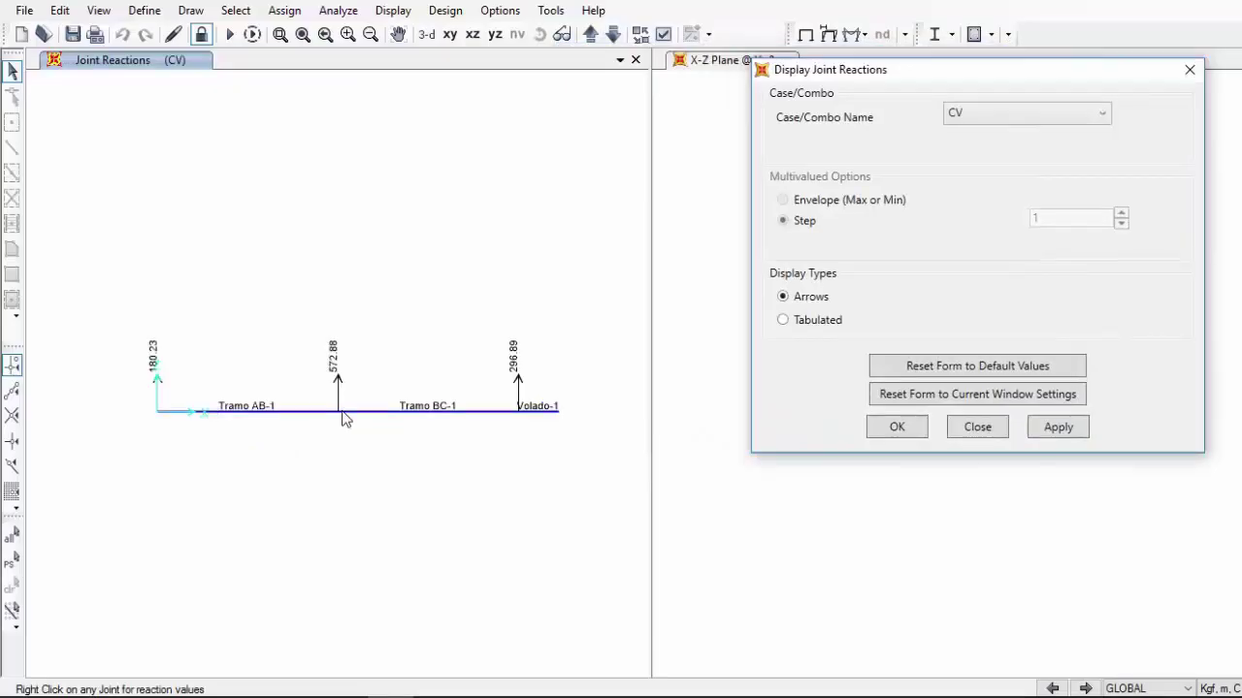
left_click(1234, 691)
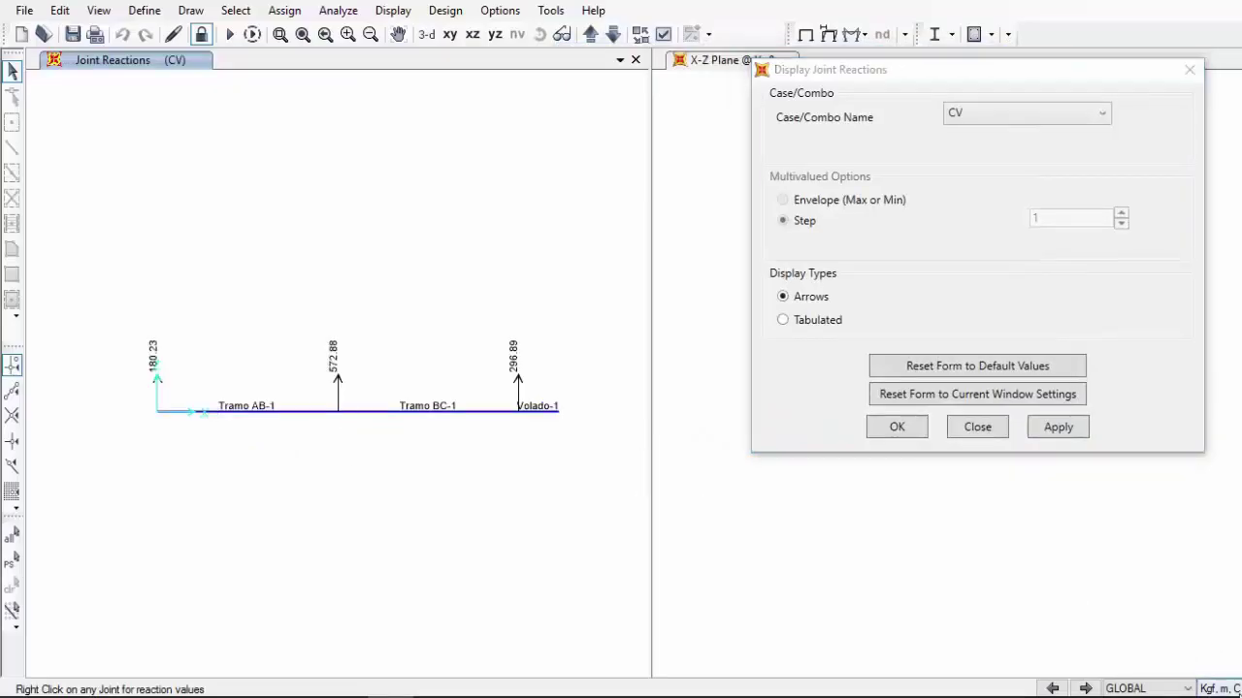
left_click(1228, 689)
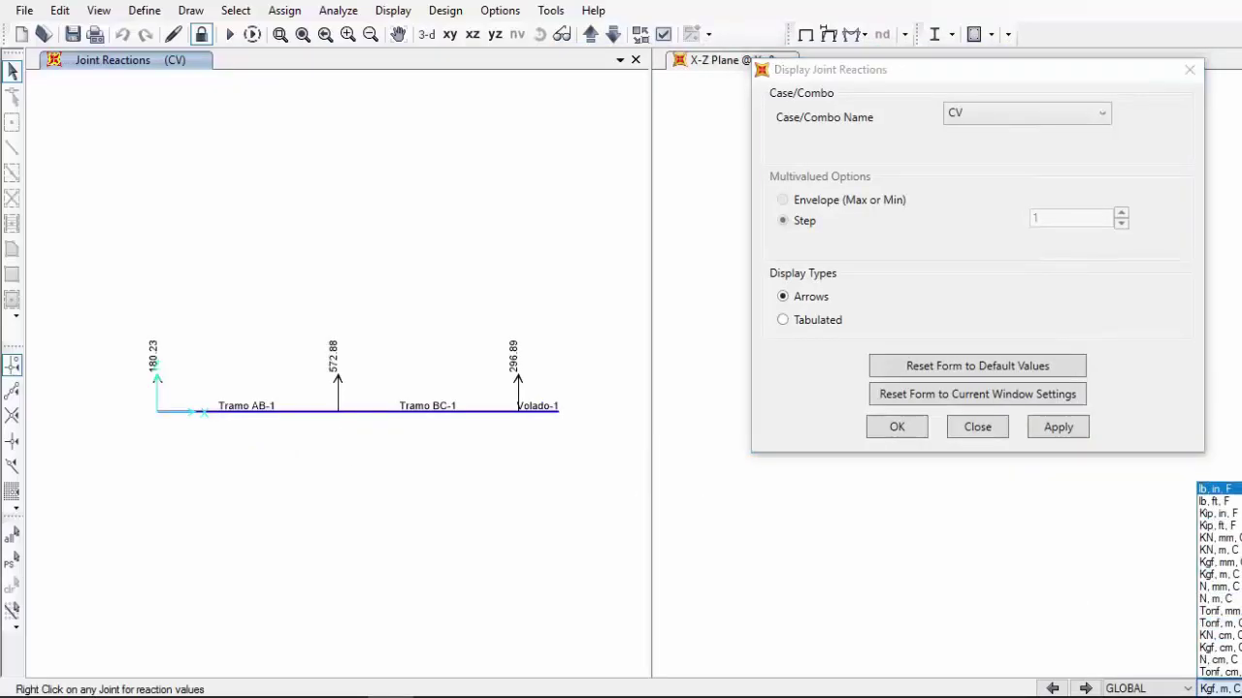
left_click(1232, 688)
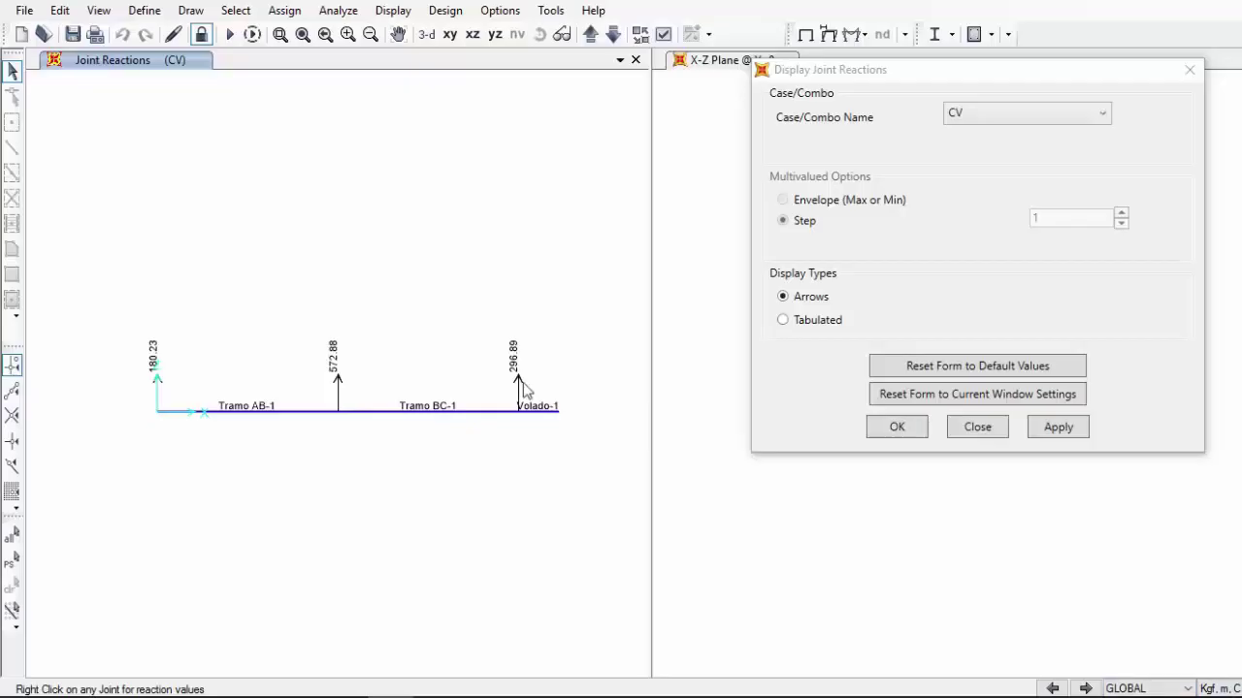
Switch the CV joint reactions display to tabulated values and apply it
left_click_drag(854, 71, 838, 66)
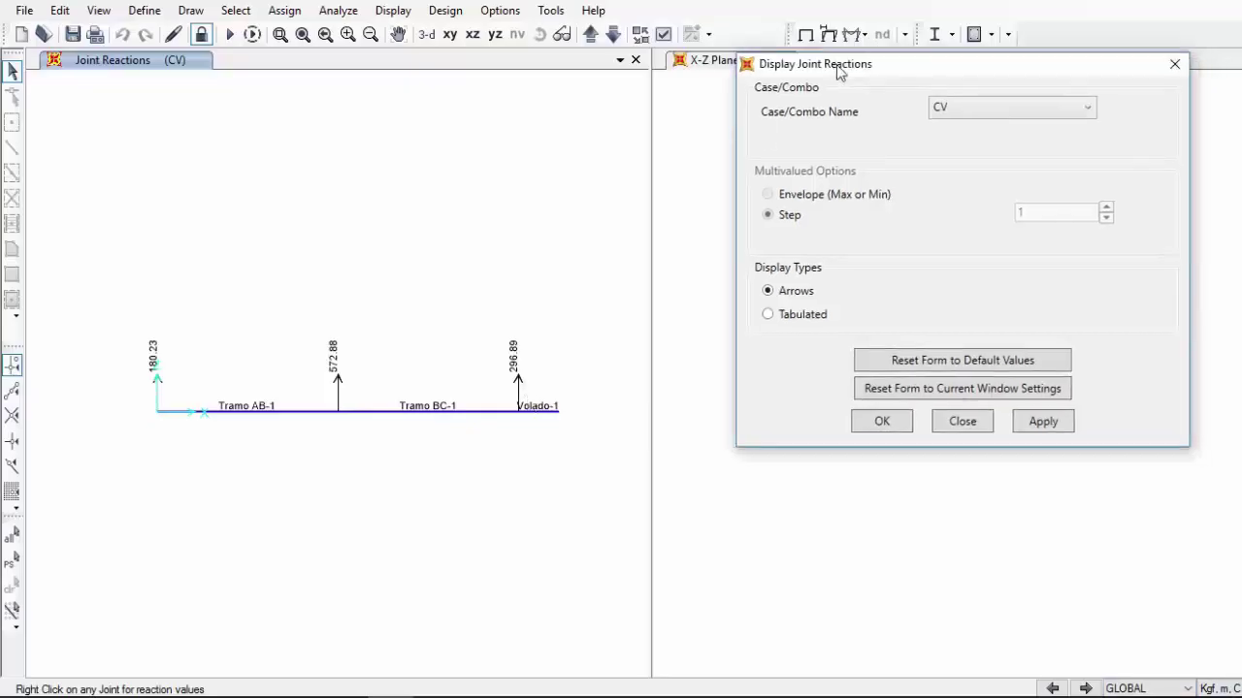
left_click(803, 315)
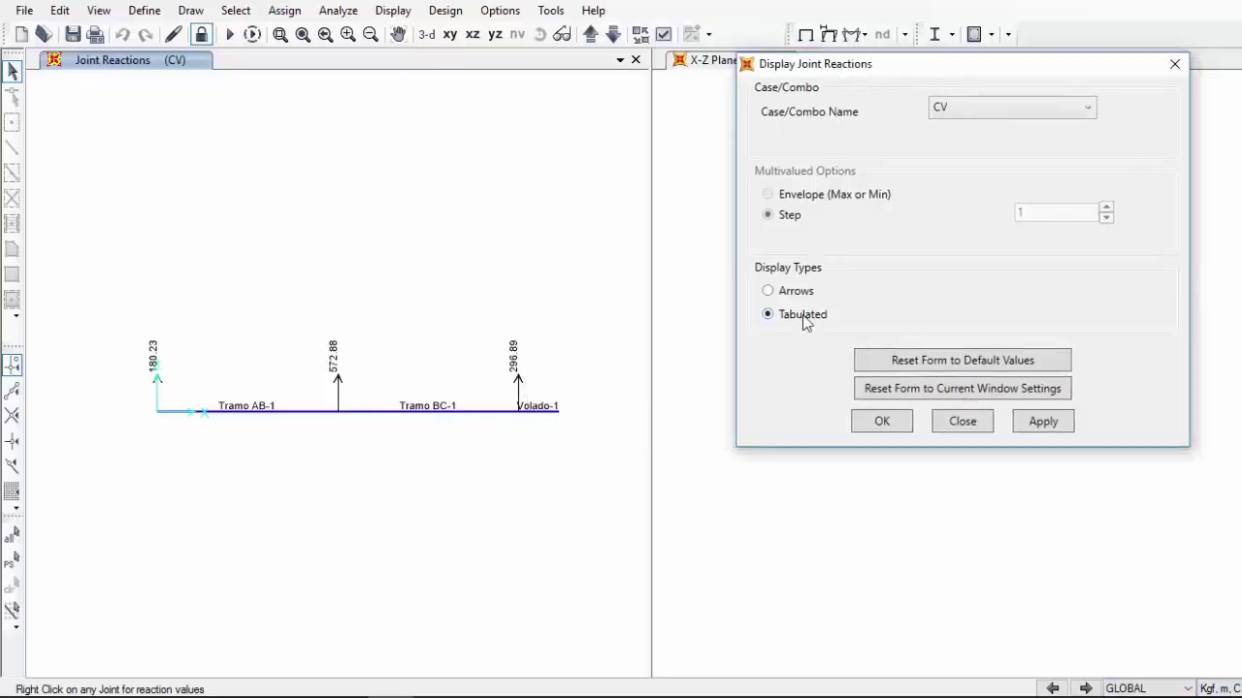
left_click(1048, 423)
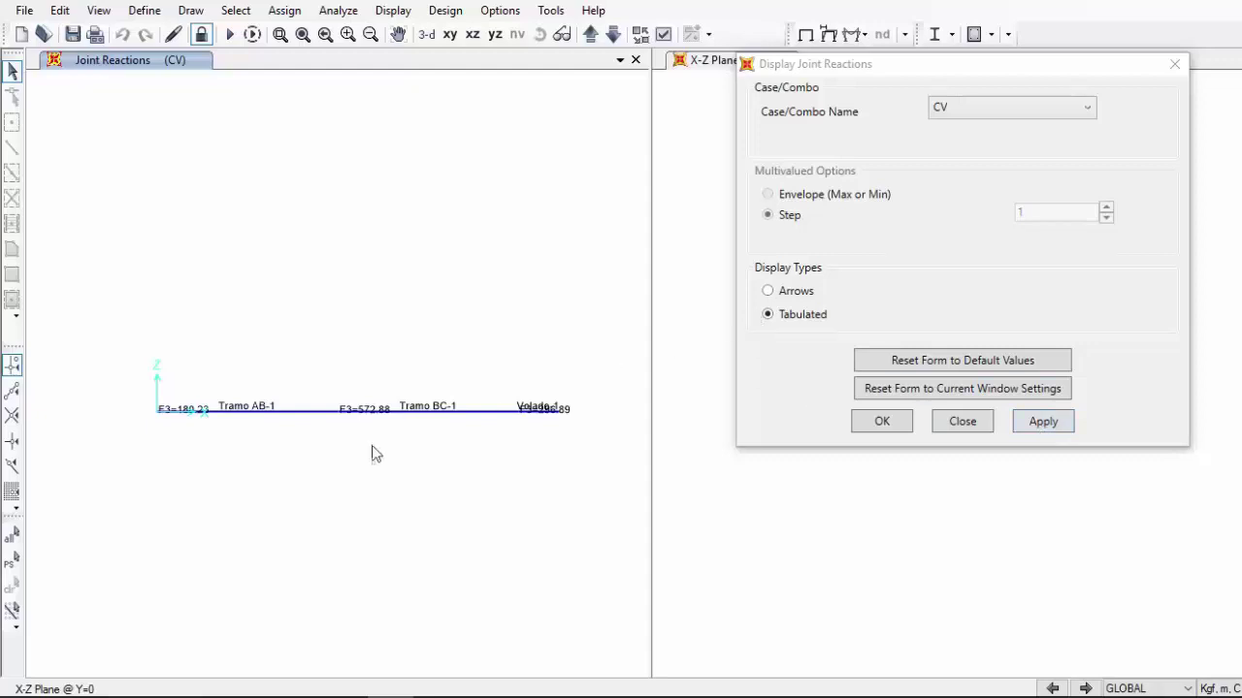
Inspect the CV joint reactions at the cantilever's free end and at the first support, and close the reactions display settings
left_click(558, 413)
left_click(559, 413)
right_click(558, 413)
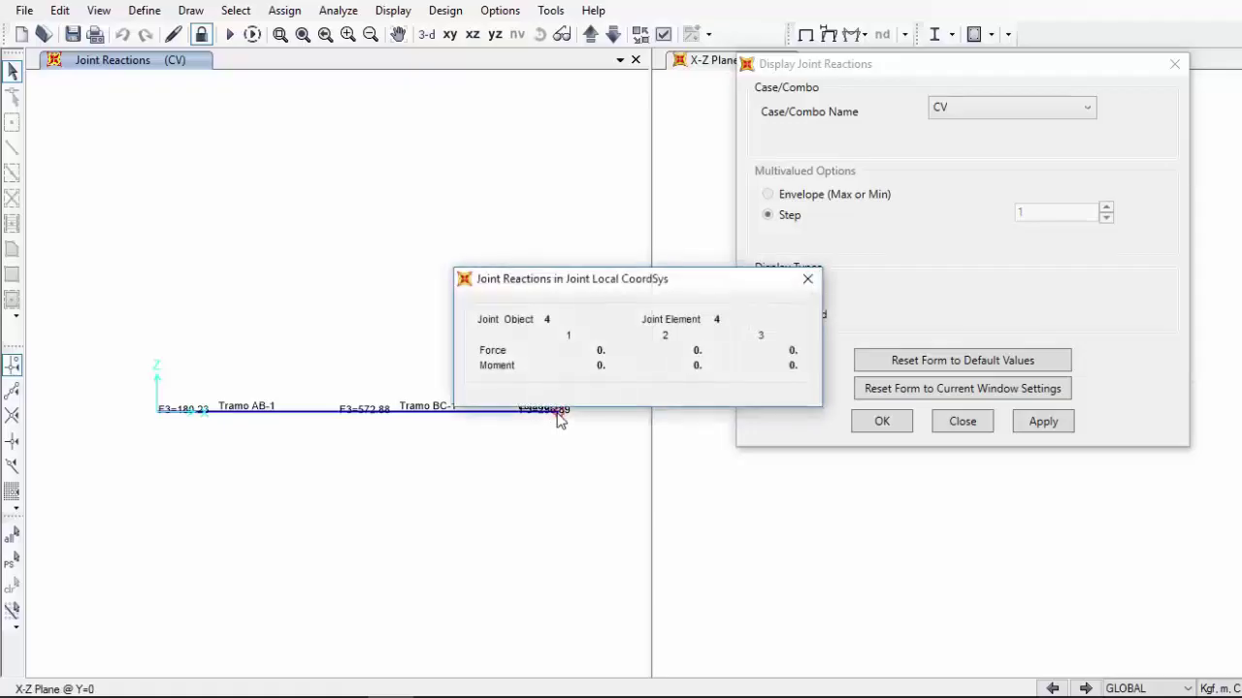
left_click(807, 279)
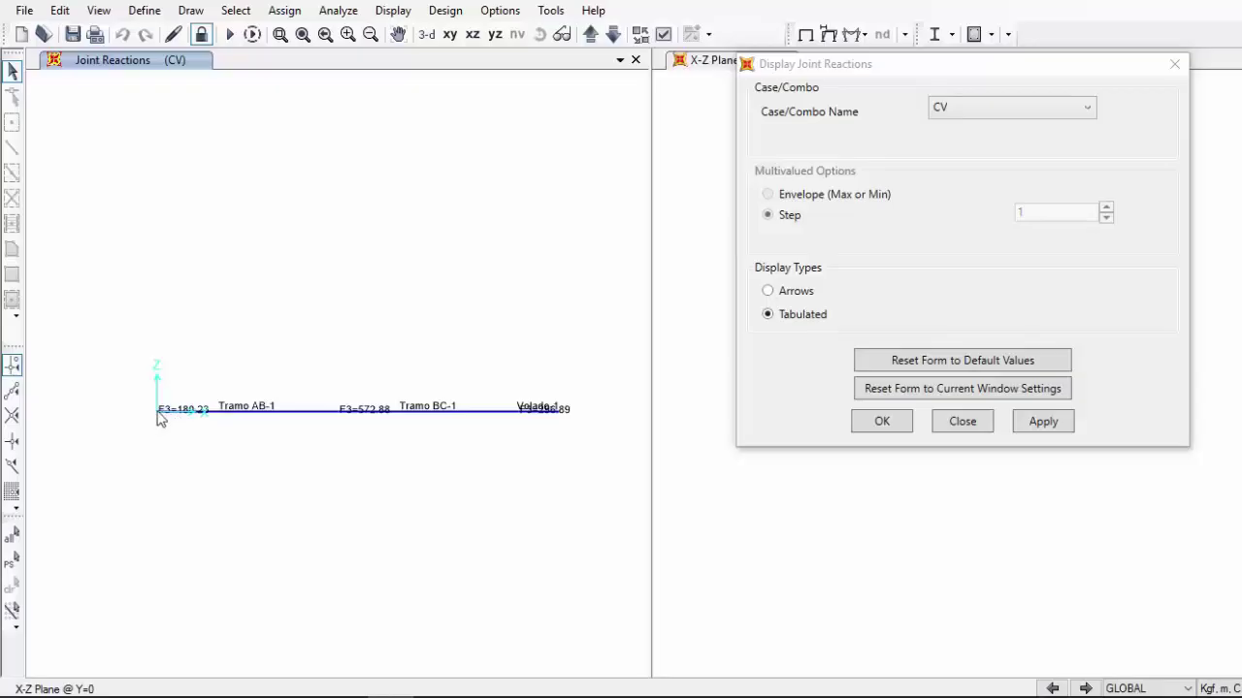
left_click(160, 415)
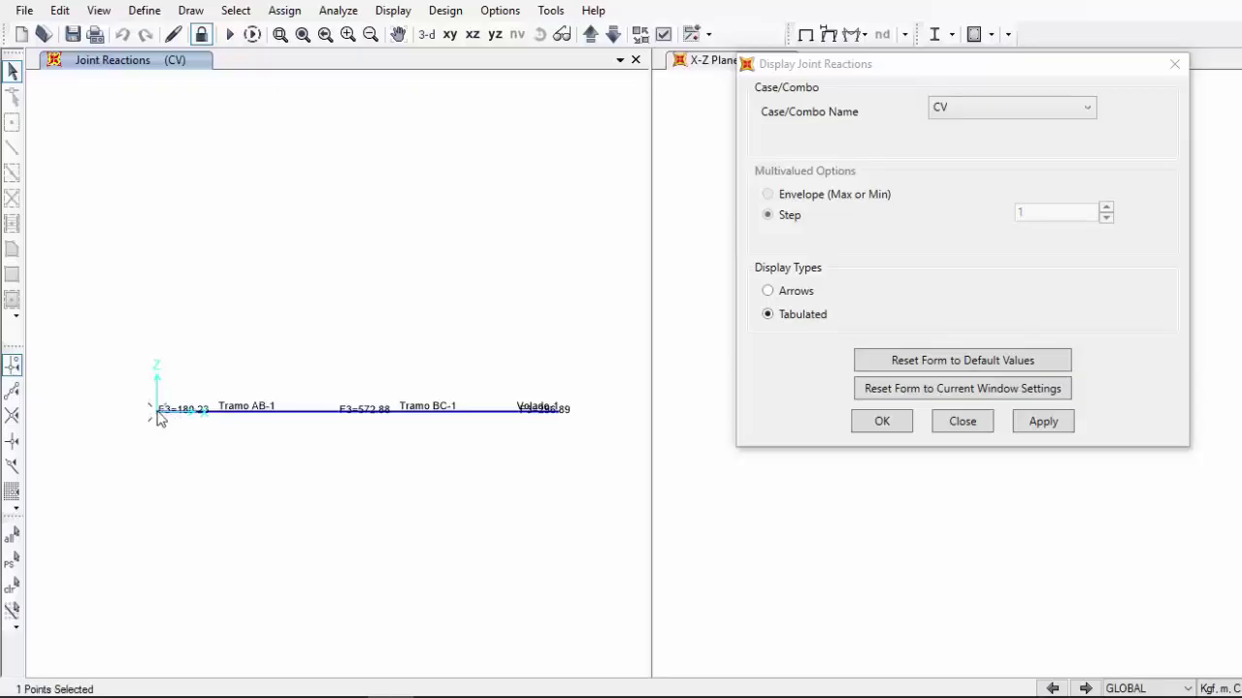
right_click(160, 415)
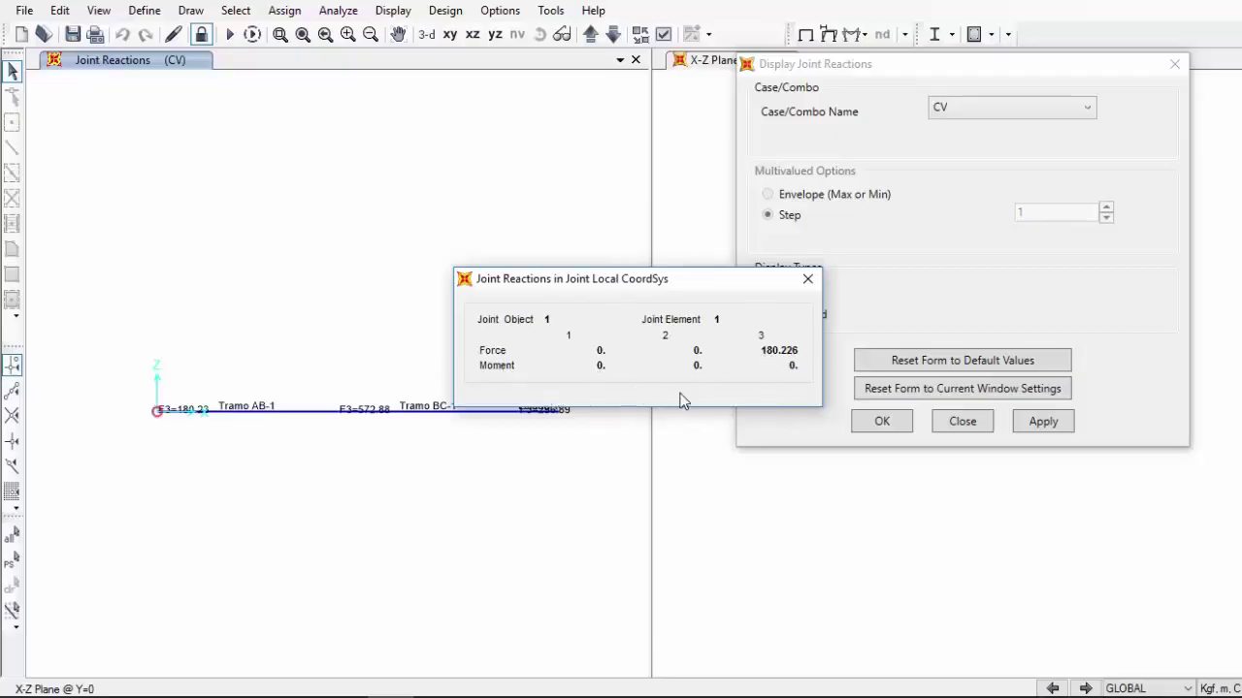
left_click(808, 281)
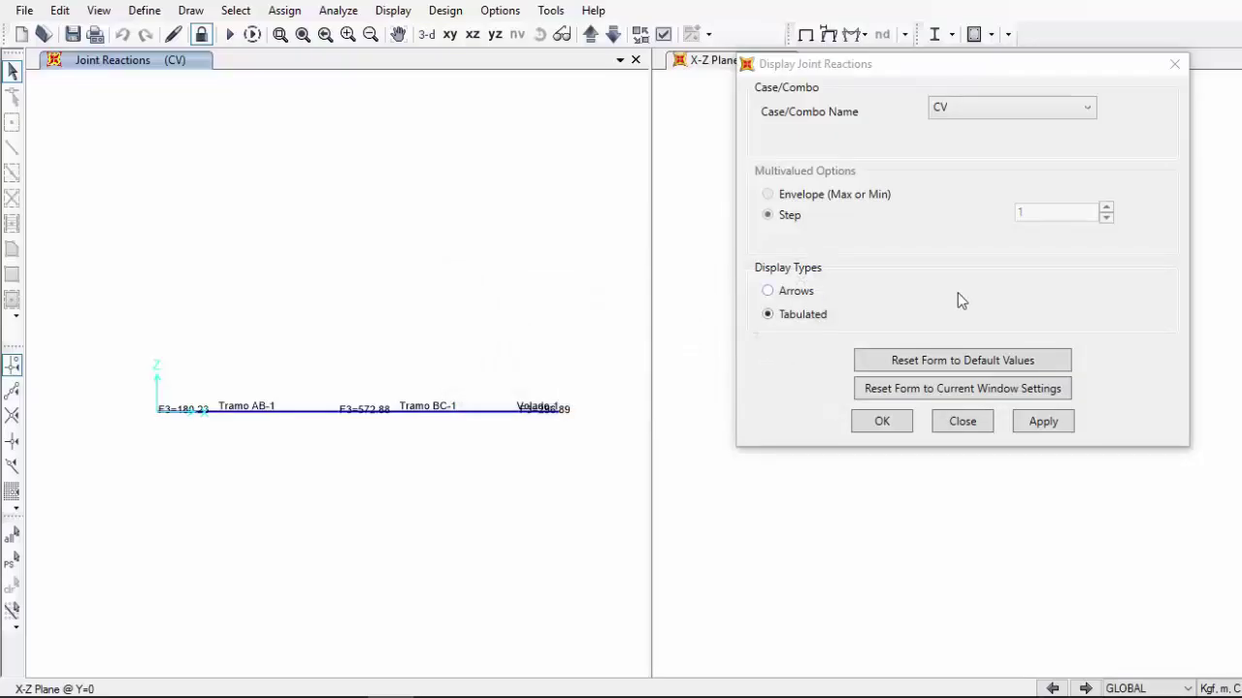
left_click(962, 422)
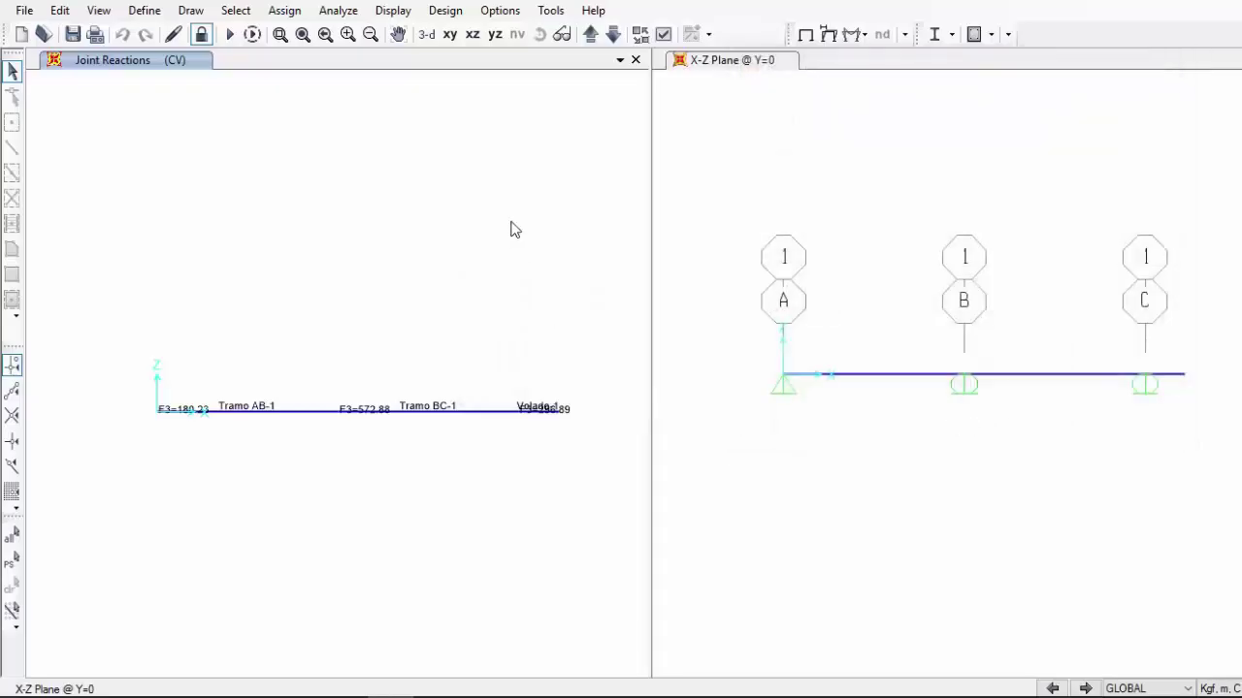
Set the frame forces display to load case CP, keeping the beam visible beside the dialog
left_click(855, 43)
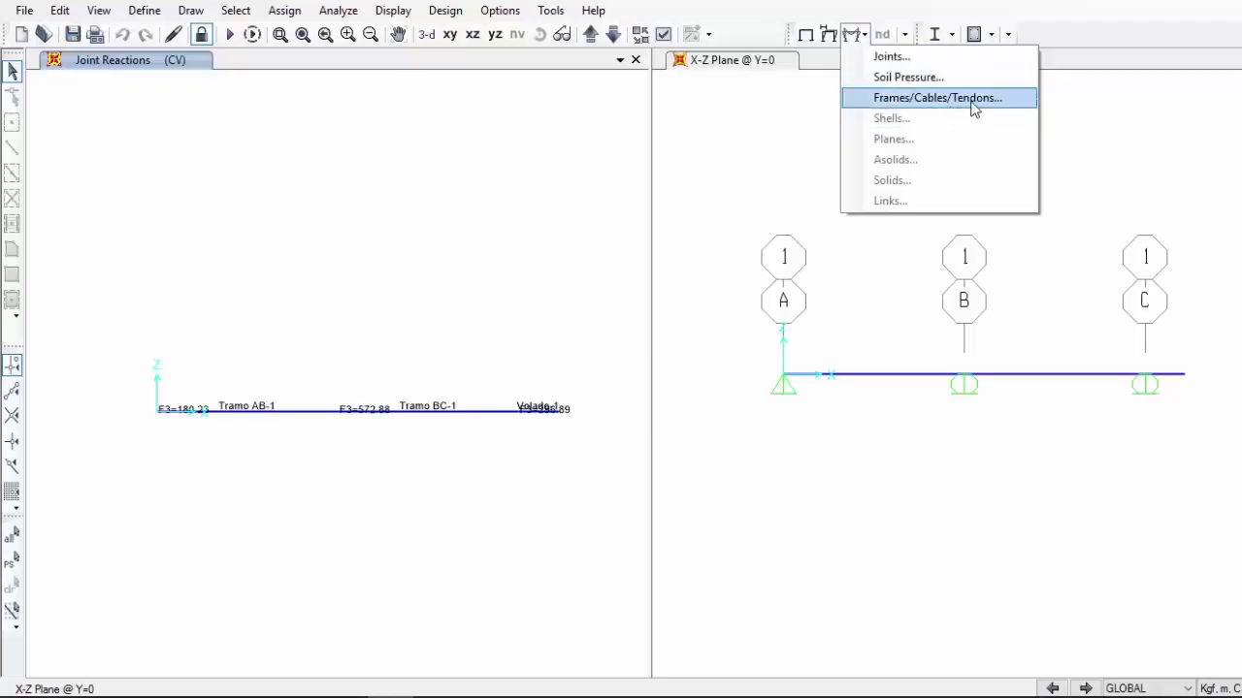
left_click(873, 101)
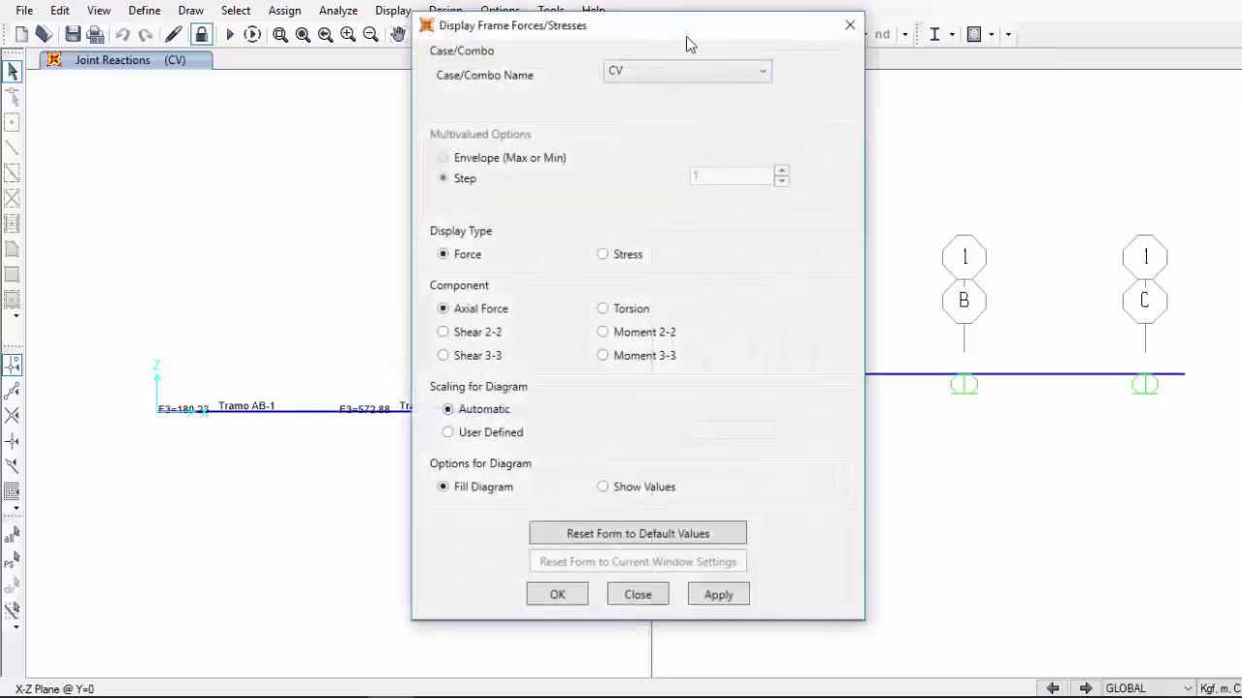
left_click_drag(714, 18, 969, 14)
left_click(917, 56)
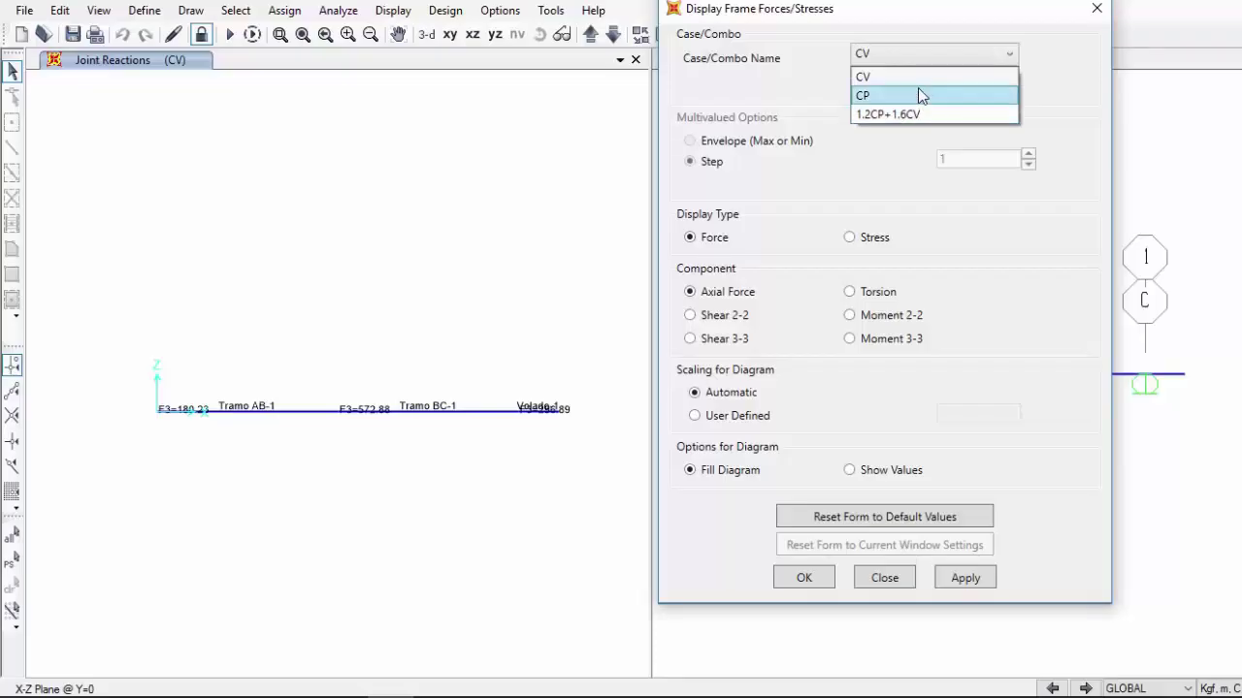
left_click(918, 93)
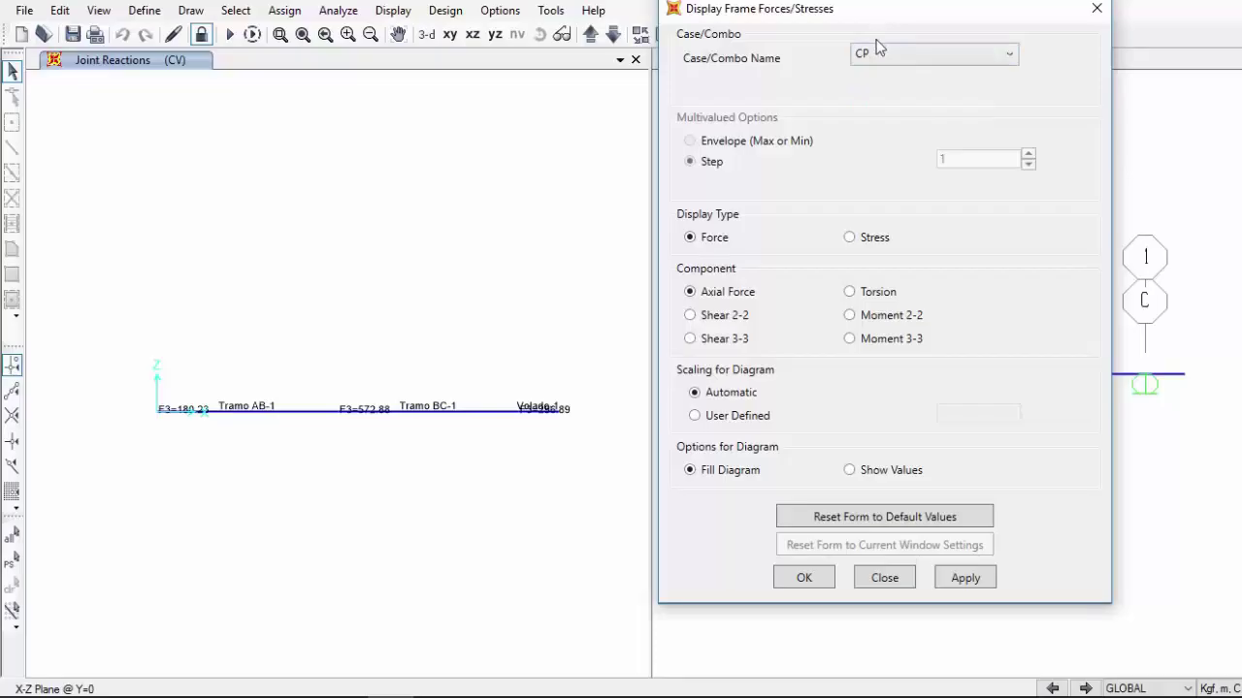
left_click_drag(857, 16, 892, 27)
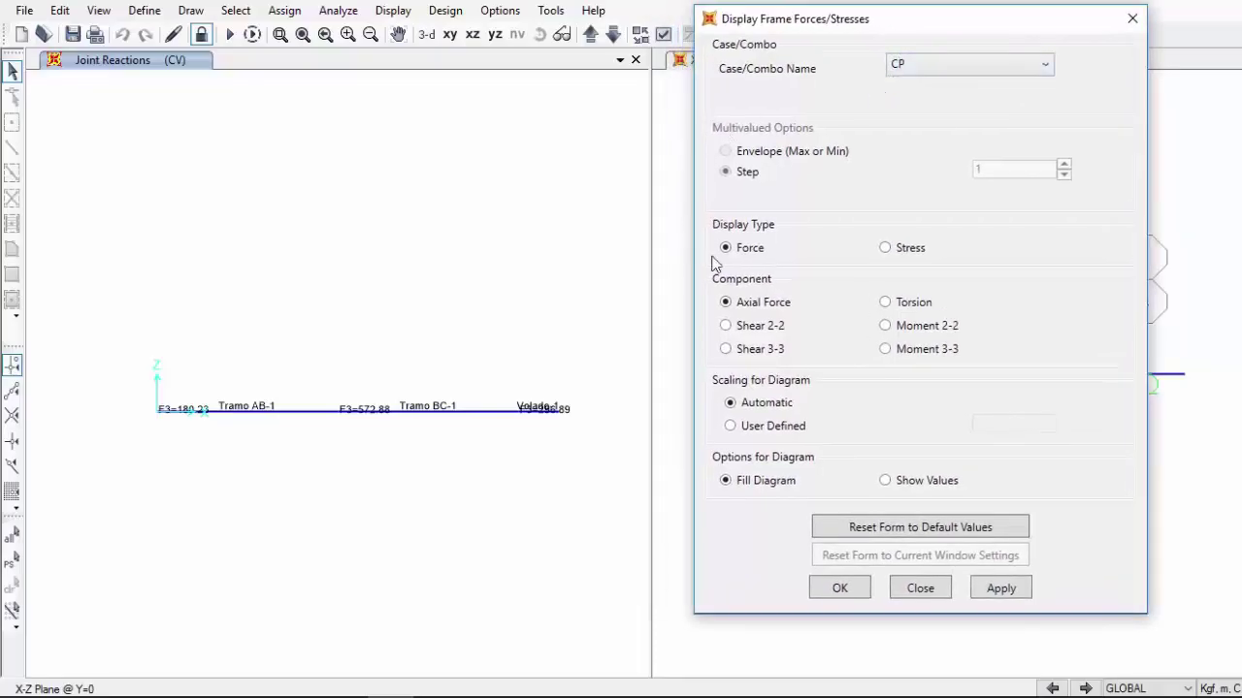
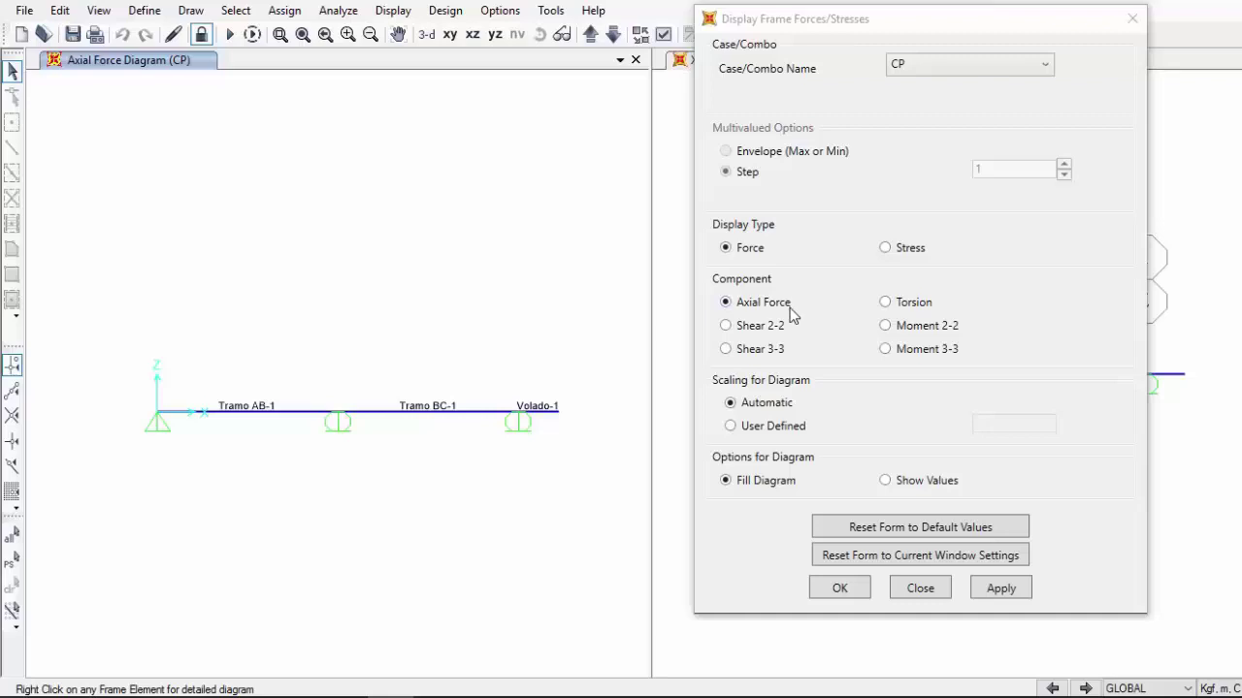
Display the Shear 2-2 diagram for load case CP, followed by the Shear 3-3 diagram
left_click(761, 327)
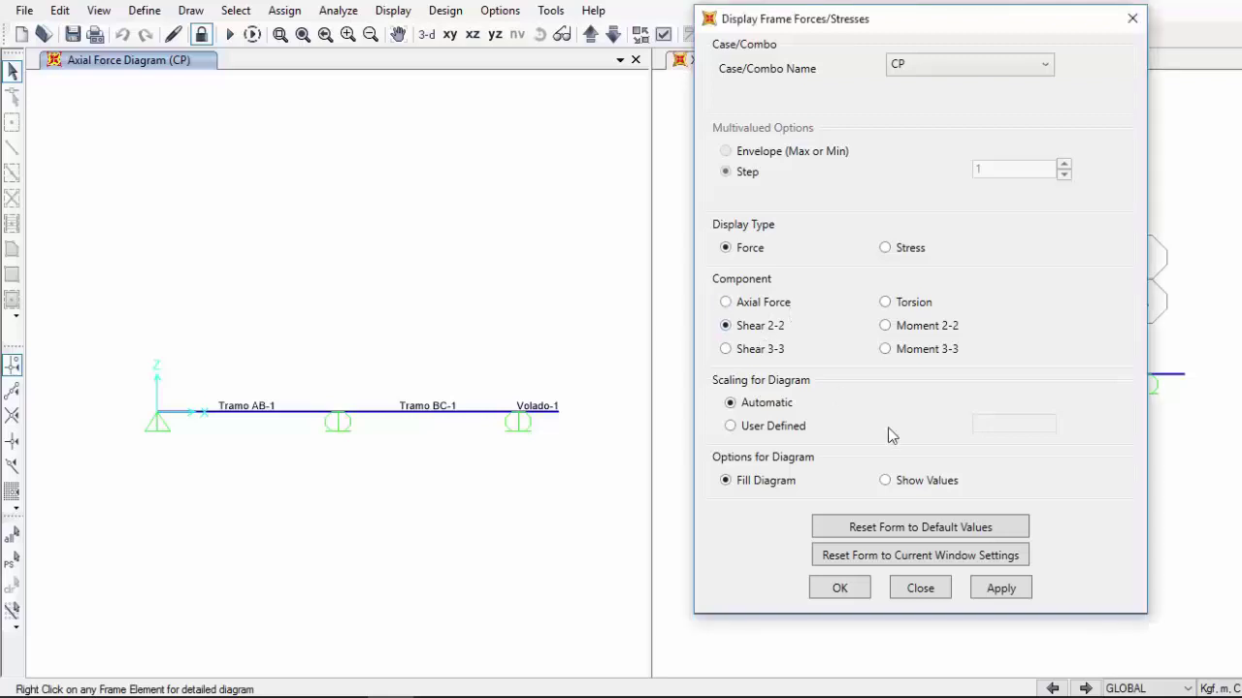
left_click(997, 590)
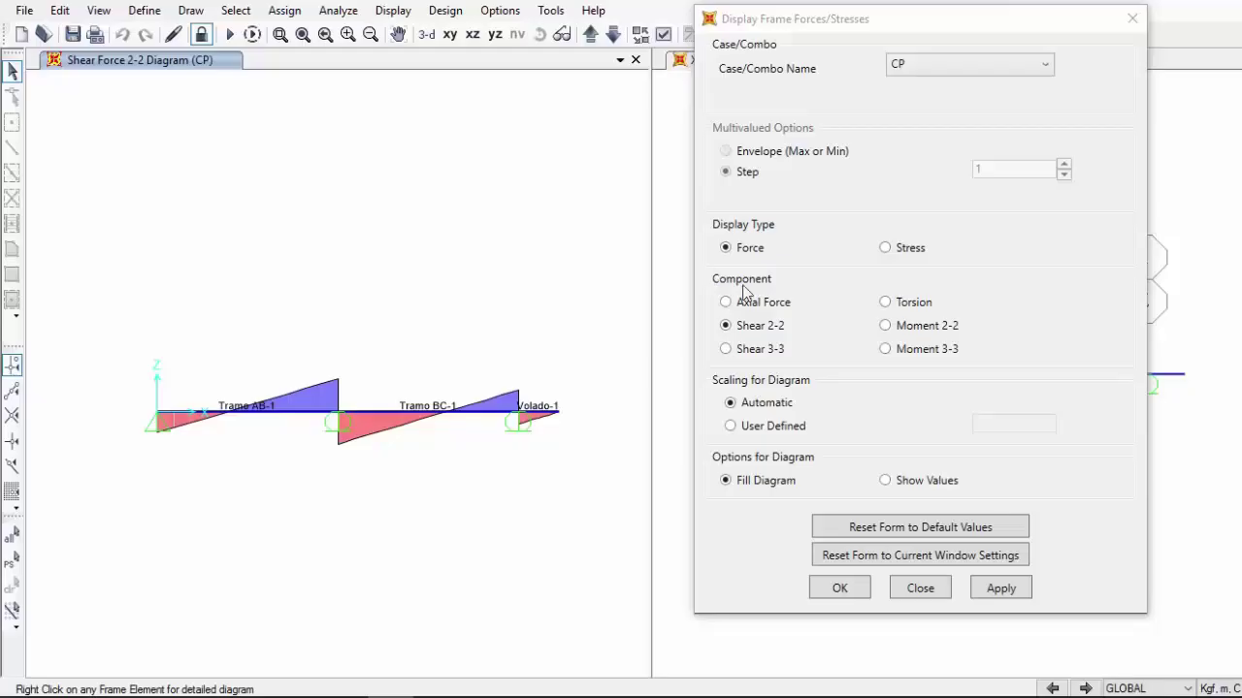
left_click(760, 352)
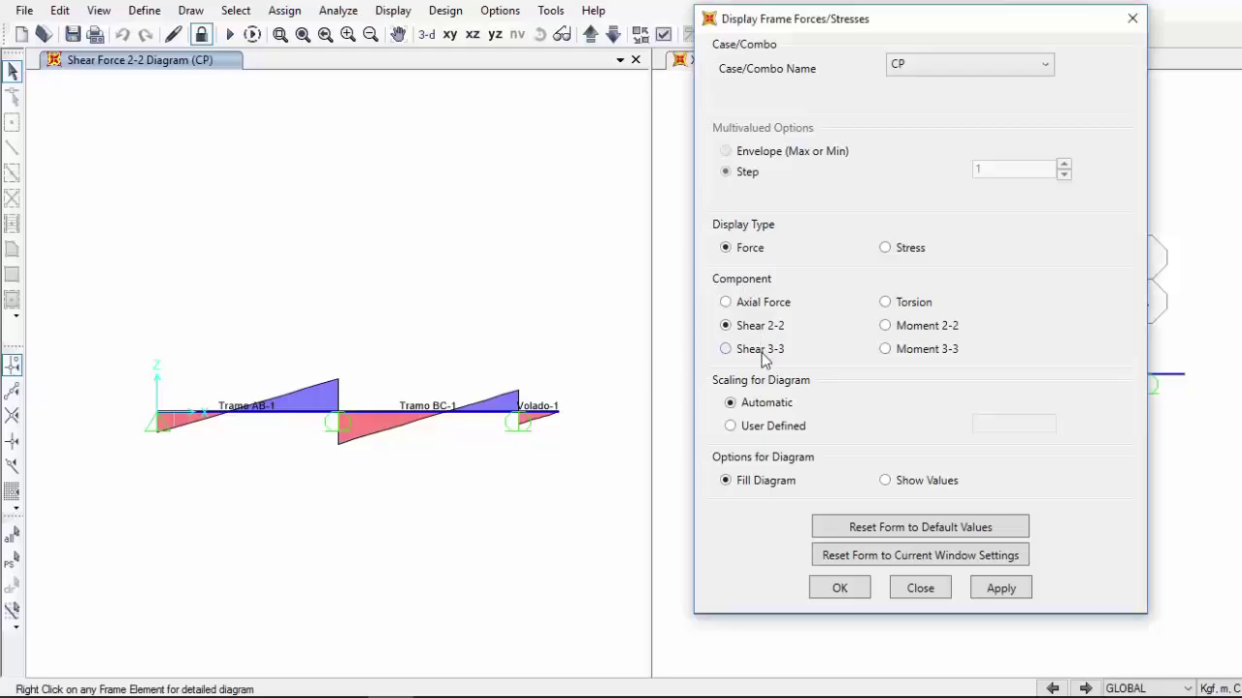
left_click(1006, 596)
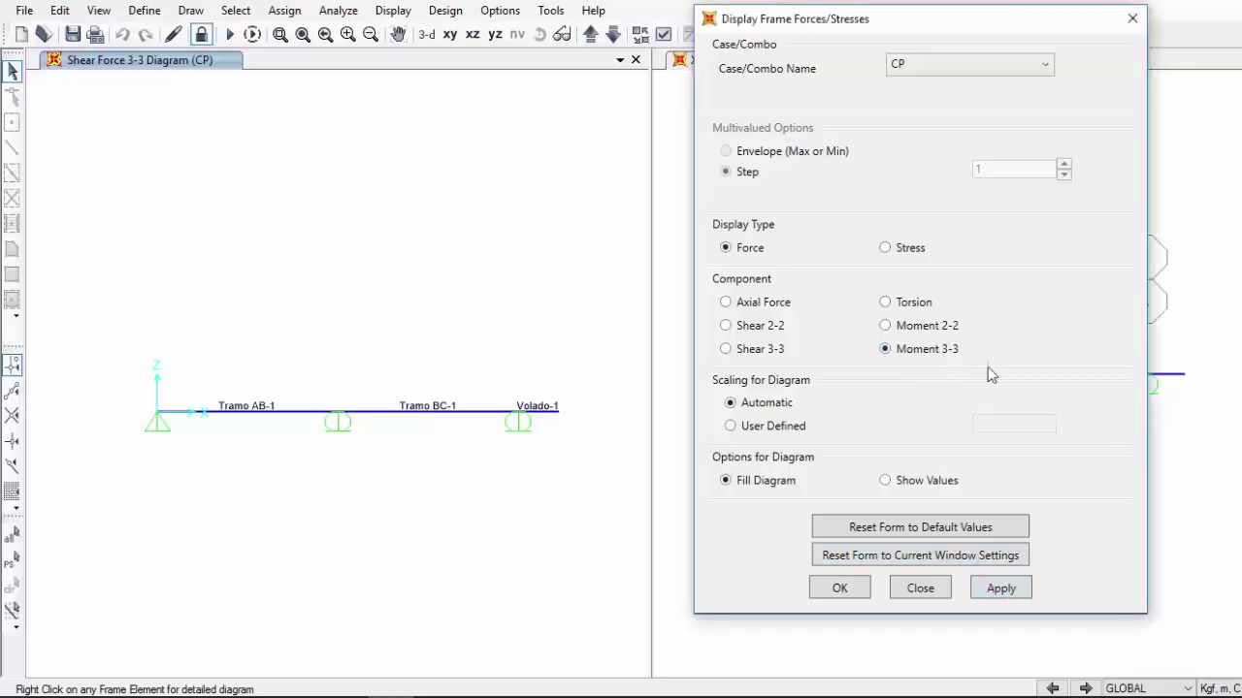
Display the CP Moment 3-3 diagram, try it with values shown, and accept it as a filled diagram
left_click(1017, 588)
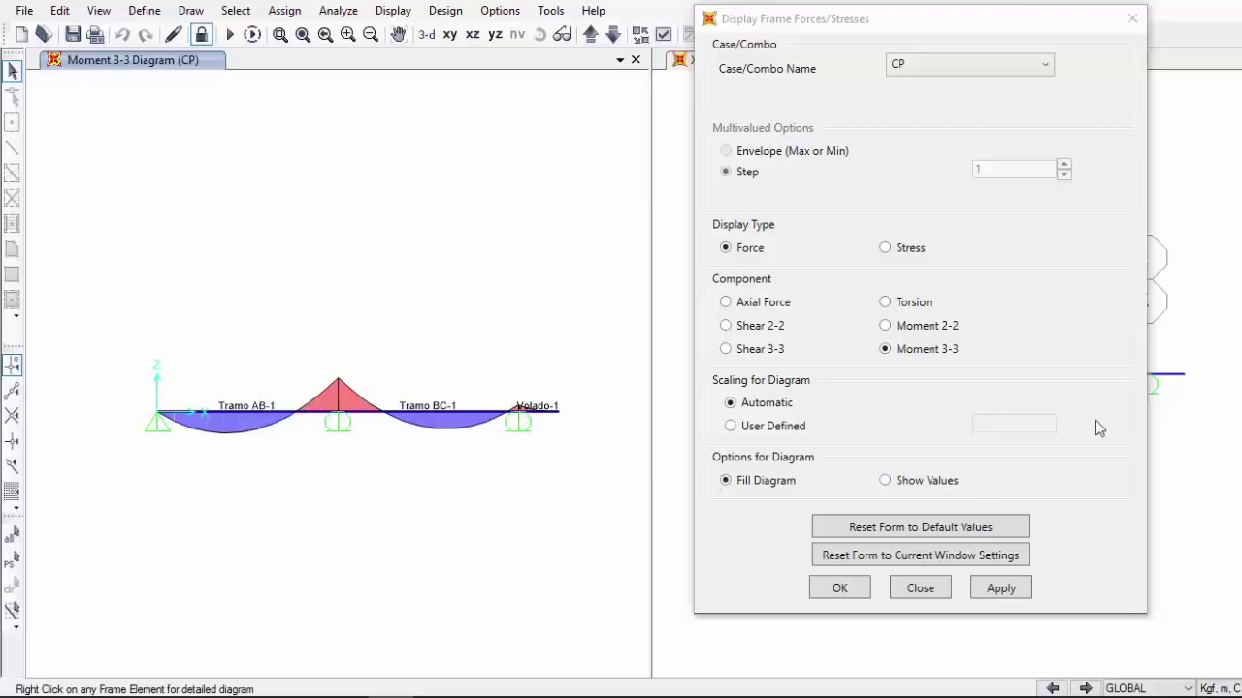
left_click(937, 485)
left_click(1003, 587)
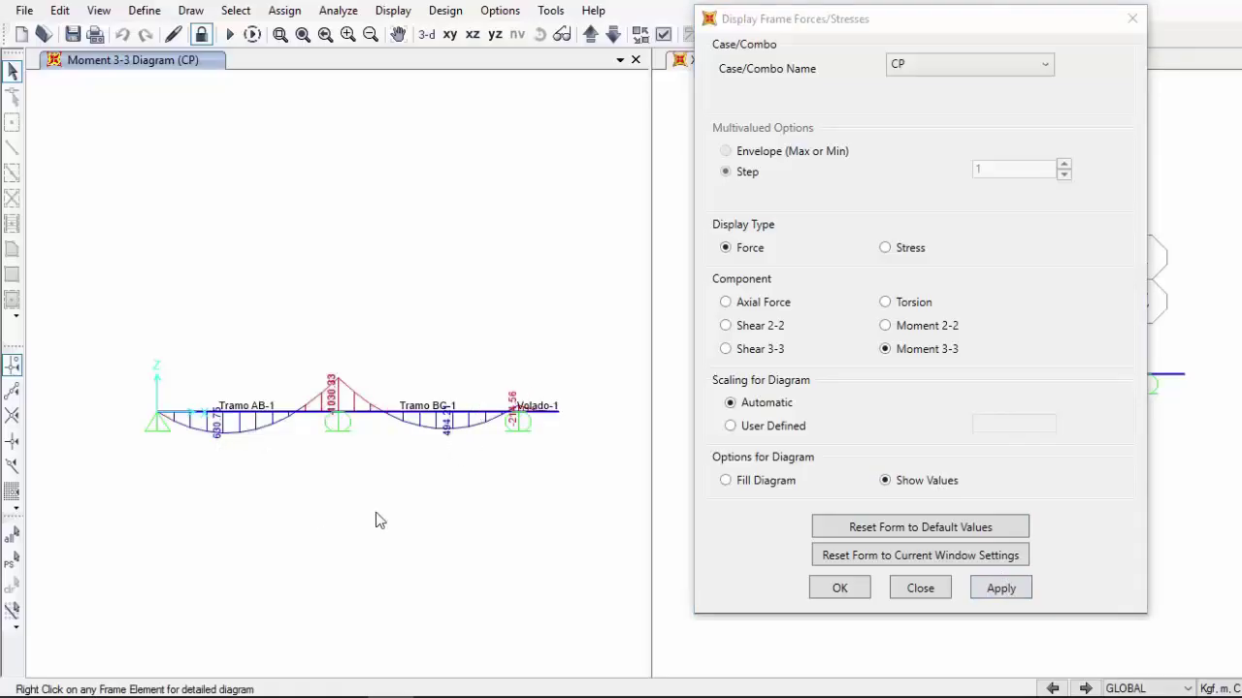
left_click(782, 484)
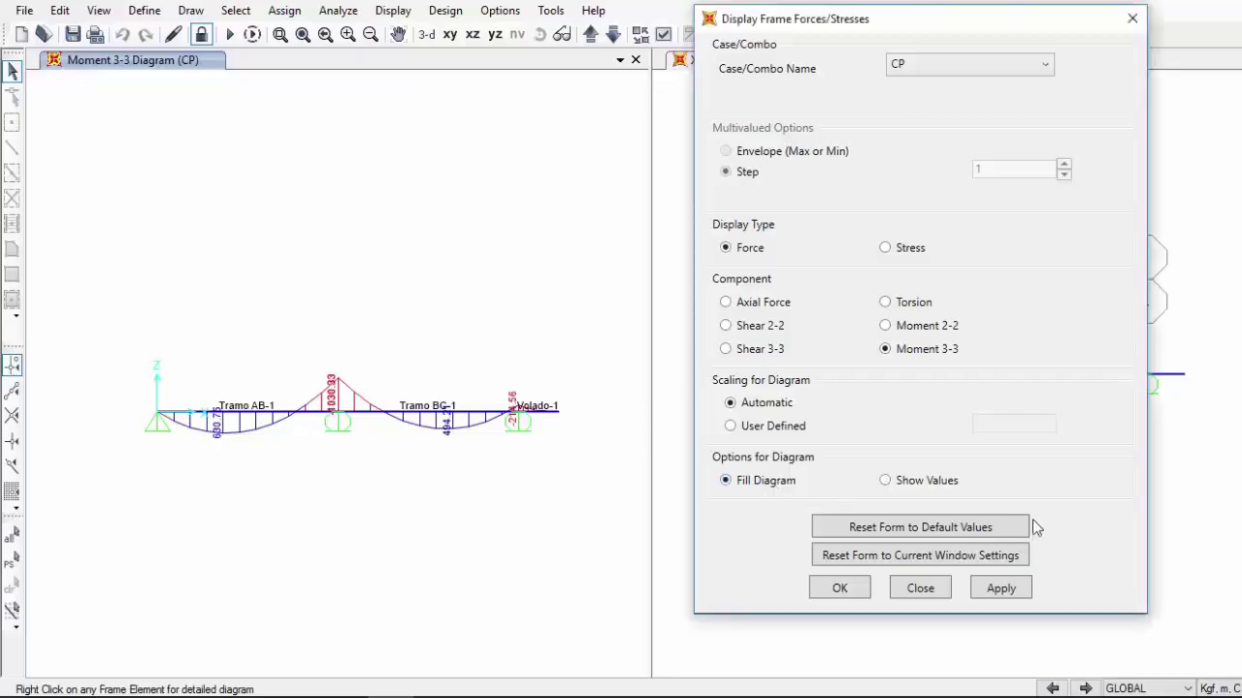
left_click(1012, 588)
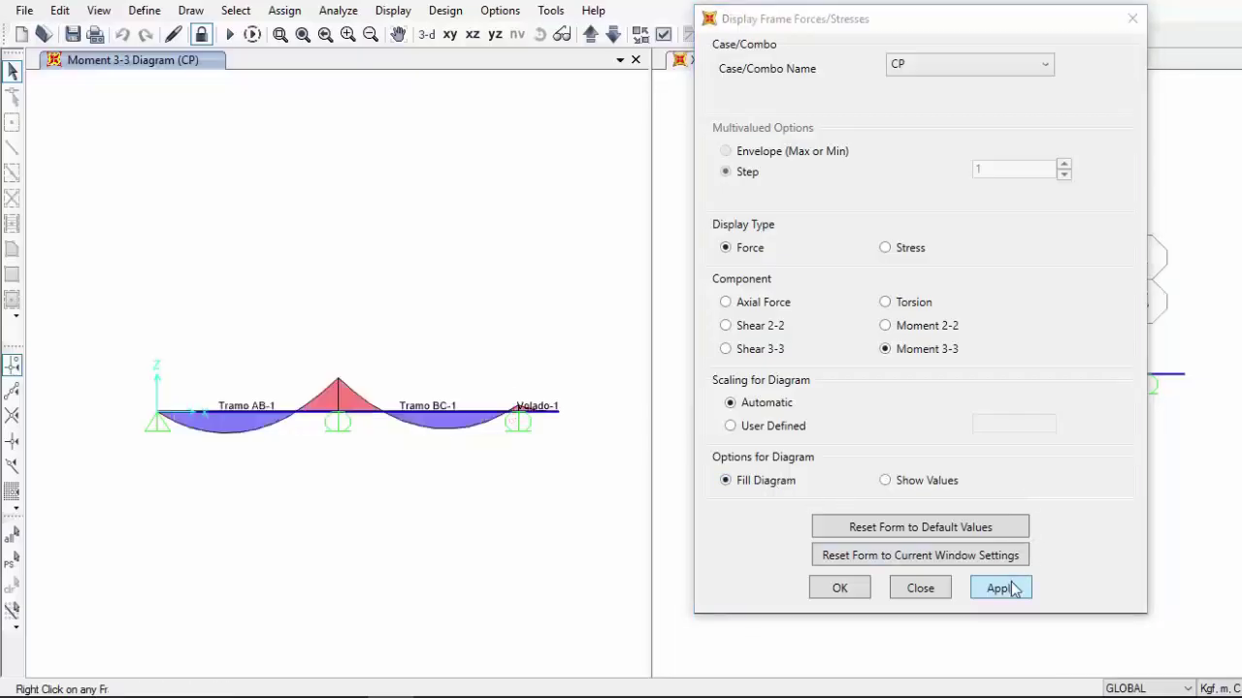
left_click(840, 589)
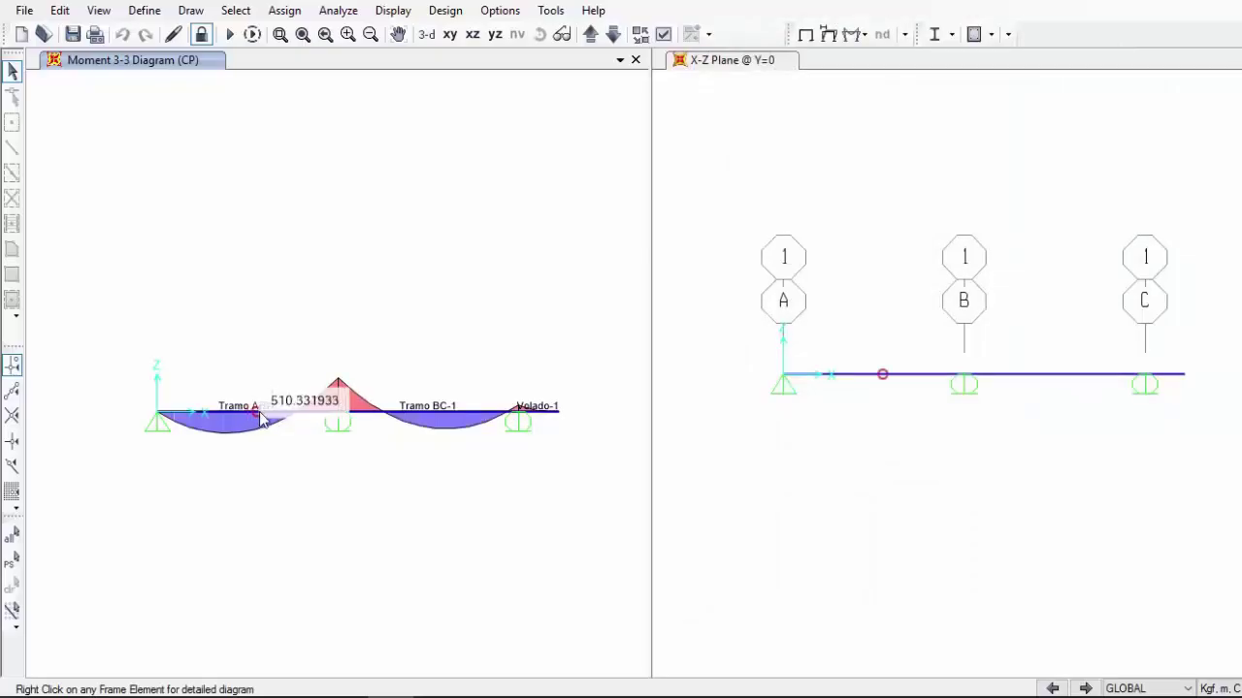
Show the detailed diagrams of span Tramo AB beside the beam for the combination 1.2CP+1.6CV
mouse_move(290, 419)
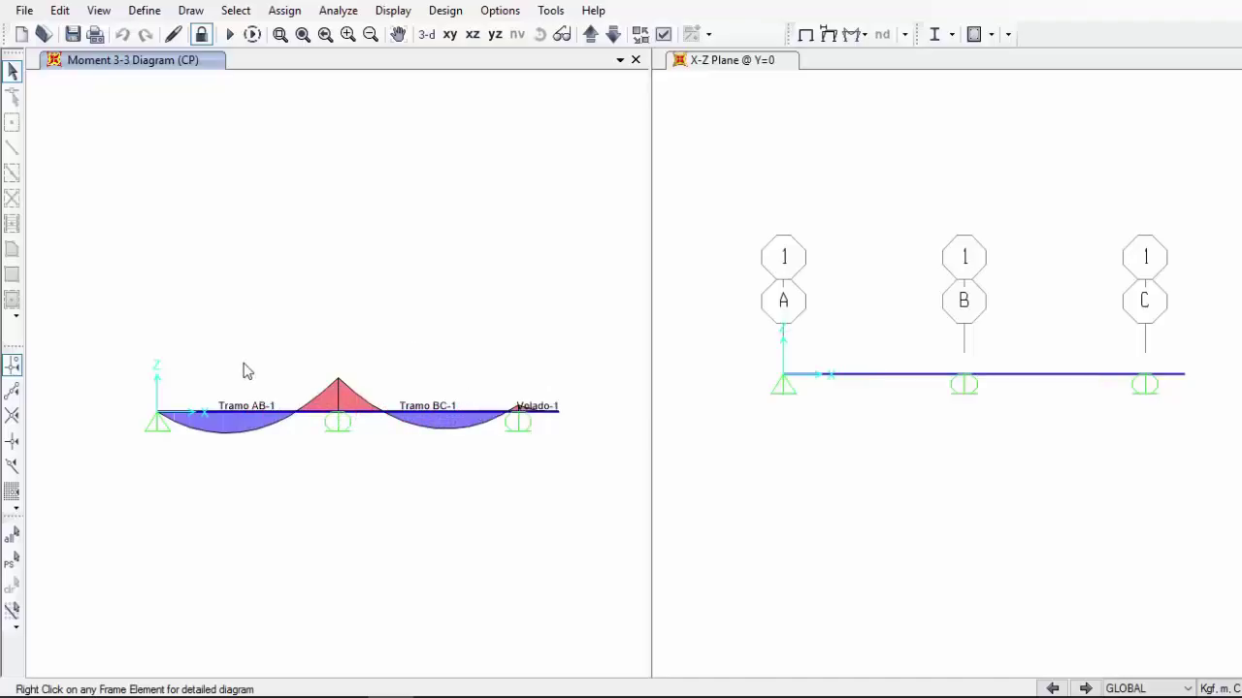
right_click(243, 417)
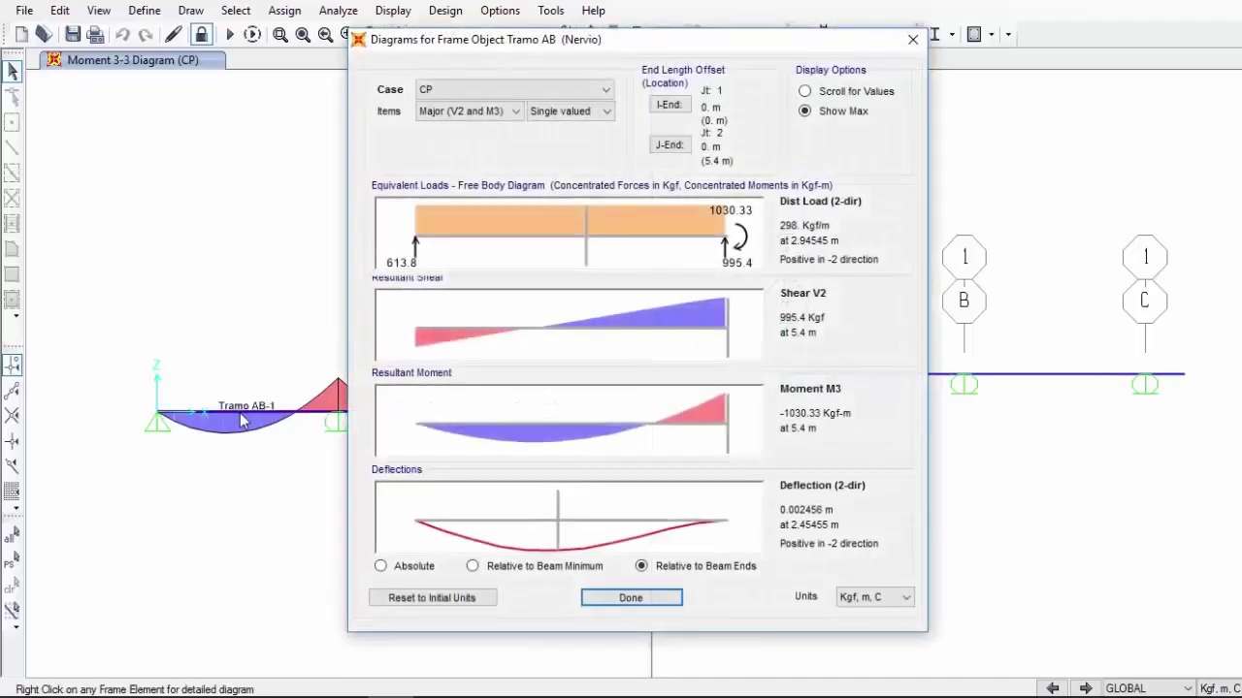
left_click_drag(667, 49, 954, 38)
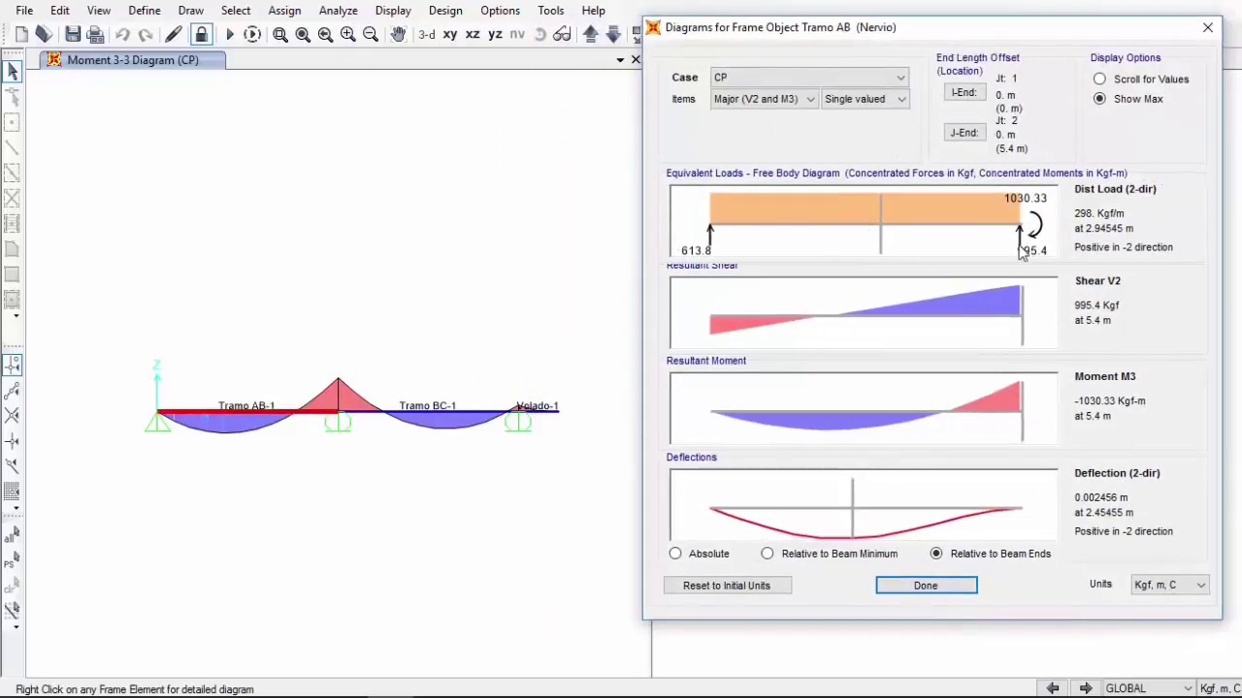
left_click(748, 79)
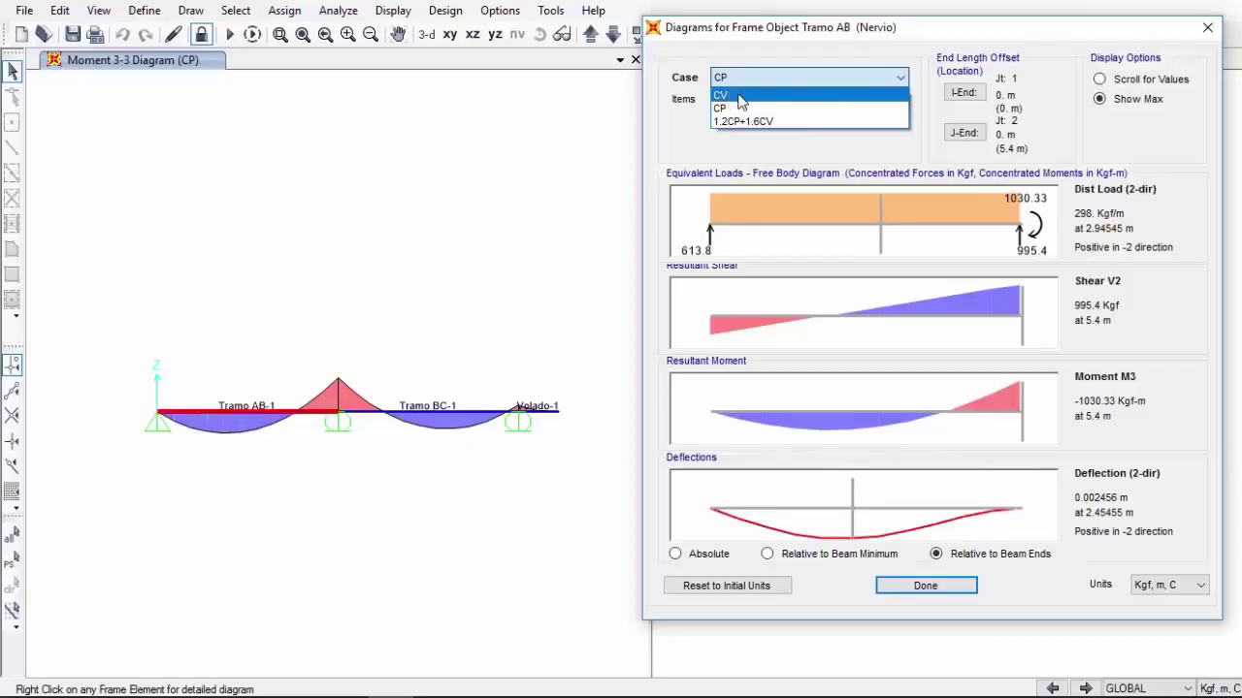
left_click(743, 121)
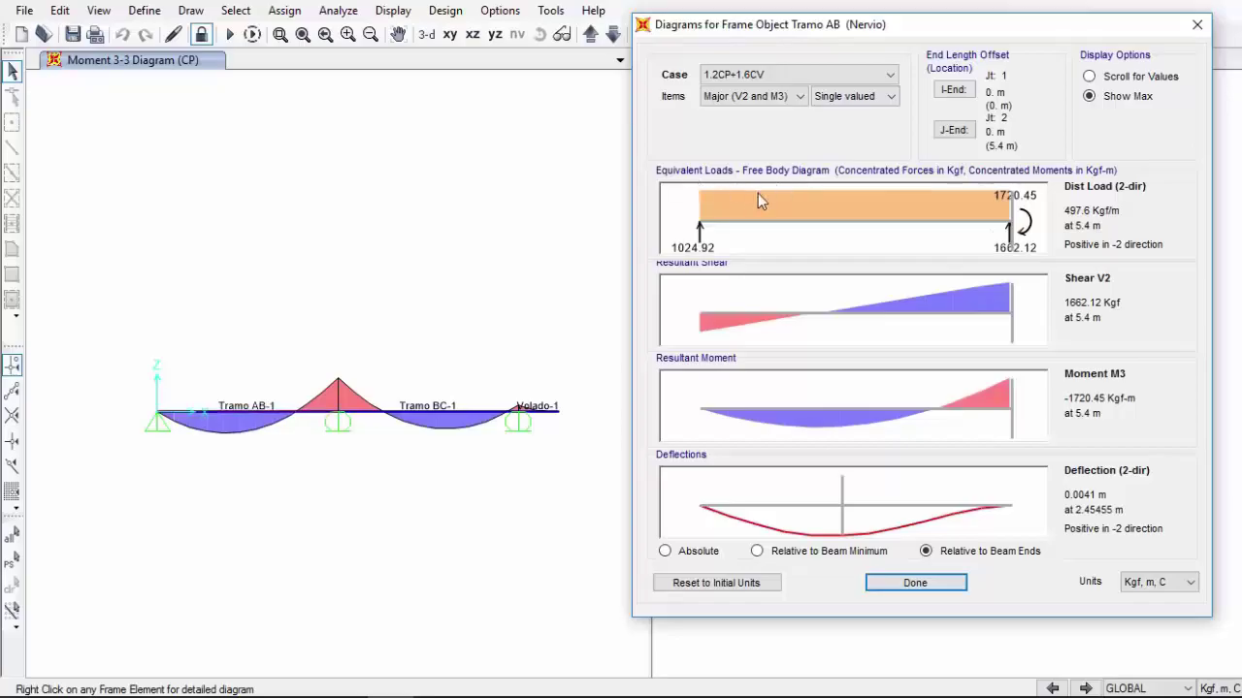
Examine load, shear, moment and deflection at several points along Tramo AB, and switch the detailed diagrams to maximum values
left_click_drag(744, 214, 768, 242)
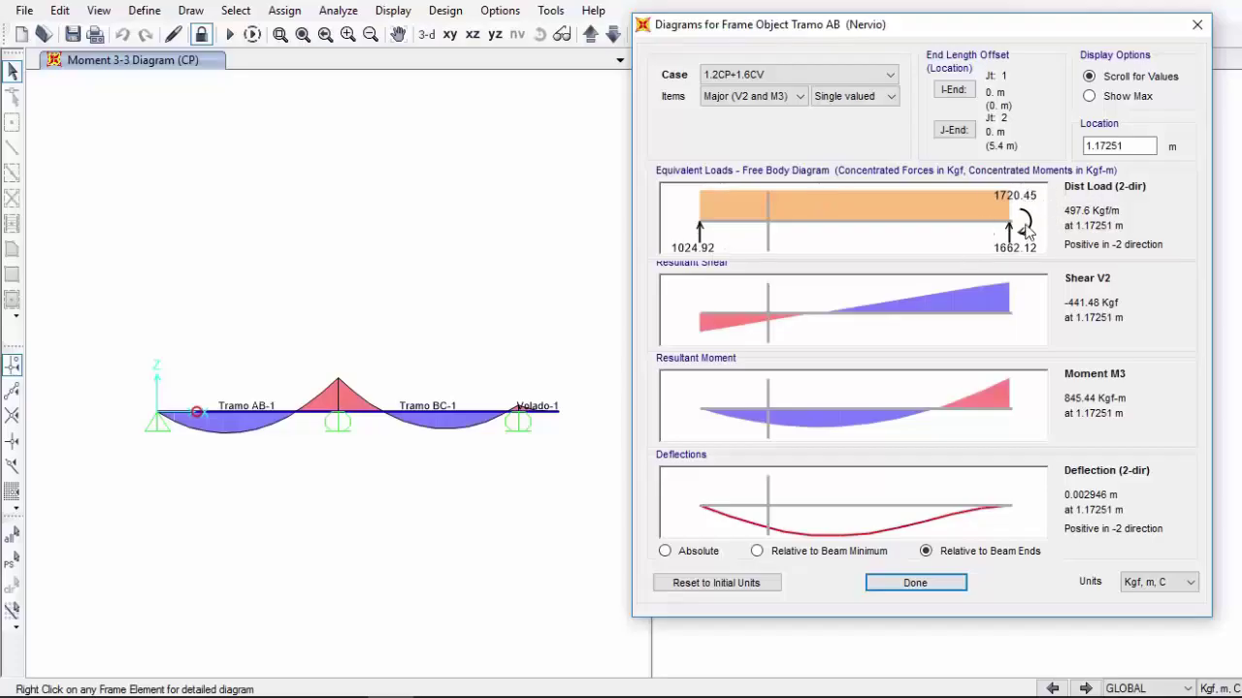
left_click_drag(885, 233, 916, 221)
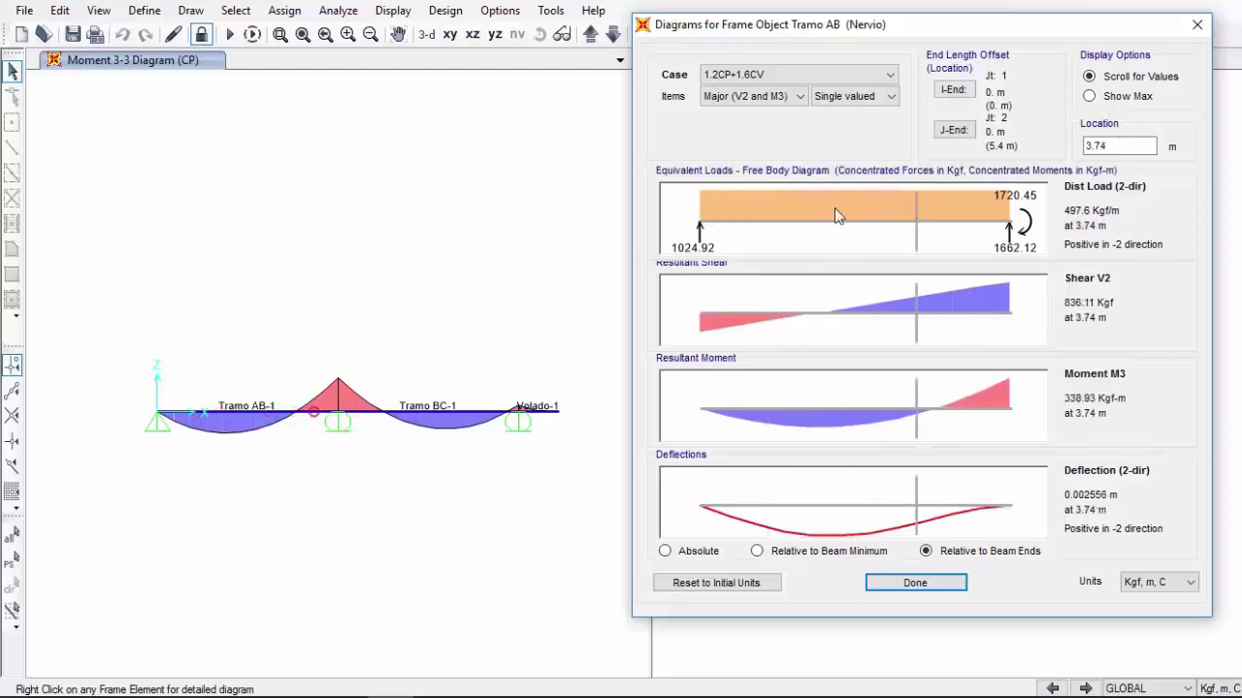
left_click(835, 209)
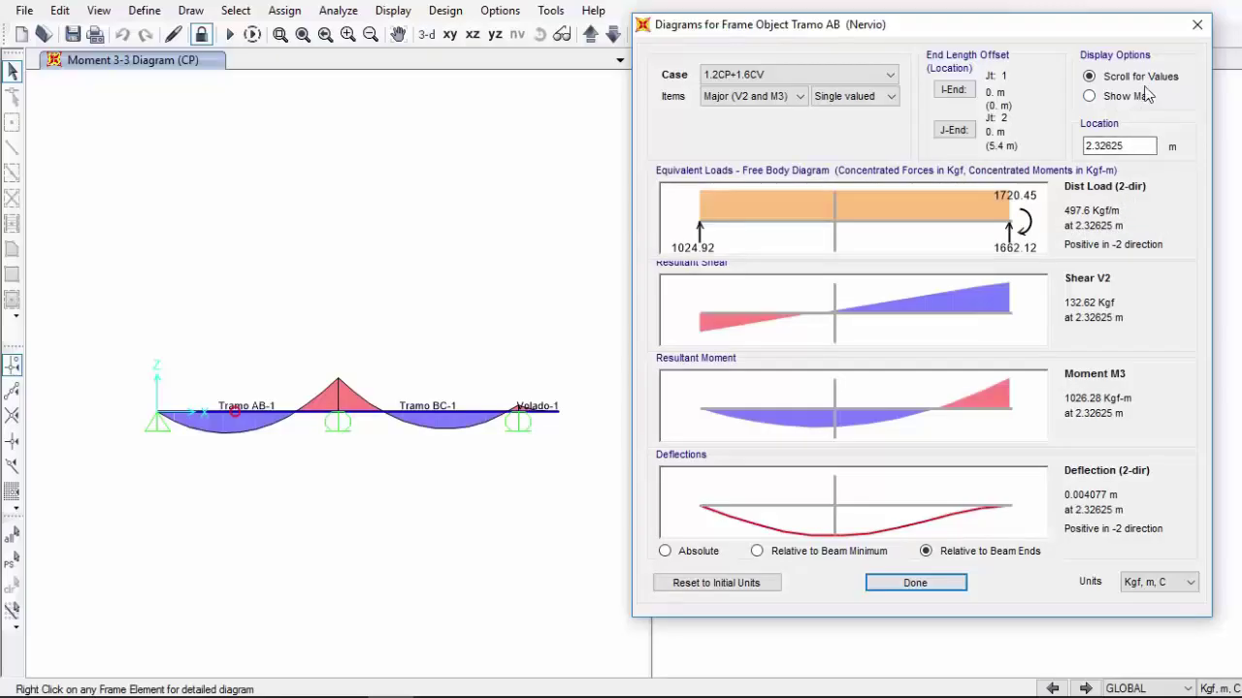
left_click_drag(885, 190, 956, 212)
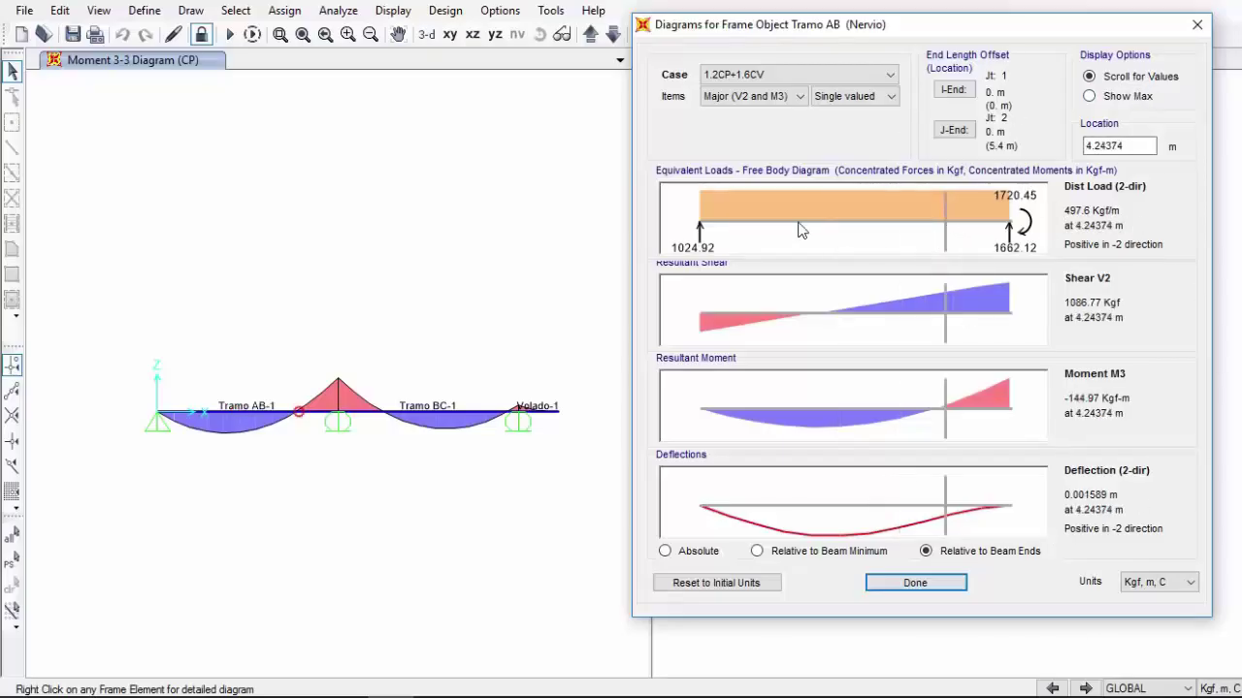
left_click(1115, 96)
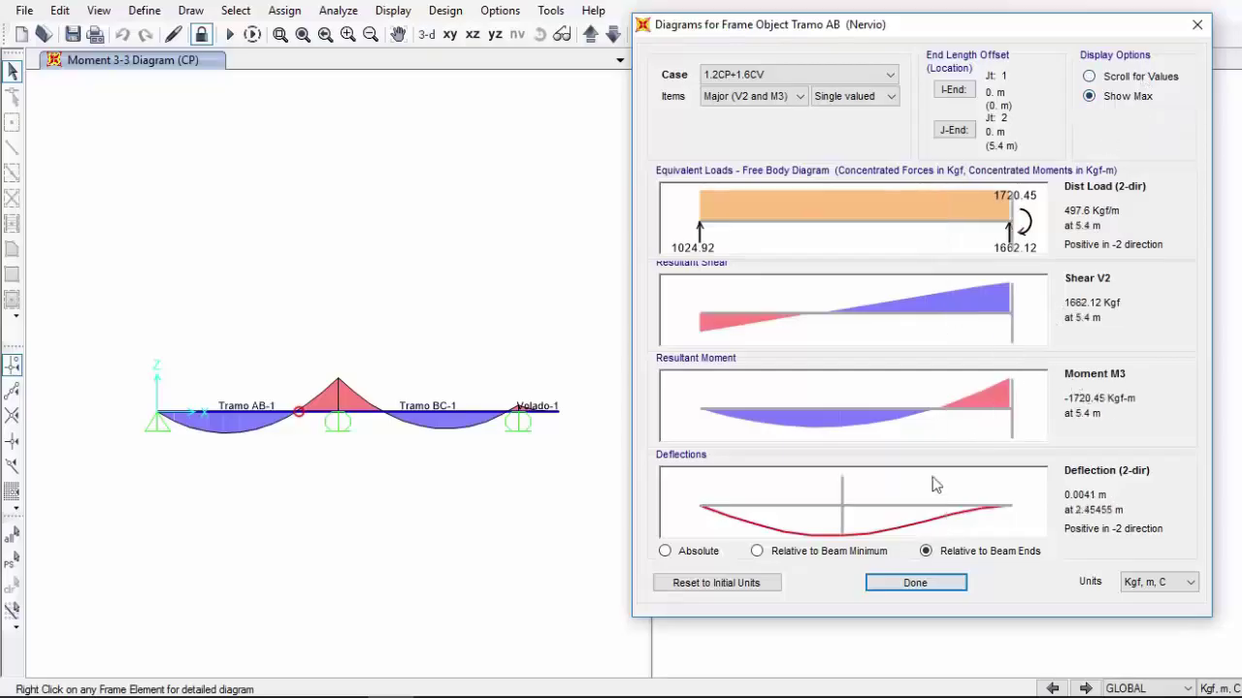
Return to scrolling for values and examine Tramo AB at location 2 m and at about 3.56 m
left_click(1118, 77)
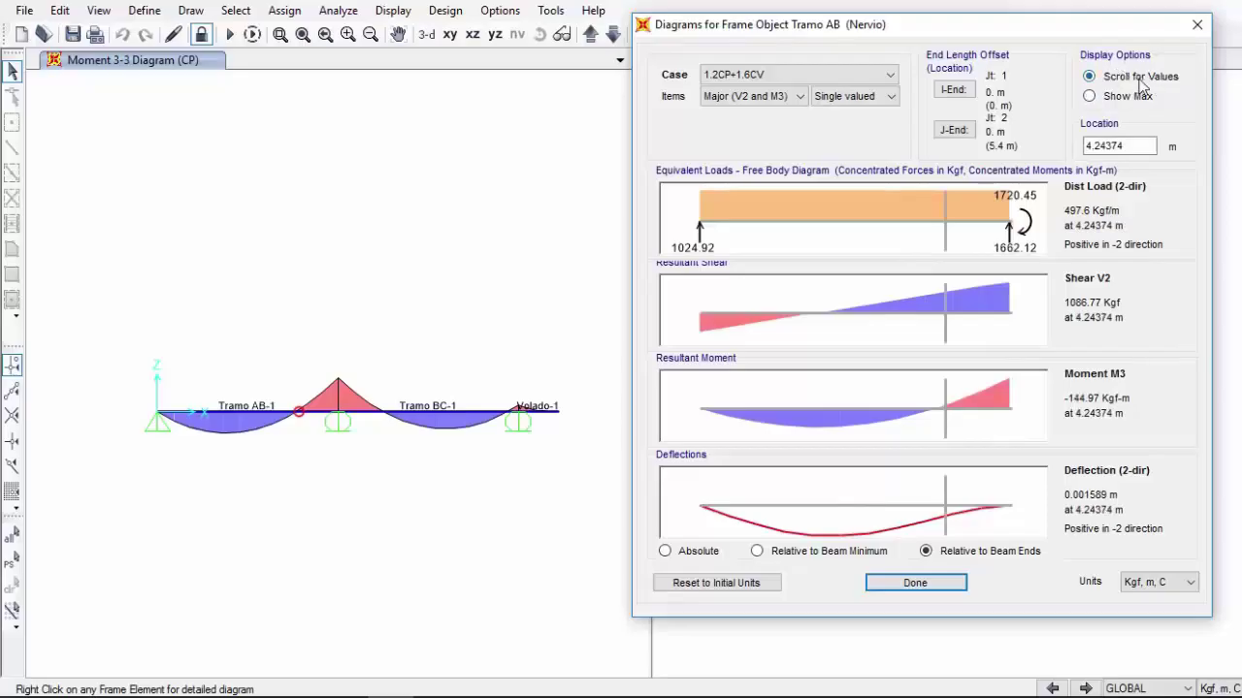
double_click(1106, 145)
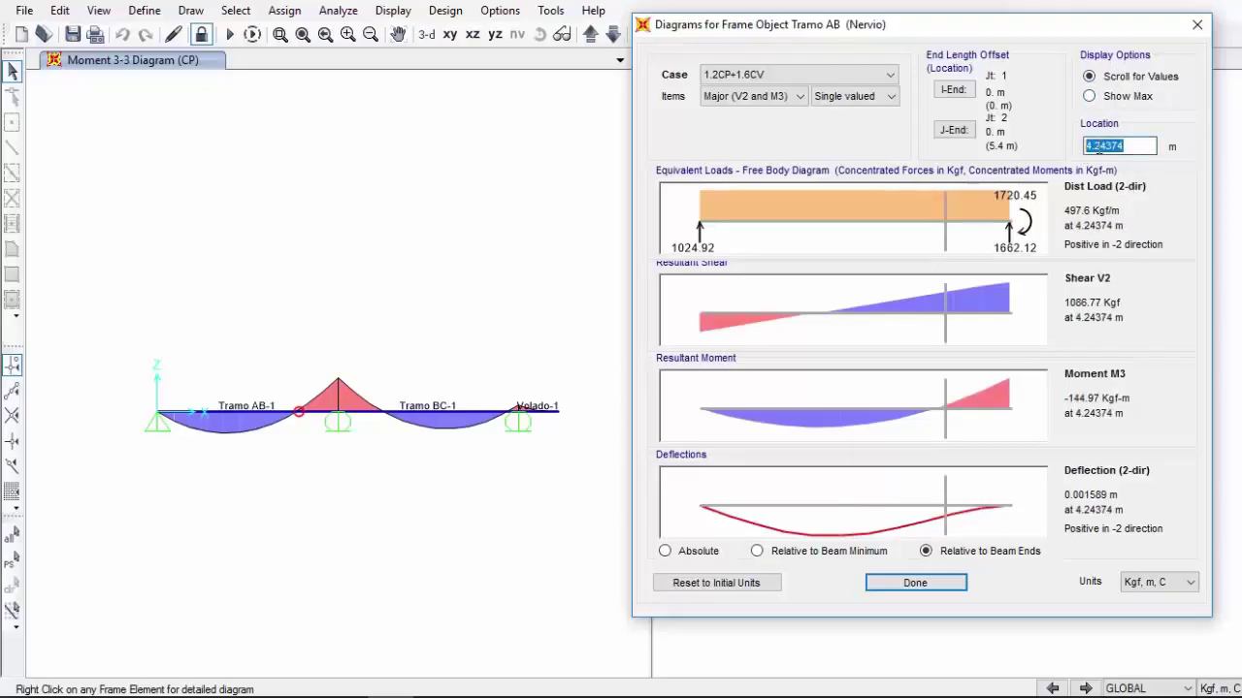
type("2")
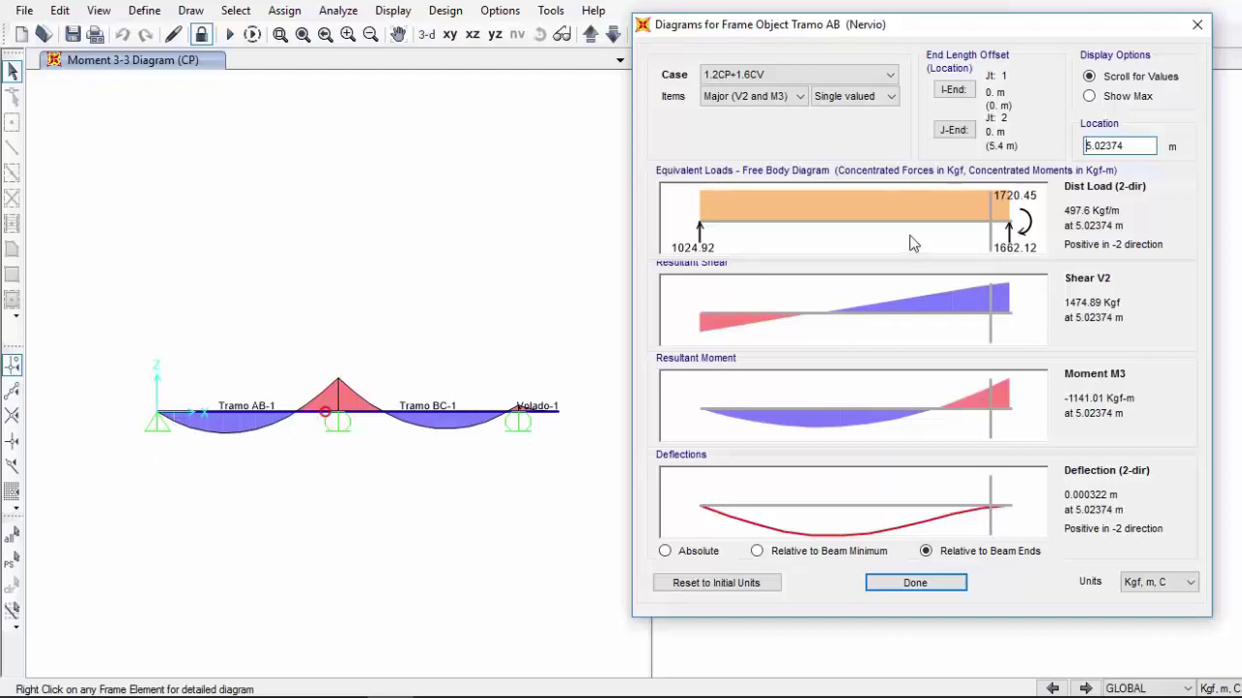
left_click(906, 243)
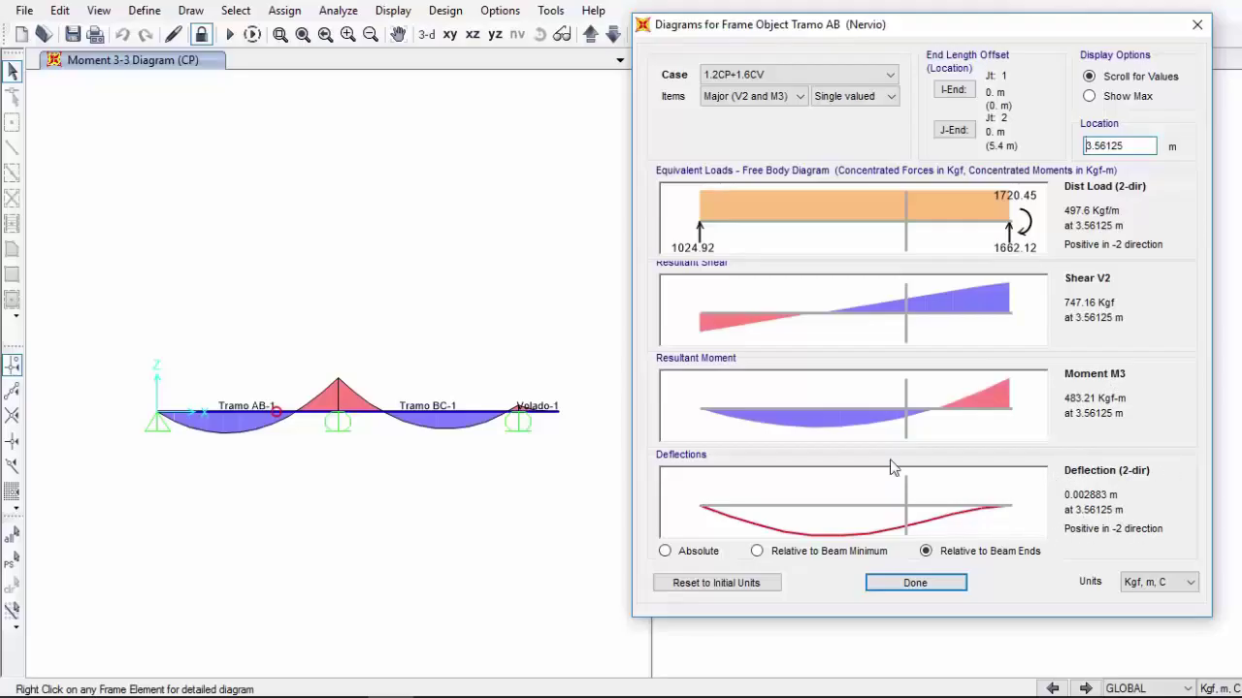
Check the Minor (V3 and M2) and Axial (P and T) diagrams of Tramo AB, and return to Major (V2 and M3)
left_click(734, 77)
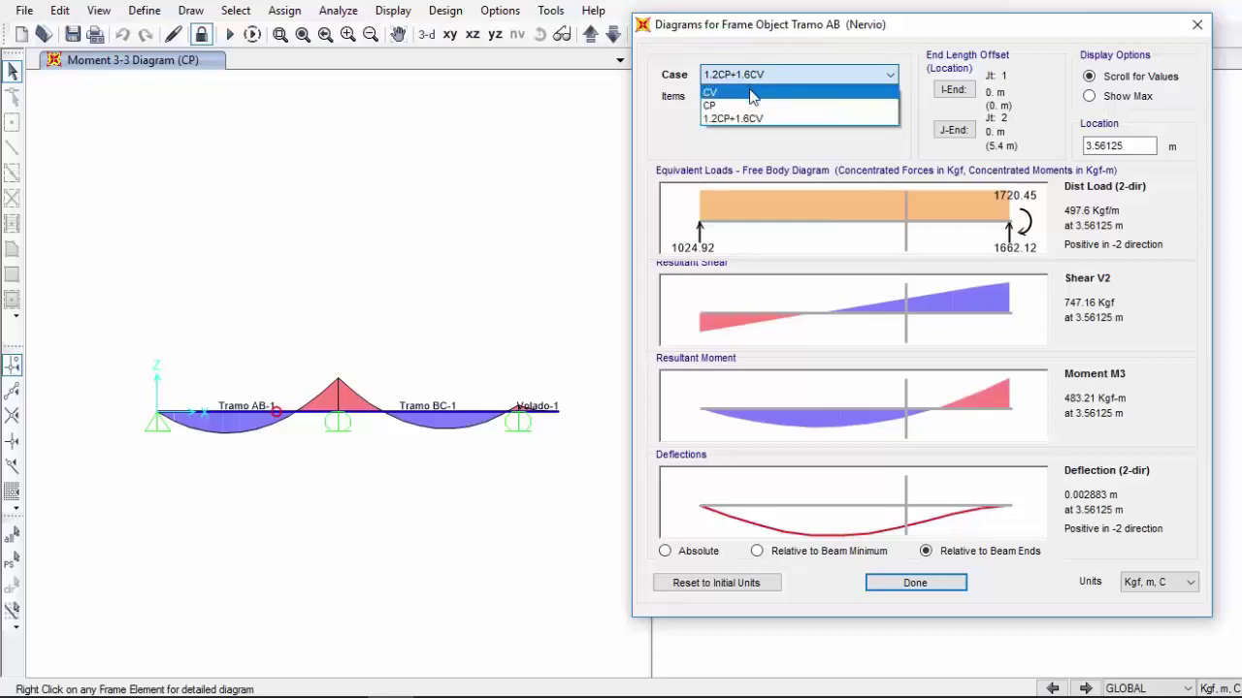
left_click(754, 74)
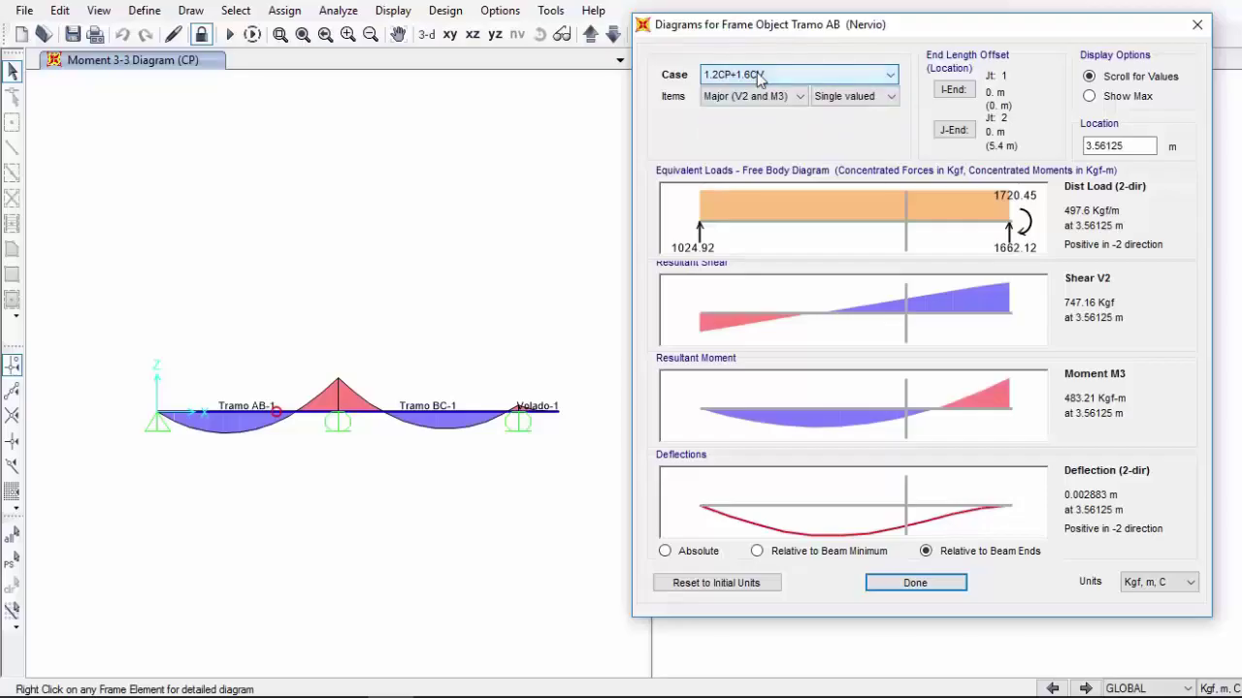
left_click(756, 96)
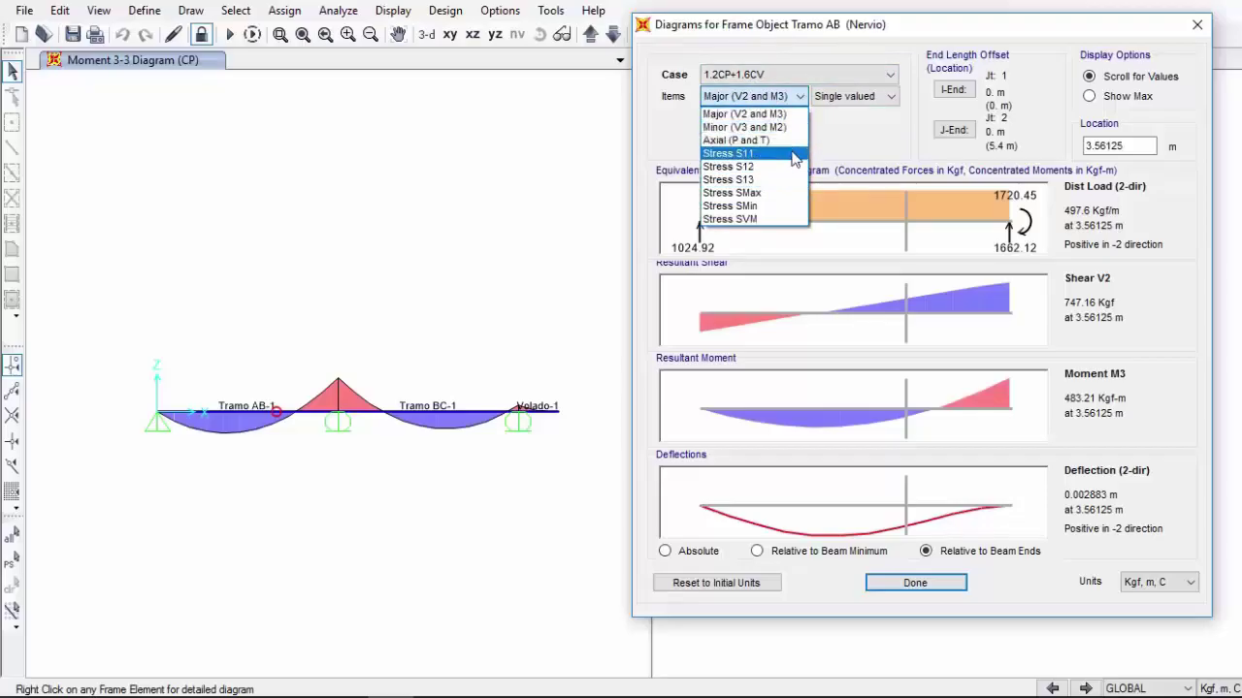
left_click(776, 127)
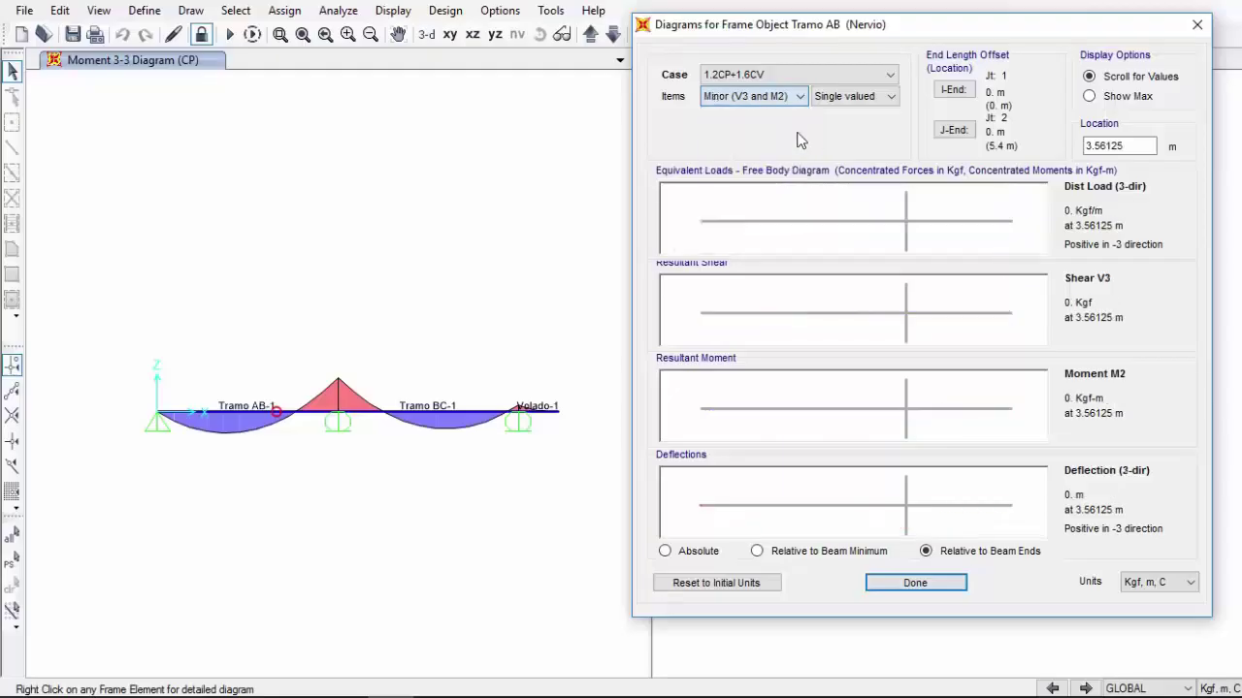
left_click(800, 96)
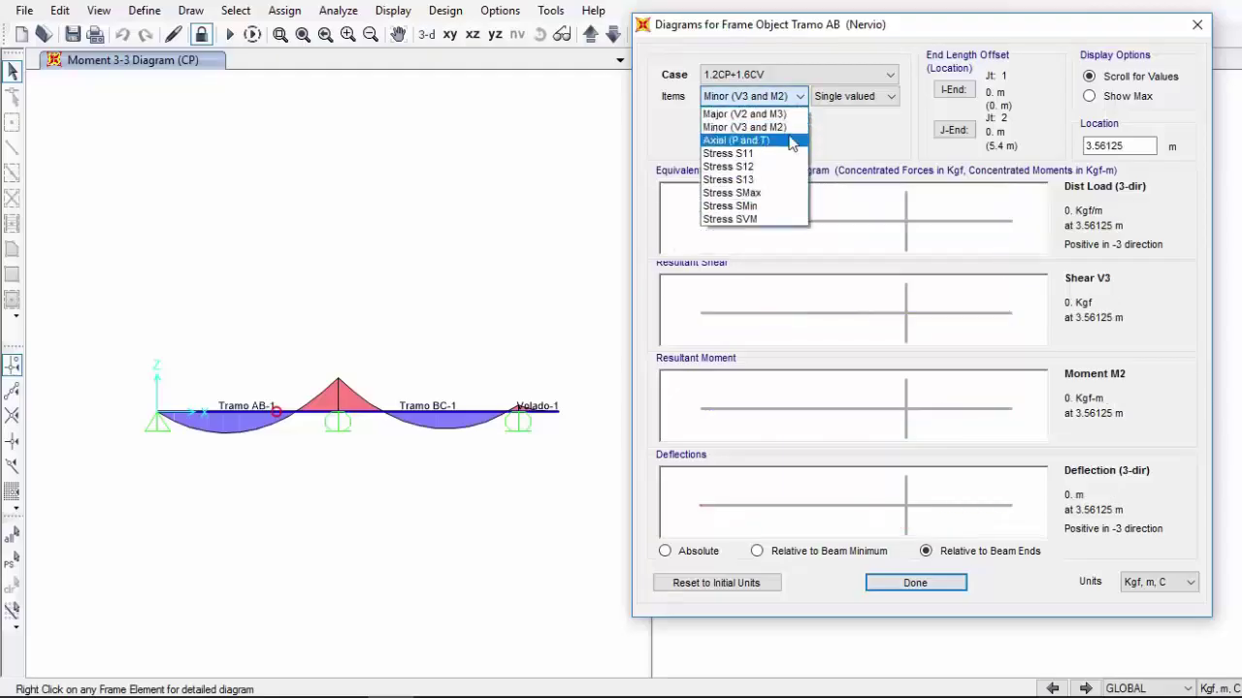
left_click(791, 140)
left_click(782, 97)
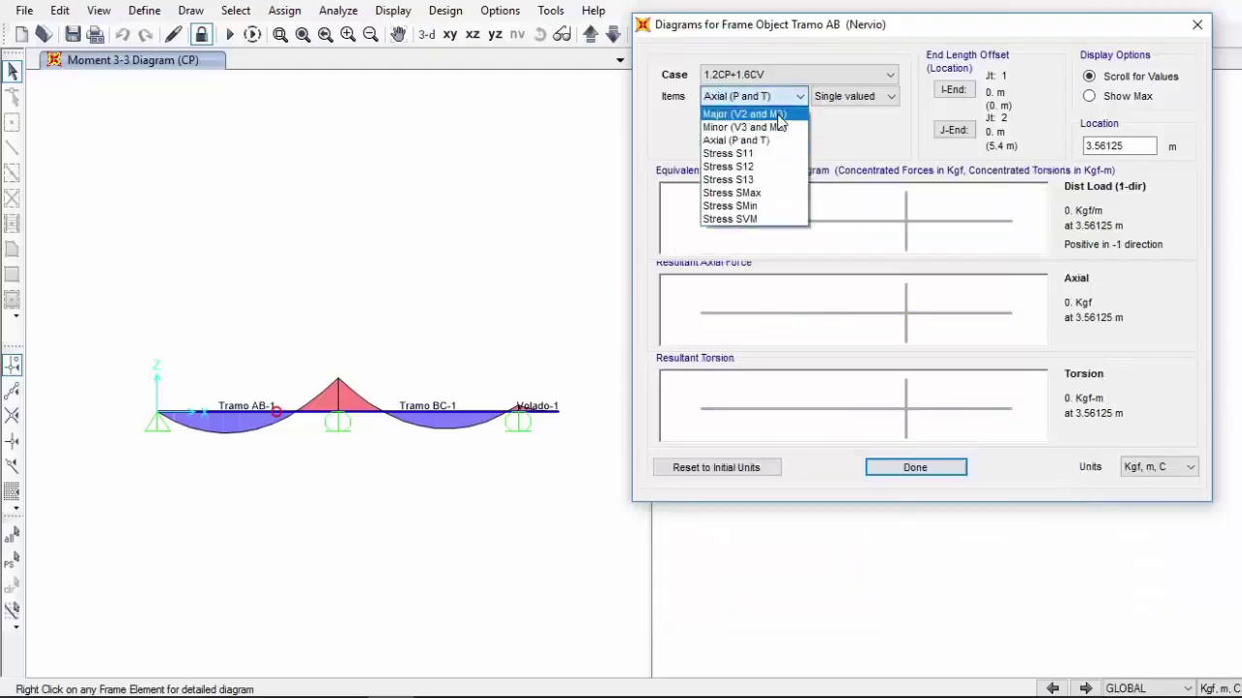
left_click(779, 113)
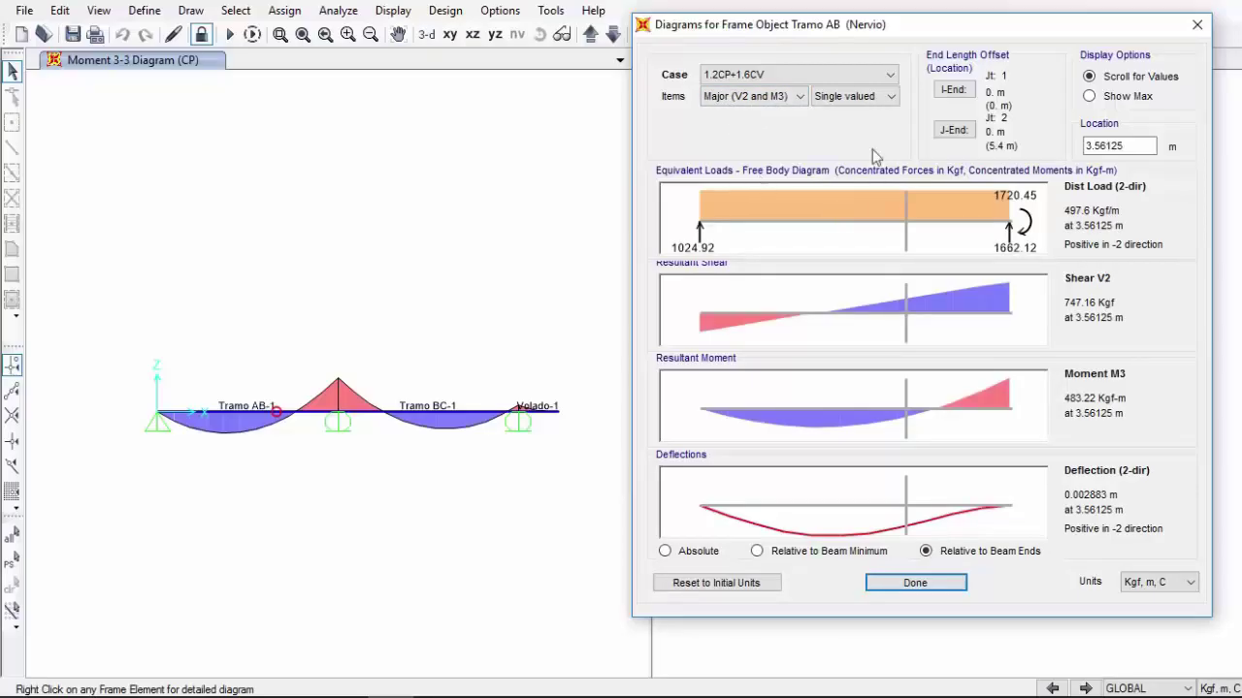
Show Tramo AB's detailed diagrams for case CV with maximum values and absolute deflections
left_click(803, 72)
left_click(738, 97)
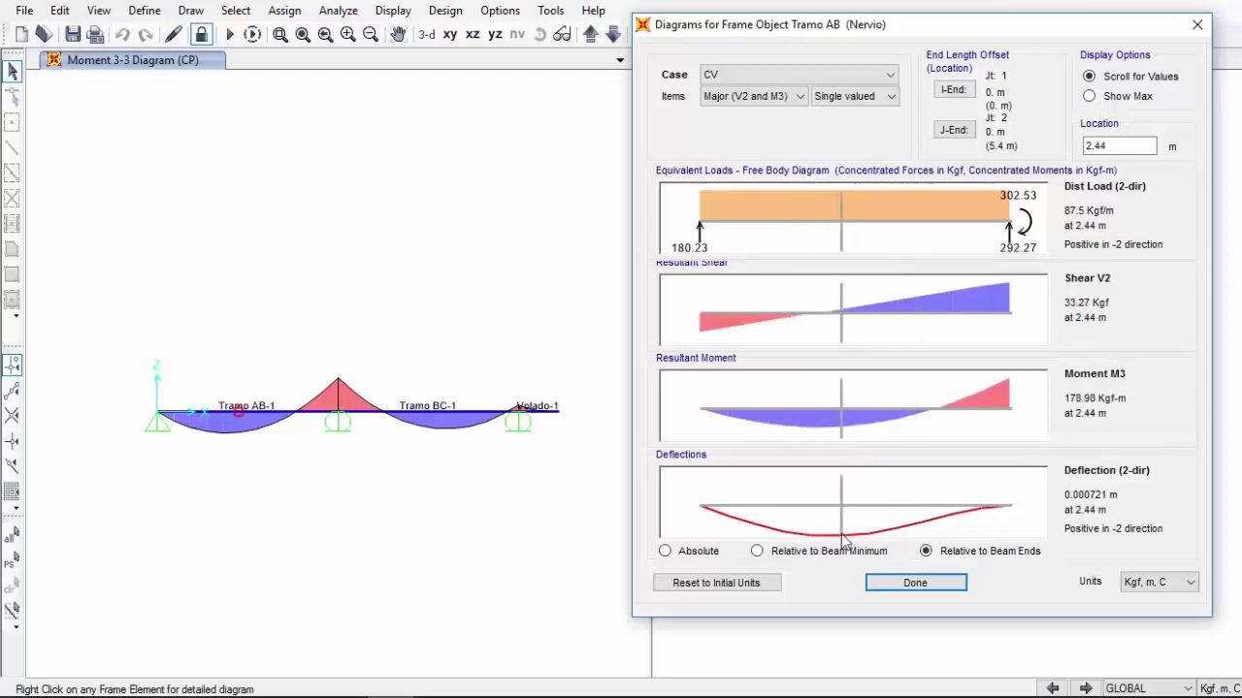
left_click(1129, 100)
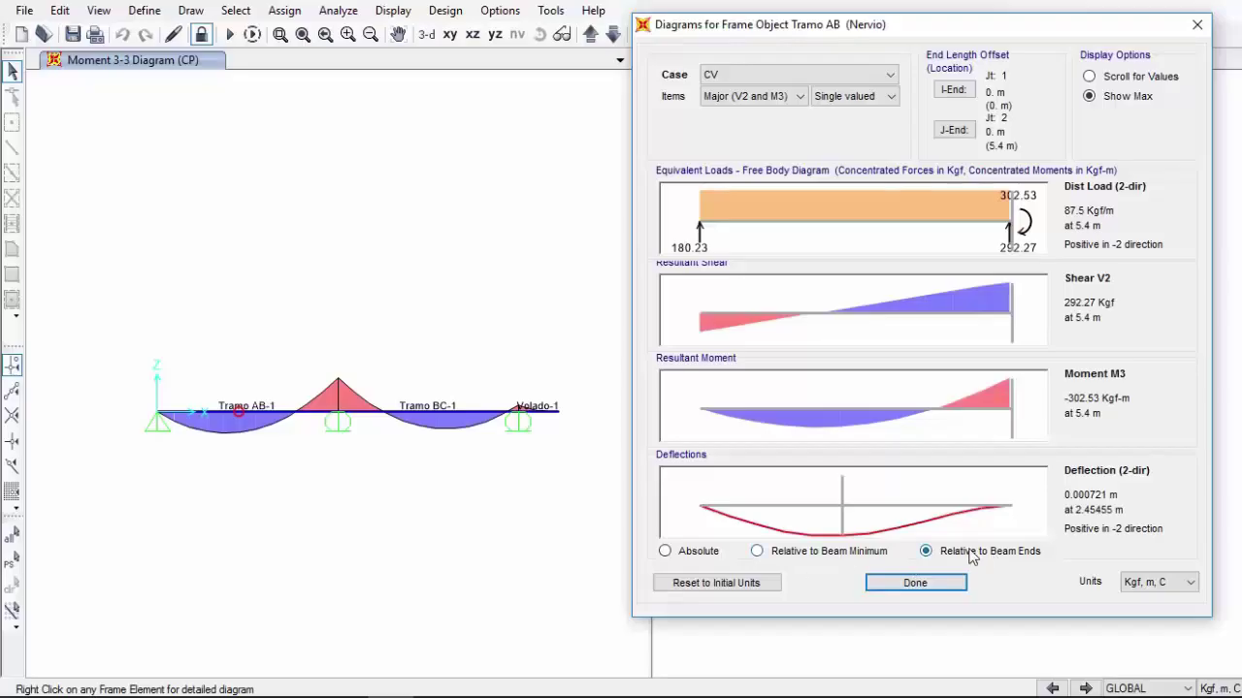
left_click(707, 555)
View the maximum CV results of Tramo AB in Kgf, cm, C units and close the detailed diagrams
left_click(1160, 582)
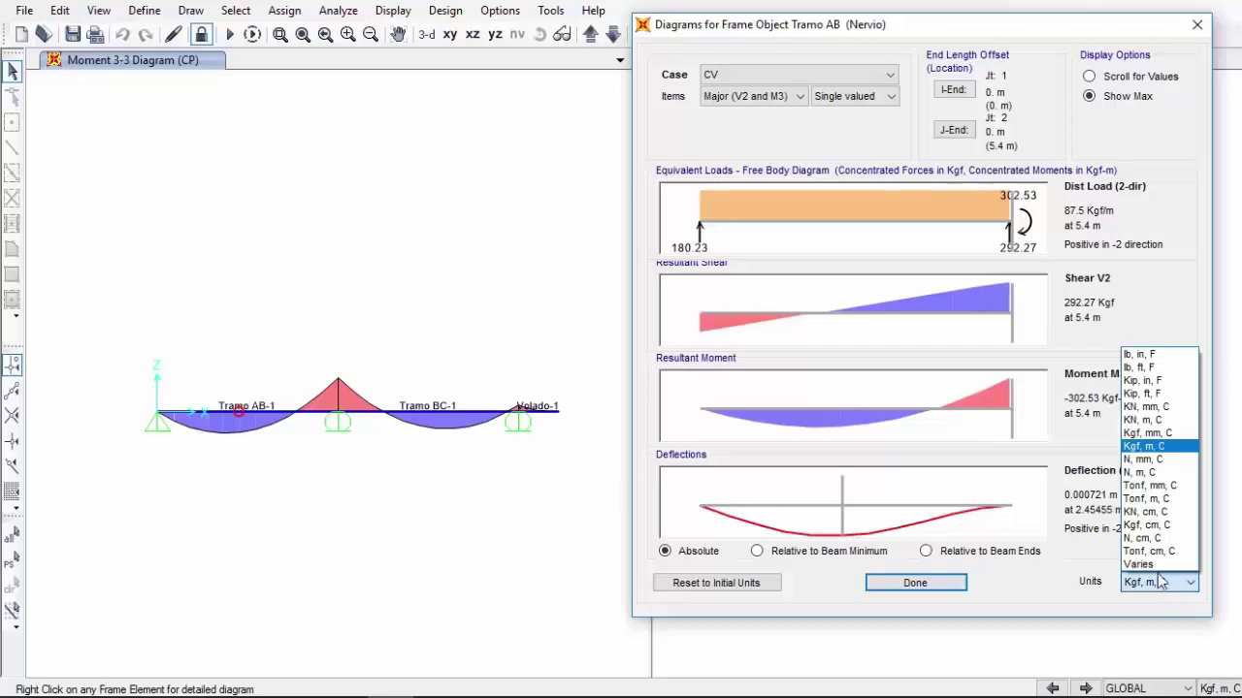
left_click(1168, 532)
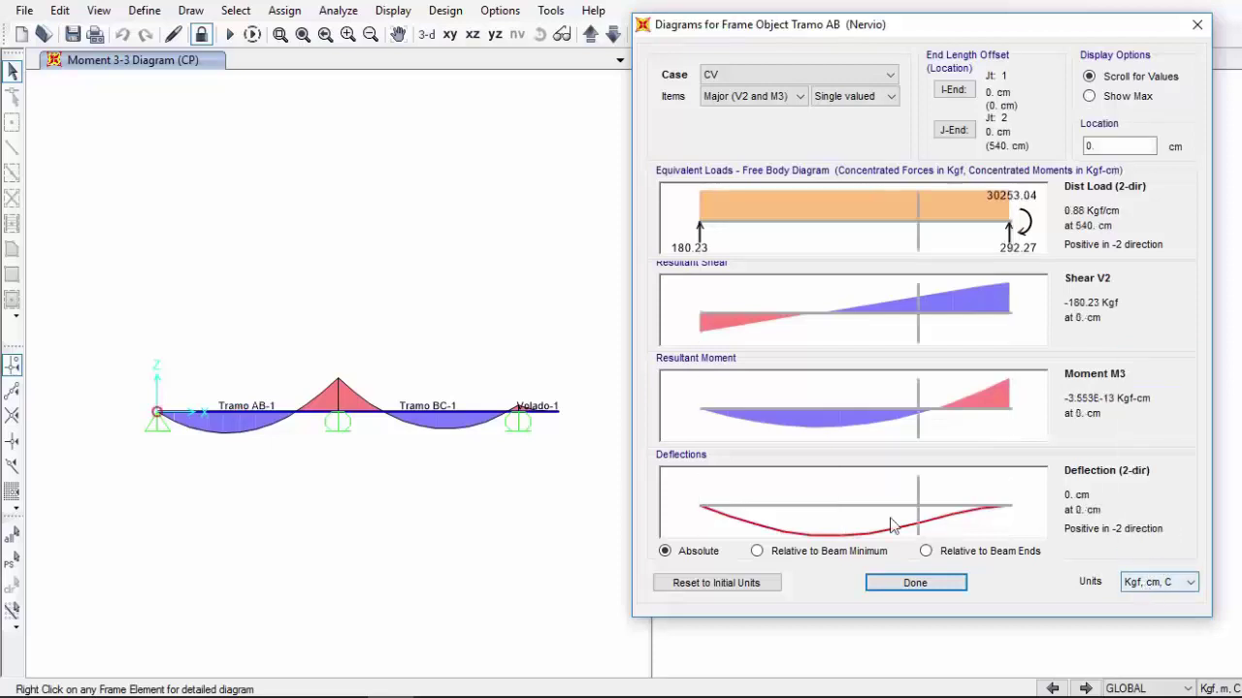
left_click(1114, 98)
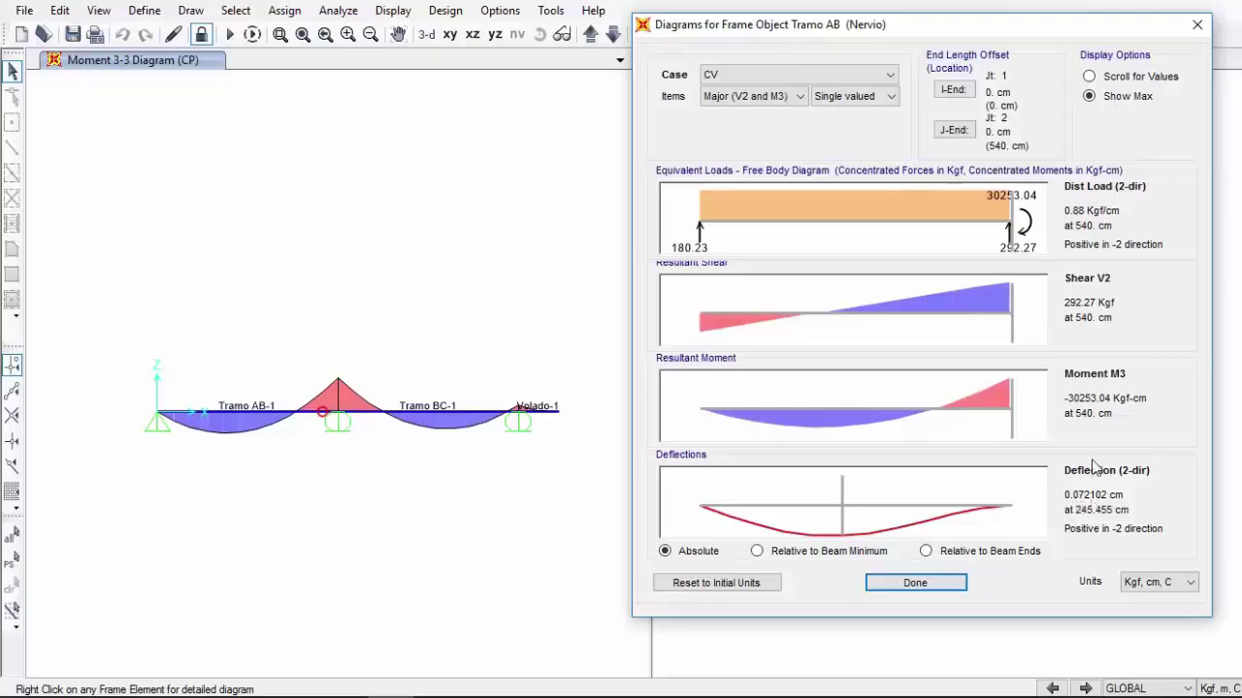
left_click(721, 80)
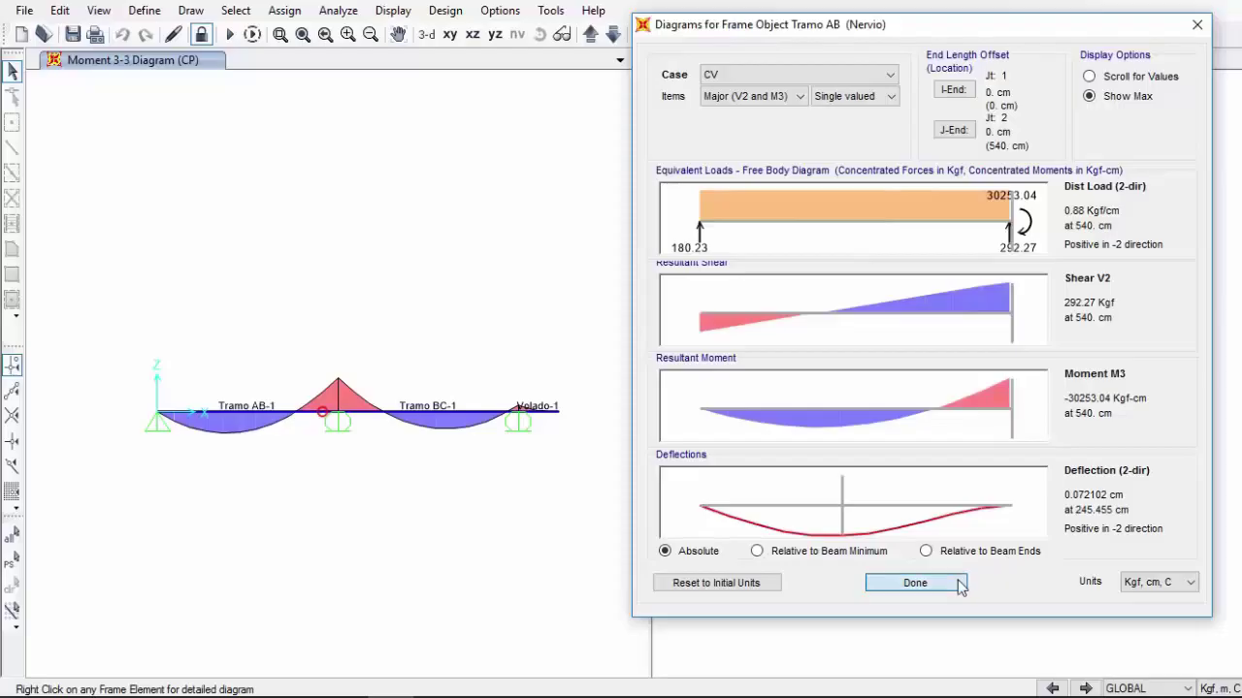
left_click(915, 583)
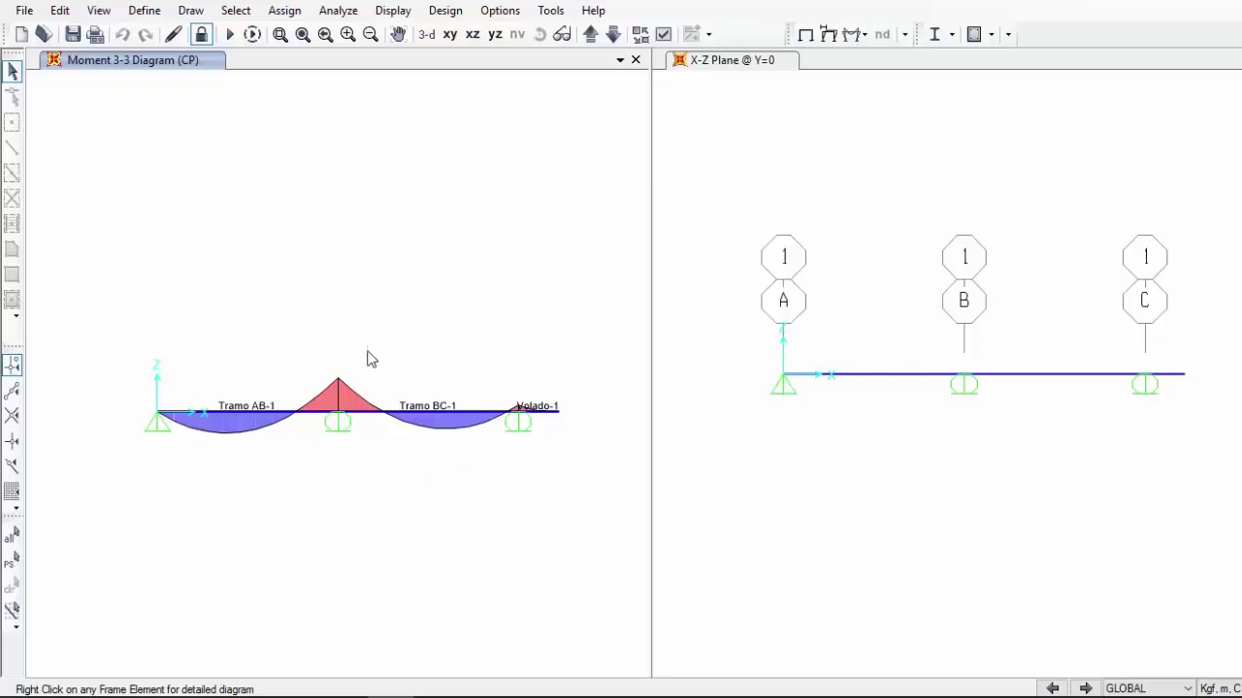
Return to the undeformed shape and select the frames Tramo AB, Tramo BC and Volado
left_click(804, 36)
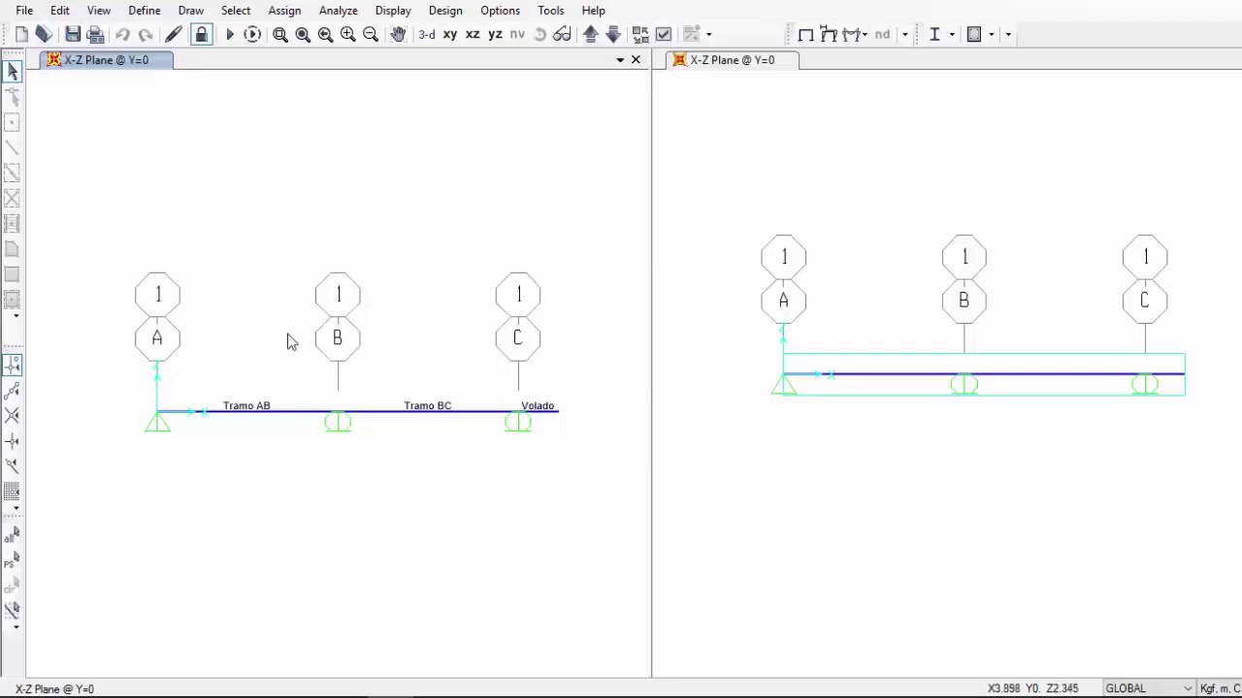
left_click_drag(288, 334, 266, 430)
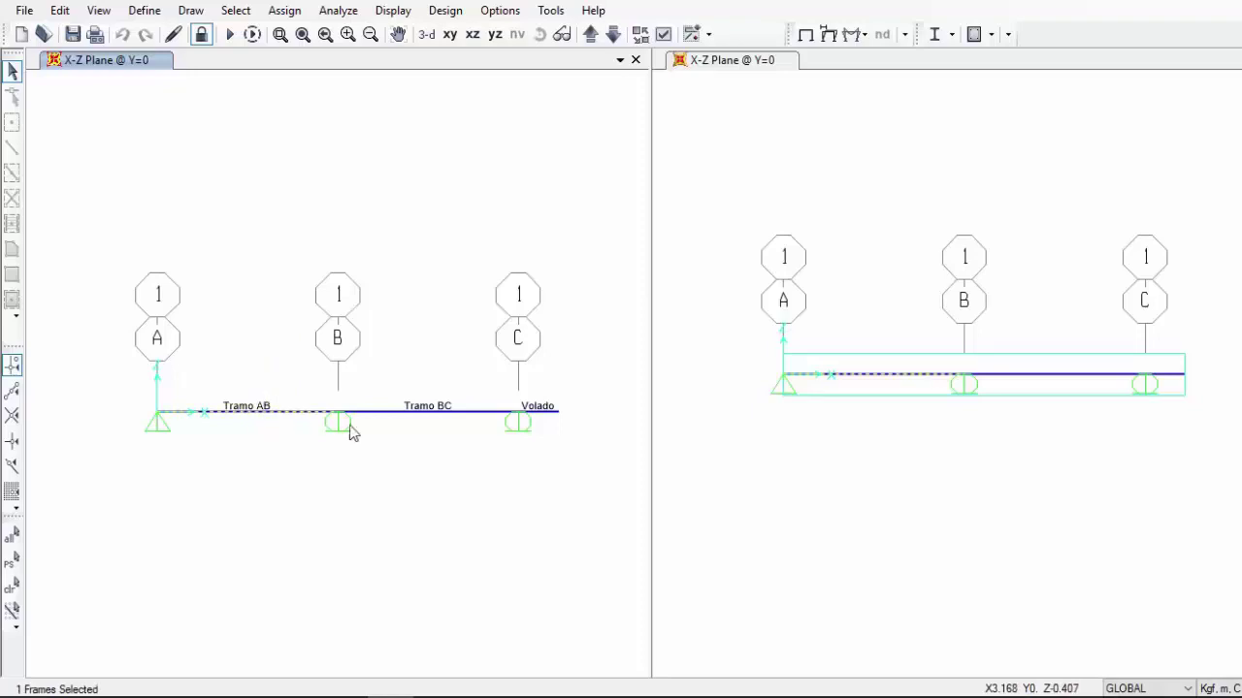
left_click_drag(494, 379, 472, 443)
left_click_drag(581, 386, 557, 439)
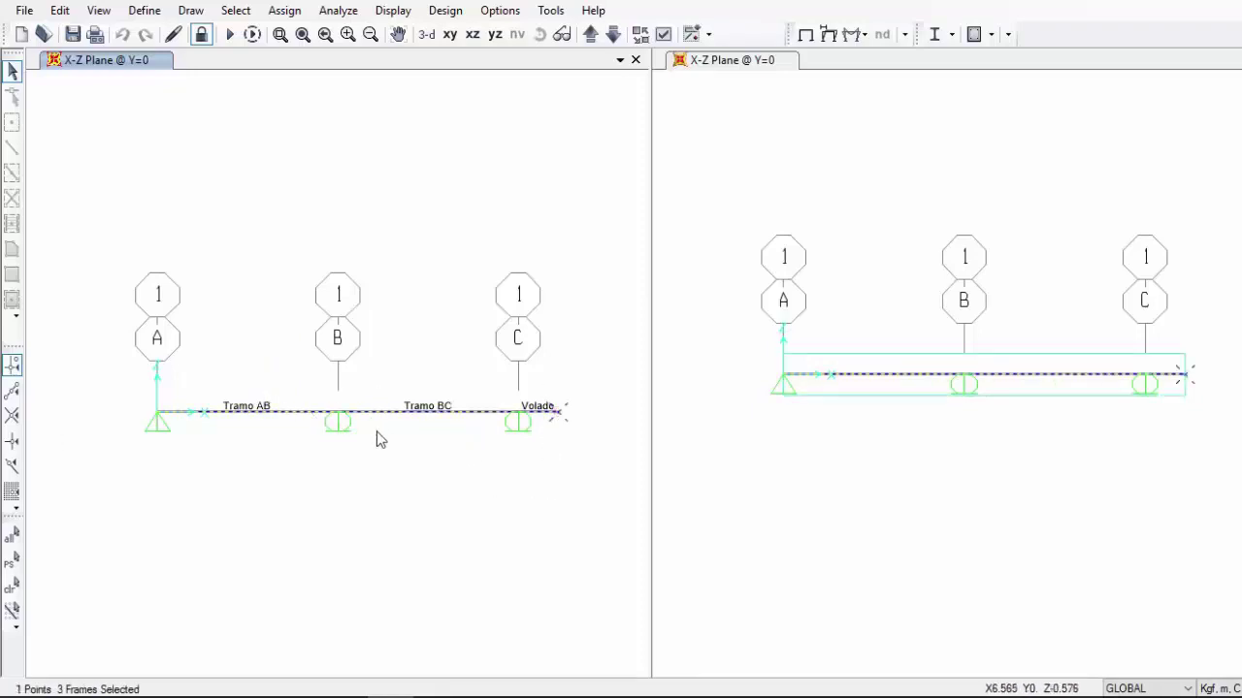
Open the table selection for the selected frames and choose Element Forces - Frames from the frame output results
left_click(391, 13)
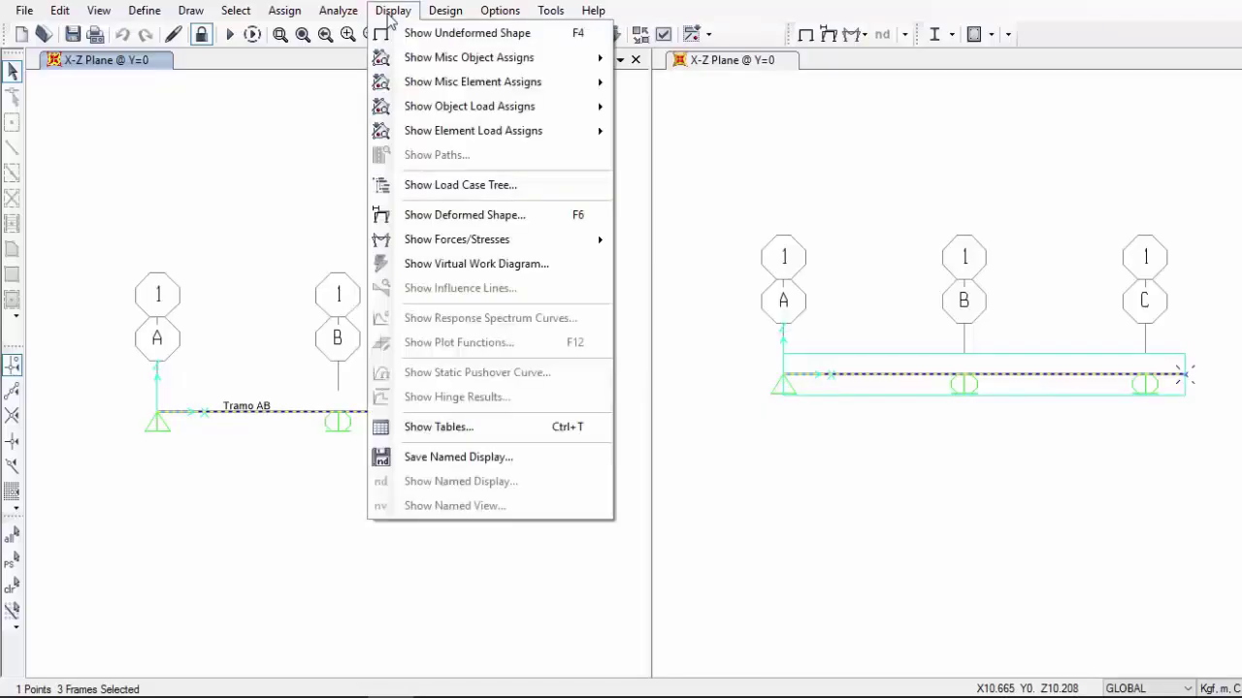
left_click(484, 438)
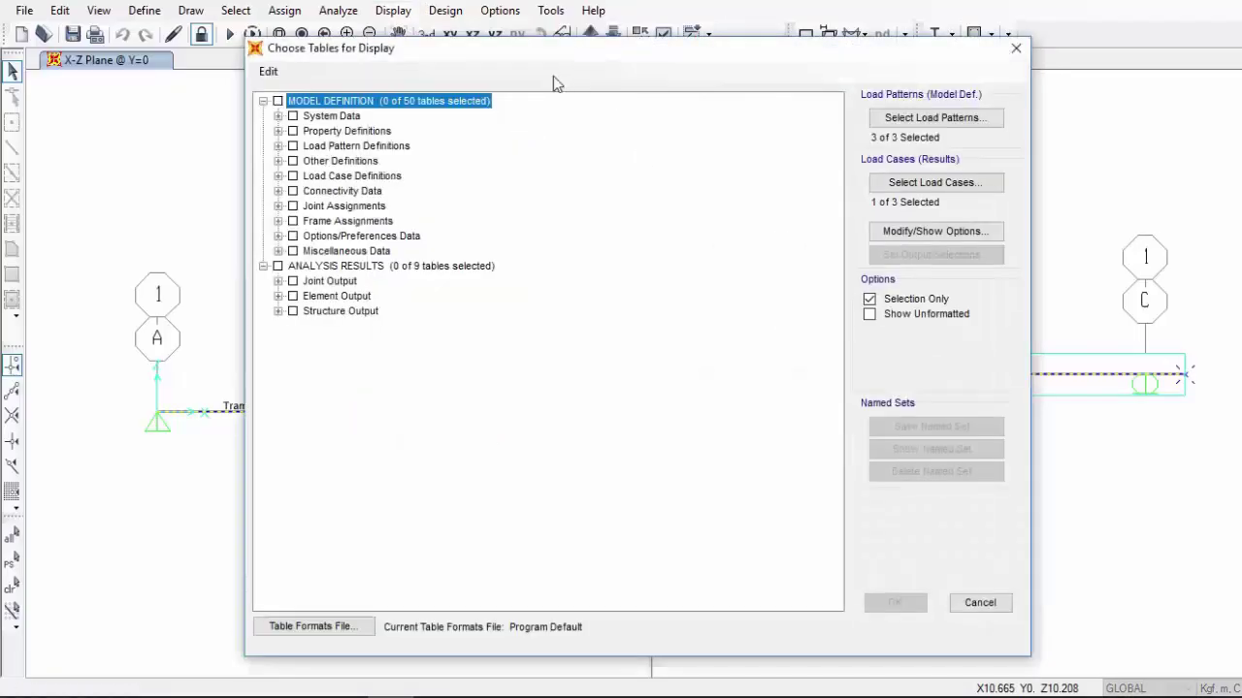
left_click_drag(560, 53, 730, 37)
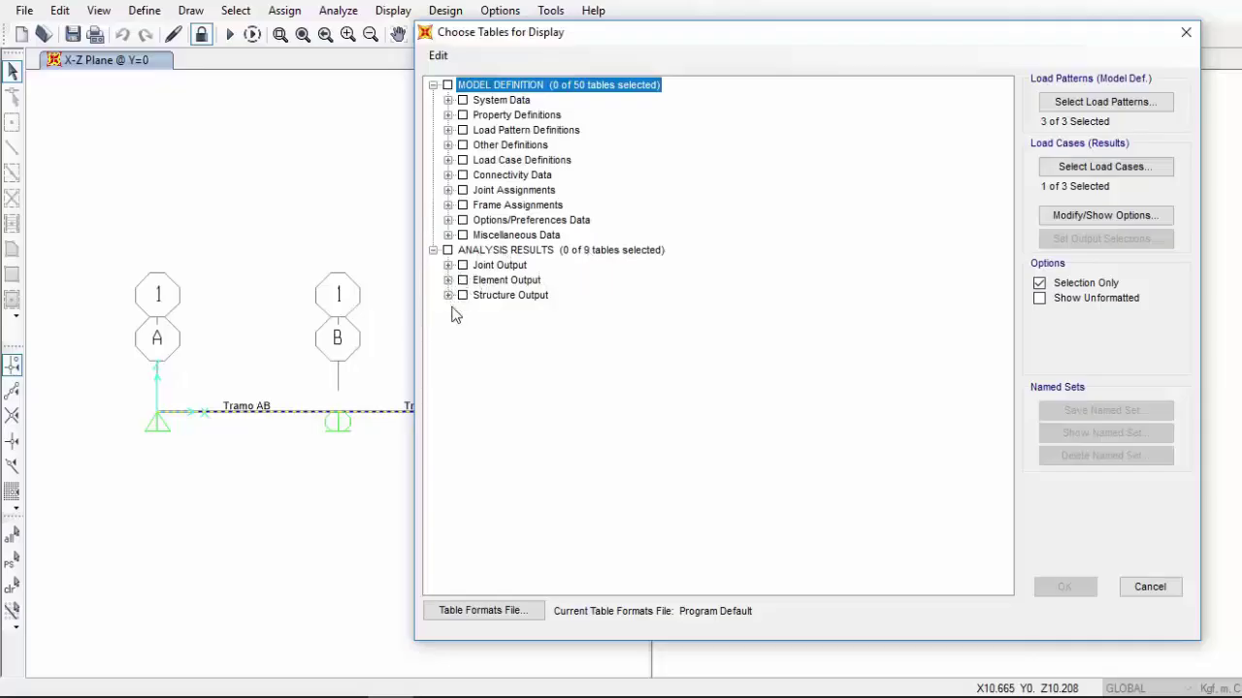
left_click(447, 265)
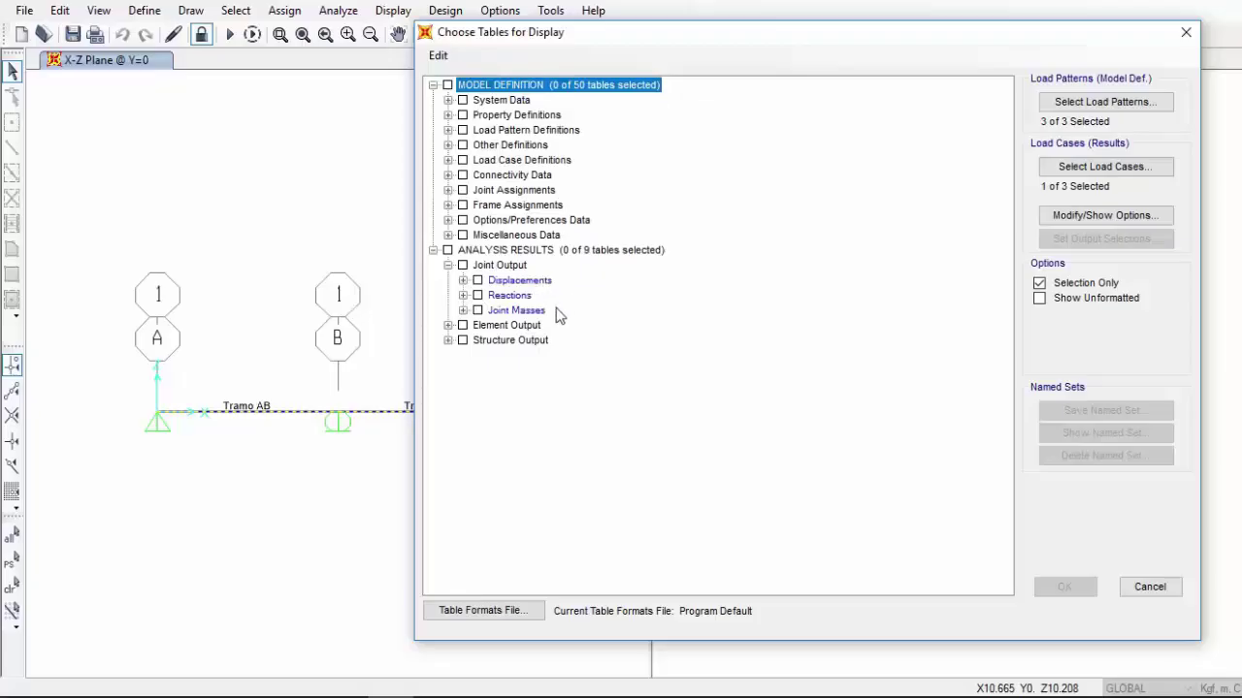
left_click(448, 326)
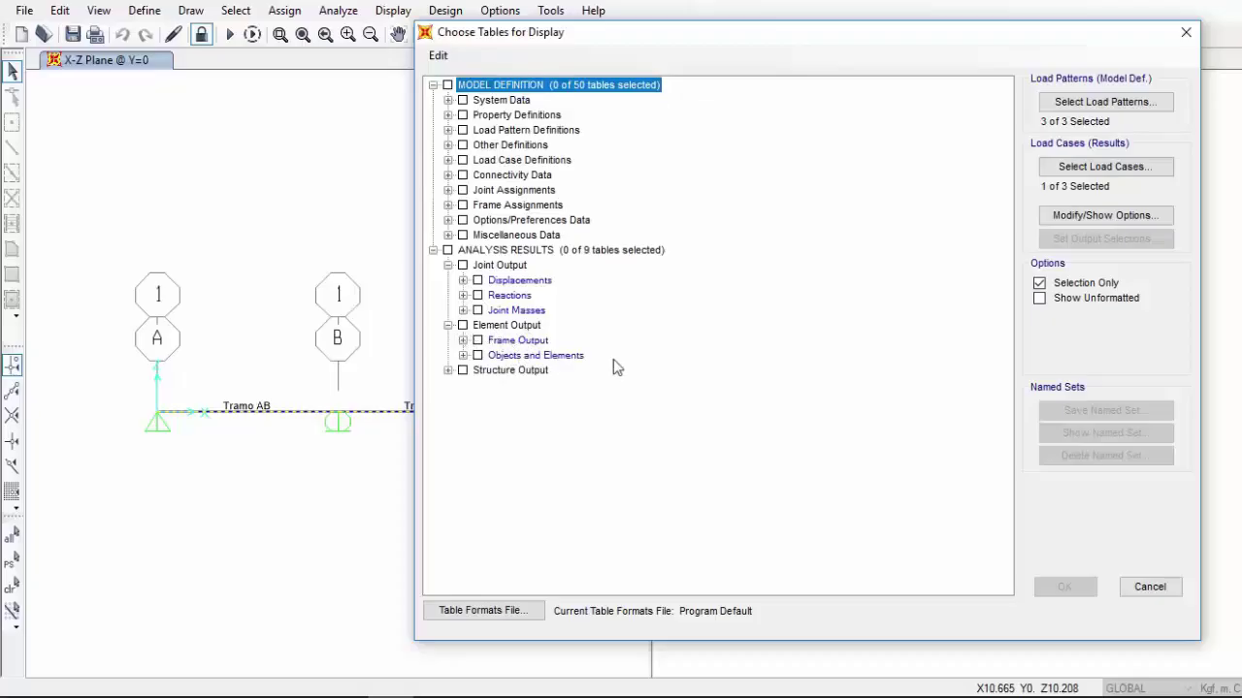
left_click(462, 342)
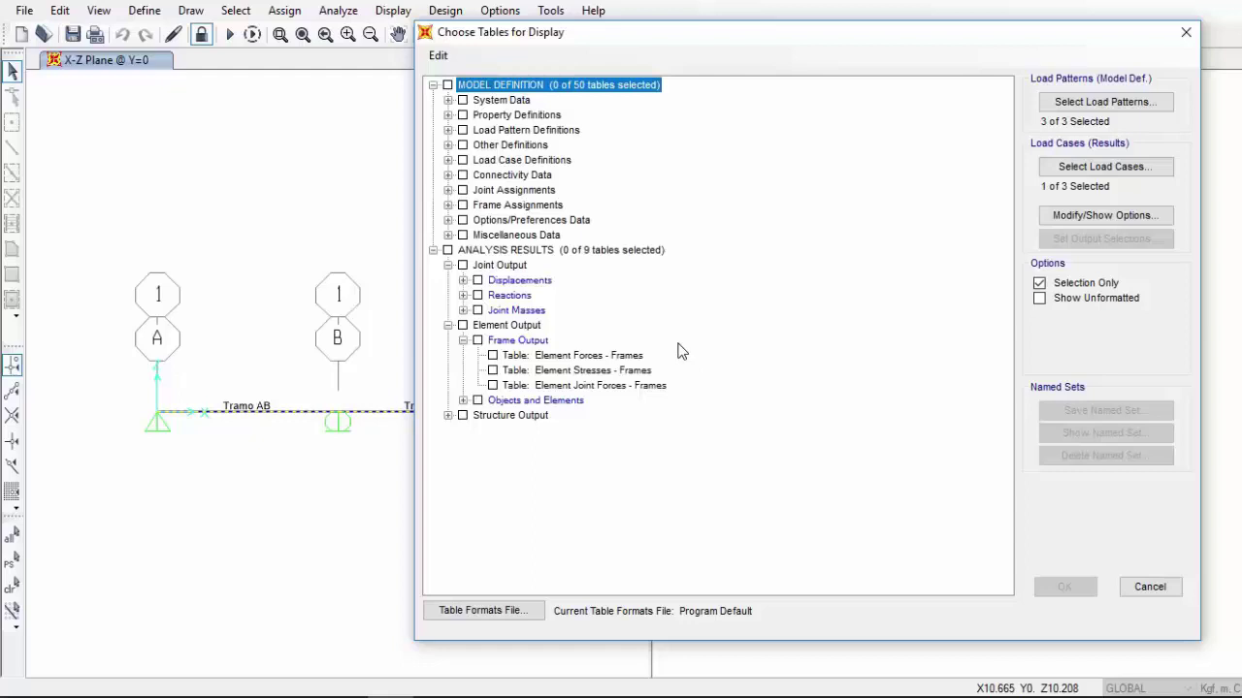
left_click(493, 356)
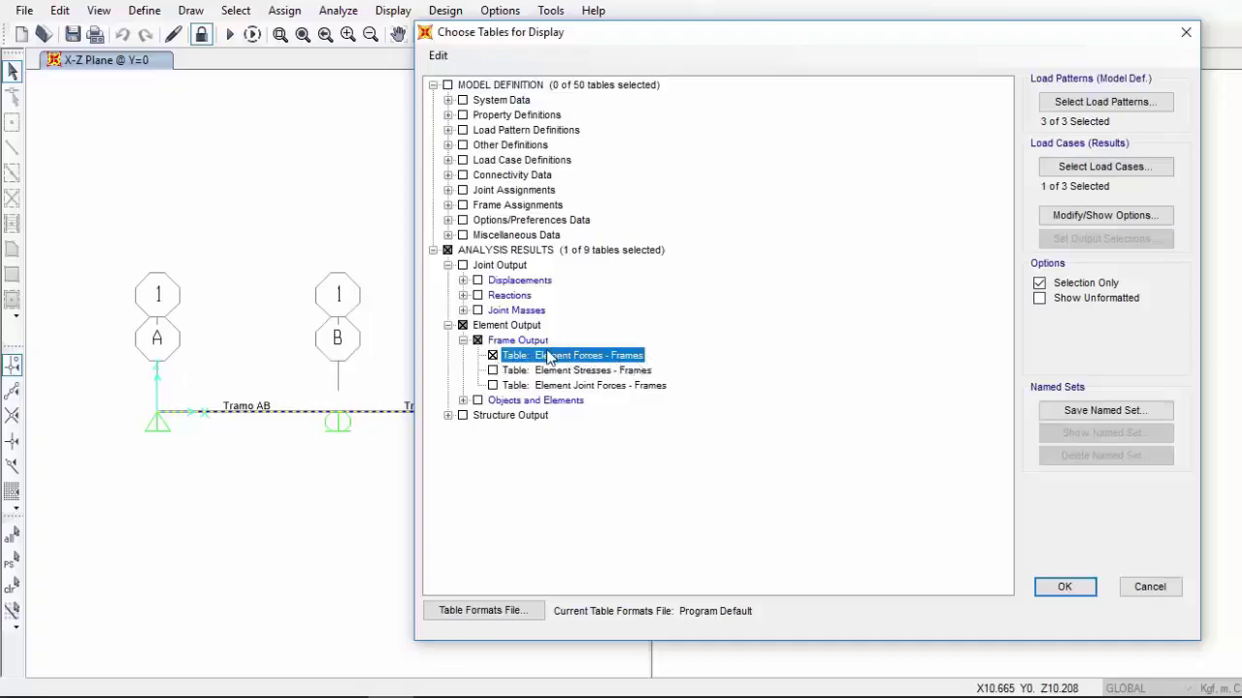
Keep 1.2CP+1.6CV as the output case and display the Element Forces - Frames table
key("Tab")
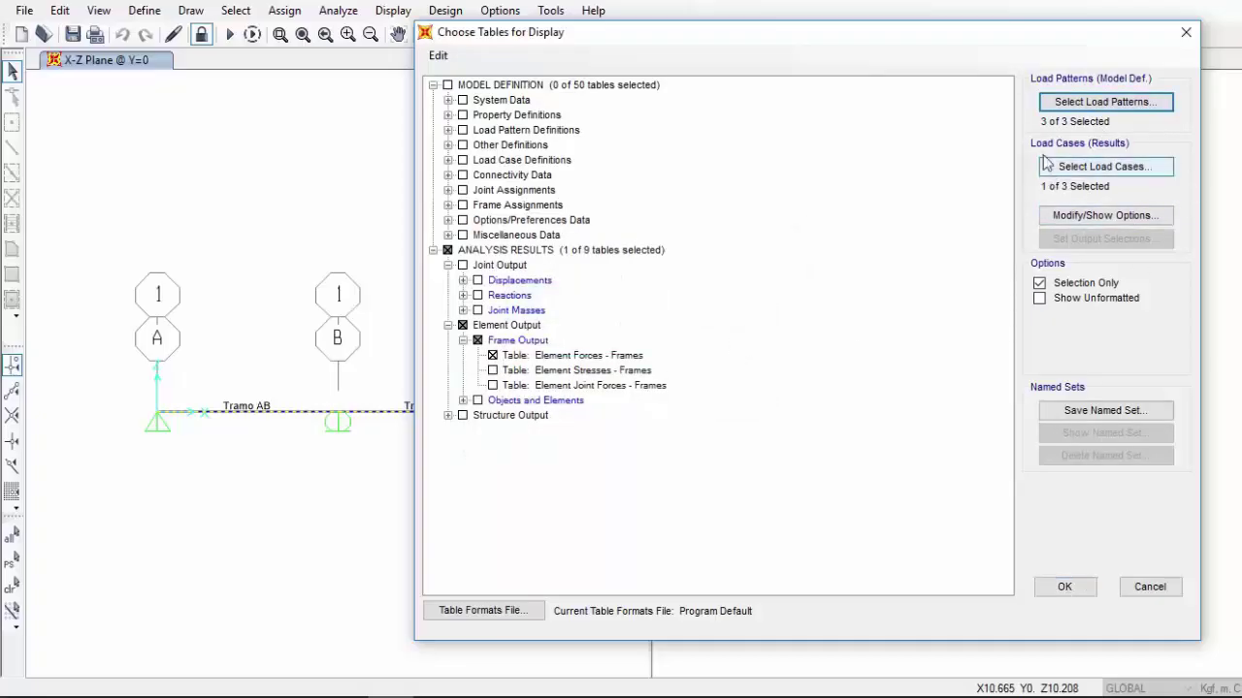
left_click(1105, 167)
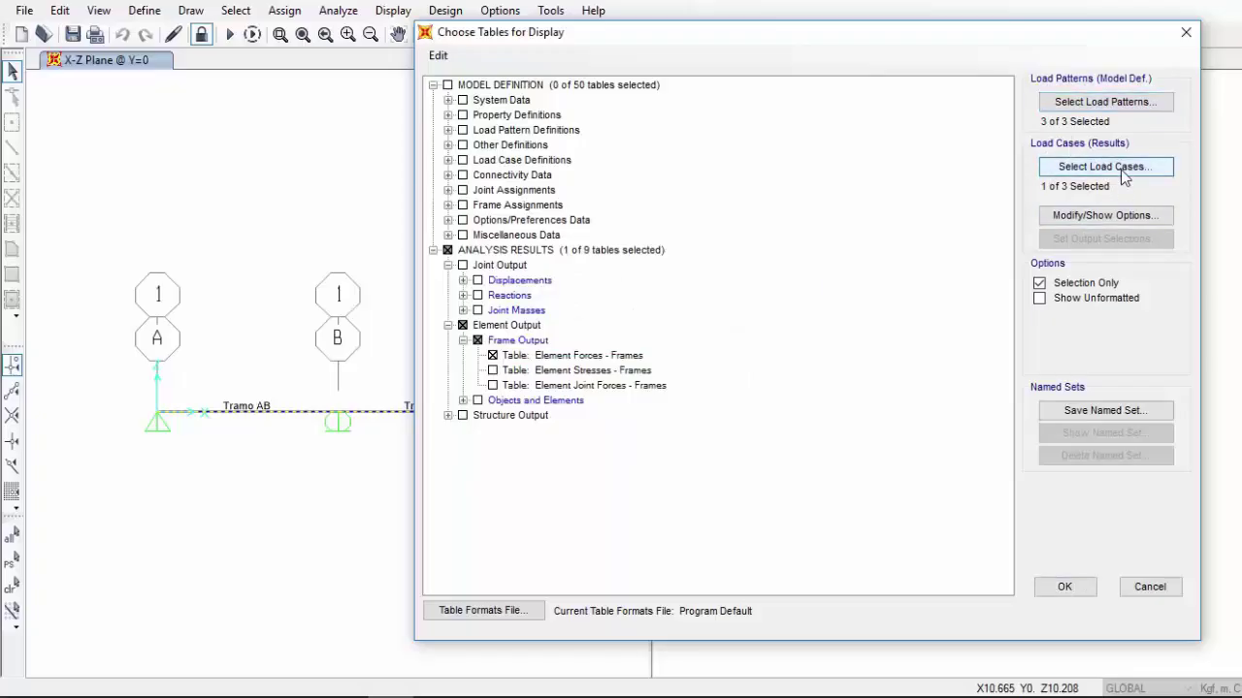
left_click_drag(663, 230, 732, 212)
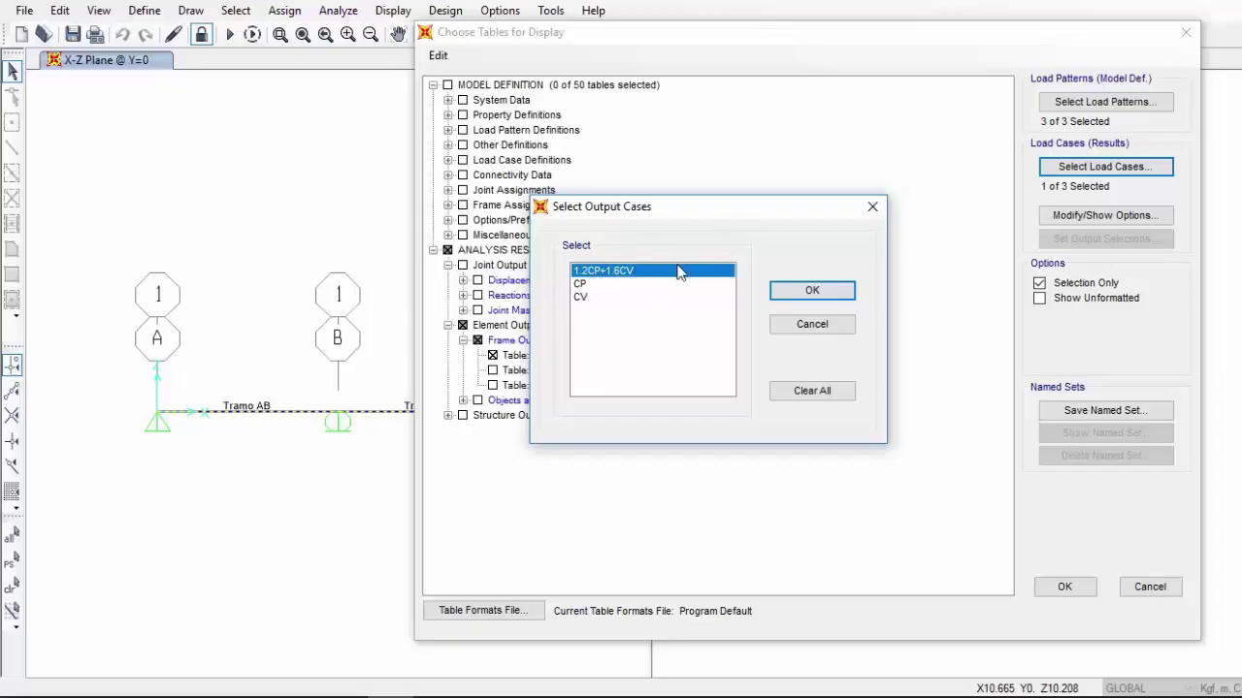
left_click(798, 294)
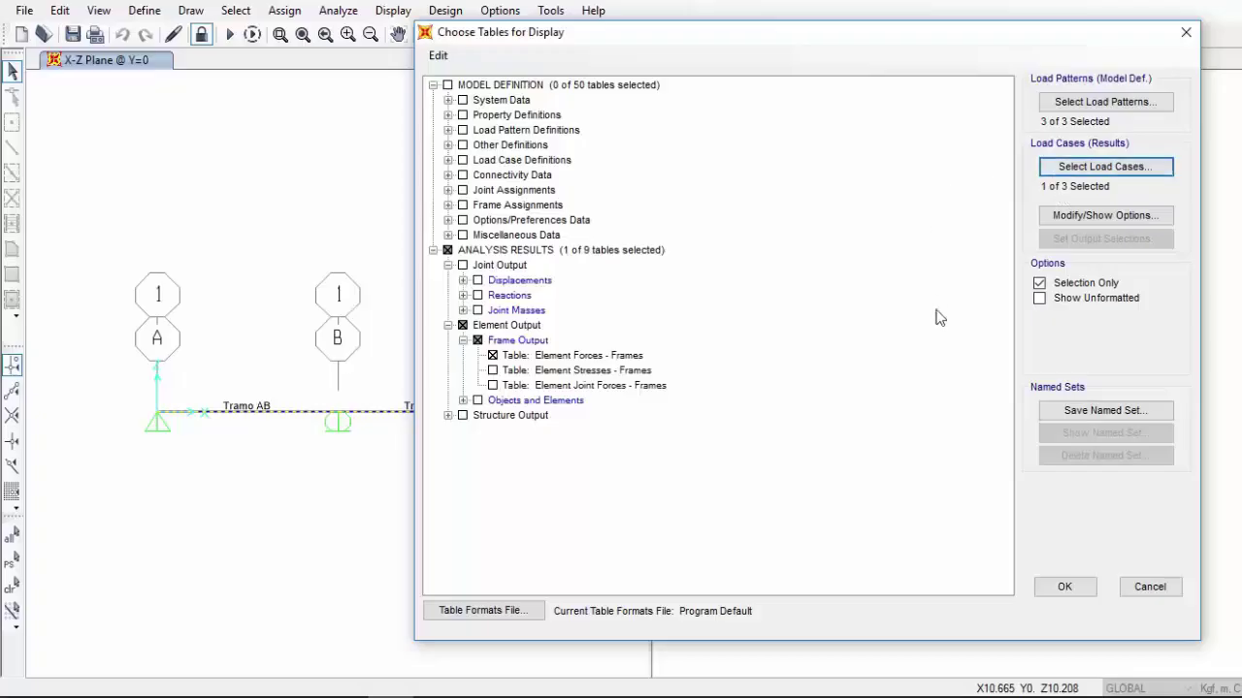
left_click(1065, 589)
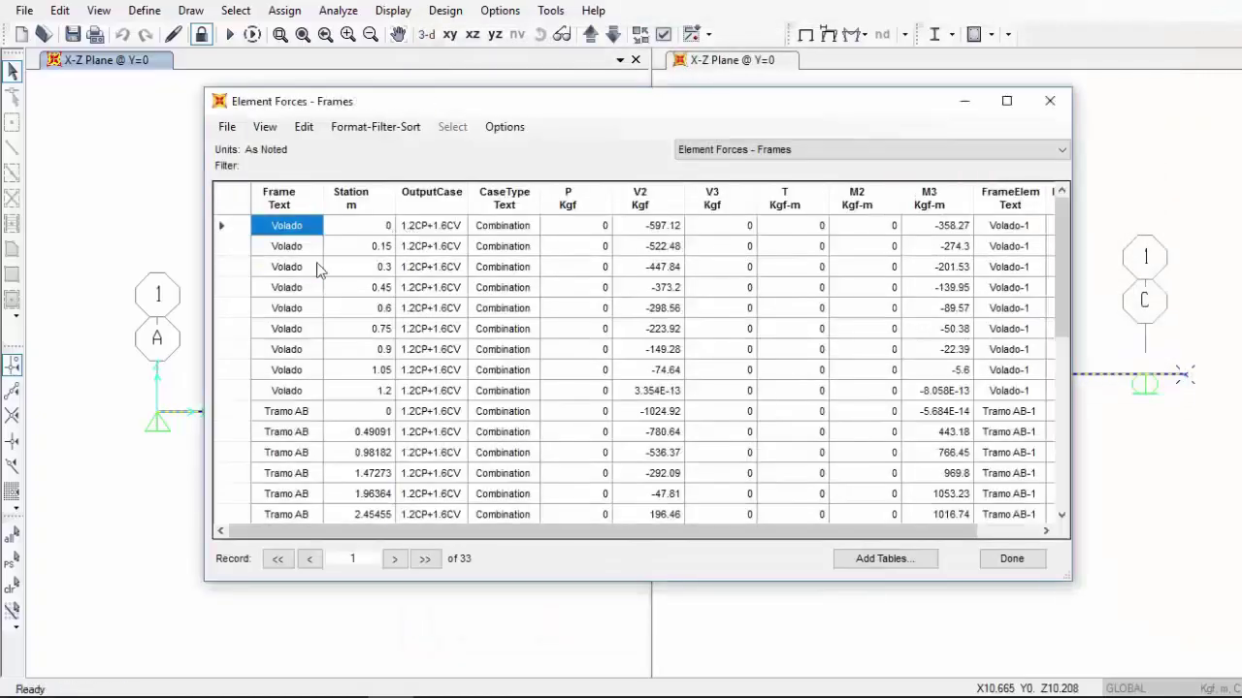
Examine the stations, output case and forces listed for all three frames, and sort the table by frame name in descending order
left_click_drag(346, 102, 367, 85)
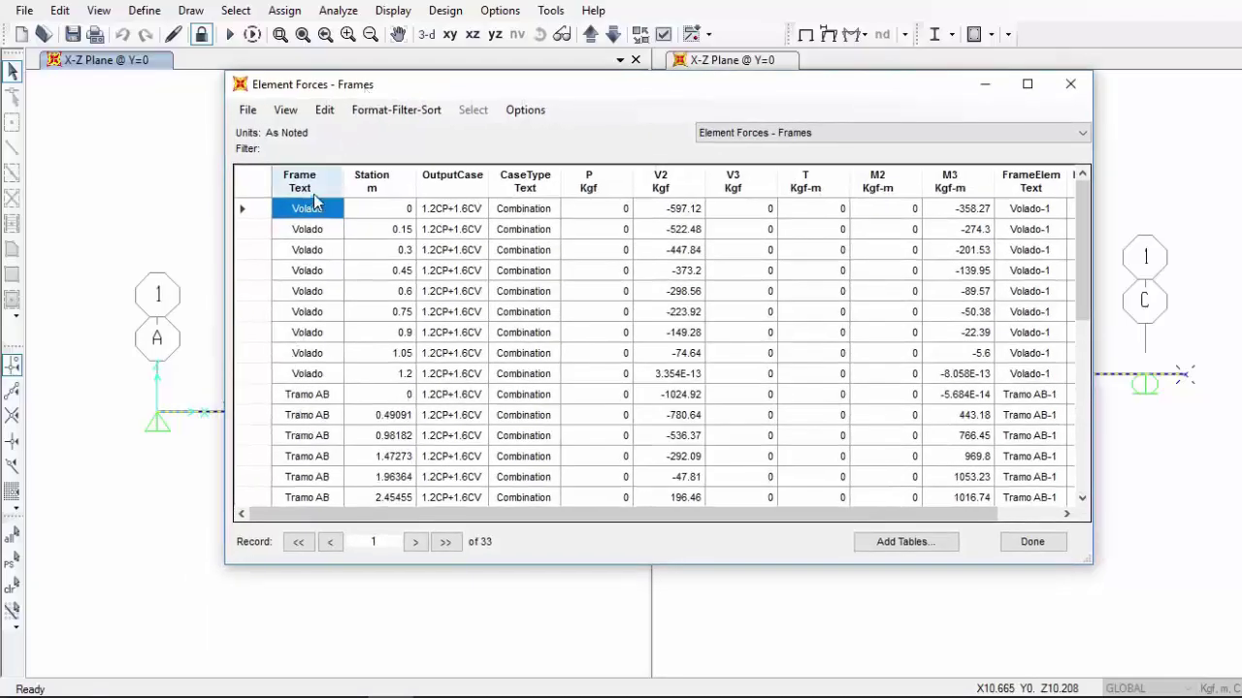
left_click_drag(313, 209, 313, 249)
scroll(314, 340, "down", 2)
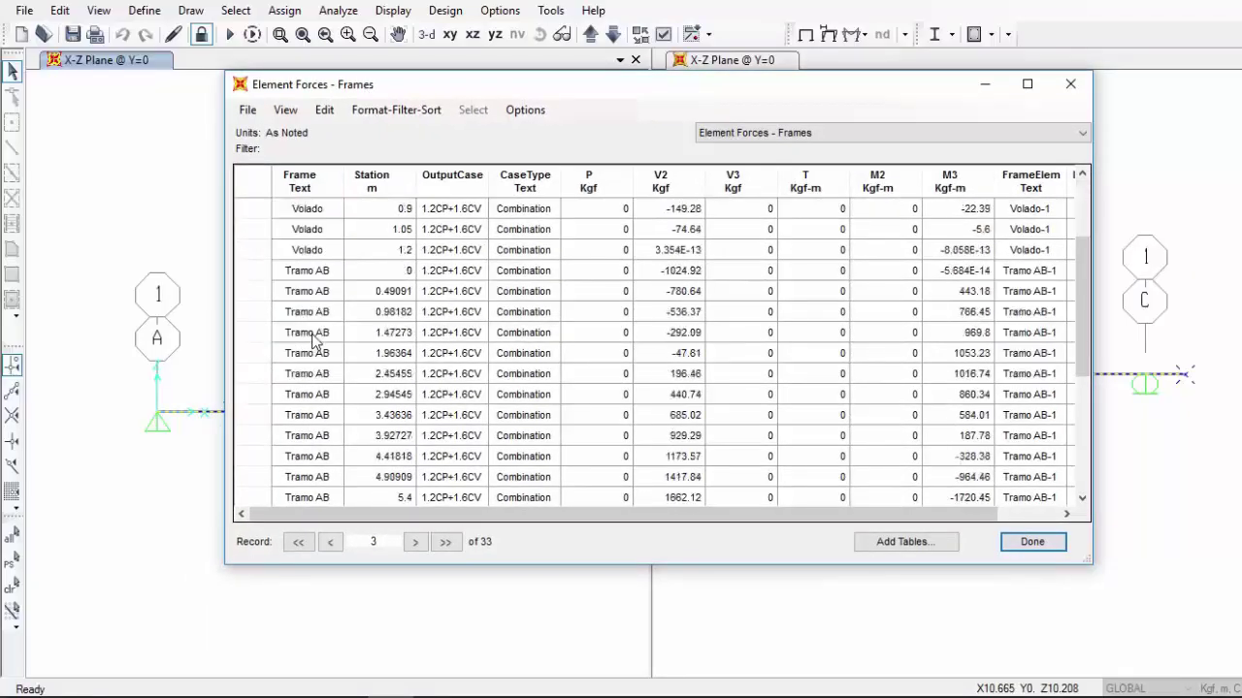
scroll(313, 339, "down", 5)
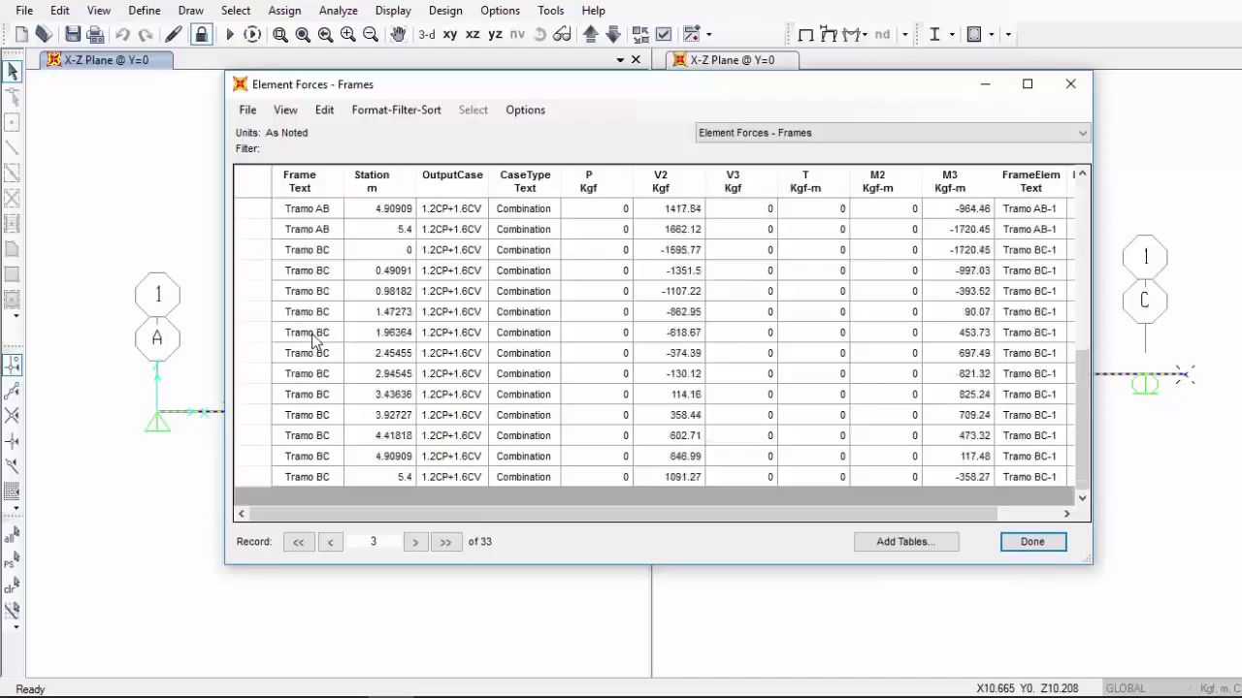
scroll(313, 340, "up", 7)
left_click(385, 212)
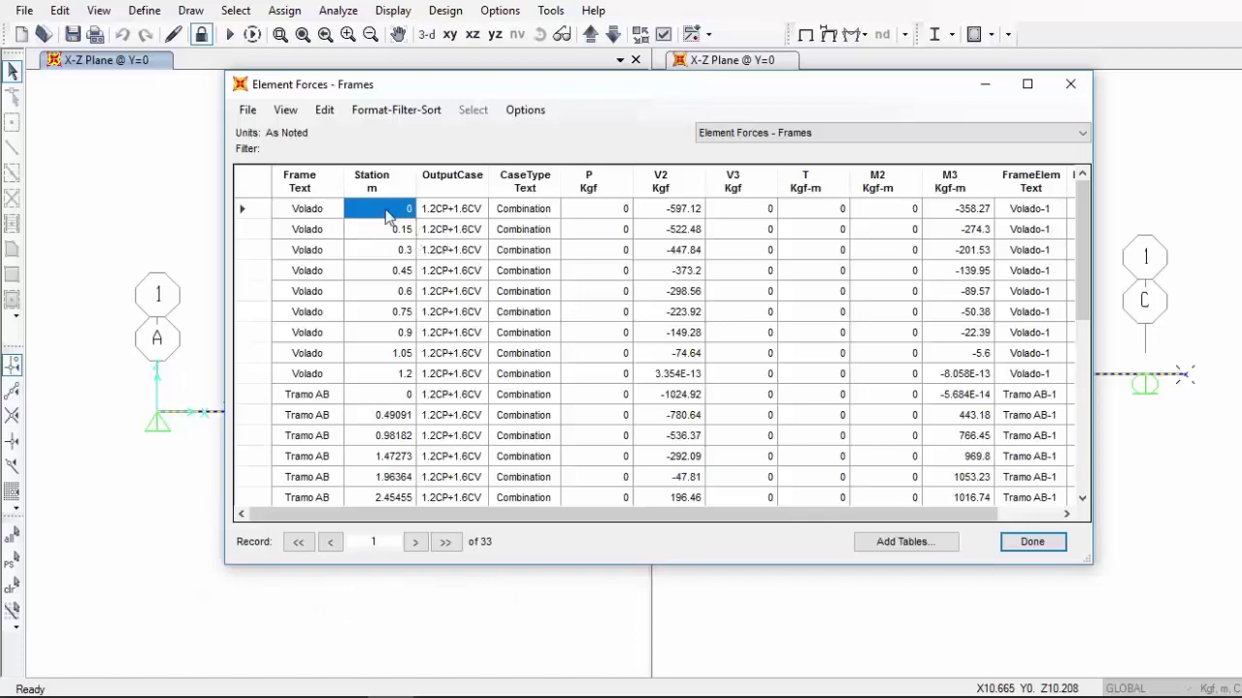
left_click(477, 212)
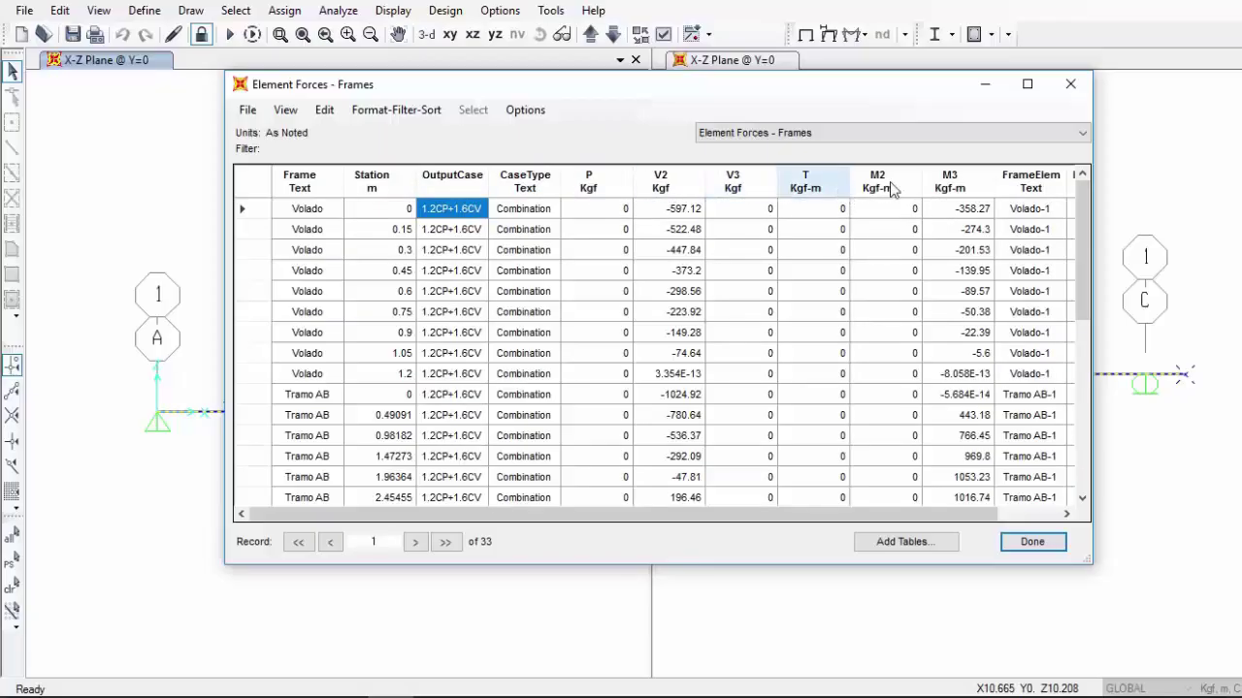
left_click(300, 181)
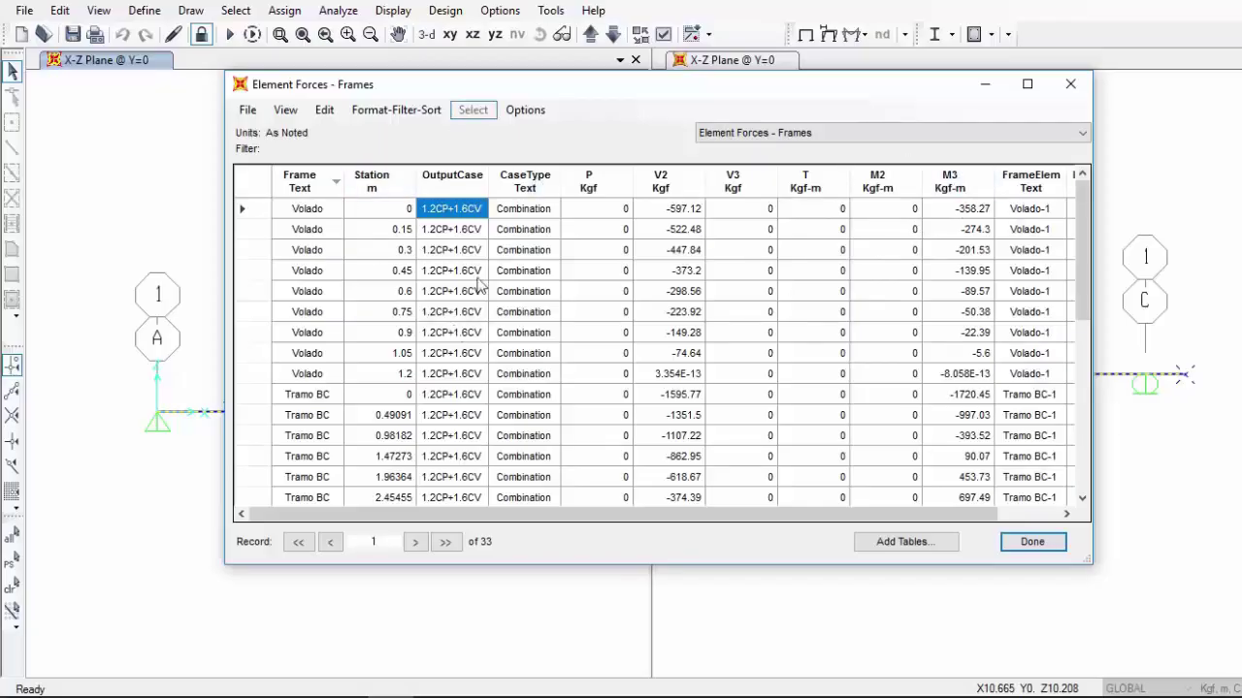
Format the Element Forces - Frames table so the P, V3, T and M2 fields are not printed
left_click(365, 115)
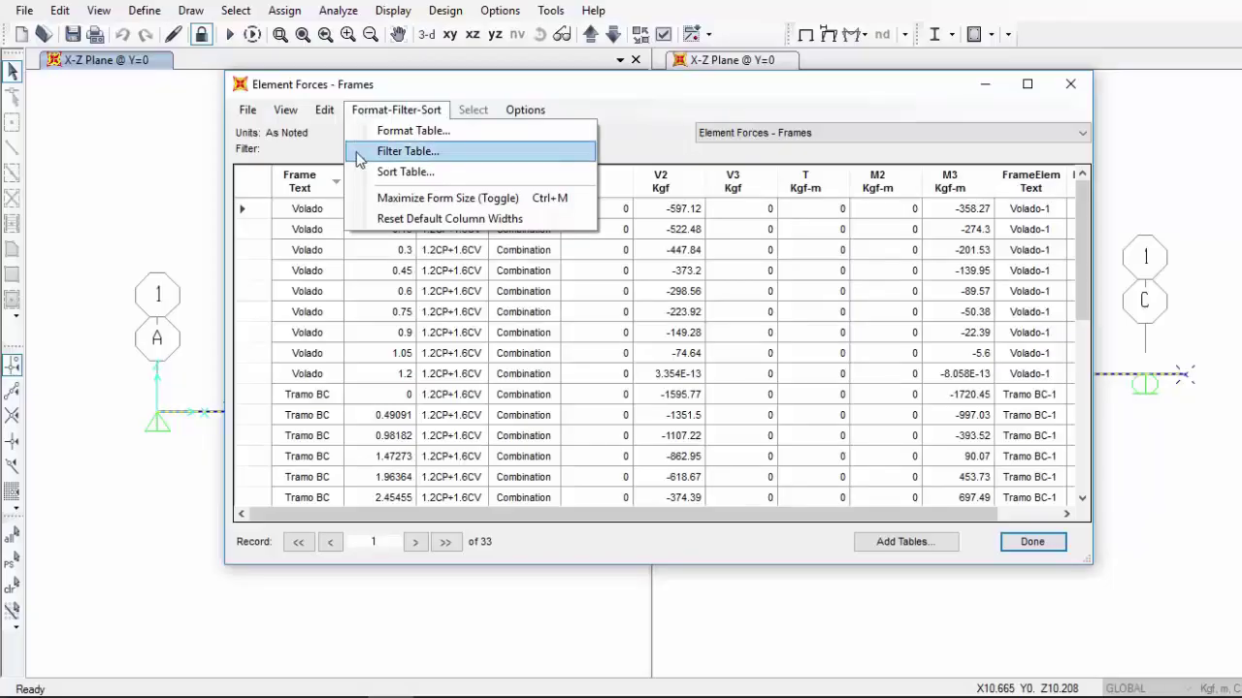
left_click(361, 130)
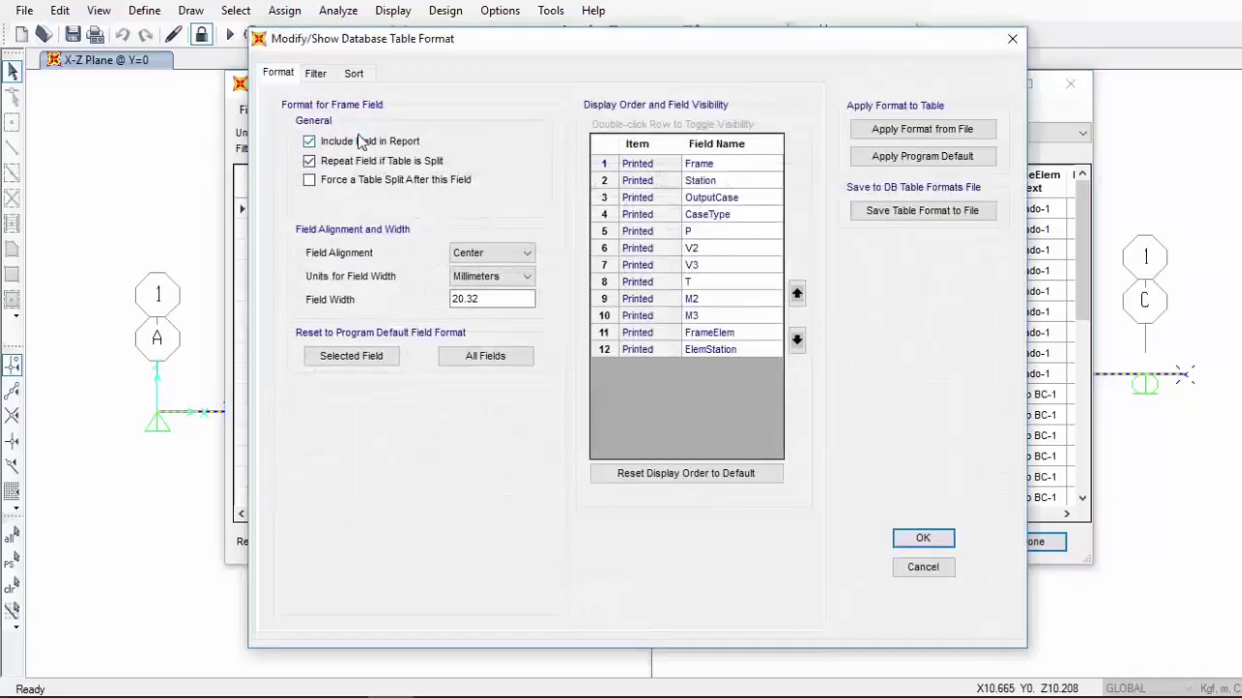
left_click_drag(463, 41, 704, 37)
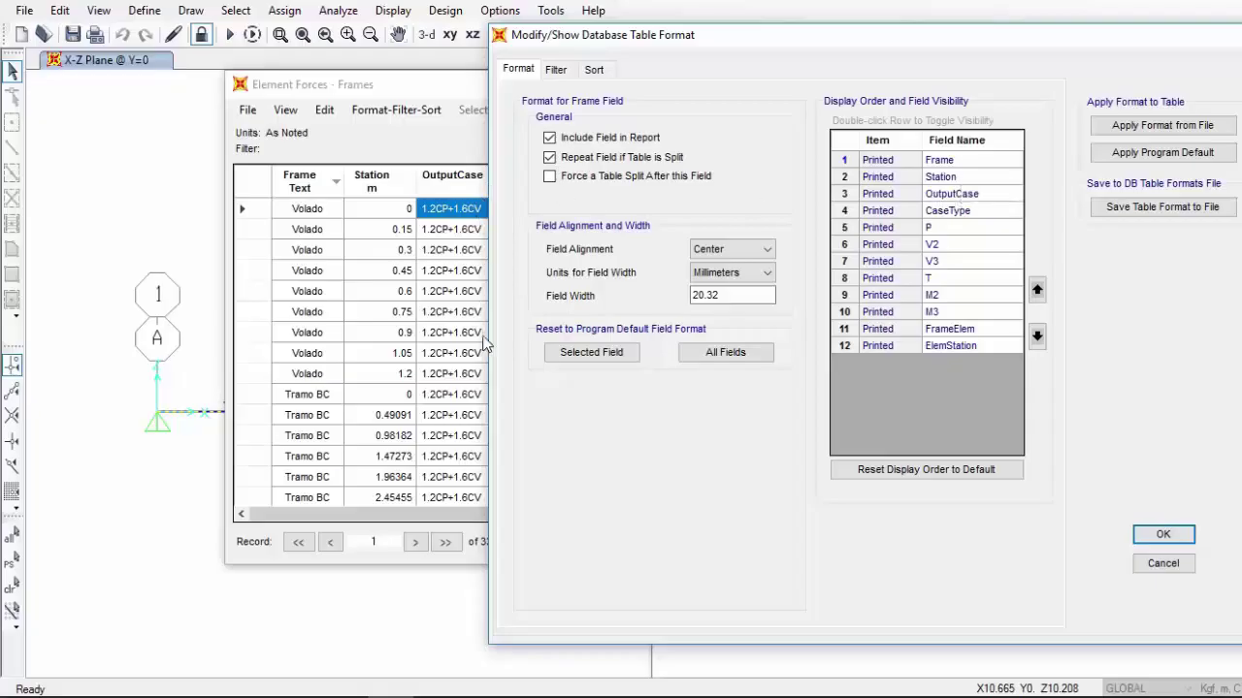
double_click(957, 229)
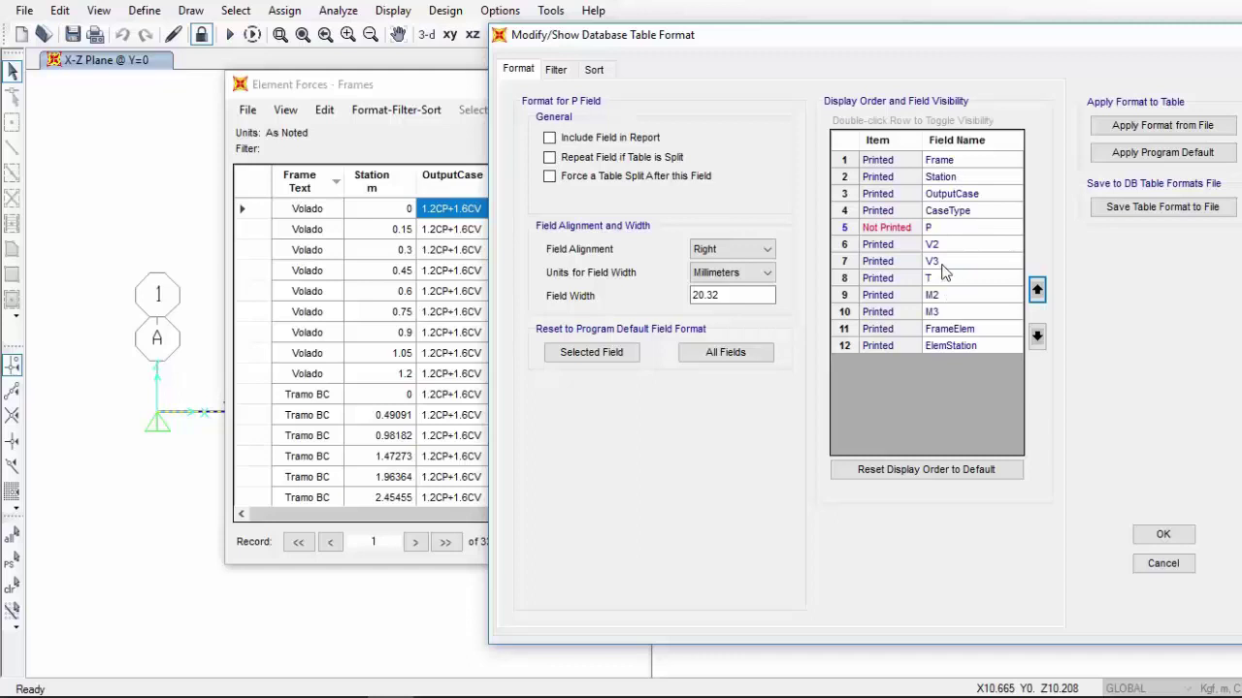
double_click(948, 261)
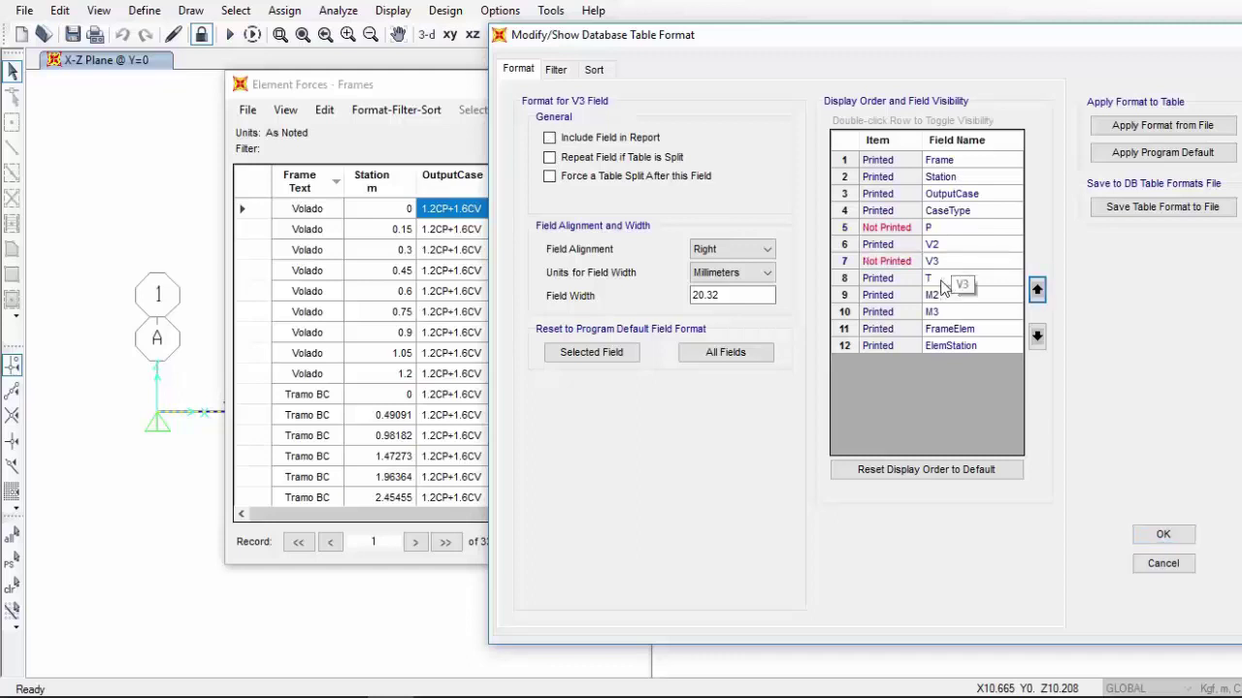
double_click(943, 280)
left_click(945, 295)
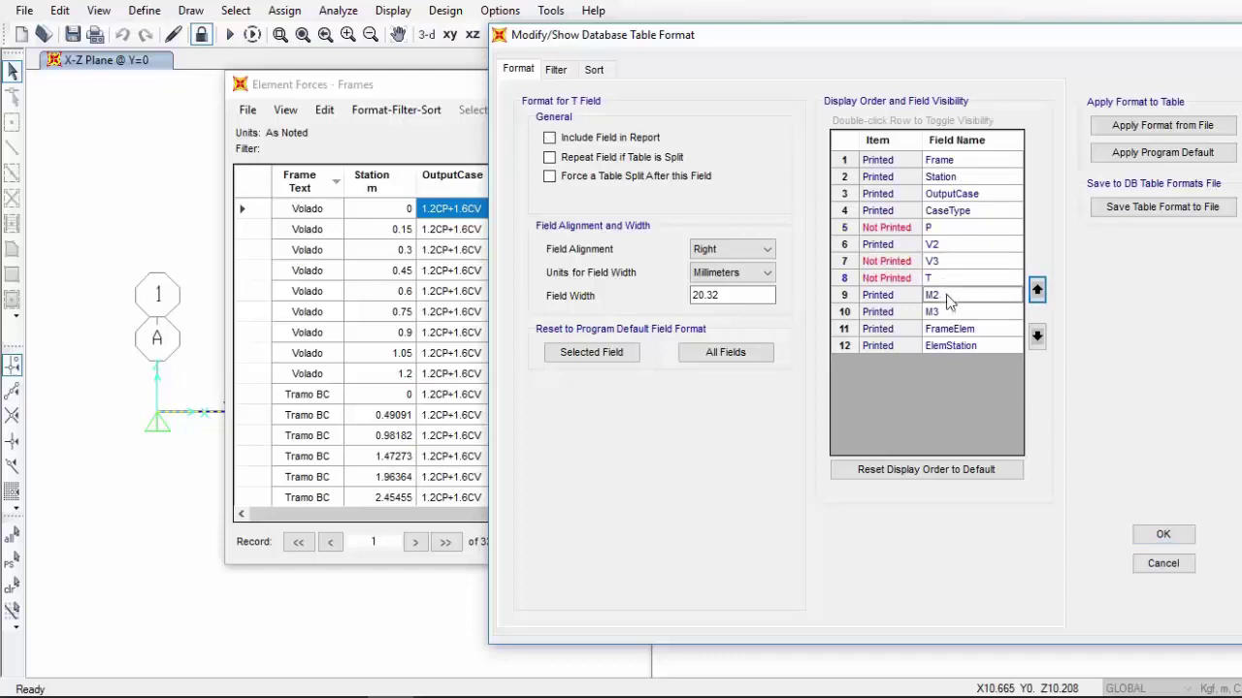
double_click(988, 298)
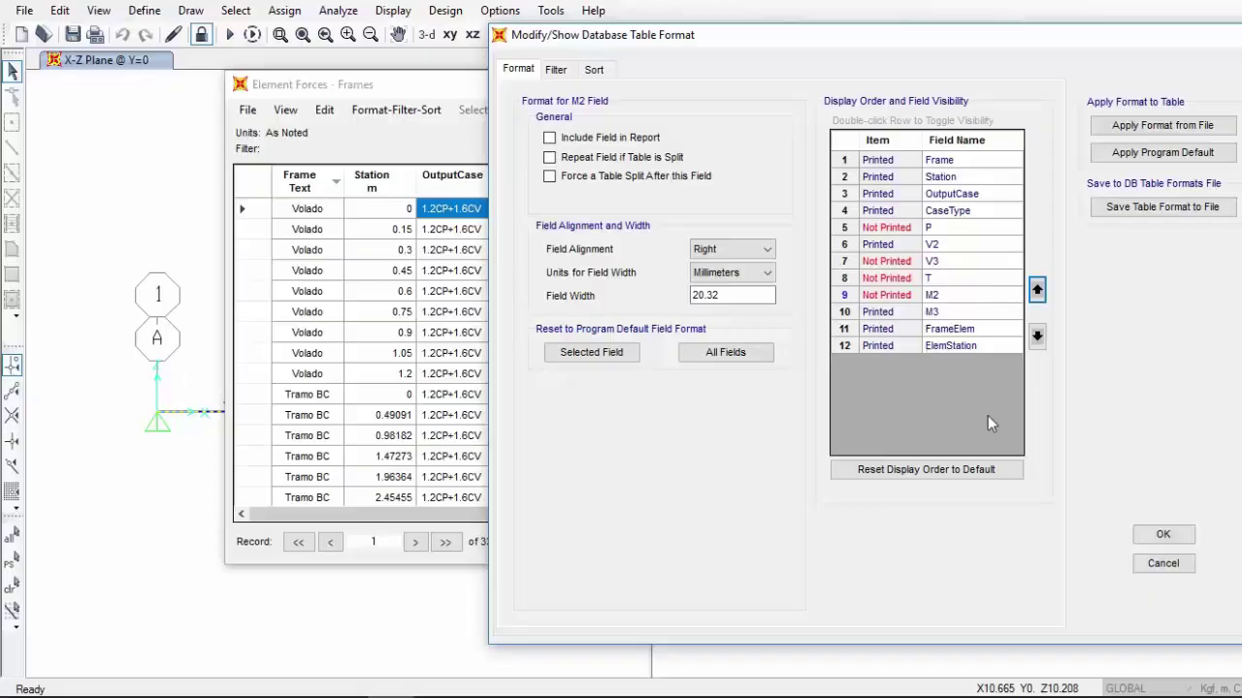
left_click(1163, 536)
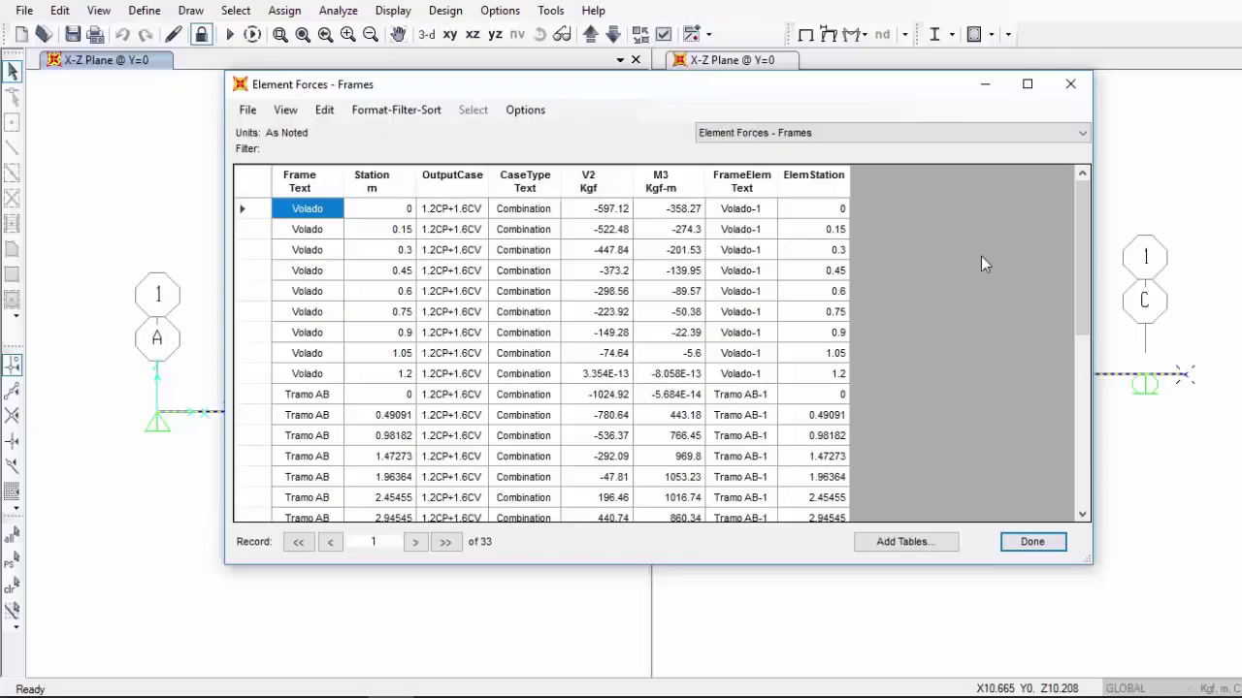
Export the current Element Forces - Frames table to Excel
left_click(597, 373)
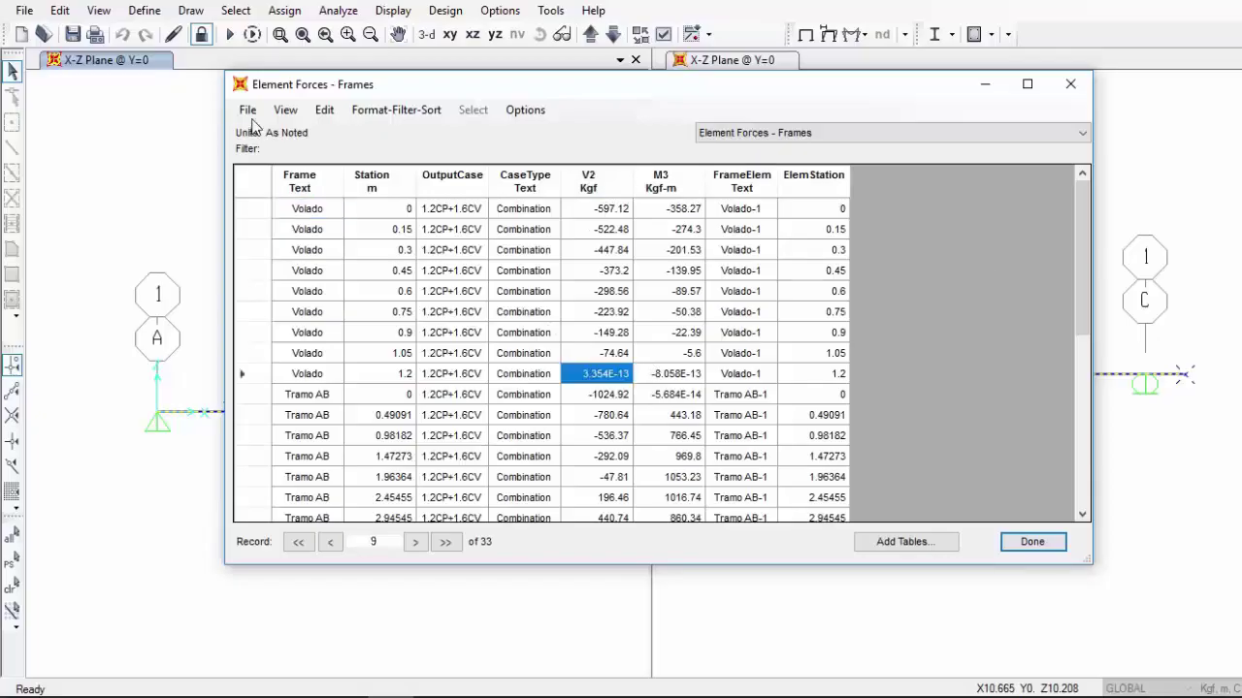
left_click(249, 111)
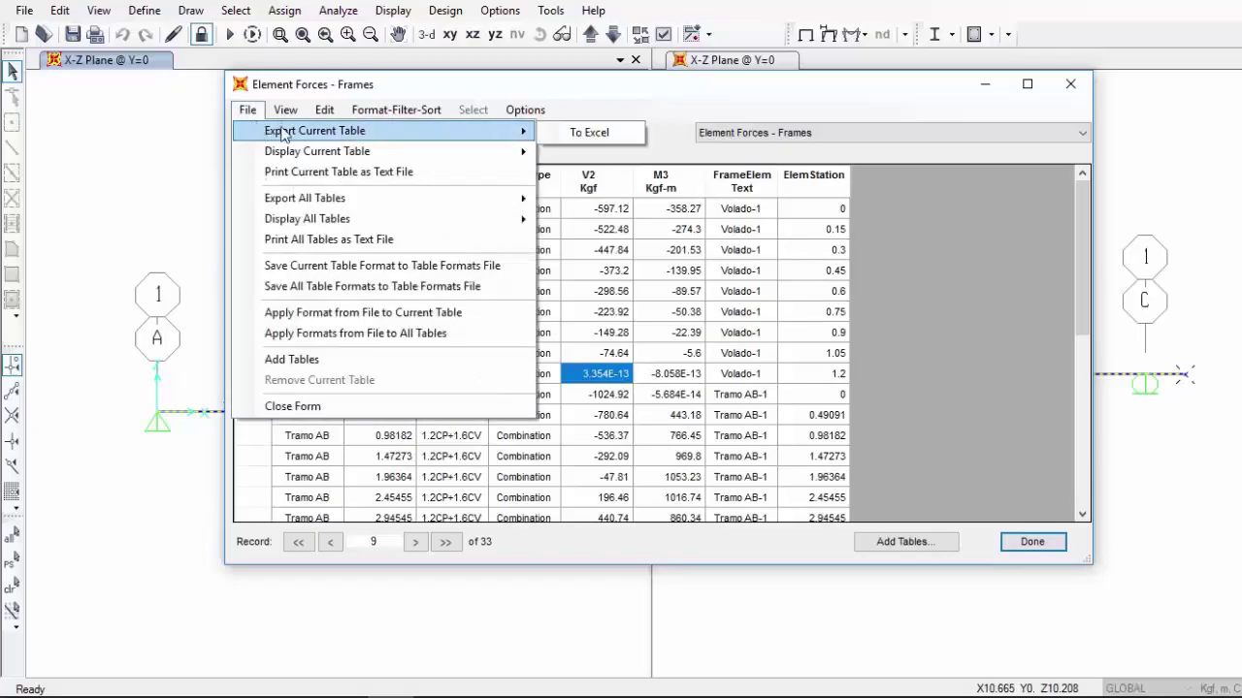
mouse_move(523, 136)
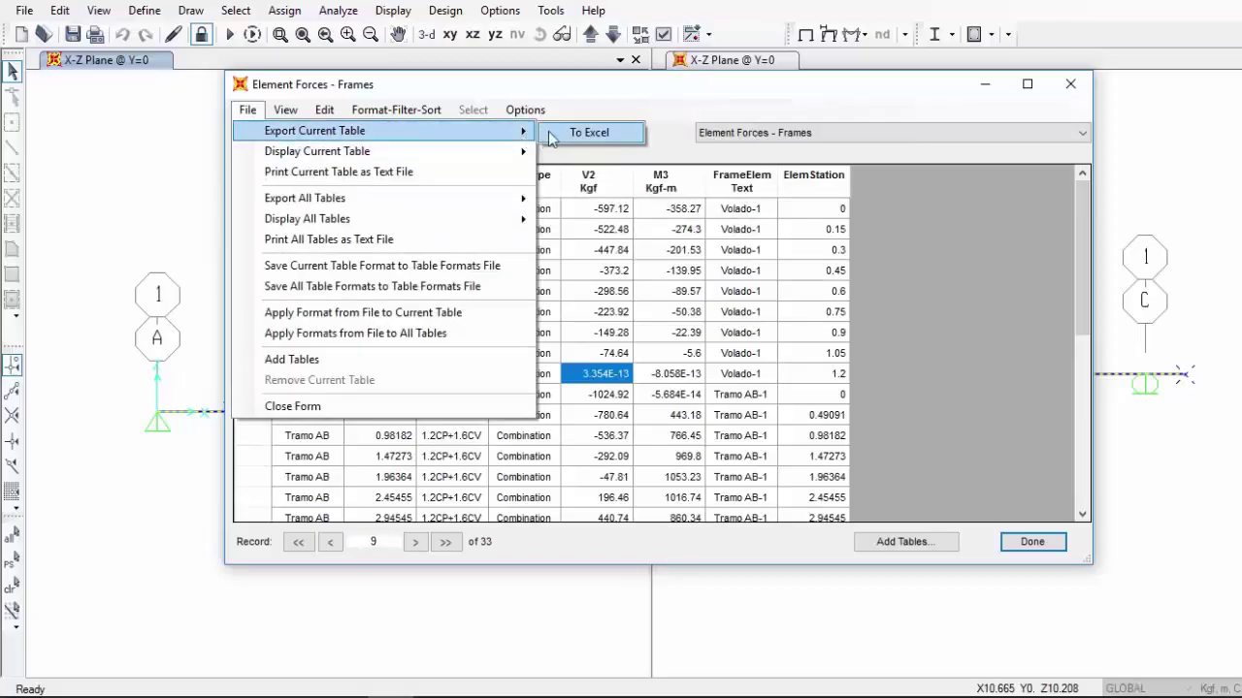